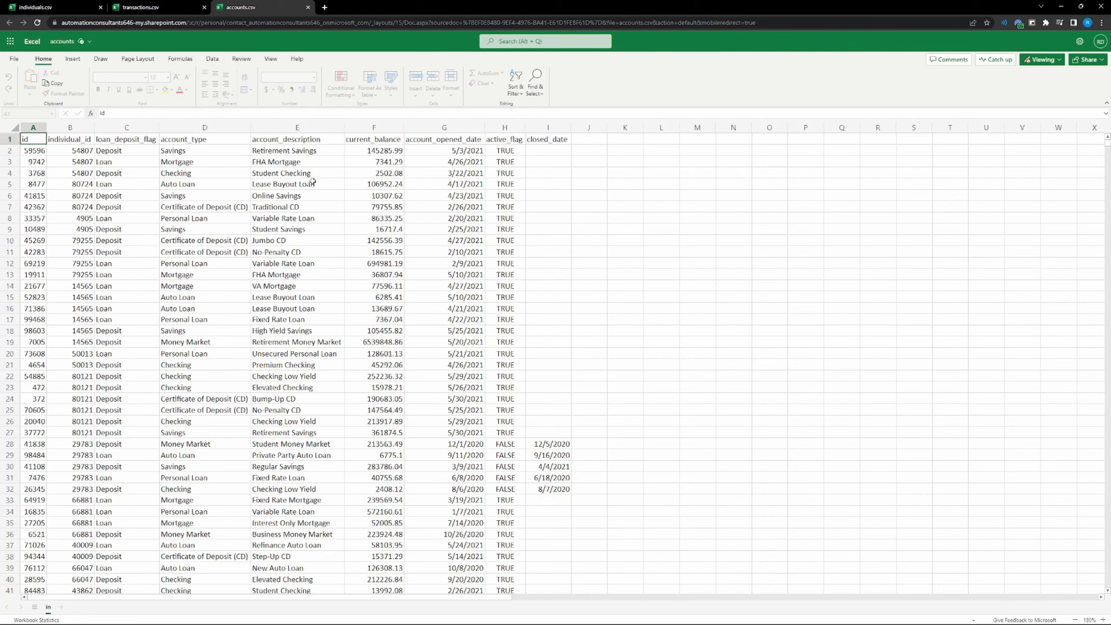
Review the column structure of the individuals, transactions and accounts CSV files and how their ids relate
{"action": "left_click", "coordinate": [144, 7]}
{"action": "left_click", "coordinate": [67, 6]}
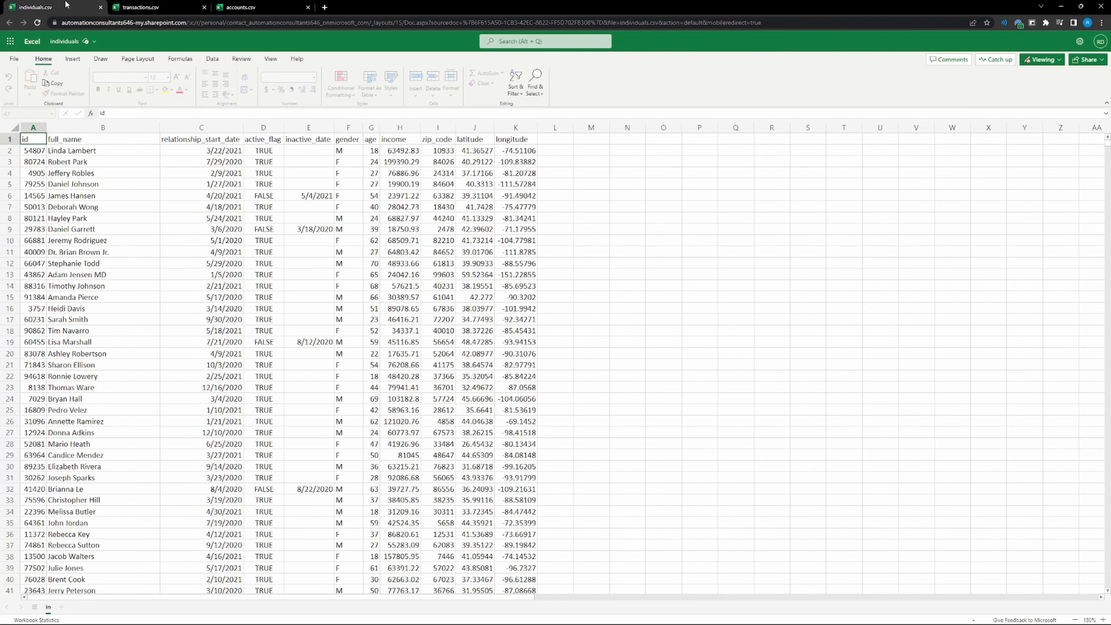
{"action": "mouse_move", "coordinate": [158, 3]}
{"action": "left_click", "coordinate": [158, 3]}
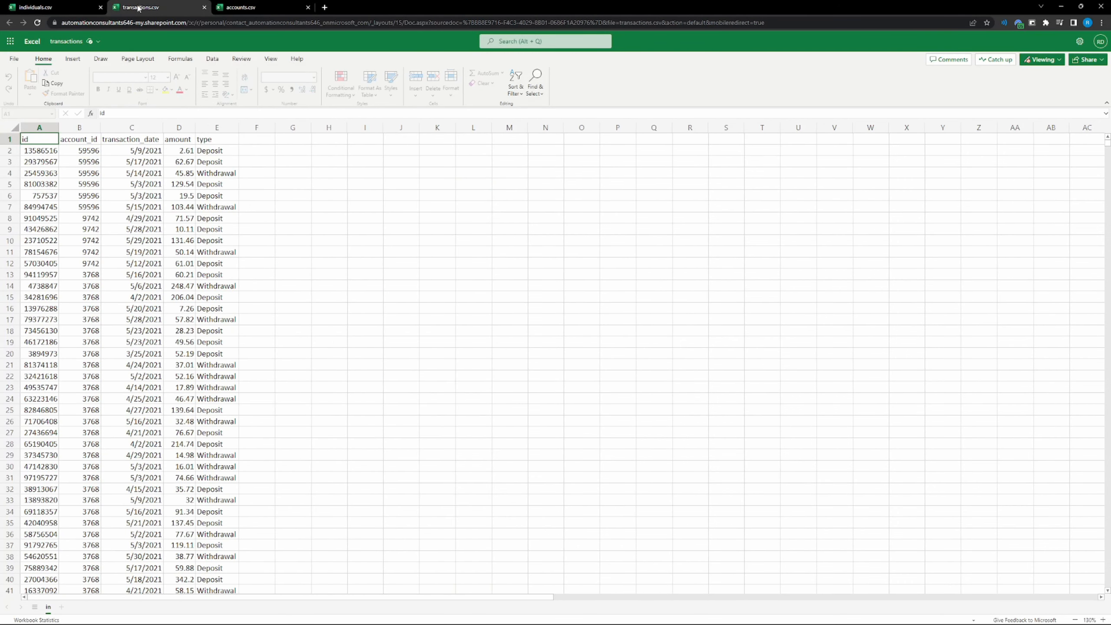
{"action": "key", "text": "ctrl+shift+Tab"}
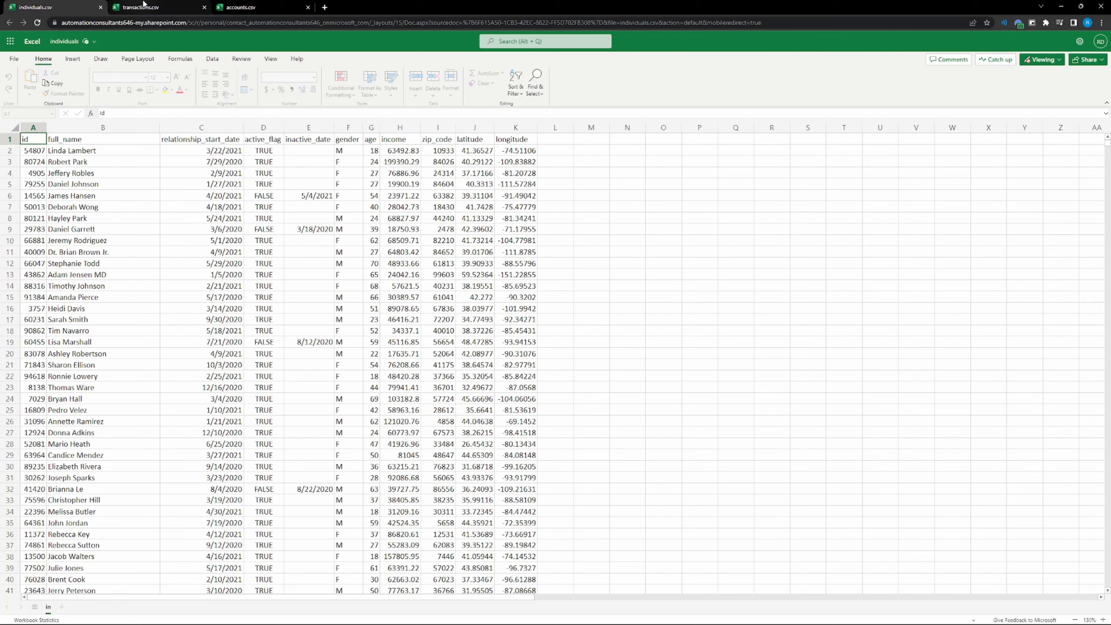
{"action": "mouse_move", "coordinate": [144, 3]}
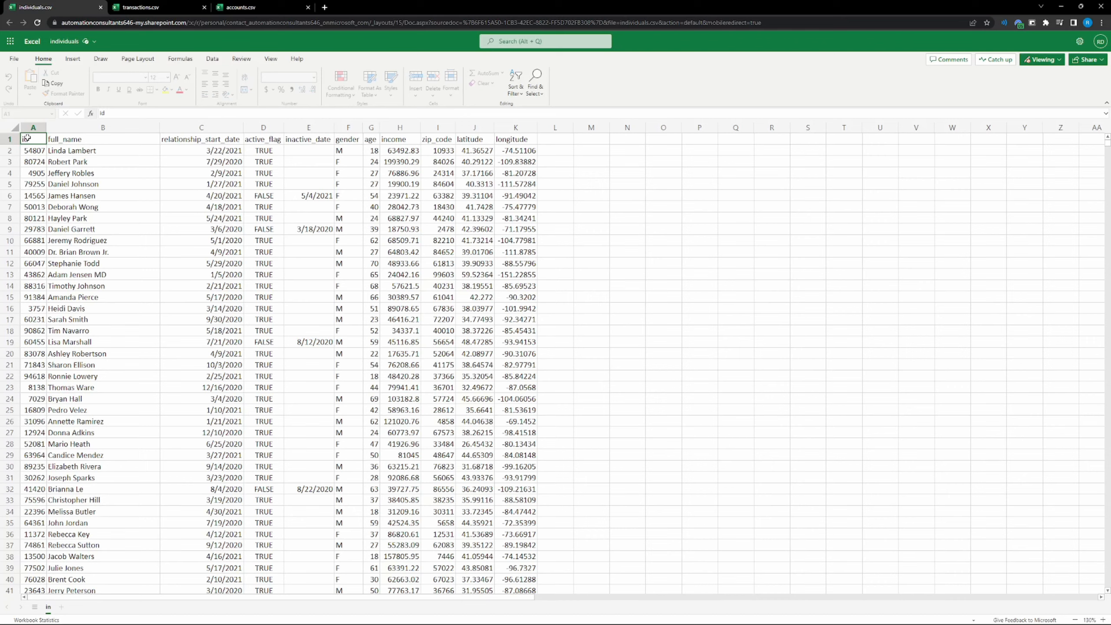
{"action": "left_click", "coordinate": [149, 7]}
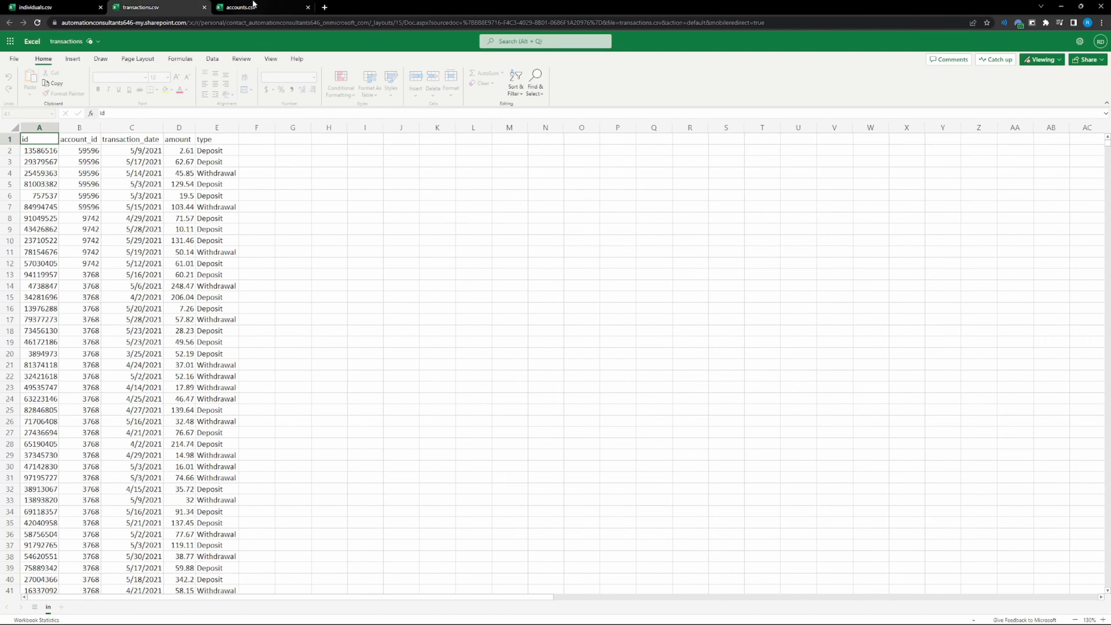
{"action": "left_click", "coordinate": [255, 6]}
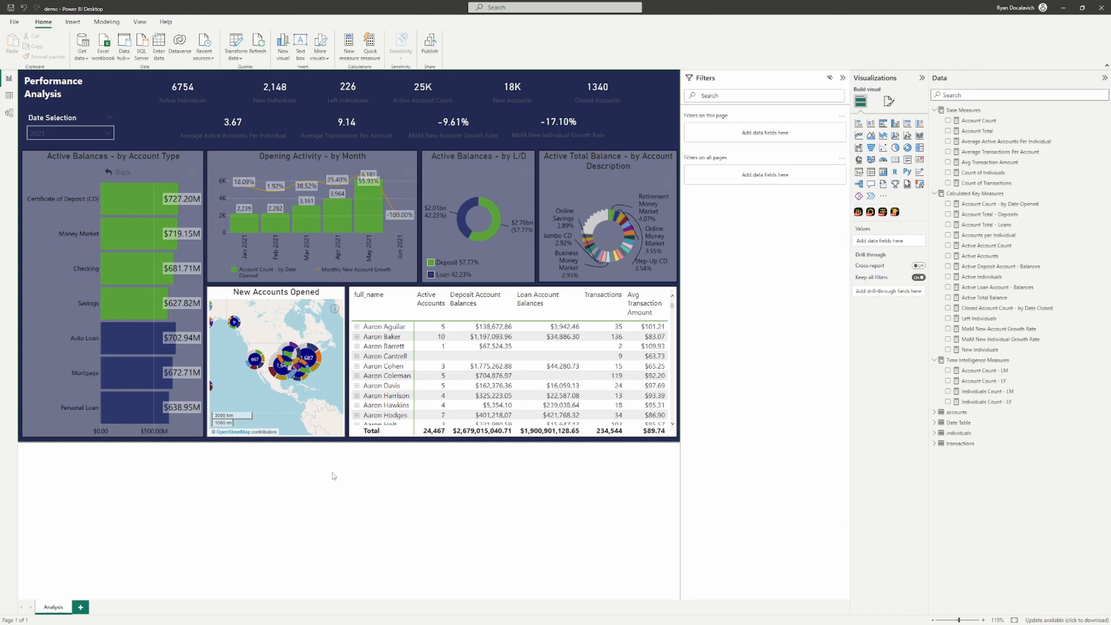
In the Power BI demo report, drill into Checking in the Active Balances by Account Type chart and return to the account type level
{"action": "double_click", "coordinate": [118, 267]}
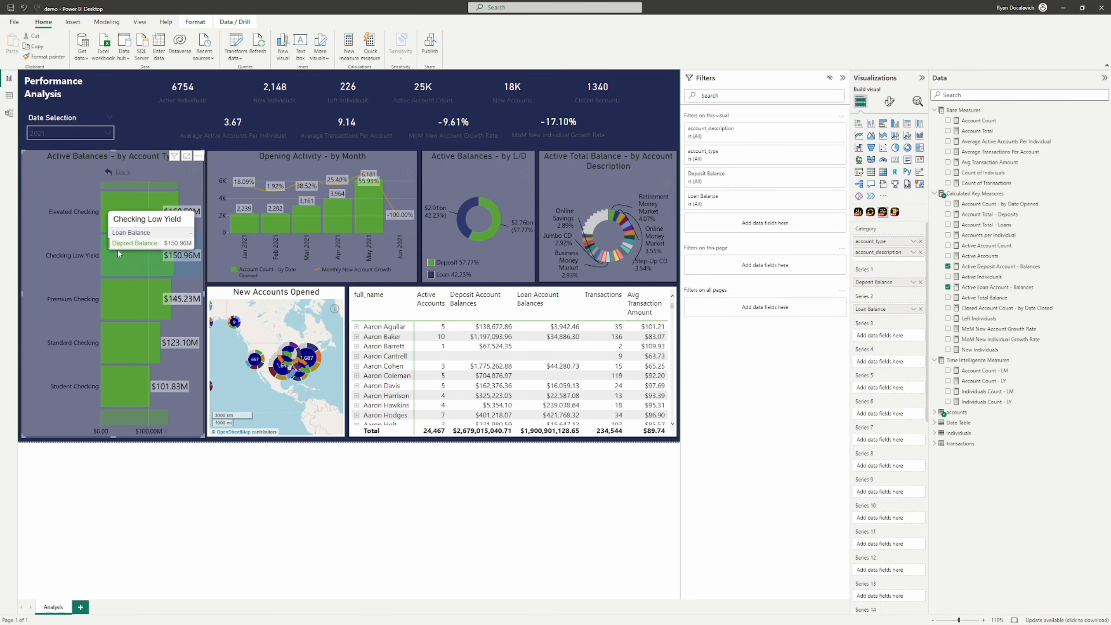
{"action": "left_click", "coordinate": [116, 172]}
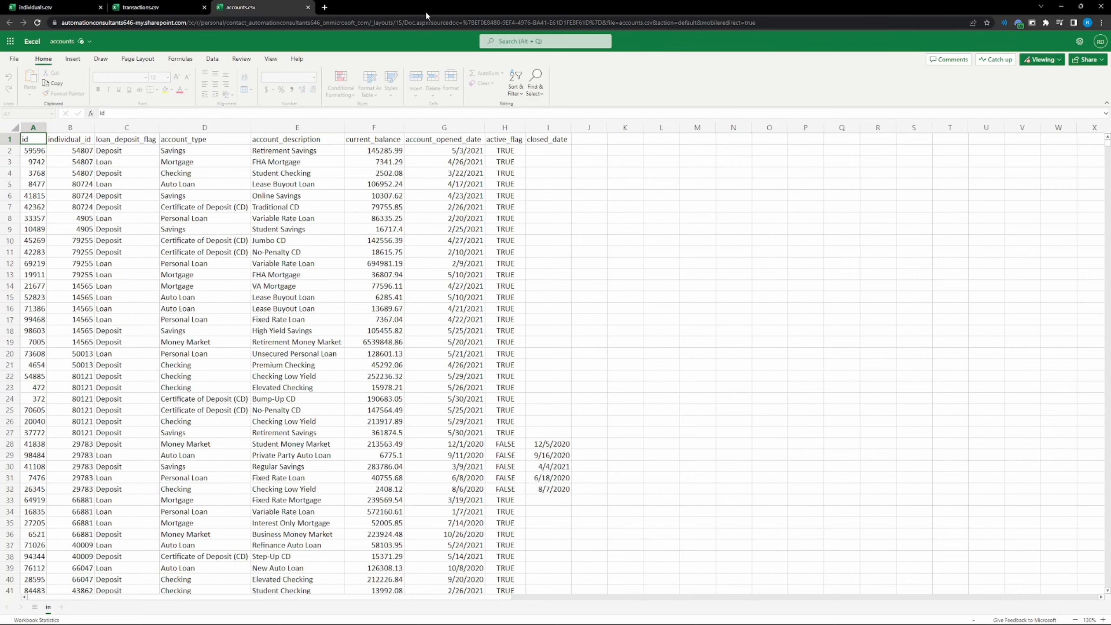
Go through the three CSV files again in the browser and reorder them so accounts.csv sits between individuals.csv and transactions.csv
{"action": "left_click", "coordinate": [75, 6]}
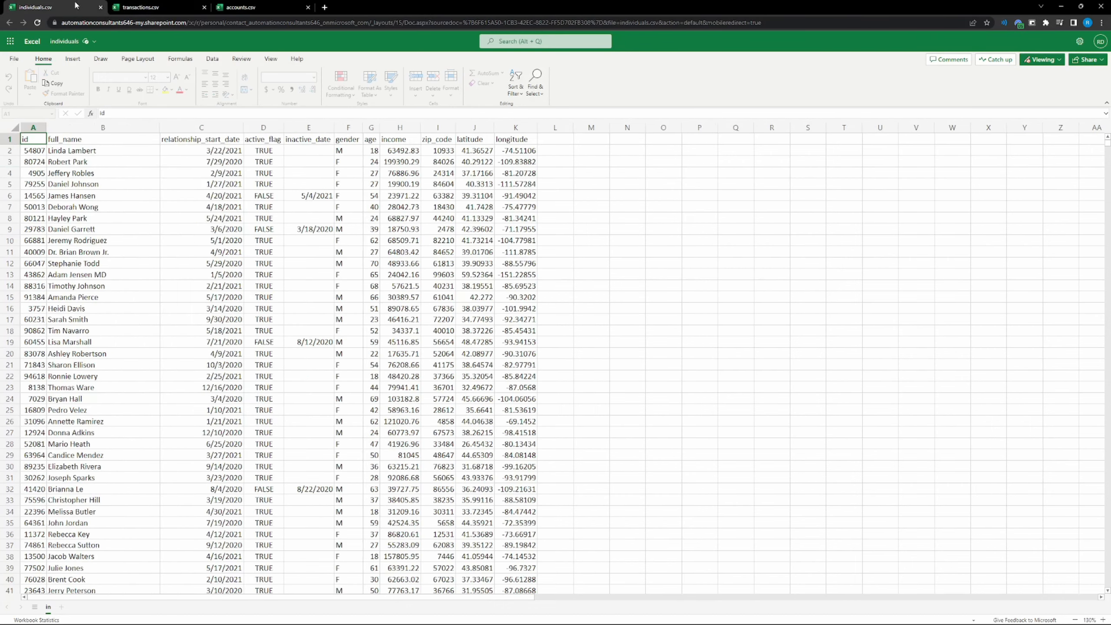
{"action": "left_click", "coordinate": [248, 4]}
{"action": "left_click", "coordinate": [177, 5]}
{"action": "left_click", "coordinate": [75, 6]}
{"action": "left_click_drag", "start_coordinate": [241, 7], "coordinate": [140, 7]}
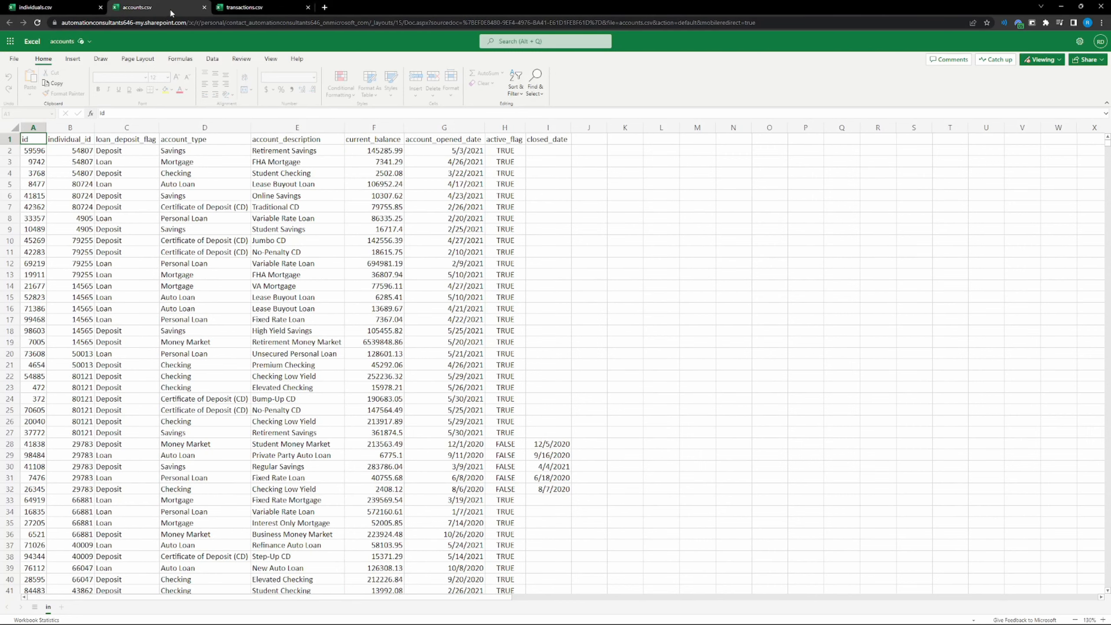
{"action": "left_click", "coordinate": [269, 6]}
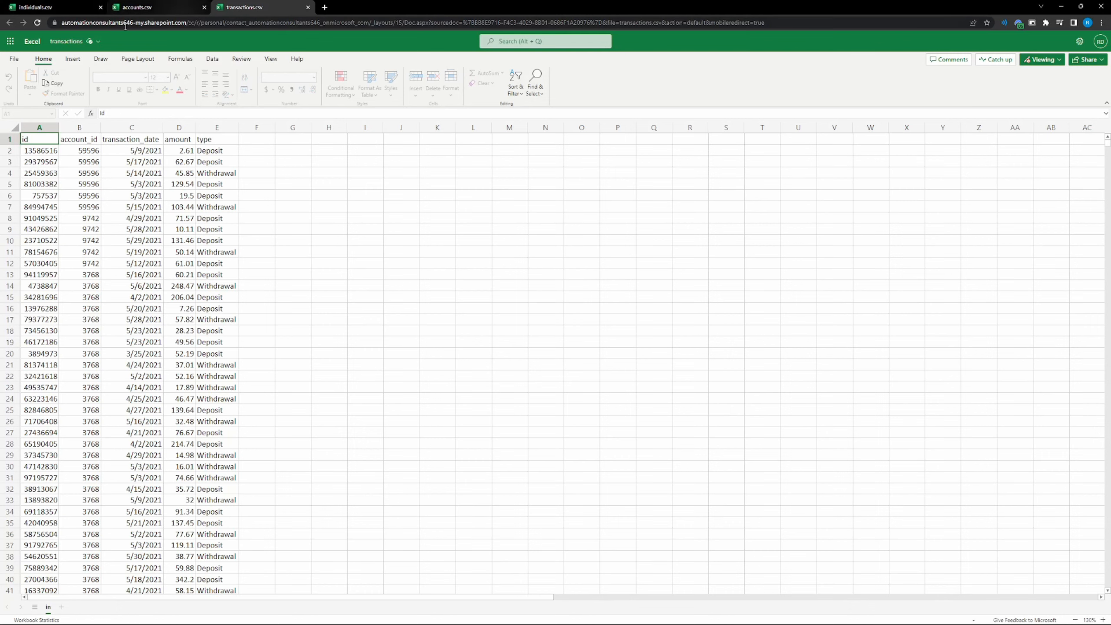
{"action": "left_click", "coordinate": [93, 6]}
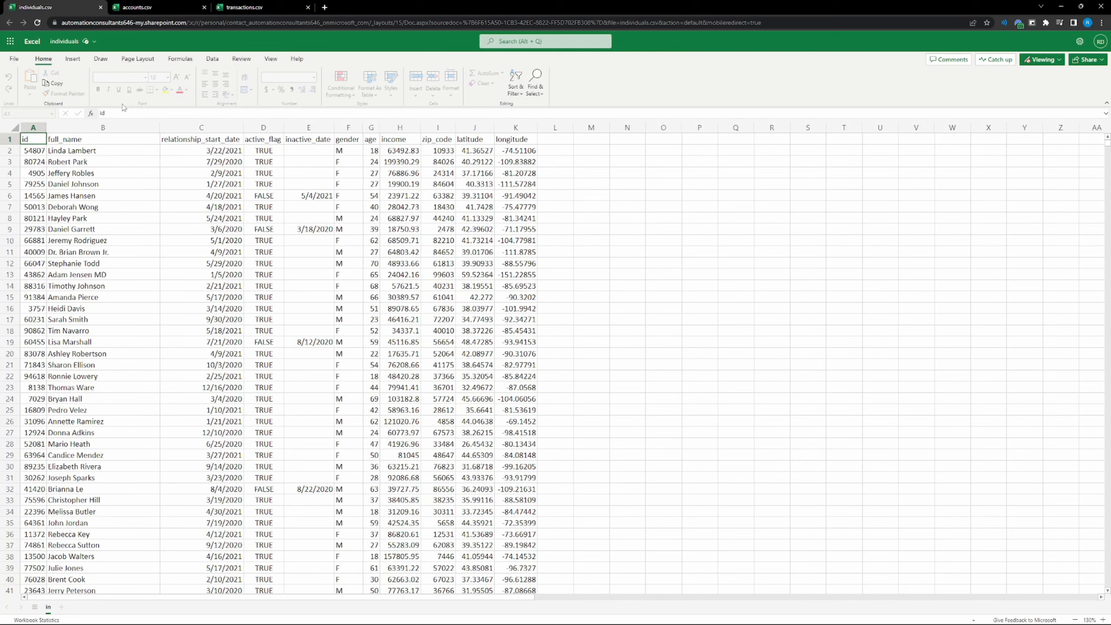
Switch to the blank Power BI Desktop report, expand its Data pane, and open the Power Query Editor maximized
{"action": "key", "text": "alt+Tab"}
{"action": "key", "text": "alt+Tab"}
{"action": "key", "text": "alt+Tab"}
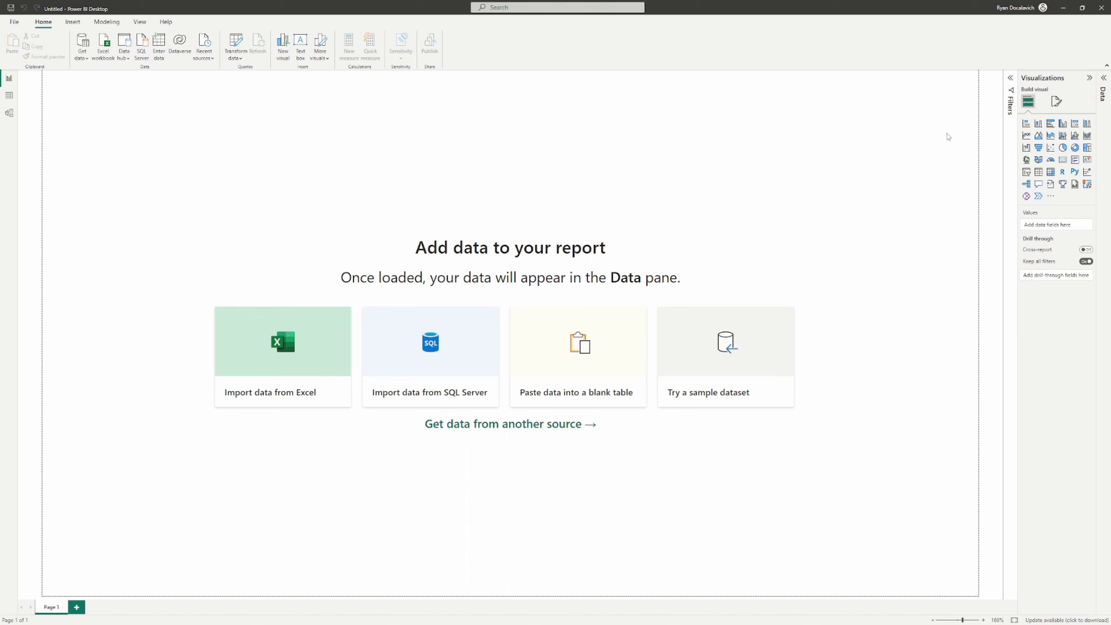
{"action": "left_click", "coordinate": [1103, 83]}
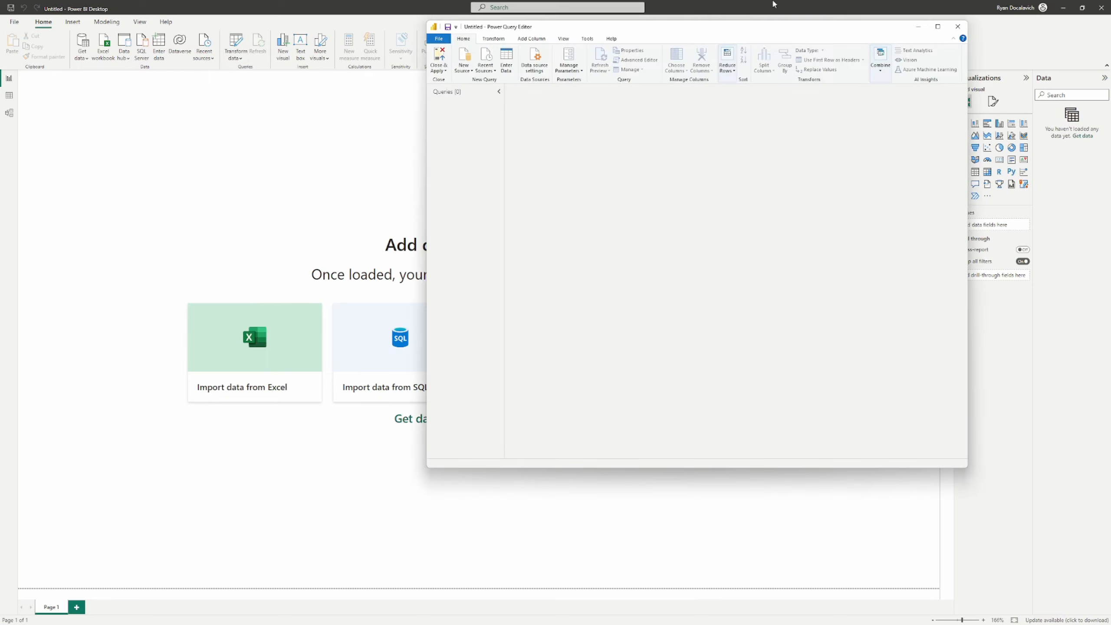
{"action": "double_click", "coordinate": [759, 28]}
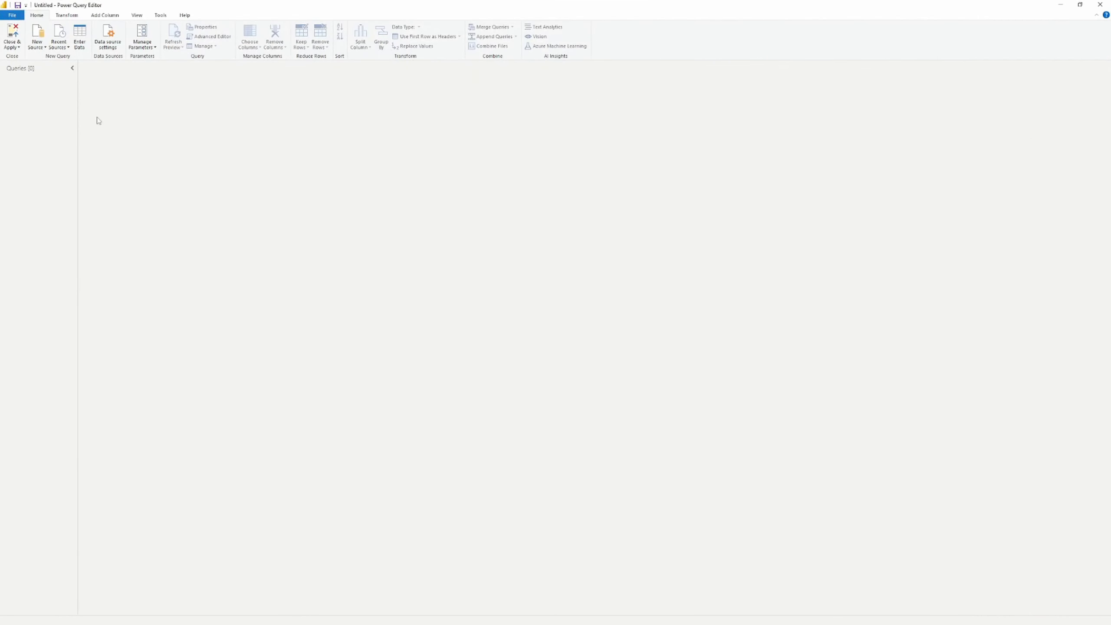
{"action": "left_click", "coordinate": [37, 45]}
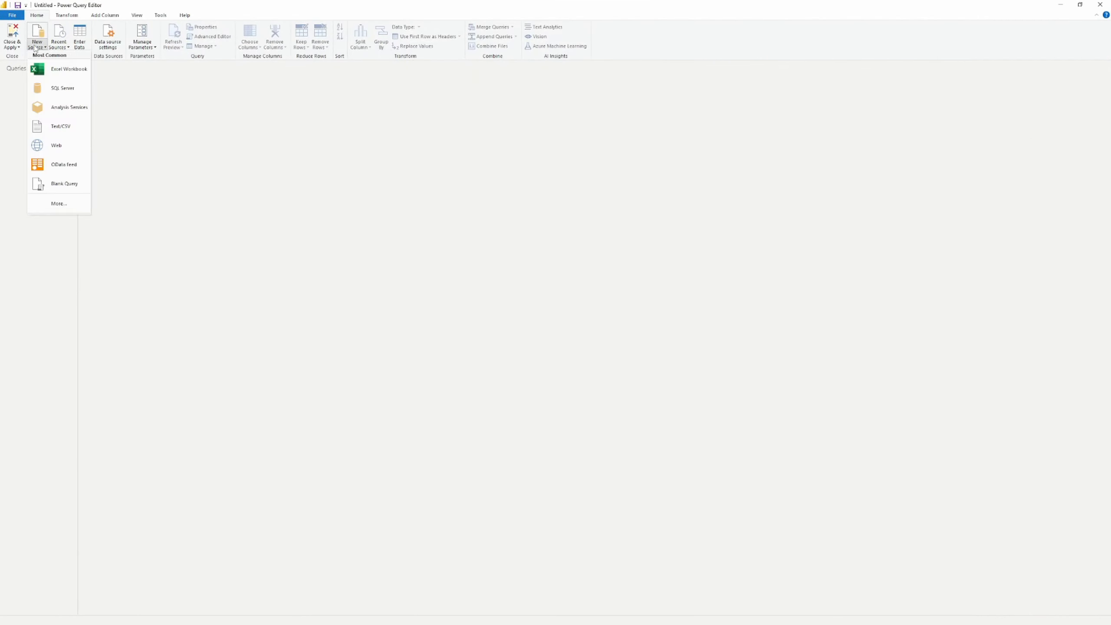
{"action": "left_click", "coordinate": [57, 205]}
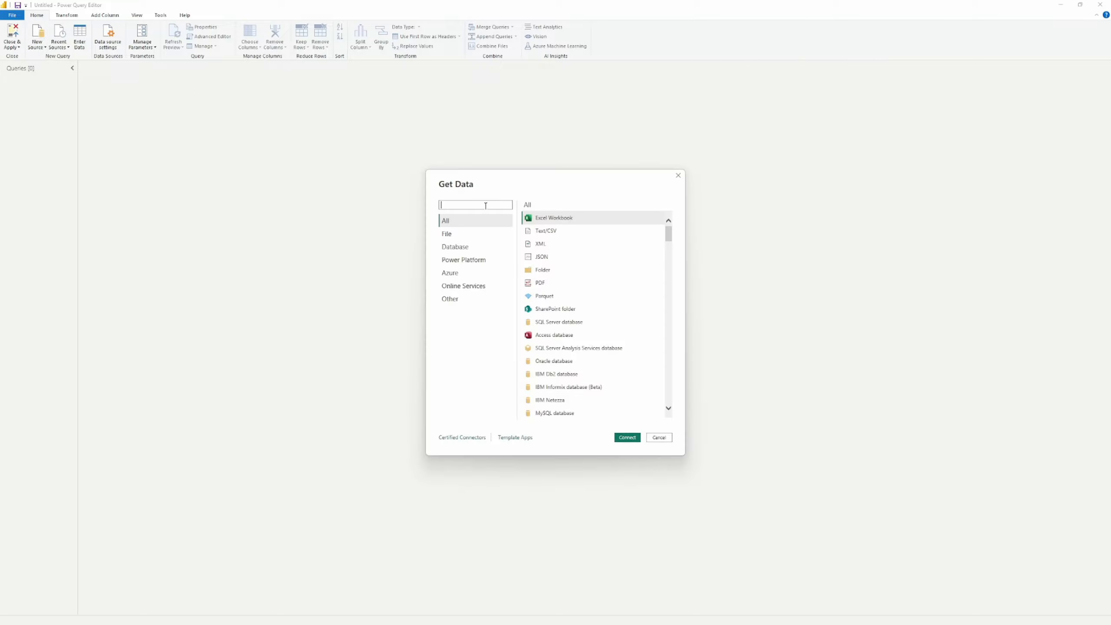
{"action": "left_click", "coordinate": [678, 175]}
Look through the full list of data source connectors and connect to a Text/CSV source
{"action": "left_click", "coordinate": [37, 45]}
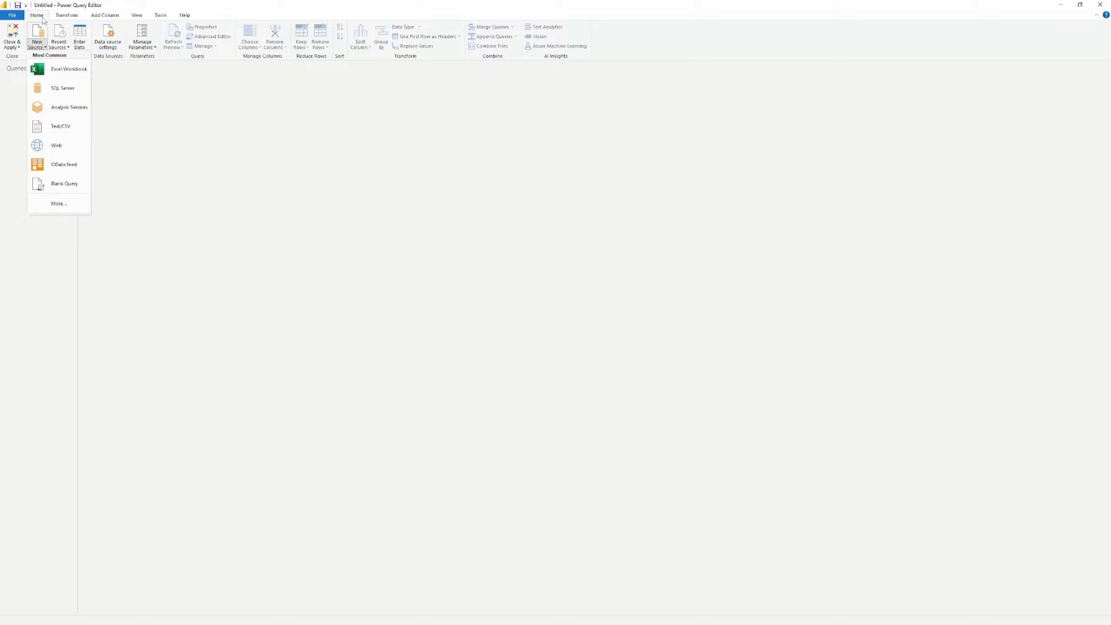
{"action": "left_click", "coordinate": [55, 204]}
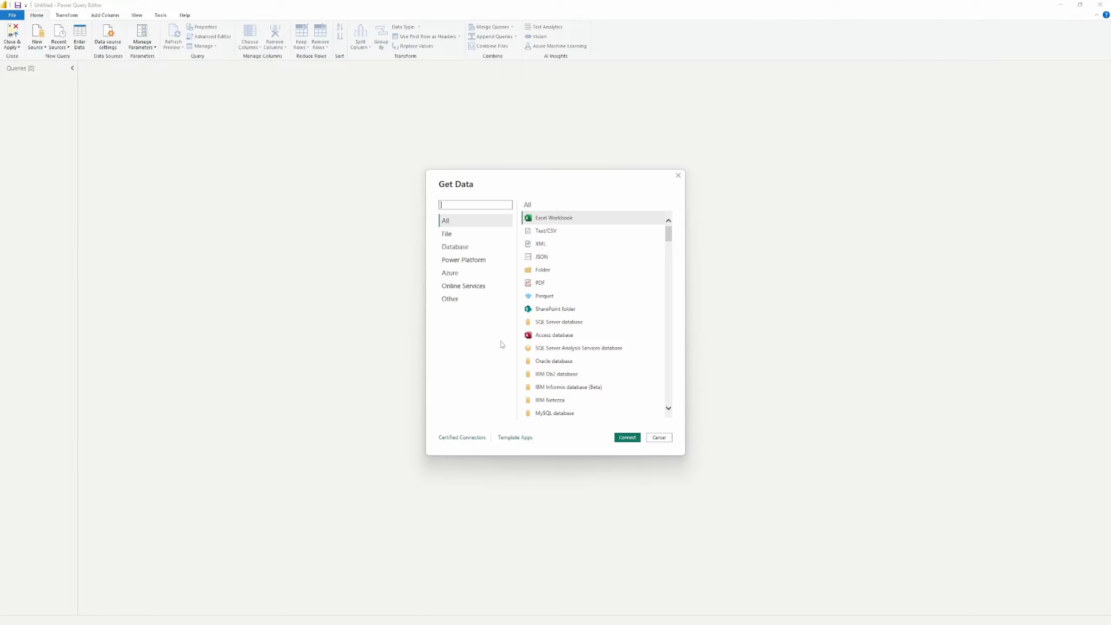
{"action": "left_click_drag", "start_coordinate": [668, 234], "coordinate": [668, 407]}
{"action": "scroll", "coordinate": [620, 367], "scroll_direction": "up", "scroll_amount": 15}
{"action": "scroll", "coordinate": [614, 359], "scroll_direction": "up", "scroll_amount": 10}
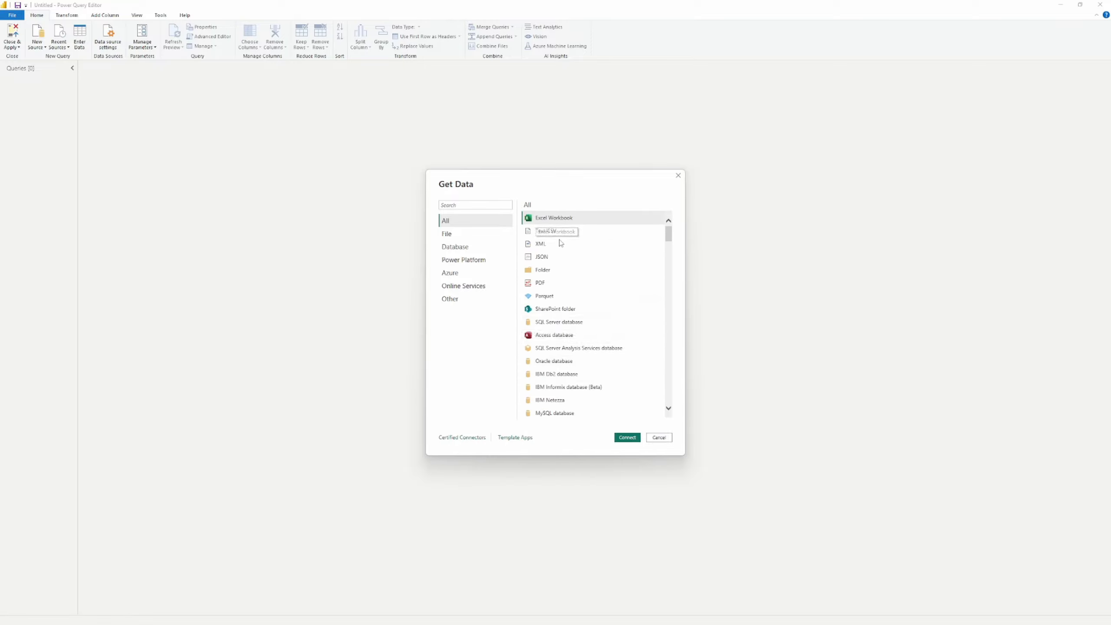
{"action": "left_click", "coordinate": [560, 230]}
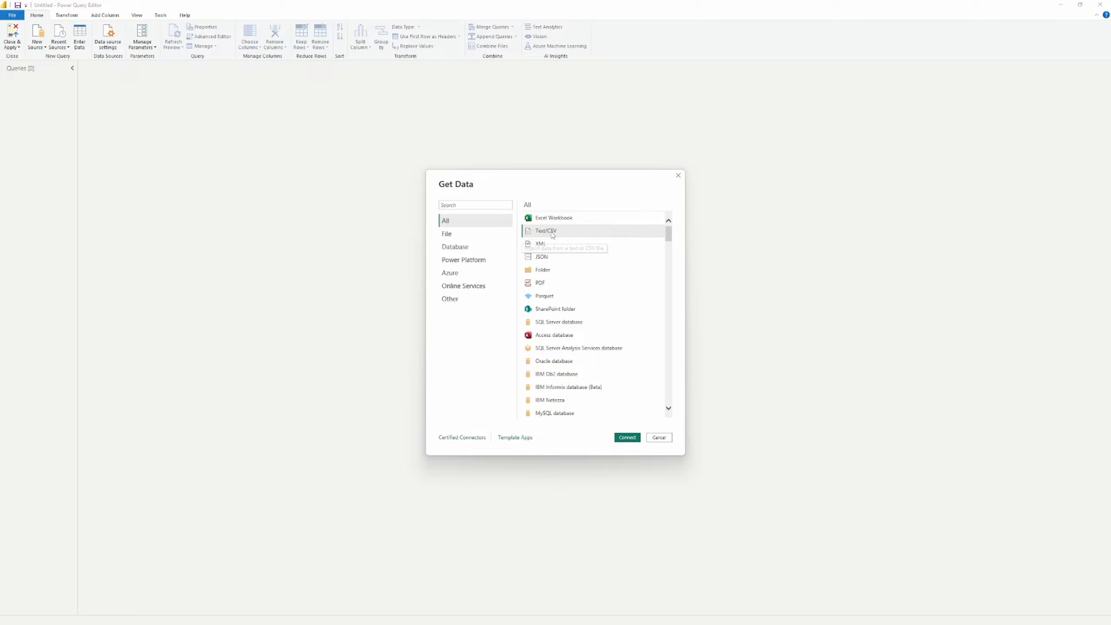
{"action": "left_click", "coordinate": [626, 437]}
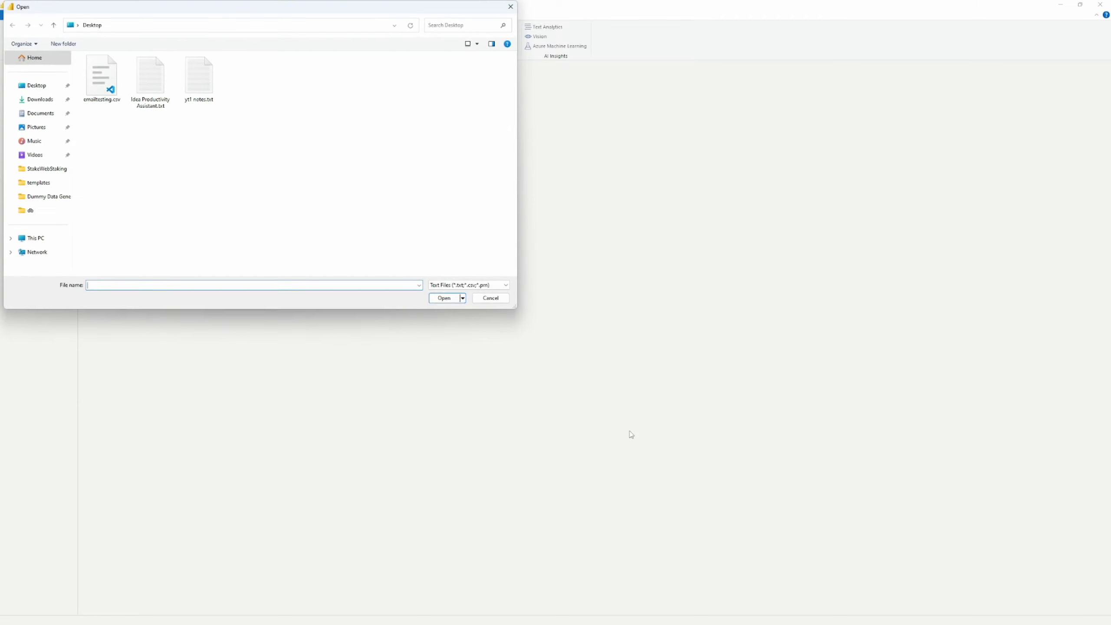
Load accounts.csv from the Dummy Data Generation folder as a new query with the default import settings
{"action": "left_click", "coordinate": [44, 169]}
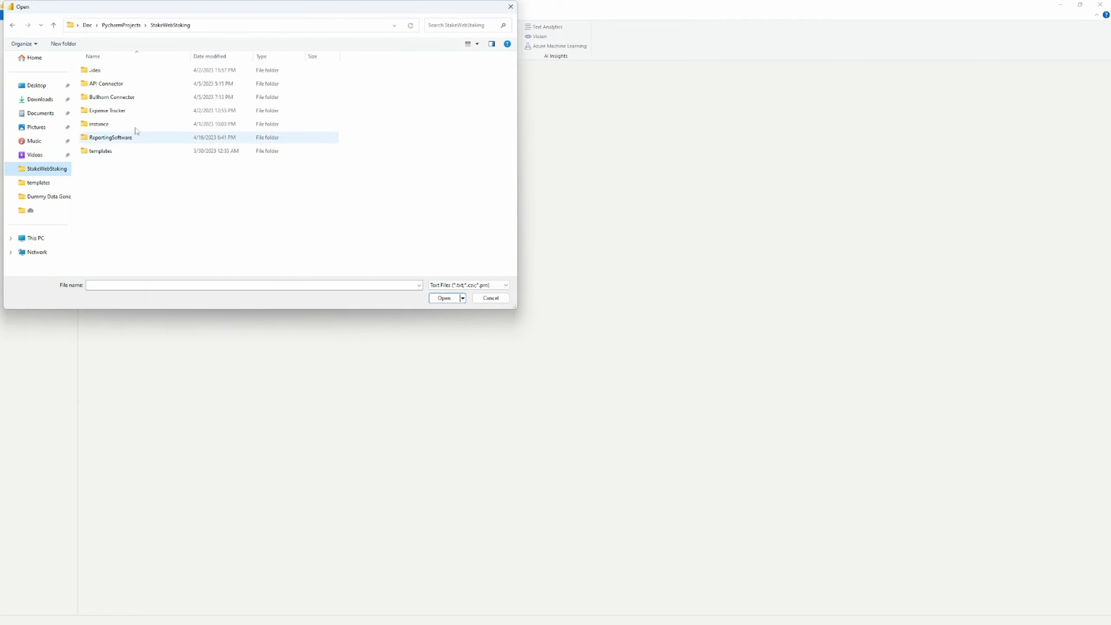
{"action": "left_click", "coordinate": [44, 196]}
{"action": "left_click", "coordinate": [115, 97]}
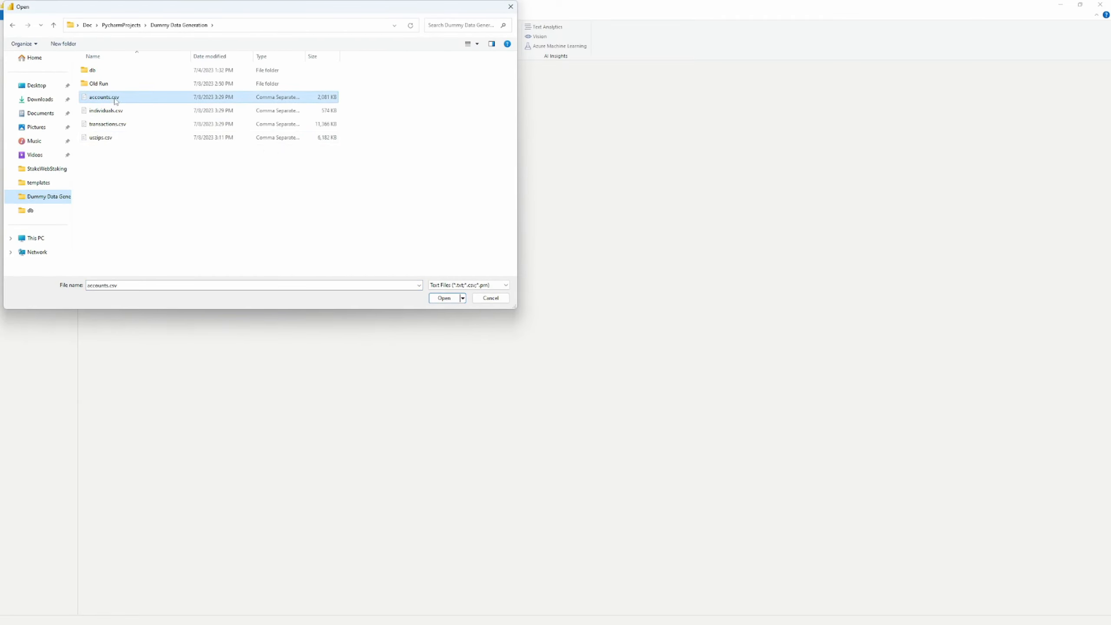
{"action": "left_click", "coordinate": [437, 301]}
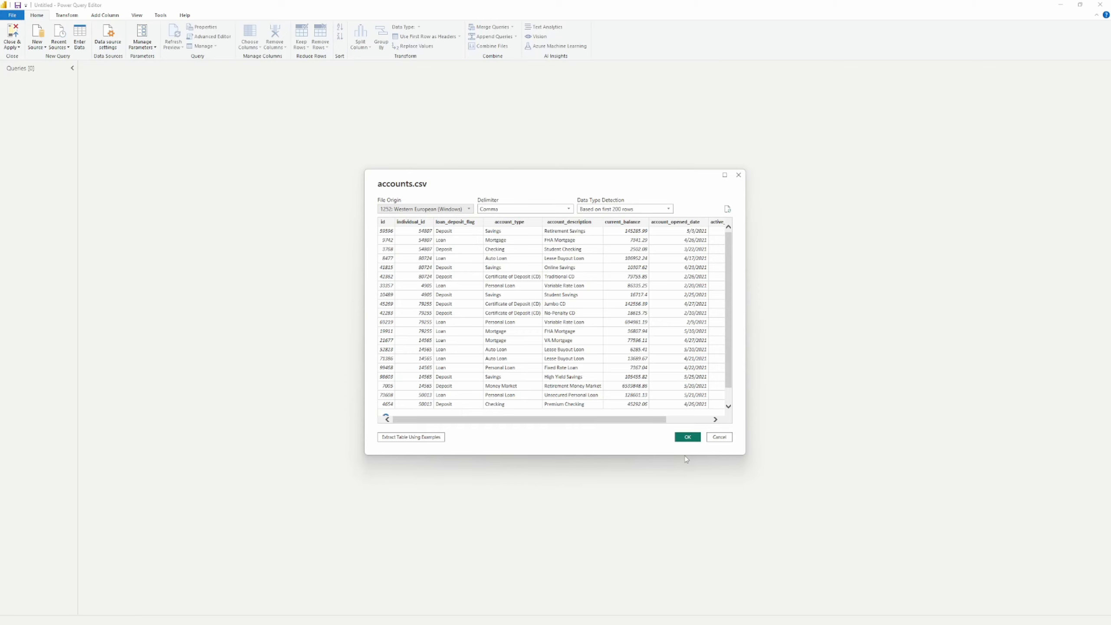
{"action": "left_click", "coordinate": [686, 437]}
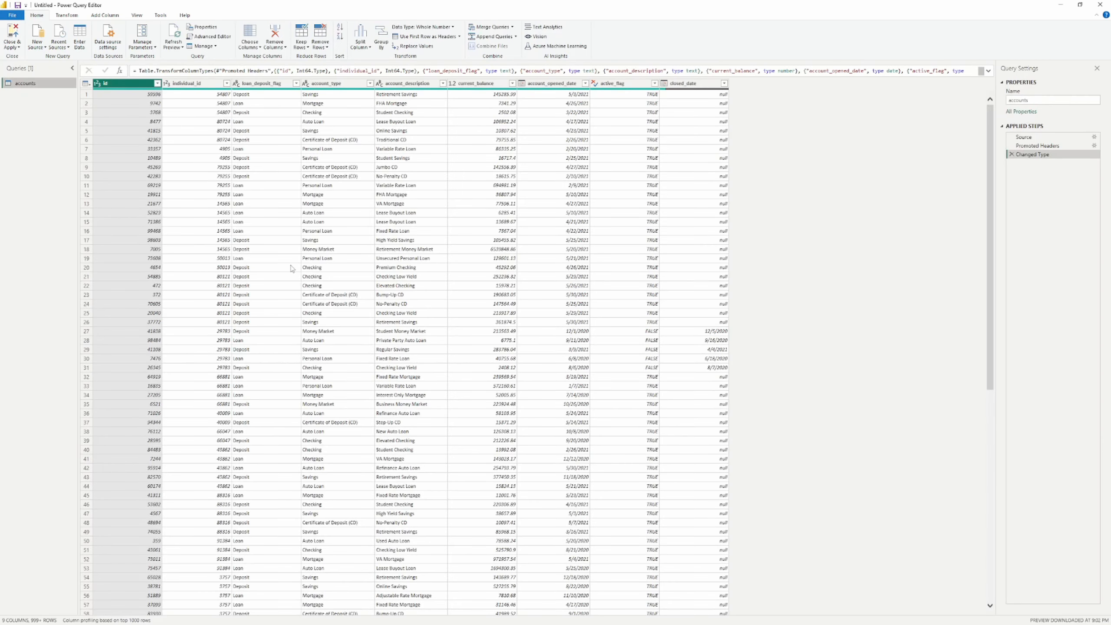
Import individuals.csv from the same folder as another Text/CSV query with the default settings
{"action": "left_click", "coordinate": [37, 44]}
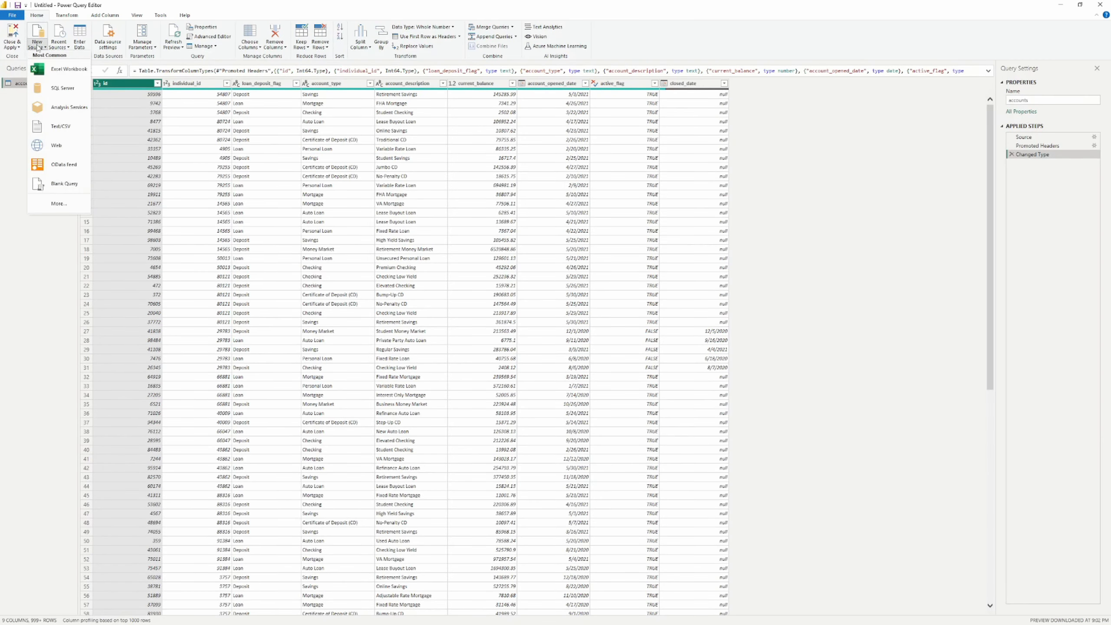
{"action": "left_click", "coordinate": [61, 127]}
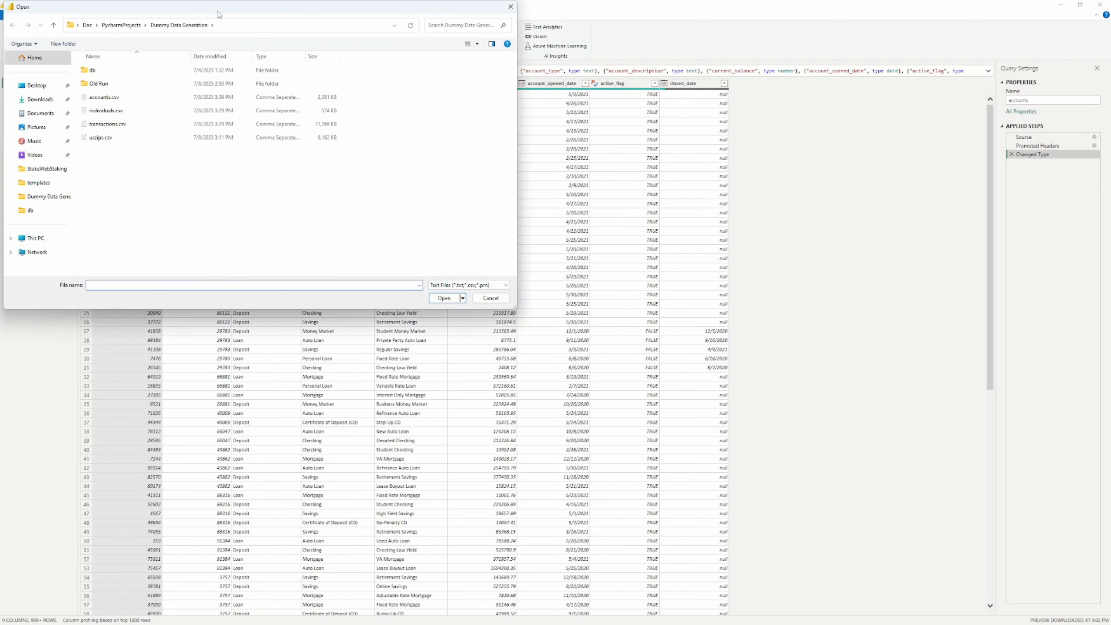
{"action": "left_click_drag", "start_coordinate": [219, 14], "coordinate": [259, 102]}
{"action": "left_click", "coordinate": [253, 198]}
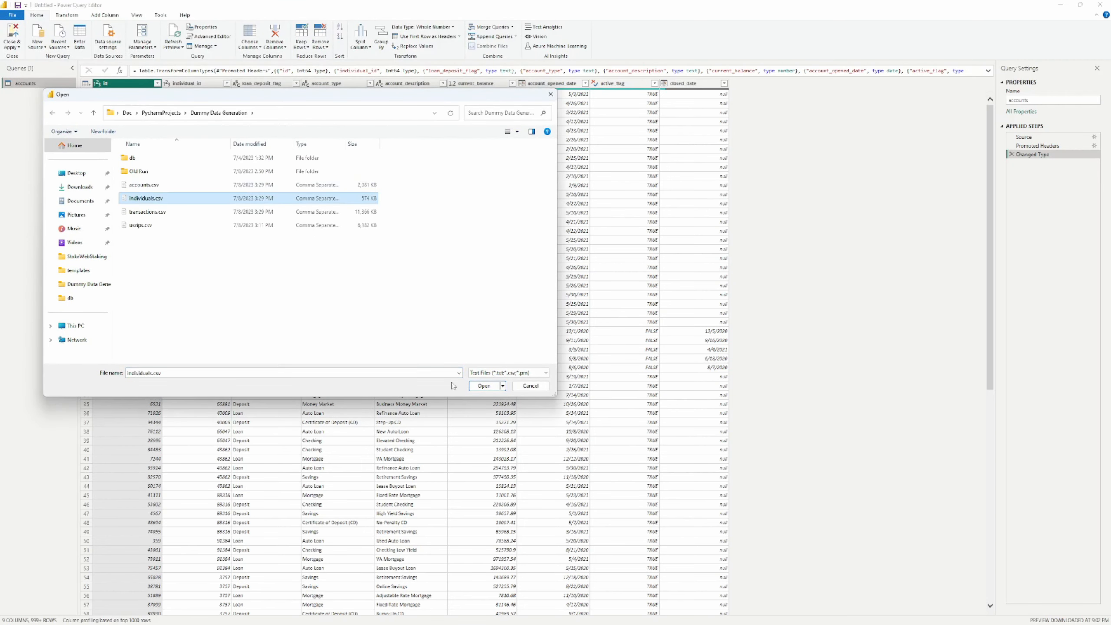
{"action": "left_click", "coordinate": [490, 389]}
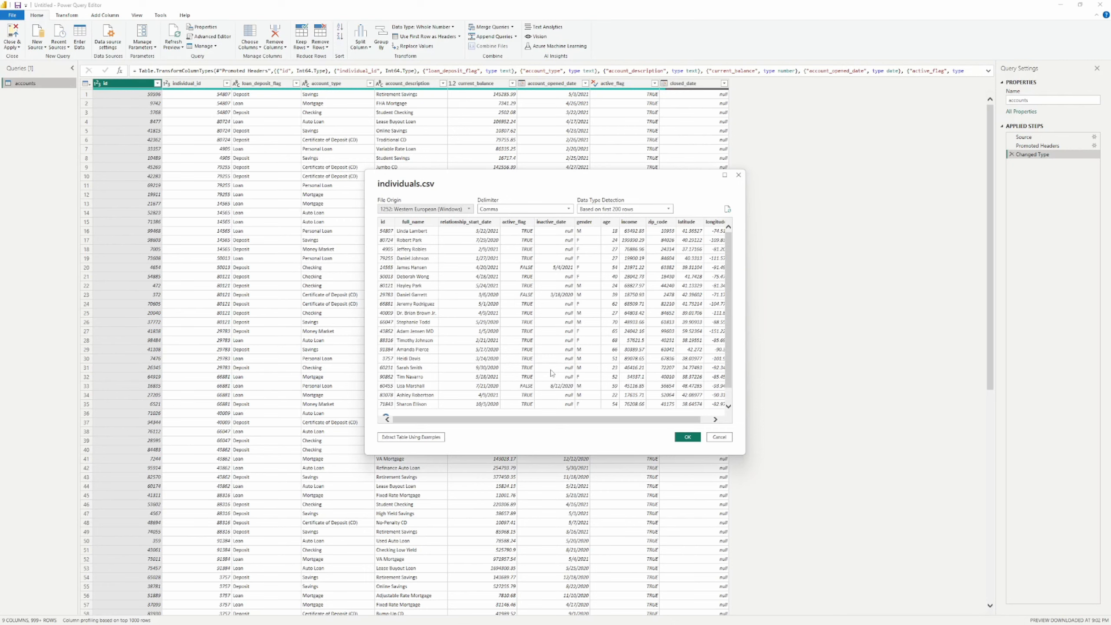
{"action": "left_click", "coordinate": [686, 436]}
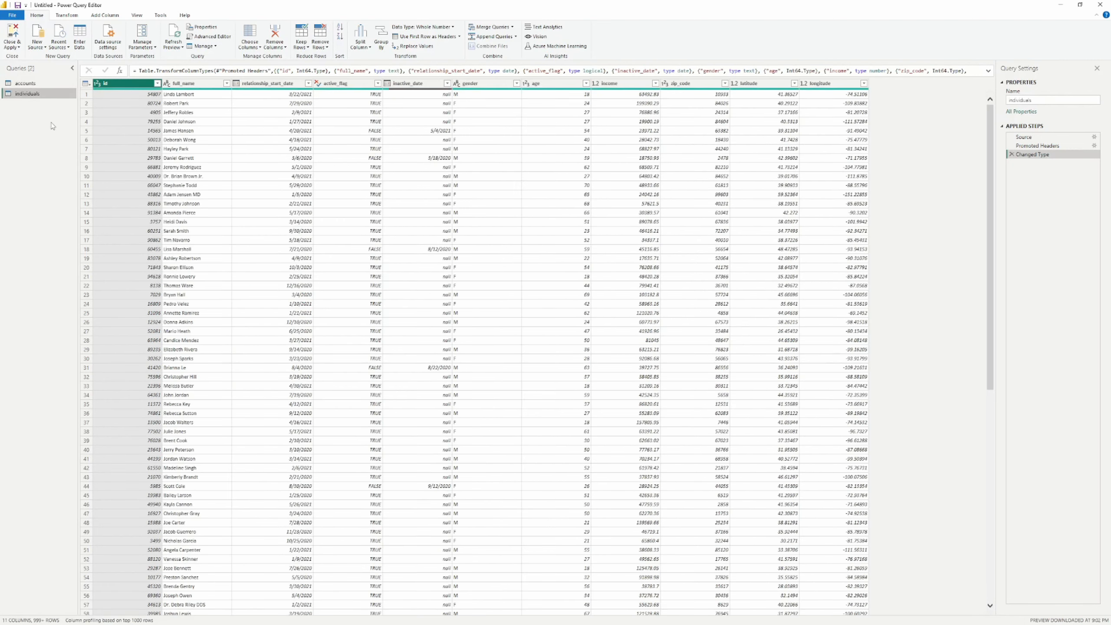
Import transactions.csv as a further Text/CSV query with the default settings
{"action": "left_click", "coordinate": [38, 42]}
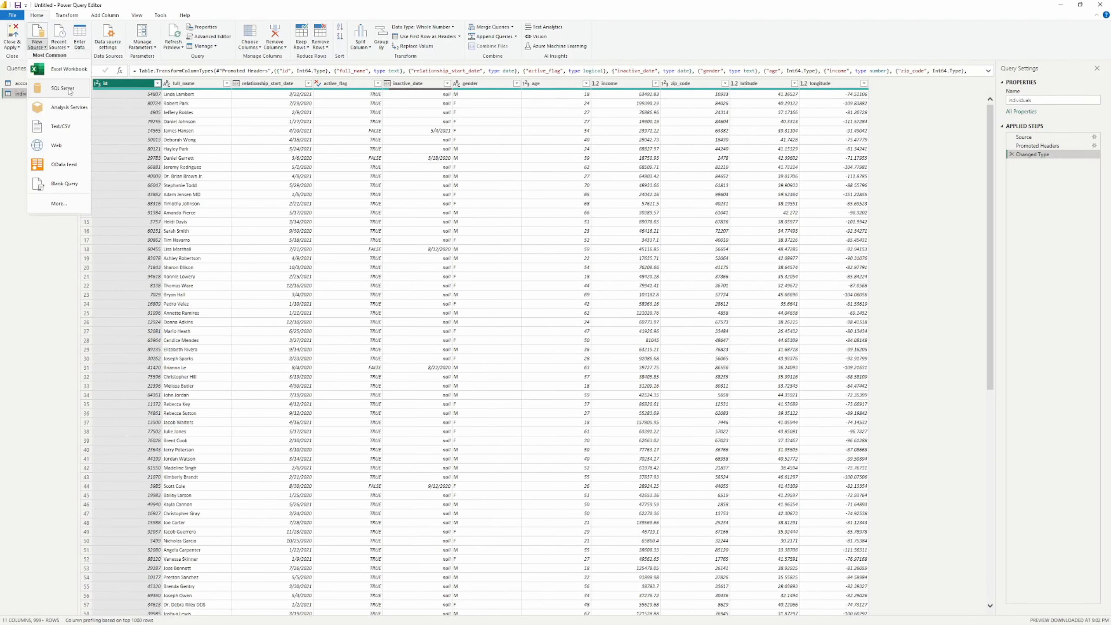
{"action": "left_click", "coordinate": [61, 127]}
{"action": "left_click", "coordinate": [148, 211]}
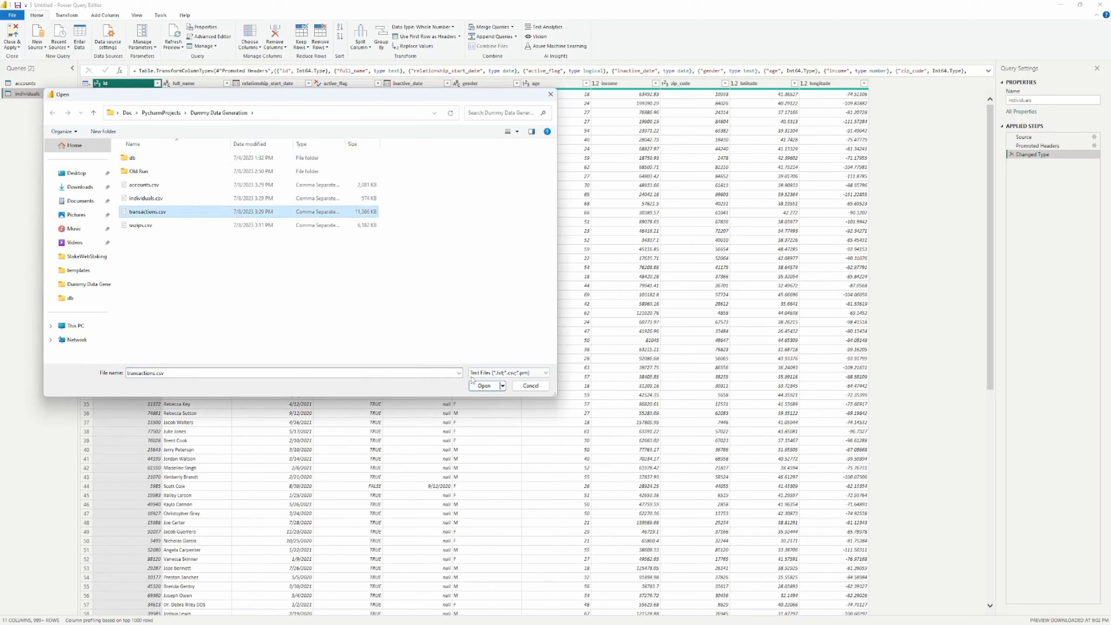
{"action": "left_click", "coordinate": [483, 386]}
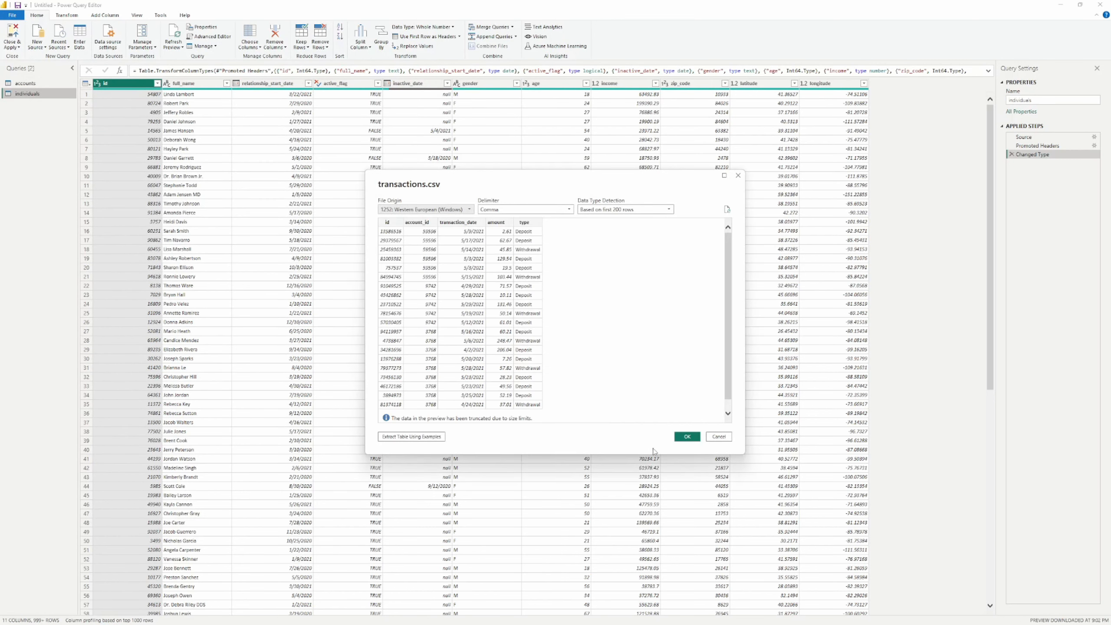
{"action": "left_click", "coordinate": [687, 436]}
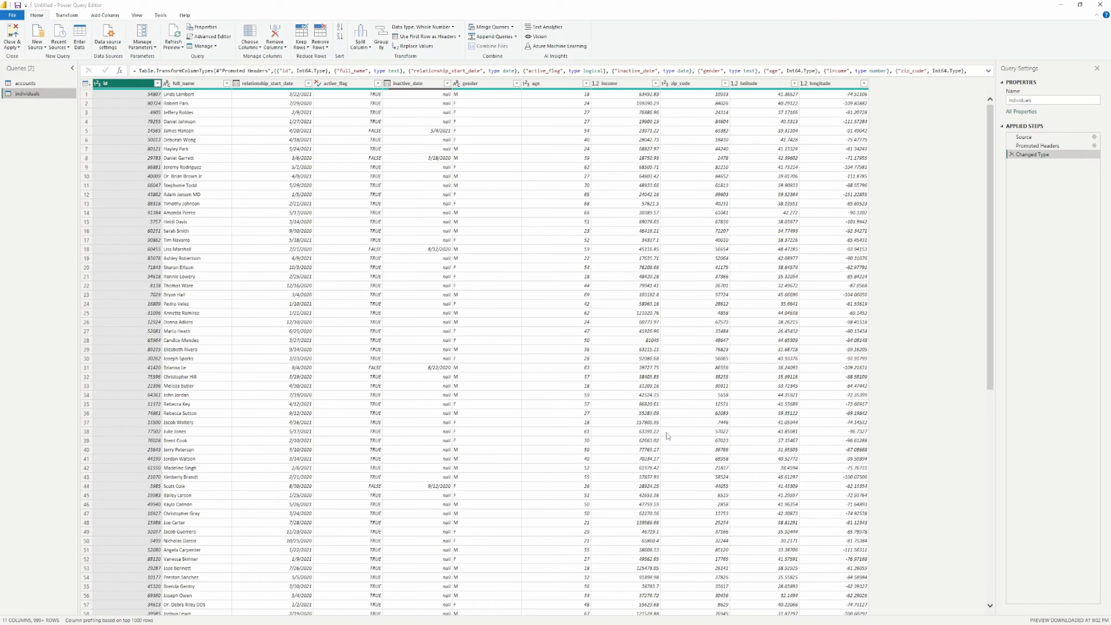
Compare the accounts, individuals and transactions queries with the matching CSV sheets open in Chrome
{"action": "left_click", "coordinate": [30, 86]}
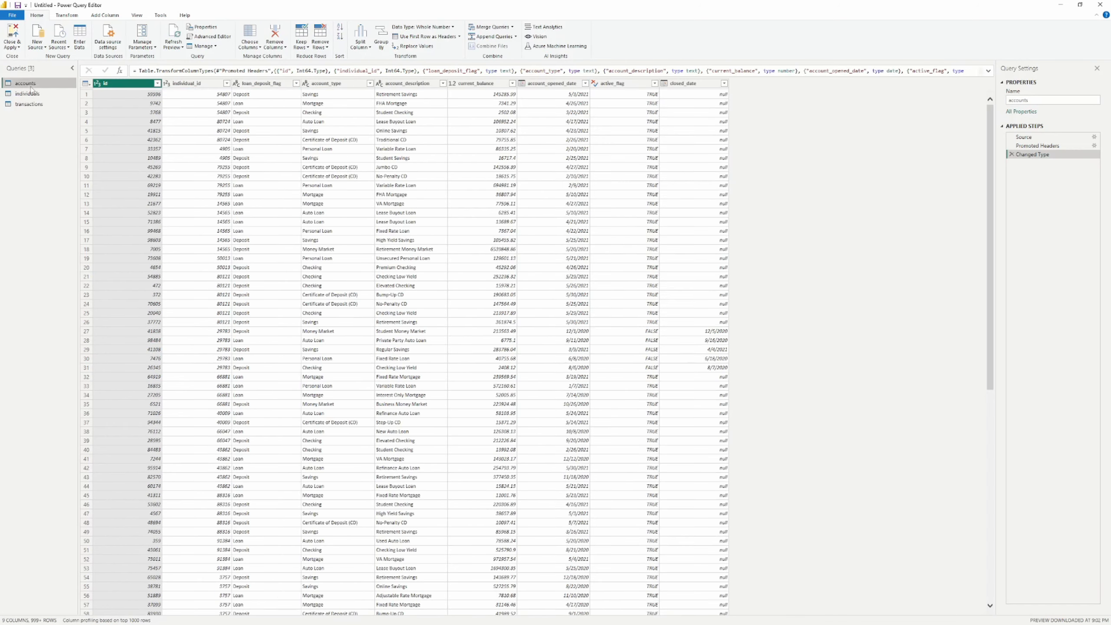
{"action": "left_click", "coordinate": [26, 94]}
{"action": "left_click", "coordinate": [29, 104]}
{"action": "key", "text": "alt+Tab"}
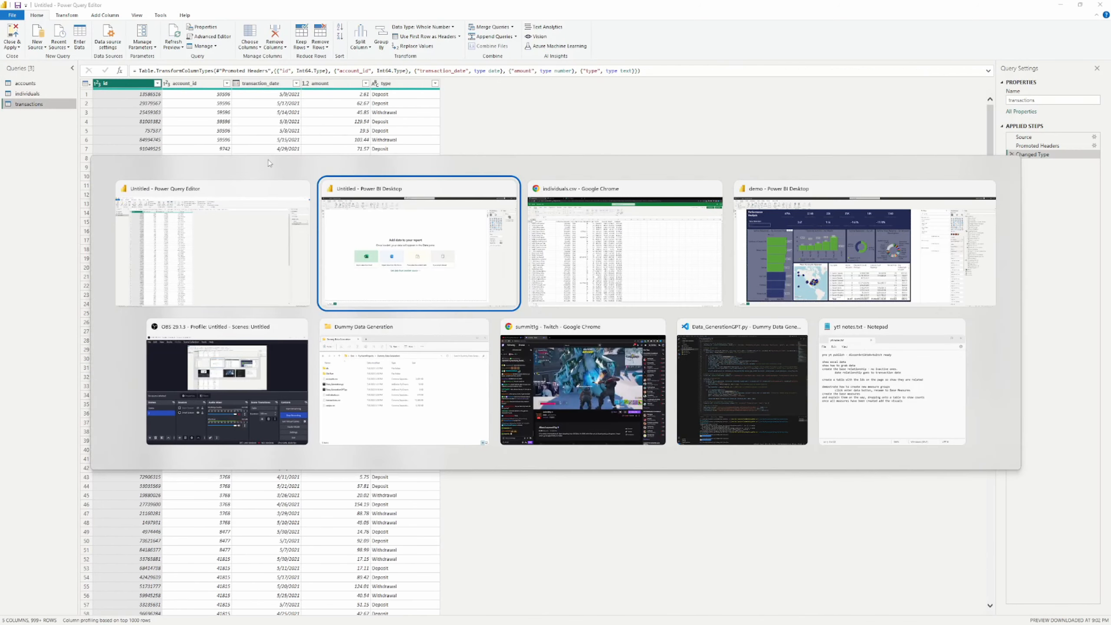
{"action": "key", "text": "alt+Tab"}
{"action": "left_click", "coordinate": [137, 7]}
{"action": "left_click", "coordinate": [243, 7]}
{"action": "left_click", "coordinate": [61, 6]}
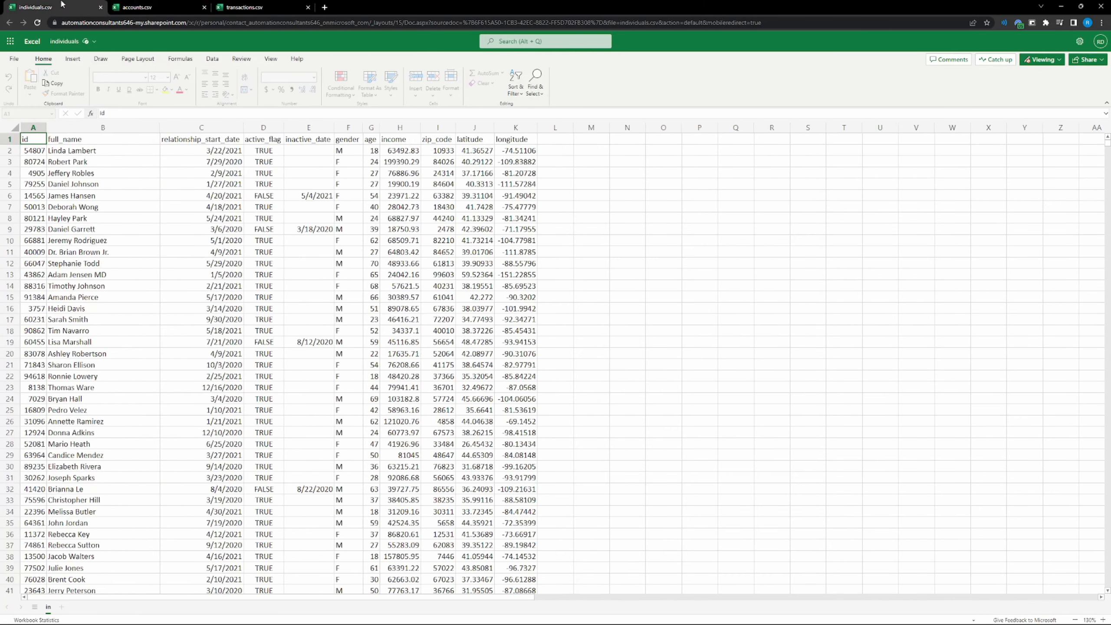
{"action": "key", "text": "alt+Tab"}
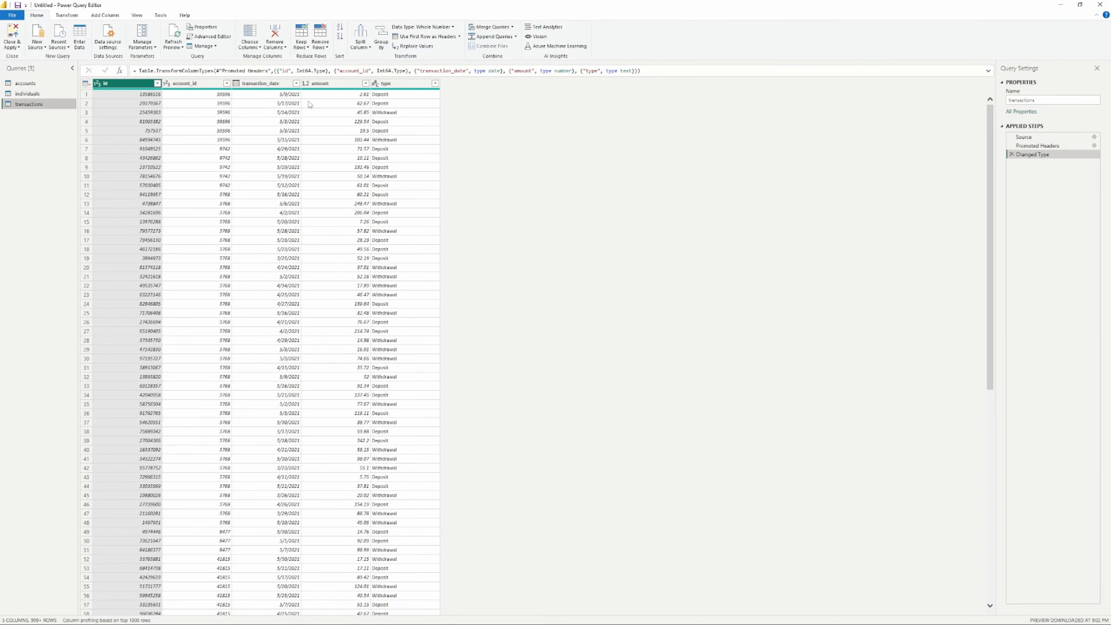
{"action": "left_click", "coordinate": [25, 83]}
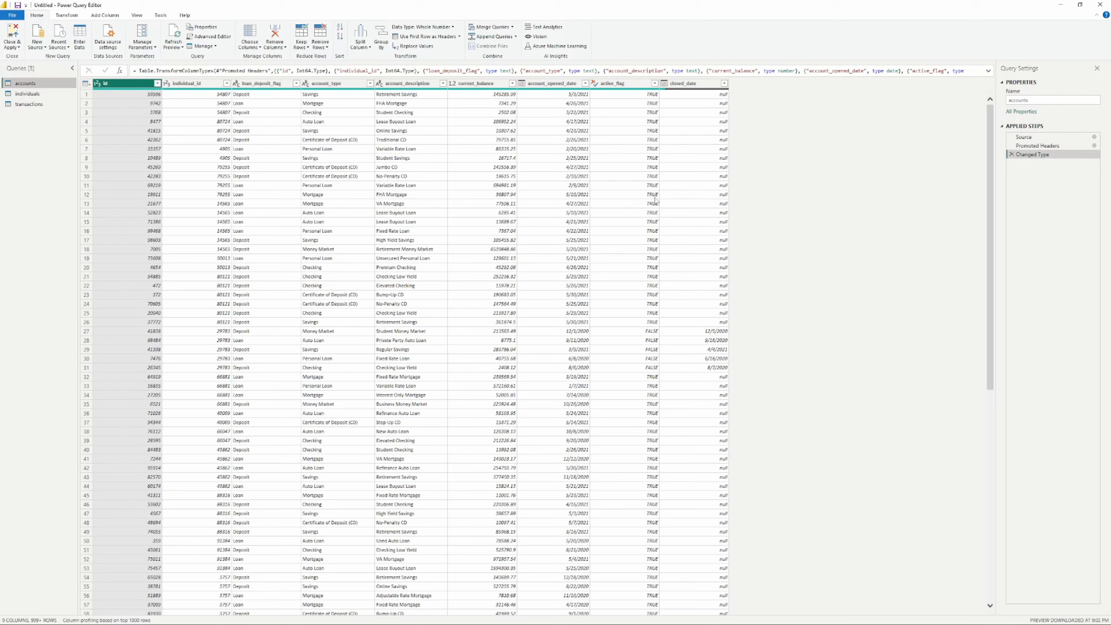
{"action": "key", "text": "alt+Tab"}
{"action": "left_click", "coordinate": [145, 7]}
{"action": "left_click", "coordinate": [220, 6]}
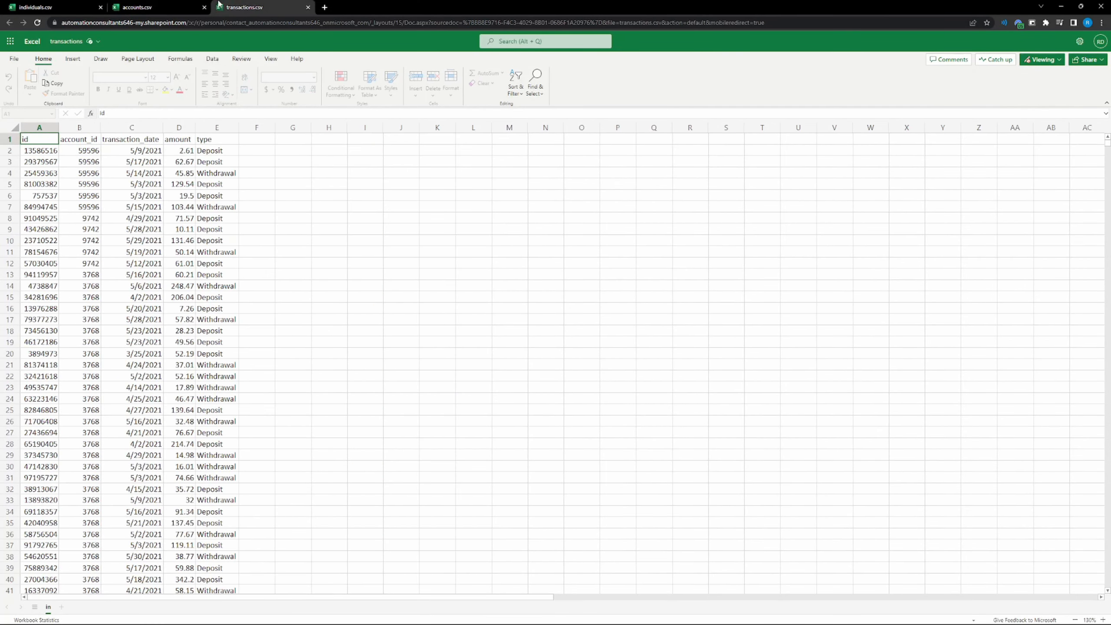
{"action": "key", "text": "alt+Tab"}
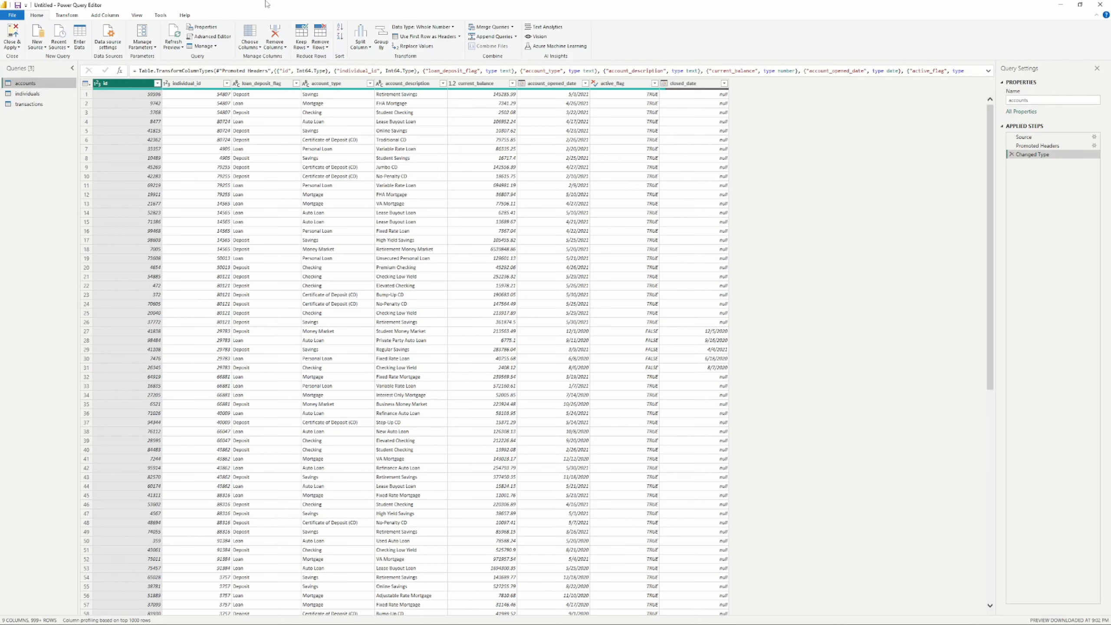
Close and apply the queries to load them into the model, and view the imported accounts, individuals and transactions tables as data
{"action": "left_click", "coordinate": [11, 33]}
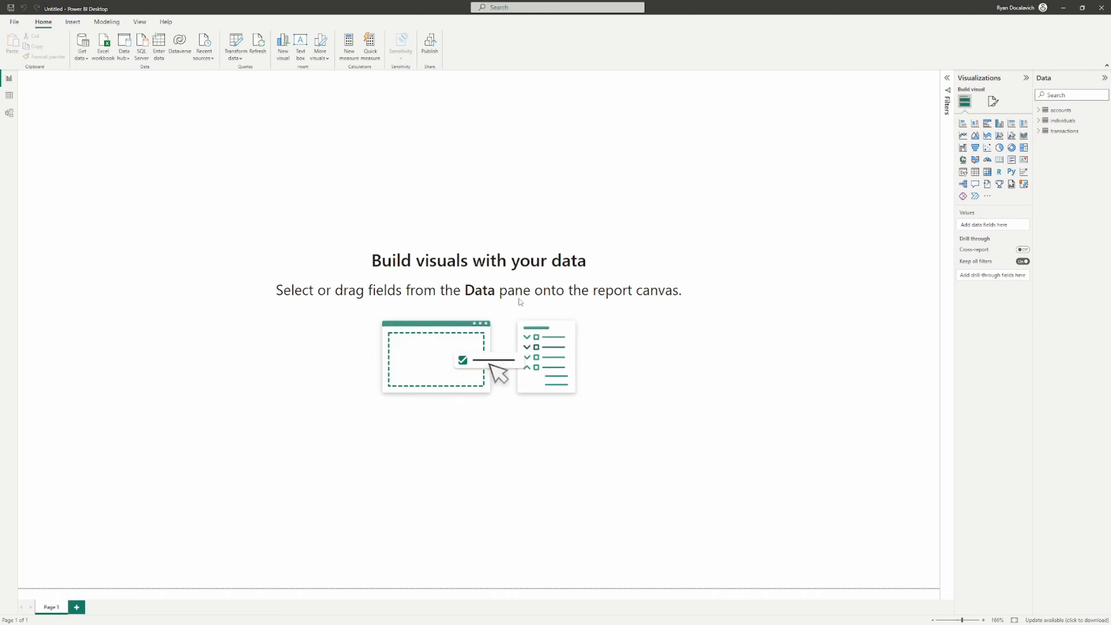
{"action": "left_click", "coordinate": [9, 95]}
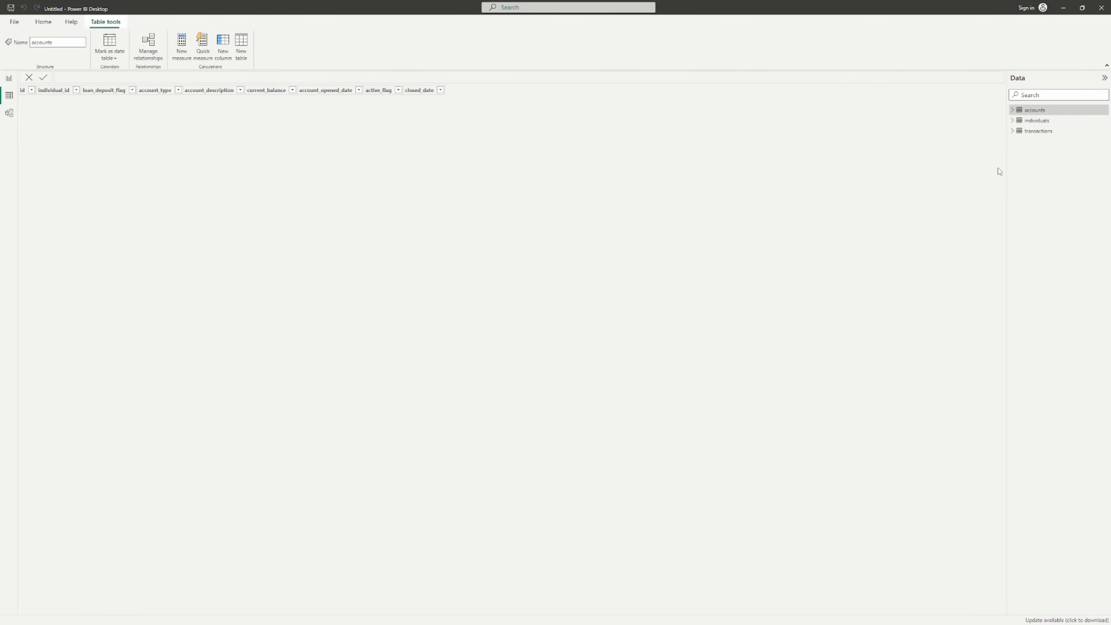
{"action": "left_click", "coordinate": [1033, 121]}
{"action": "left_click", "coordinate": [1037, 131]}
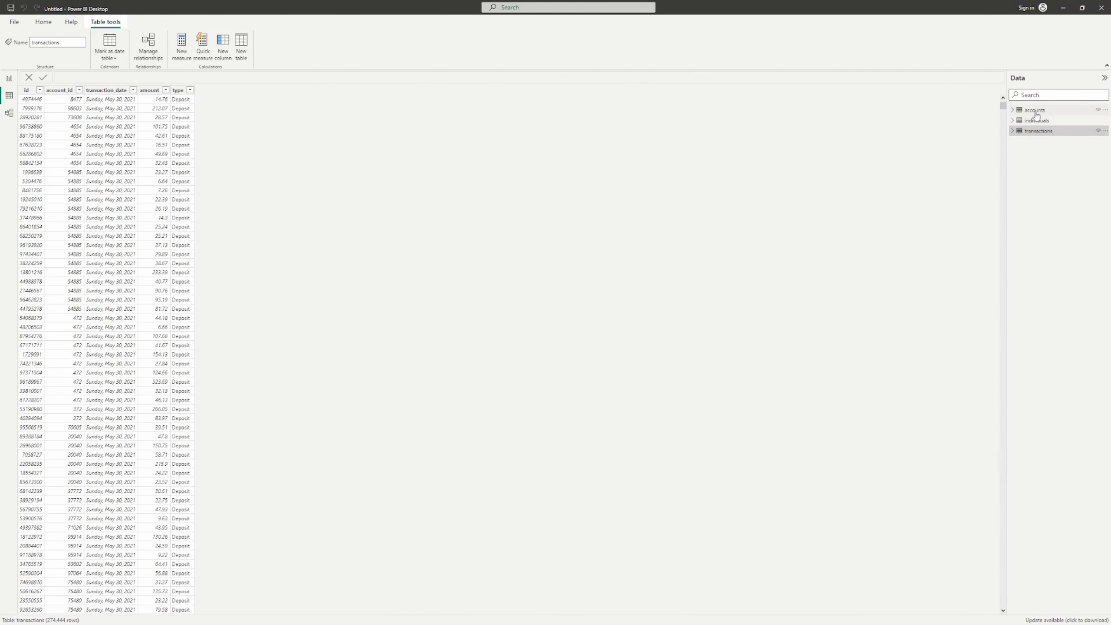
{"action": "left_click", "coordinate": [1035, 110]}
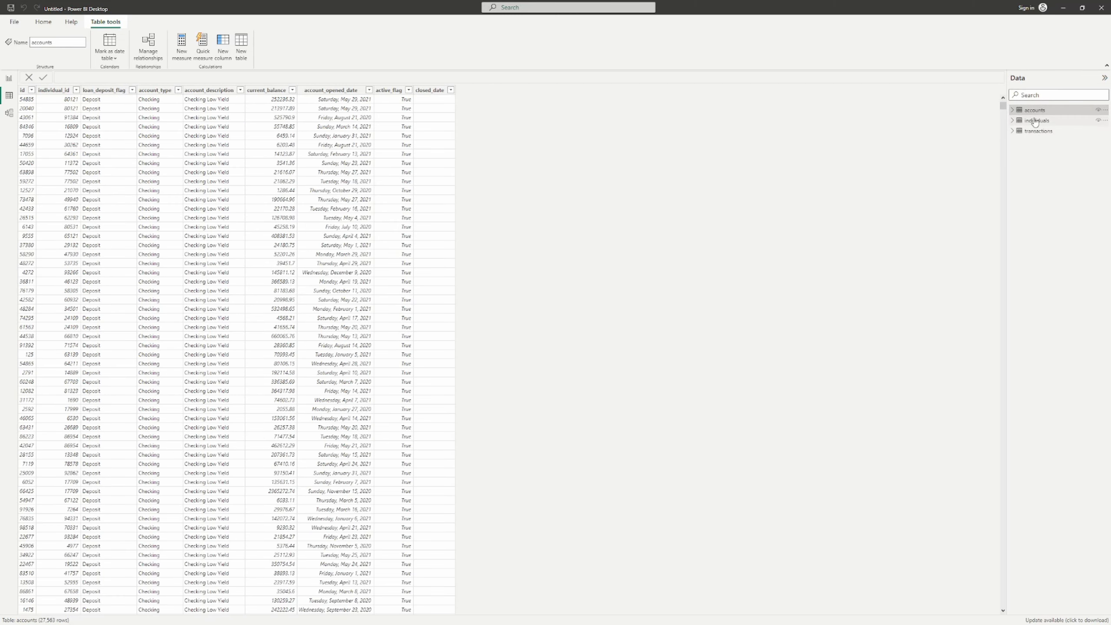
{"action": "left_click", "coordinate": [1035, 121]}
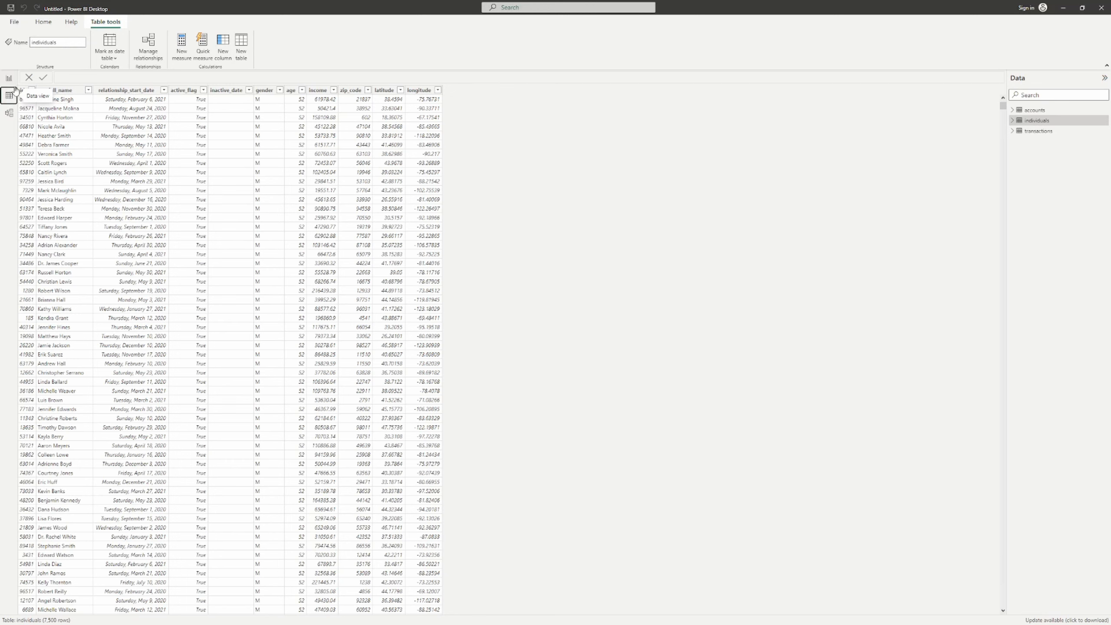
Review the rows and columns of the transactions, individuals and accounts tables once more
{"action": "left_click", "coordinate": [1041, 129]}
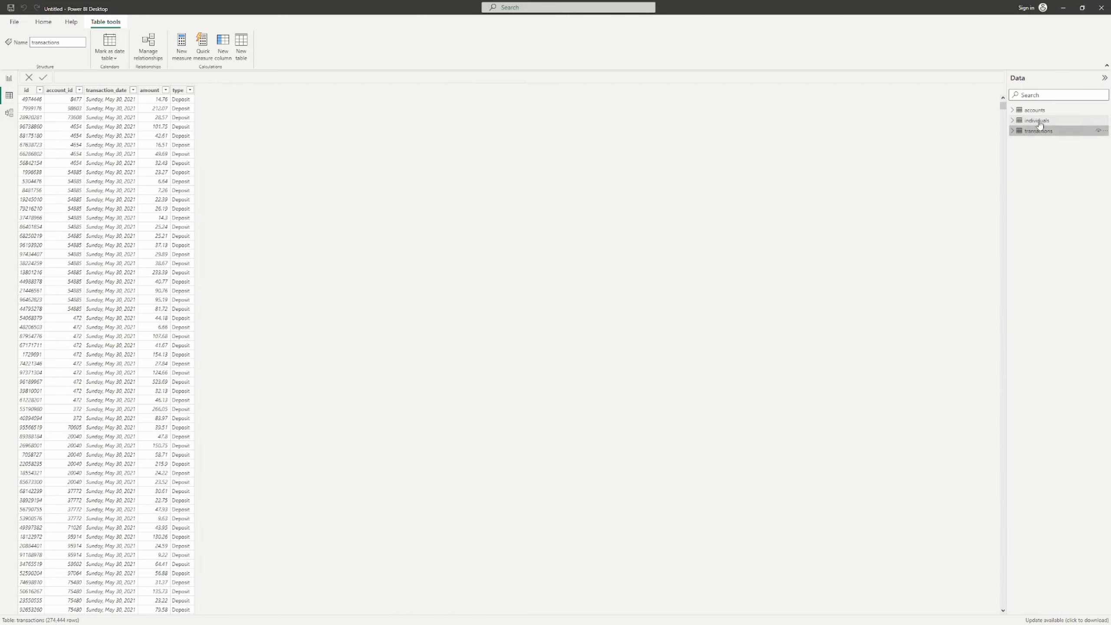
{"action": "left_click", "coordinate": [1039, 121]}
{"action": "left_click", "coordinate": [1037, 110]}
{"action": "left_click", "coordinate": [1037, 120]}
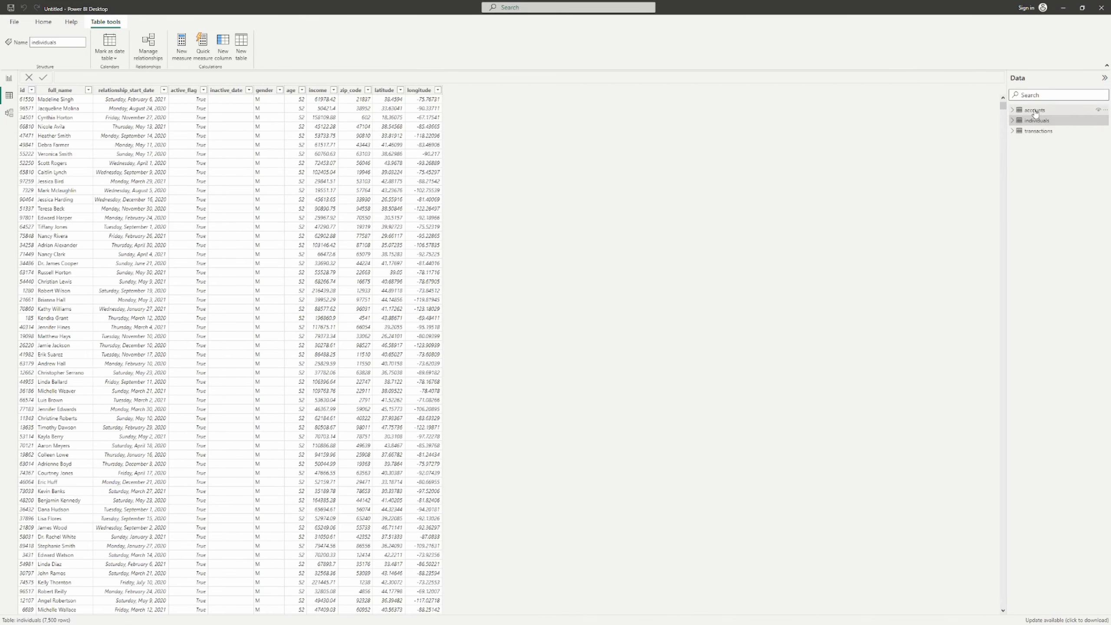
{"action": "left_click", "coordinate": [1034, 110]}
{"action": "left_click", "coordinate": [1037, 120]}
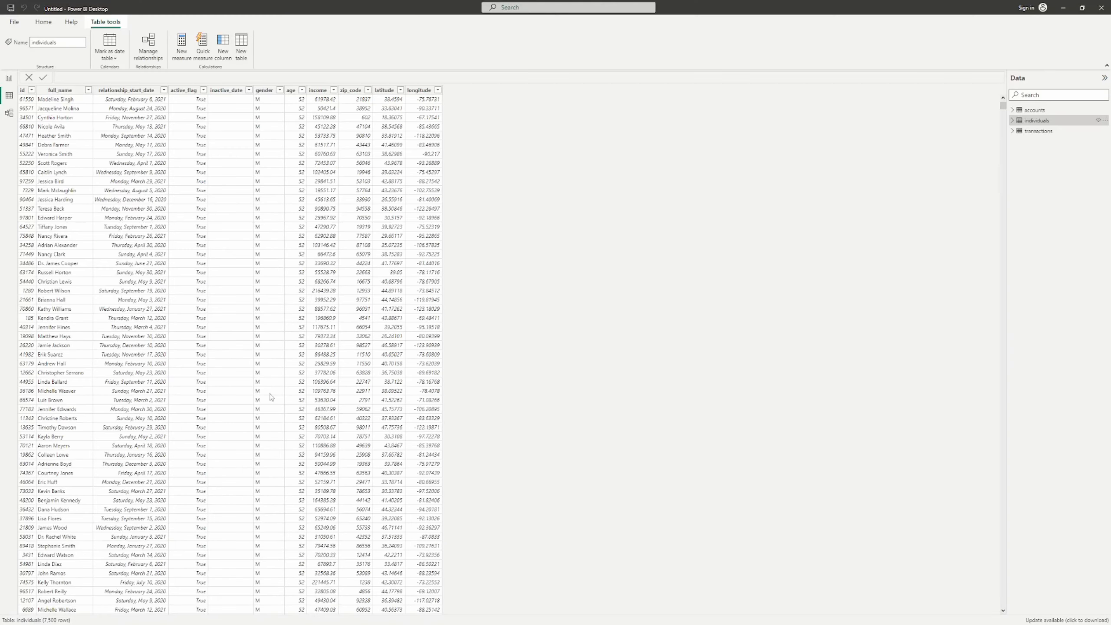
{"action": "left_click", "coordinate": [1035, 110]}
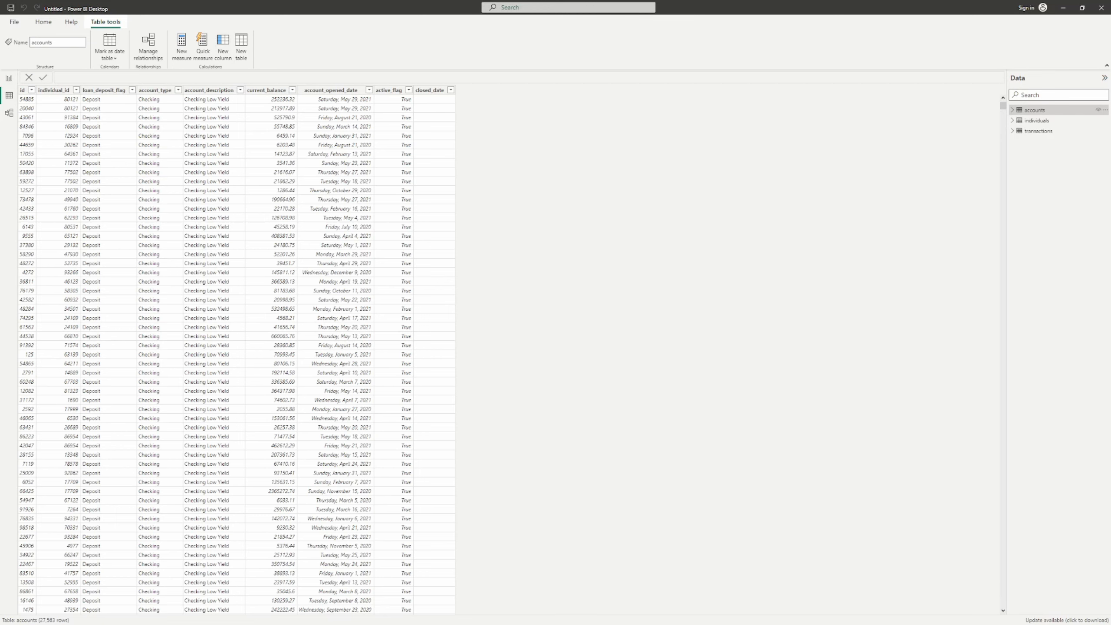
Arrange the tables in the model diagram side by side in the order individuals, accounts, transactions
{"action": "left_click", "coordinate": [9, 115]}
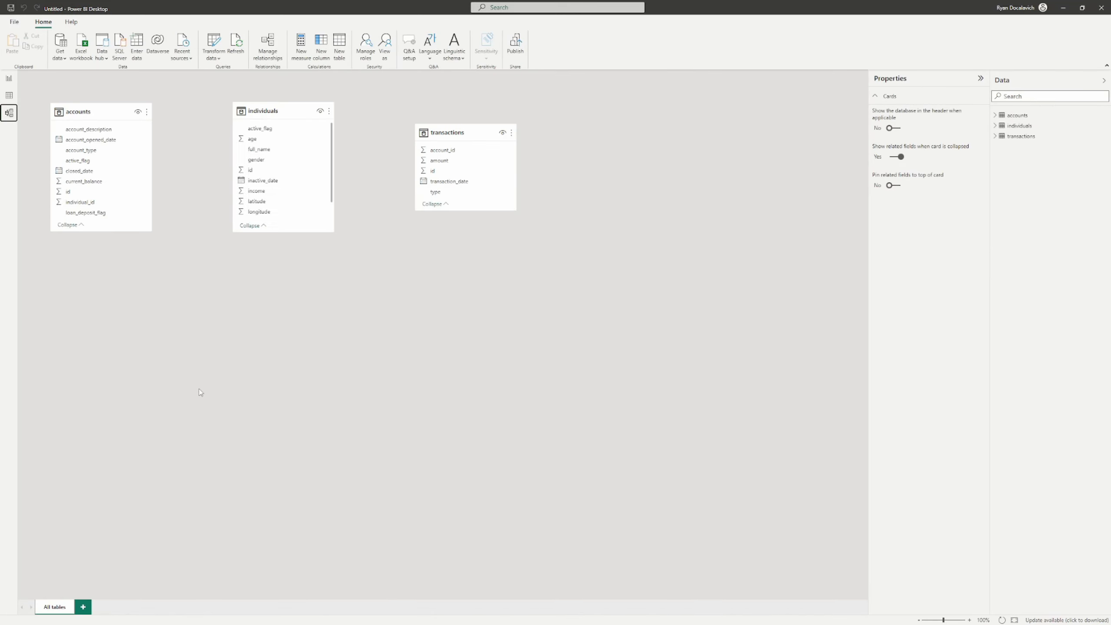
{"action": "left_click_drag", "start_coordinate": [76, 111], "coordinate": [397, 292]}
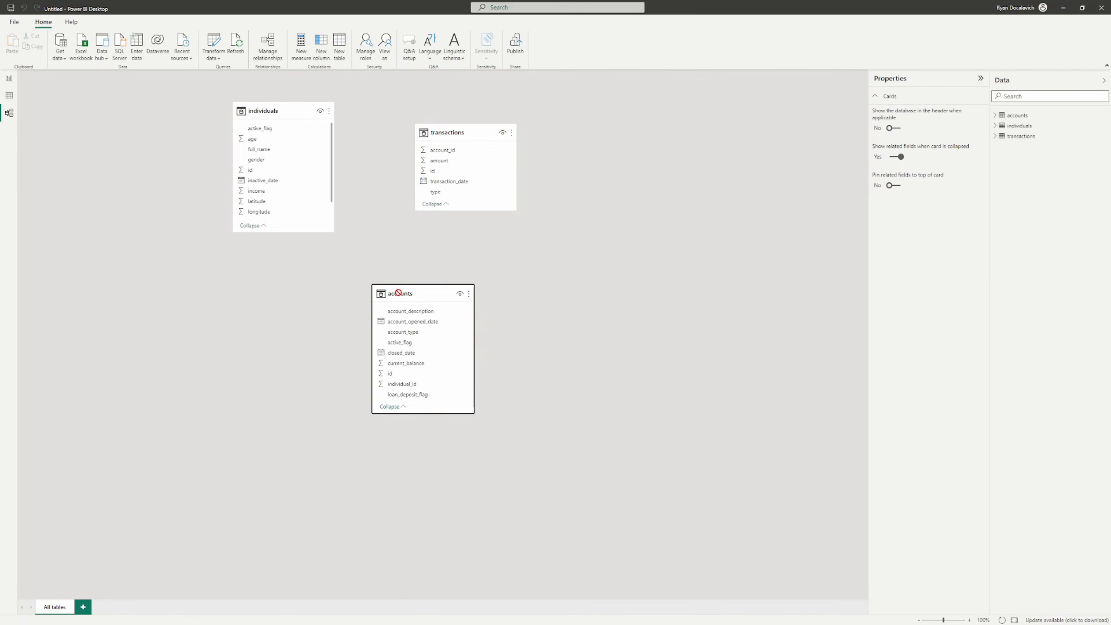
{"action": "left_click_drag", "start_coordinate": [260, 110], "coordinate": [533, 288]}
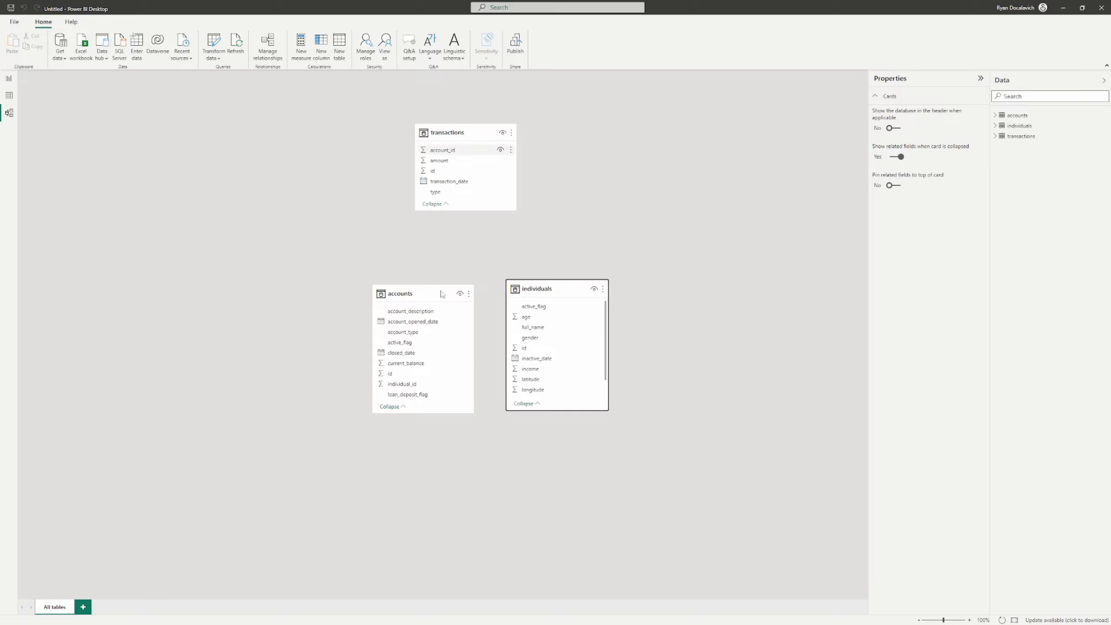
{"action": "left_click_drag", "start_coordinate": [447, 138], "coordinate": [471, 446]}
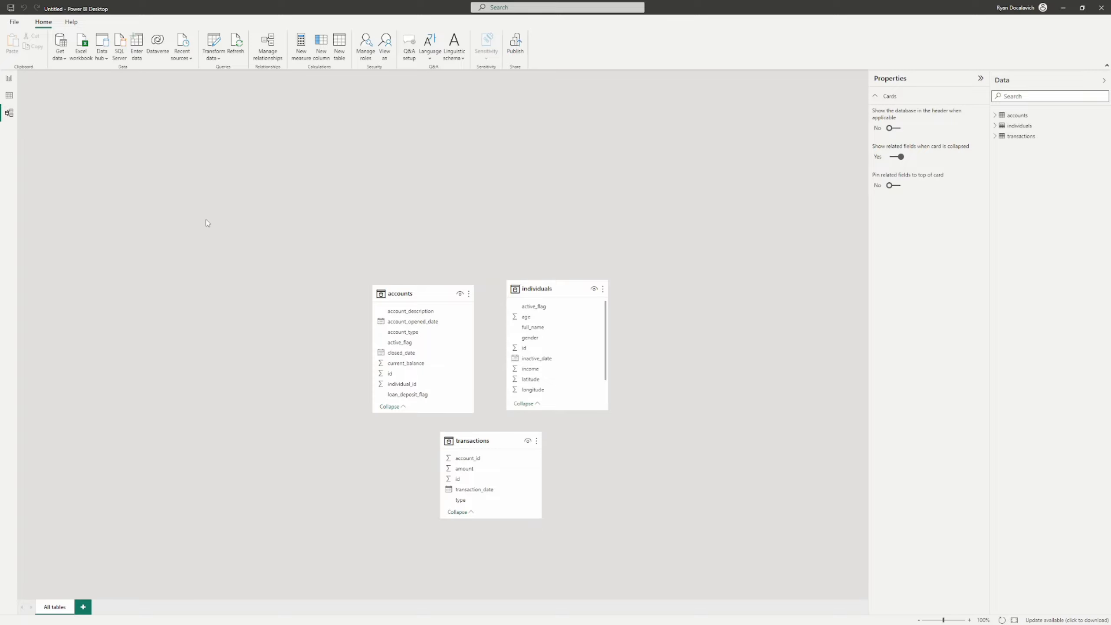
{"action": "left_click_drag", "start_coordinate": [396, 294], "coordinate": [346, 237]}
{"action": "left_click_drag", "start_coordinate": [608, 285], "coordinate": [480, 266]}
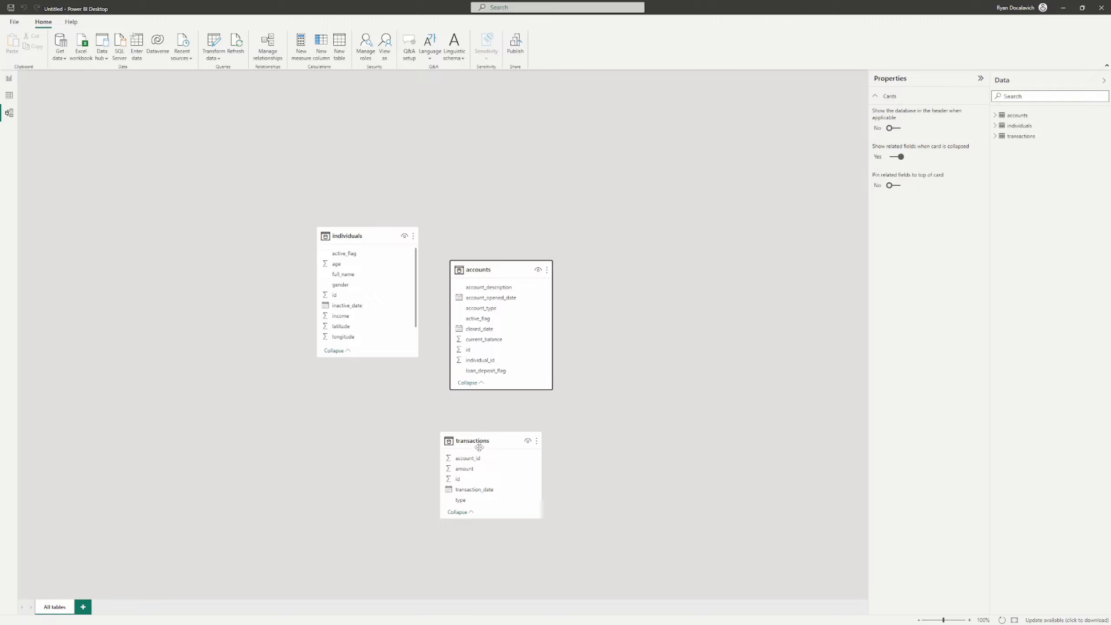
{"action": "left_click_drag", "start_coordinate": [476, 445], "coordinate": [616, 337]}
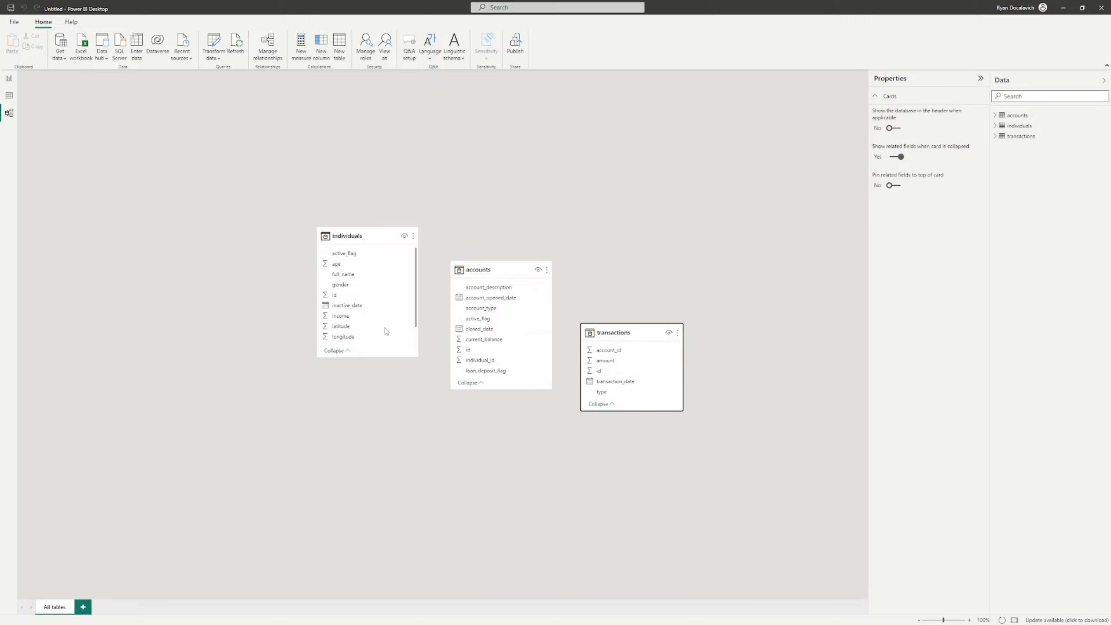
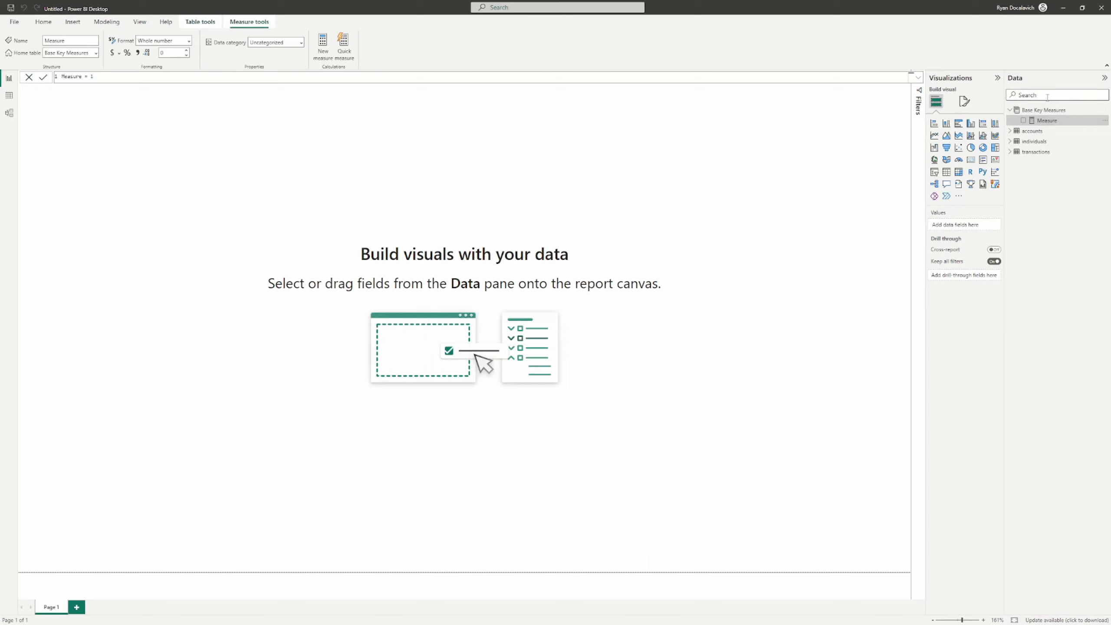
Collapse the Base Key Measures table and look over its place among the accounts, individuals and transactions tables
{"action": "left_click", "coordinate": [1017, 111]}
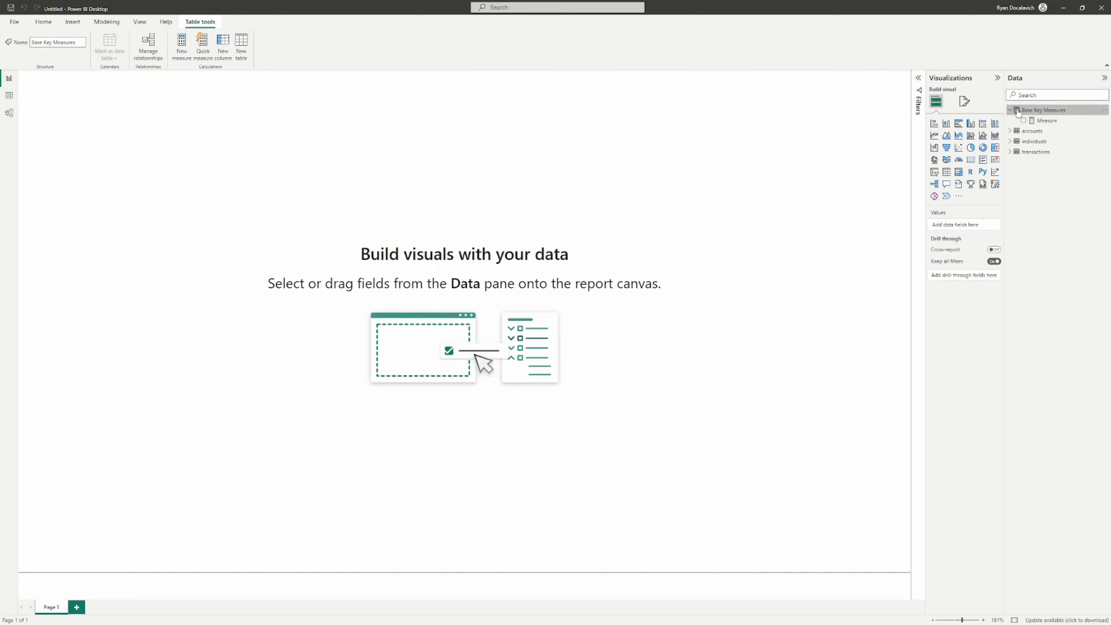
{"action": "left_click", "coordinate": [1011, 110]}
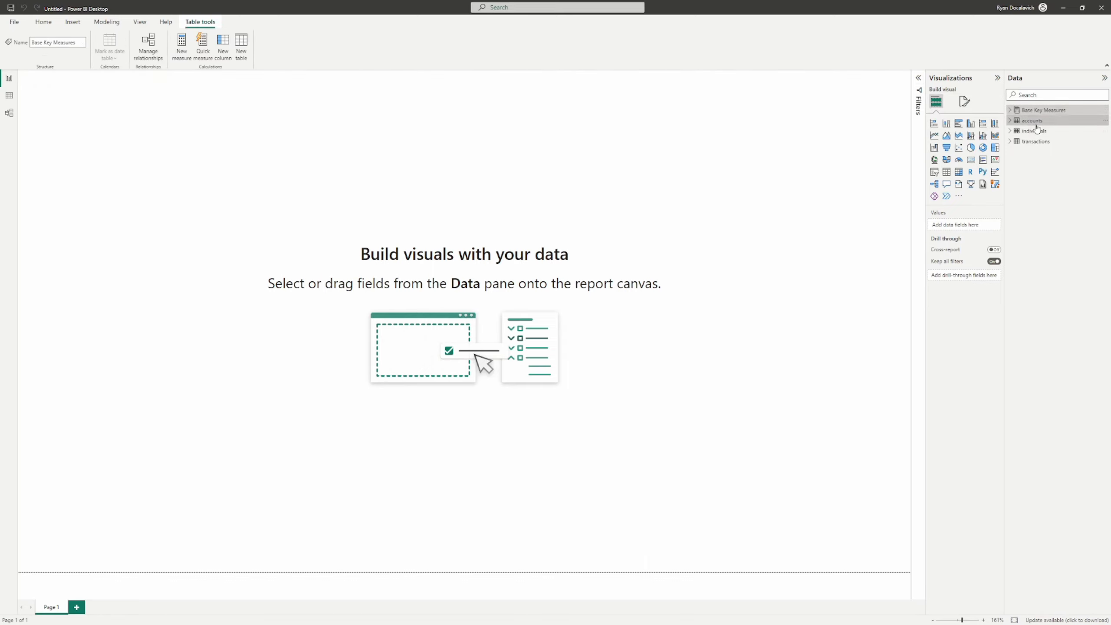
{"action": "left_click", "coordinate": [1036, 124]}
{"action": "left_click", "coordinate": [1034, 132]}
{"action": "left_click", "coordinate": [1034, 142]}
{"action": "left_click", "coordinate": [1035, 132]}
{"action": "left_click", "coordinate": [1032, 121]}
{"action": "left_click", "coordinate": [1028, 111]}
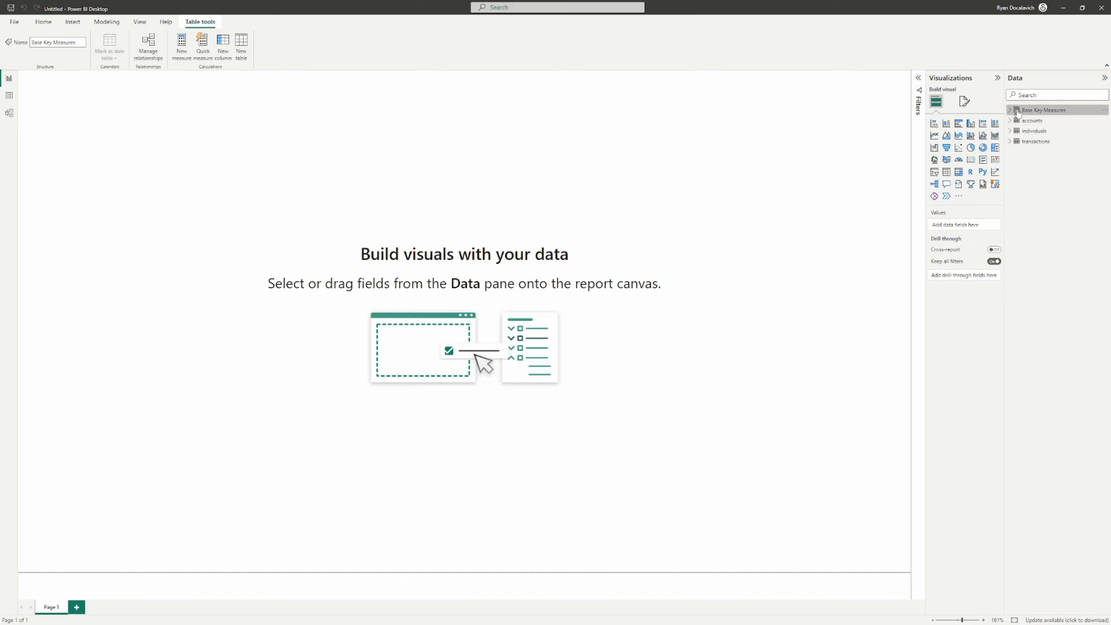
Redefine the placeholder measure in Base Key Measures as Account Count = COUNTROWS( accounts )
{"action": "left_click", "coordinate": [1017, 111]}
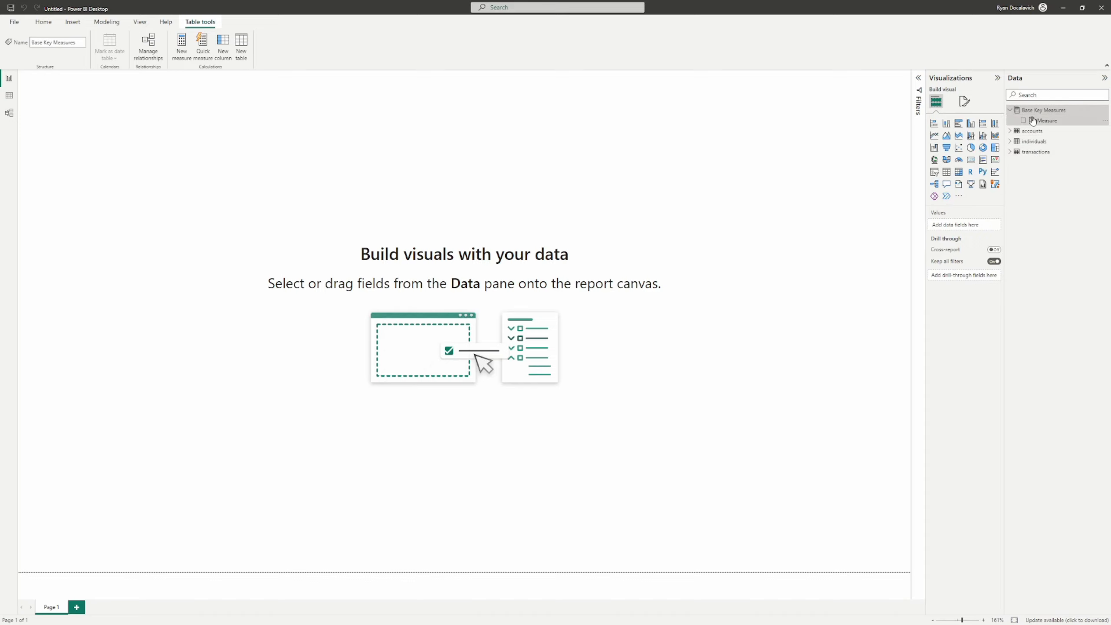
{"action": "left_click", "coordinate": [1033, 121]}
{"action": "key", "text": "ctrl+a"}
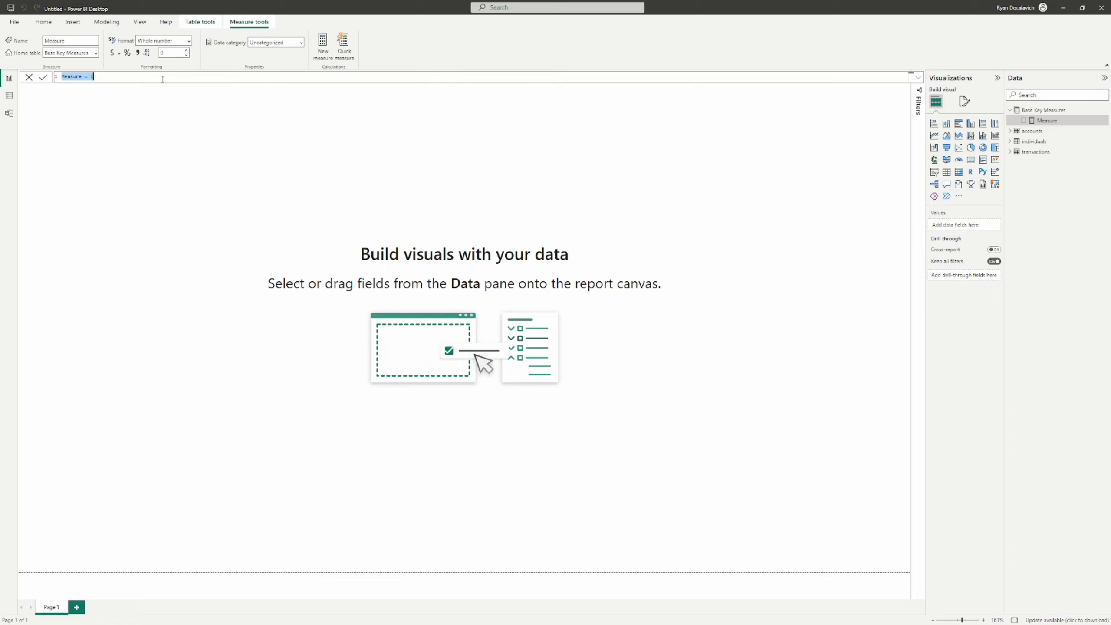
{"action": "type", "text": "Account Count ="}
{"action": "key", "text": "shift+Return"}
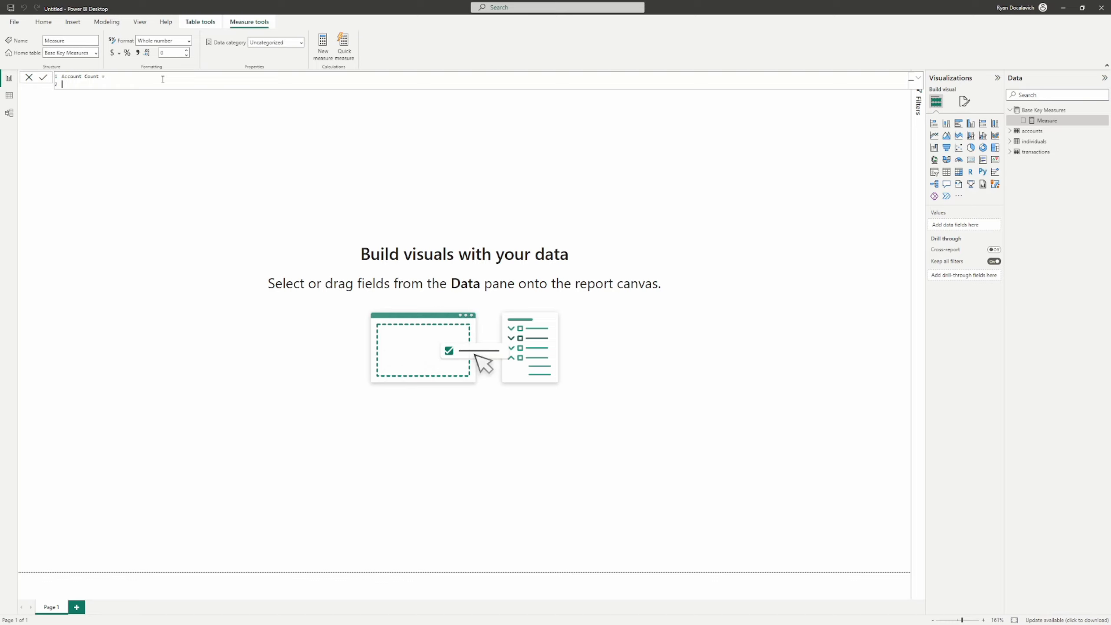
{"action": "type", "text": "COUNTROWS( accounts"}
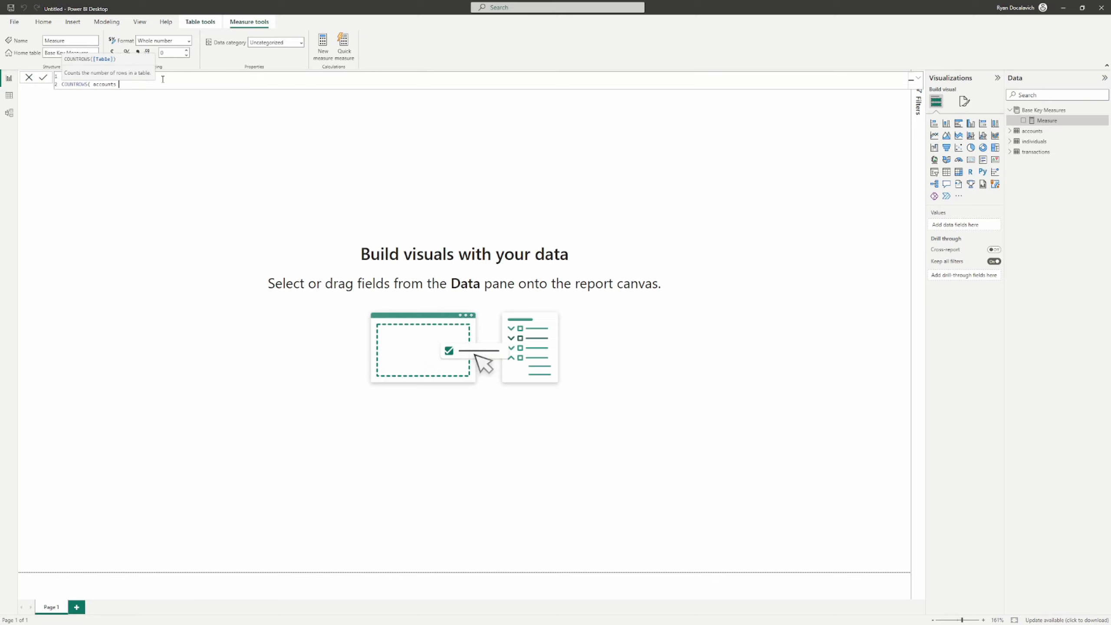
{"action": "type", "text": " )"}
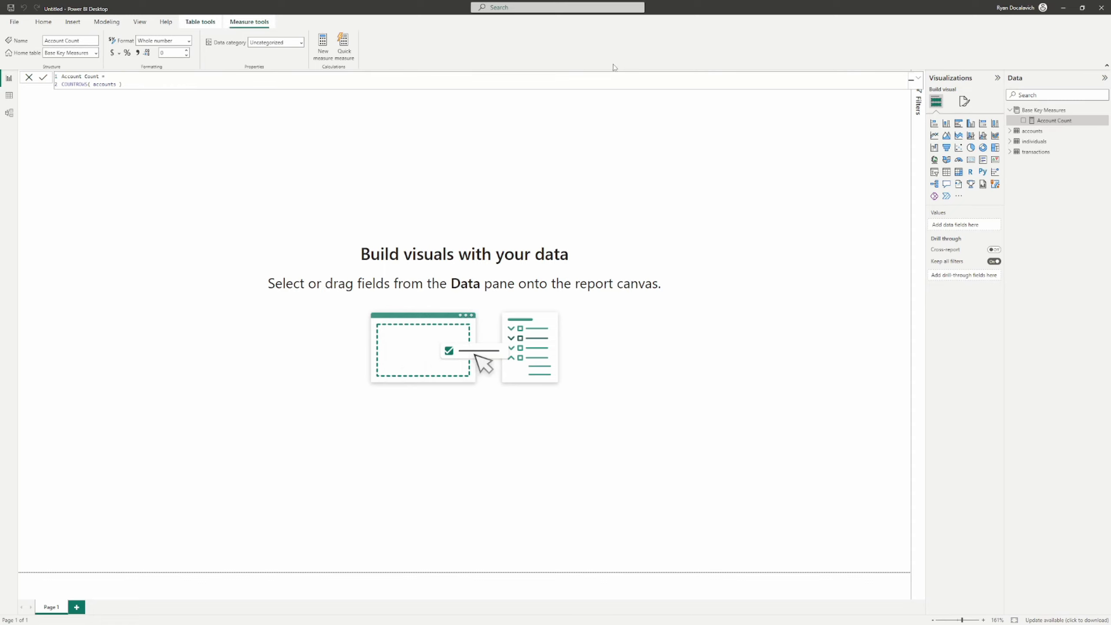
Create a table visual on the report page from the individuals table's full_name field, and expand the accounts table's field list
{"action": "left_click", "coordinate": [1010, 141]}
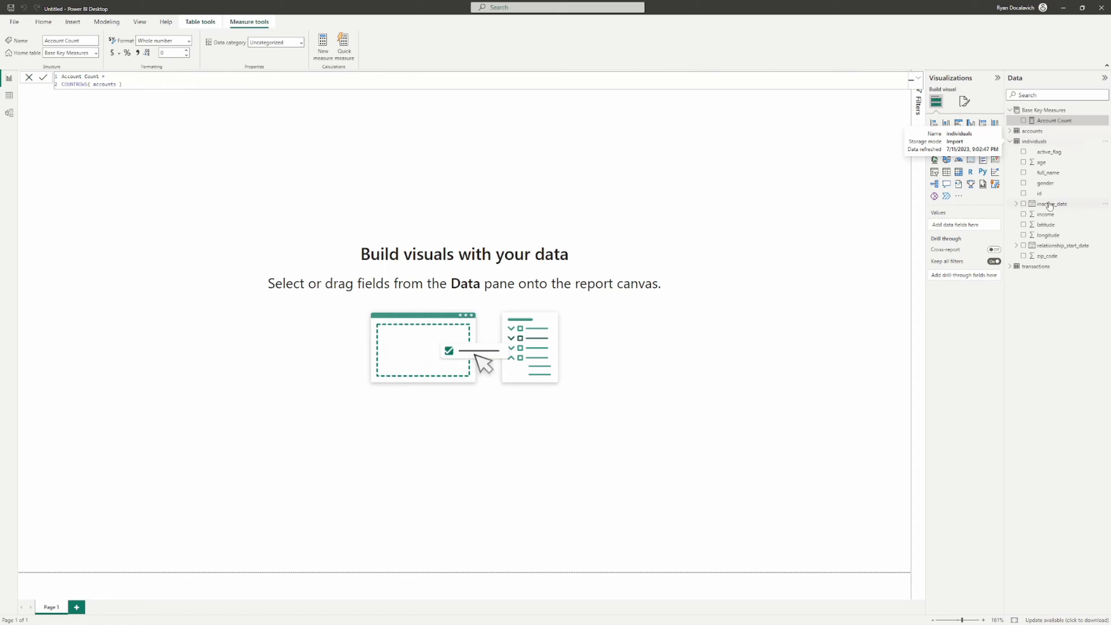
{"action": "left_click", "coordinate": [559, 265]}
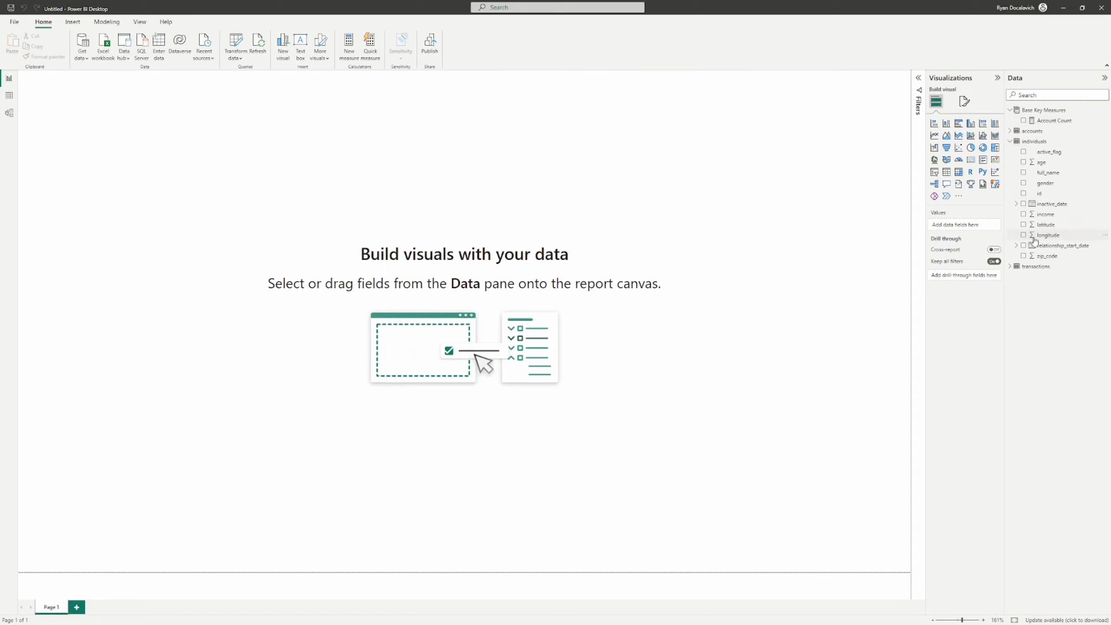
{"action": "left_click_drag", "start_coordinate": [1048, 172], "coordinate": [363, 221]}
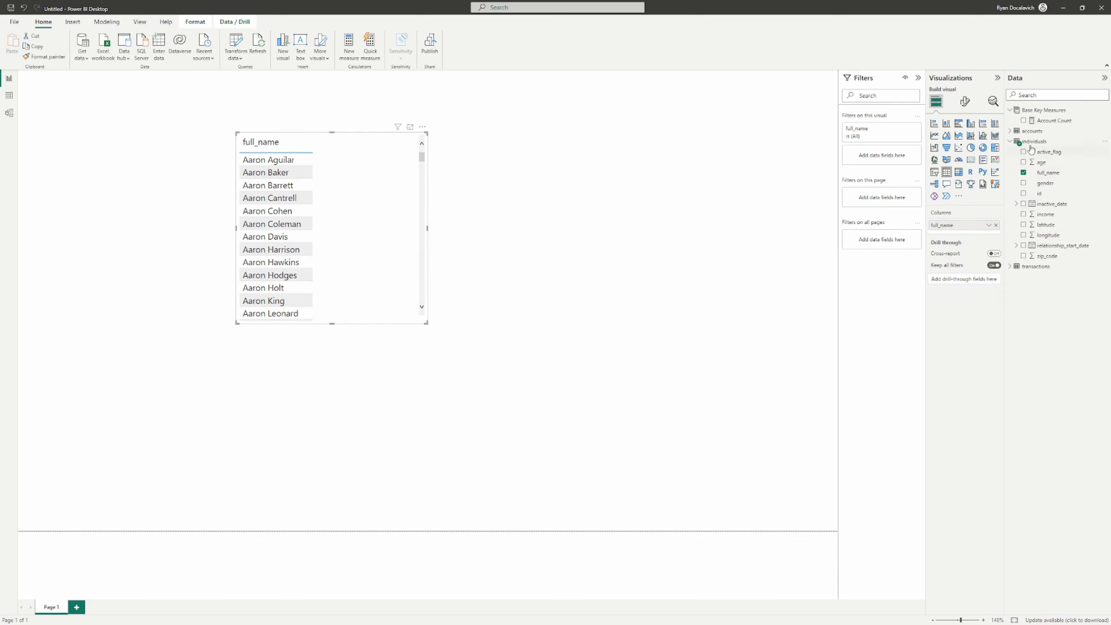
{"action": "left_click", "coordinate": [1010, 142]}
{"action": "left_click", "coordinate": [1010, 131]}
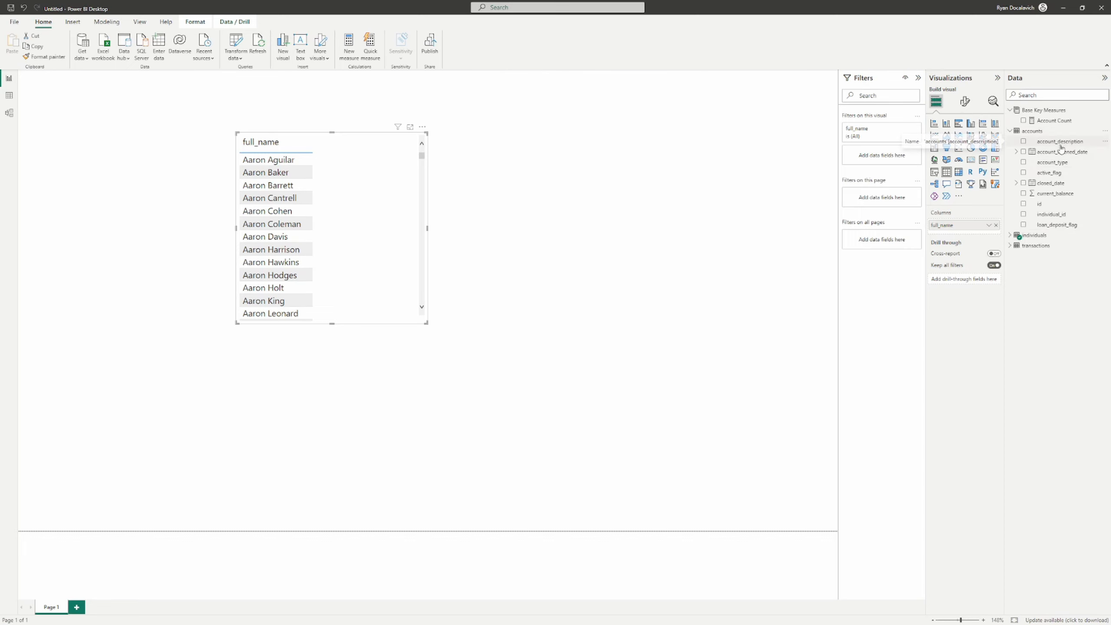
Add the accounts table's account_type field to the table visual, enlarge the visual and check the first individual's rows
{"action": "left_click_drag", "start_coordinate": [1051, 162], "coordinate": [345, 258]}
{"action": "left_click_drag", "start_coordinate": [426, 323], "coordinate": [545, 448]}
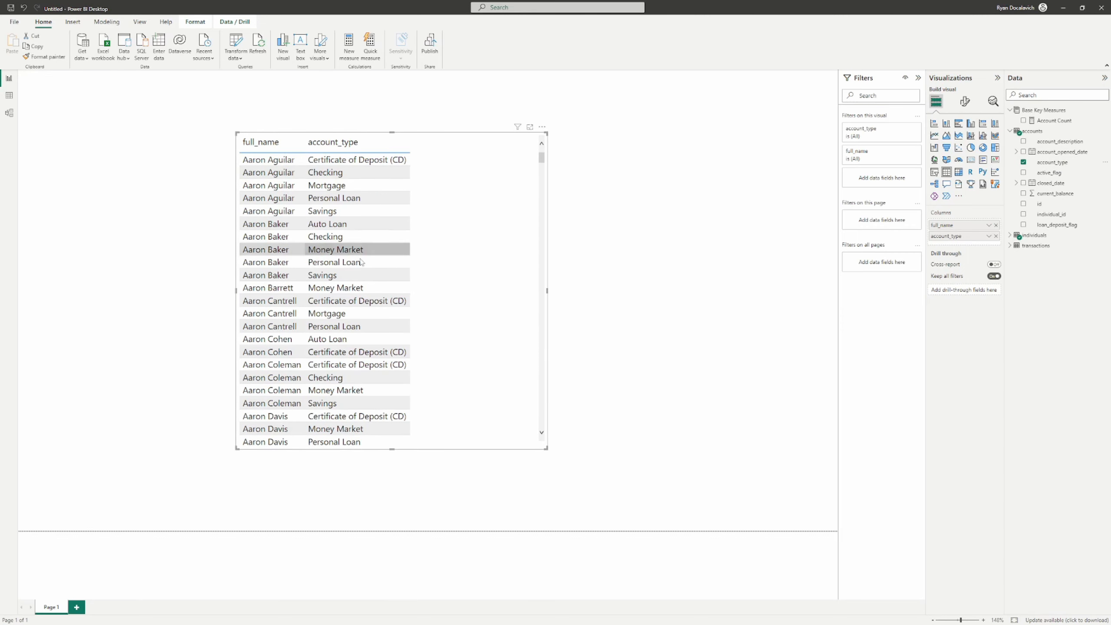
{"action": "left_click", "coordinate": [282, 172]}
{"action": "left_click", "coordinate": [269, 187]}
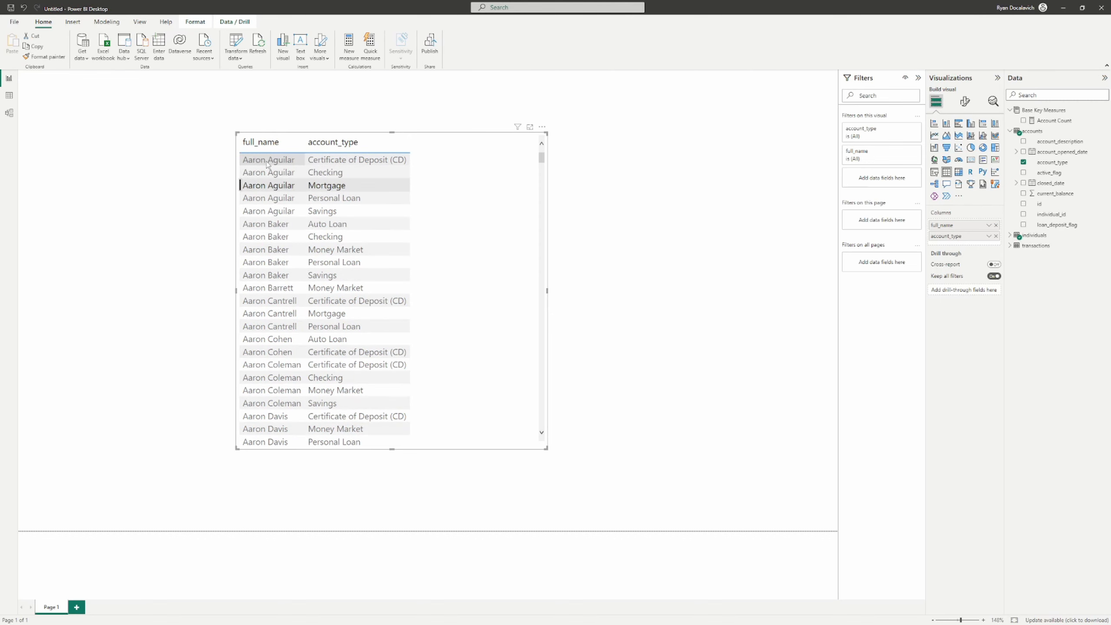
{"action": "left_click", "coordinate": [268, 198]}
Switch to the CSV files in Excel for the web and examine the key columns linking individuals, accounts and transactions
{"action": "key", "text": "alt+Tab"}
{"action": "key", "text": "alt+Tab"}
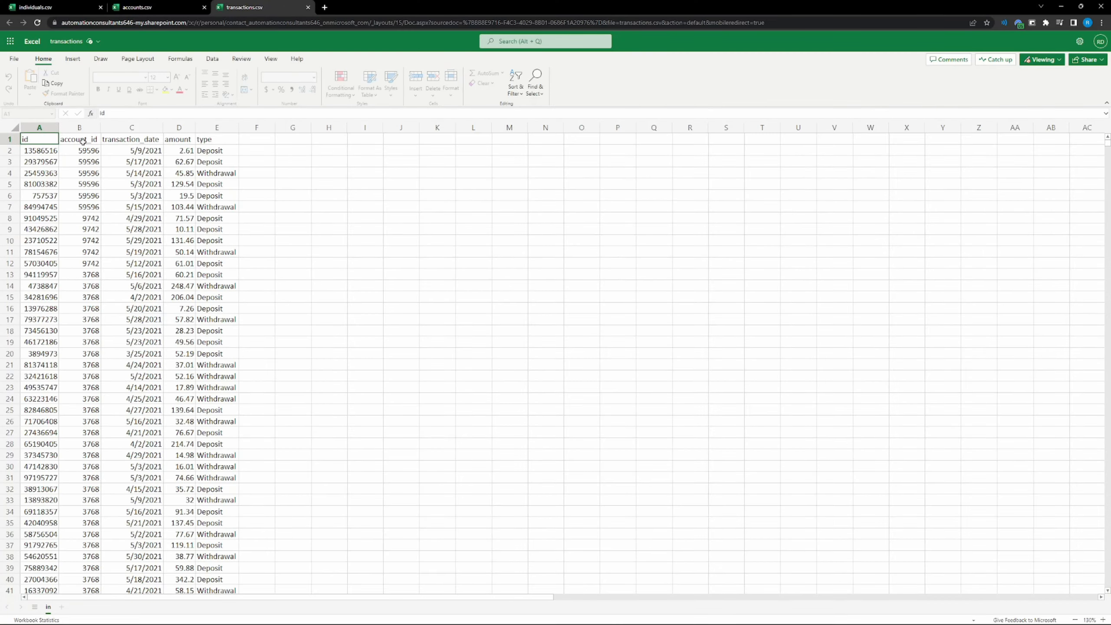
{"action": "left_click", "coordinate": [83, 140]}
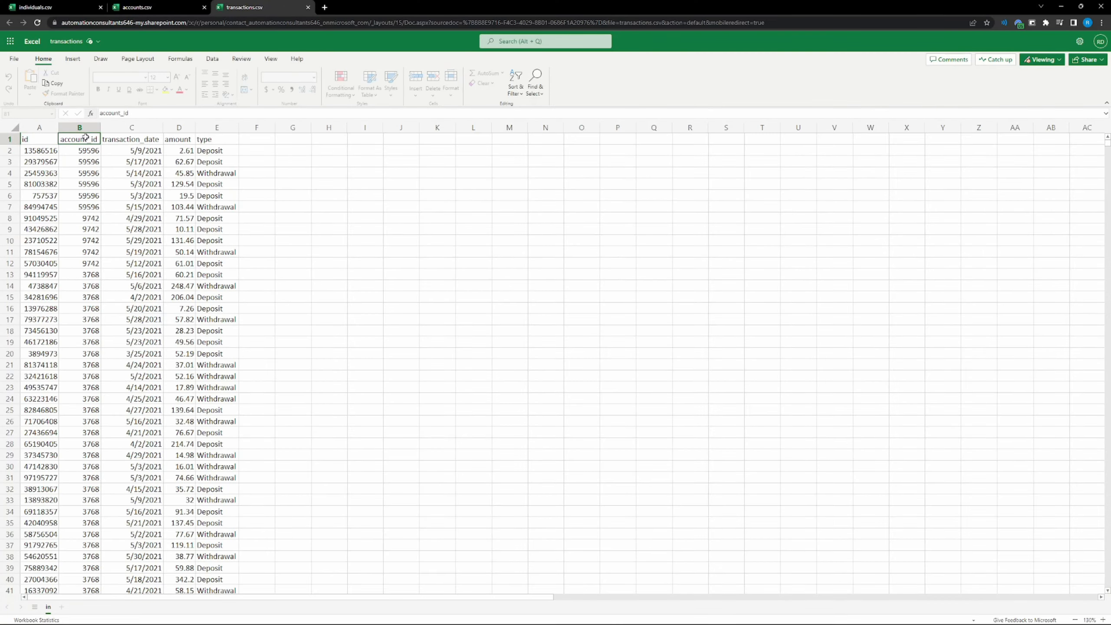
{"action": "left_click", "coordinate": [36, 7]}
{"action": "key", "text": "alt+Tab"}
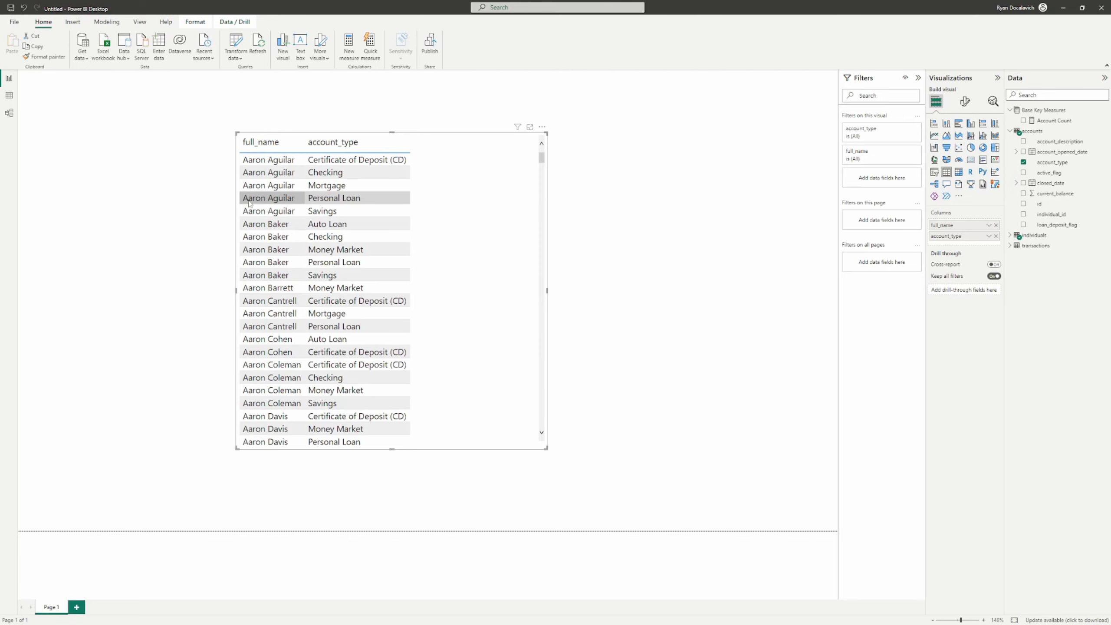
{"action": "key", "text": "alt+Tab"}
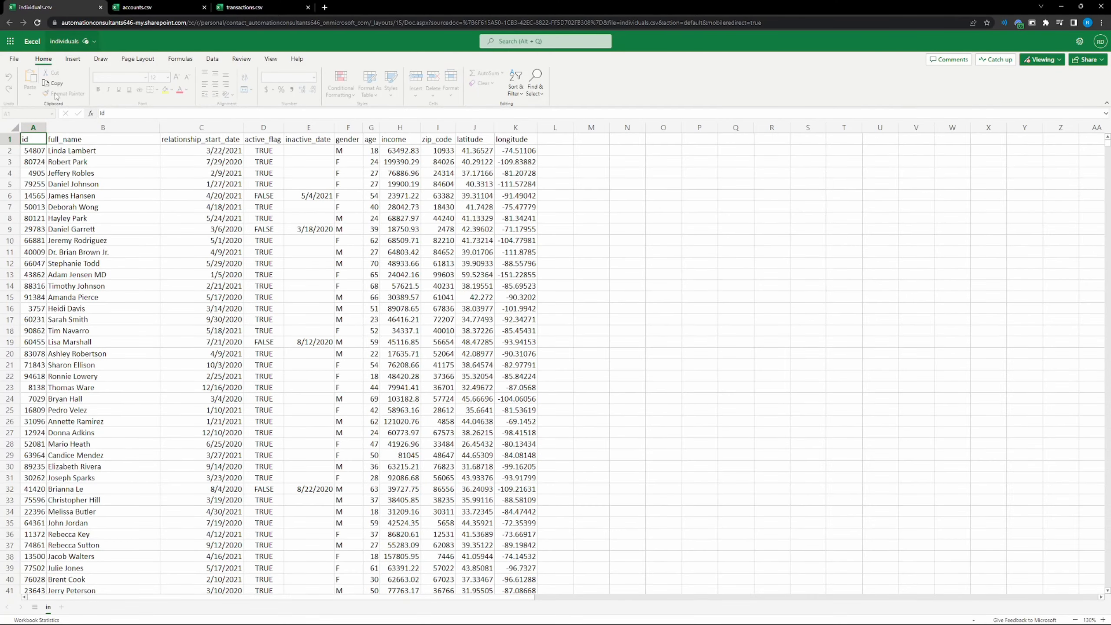
{"action": "left_click", "coordinate": [88, 140]}
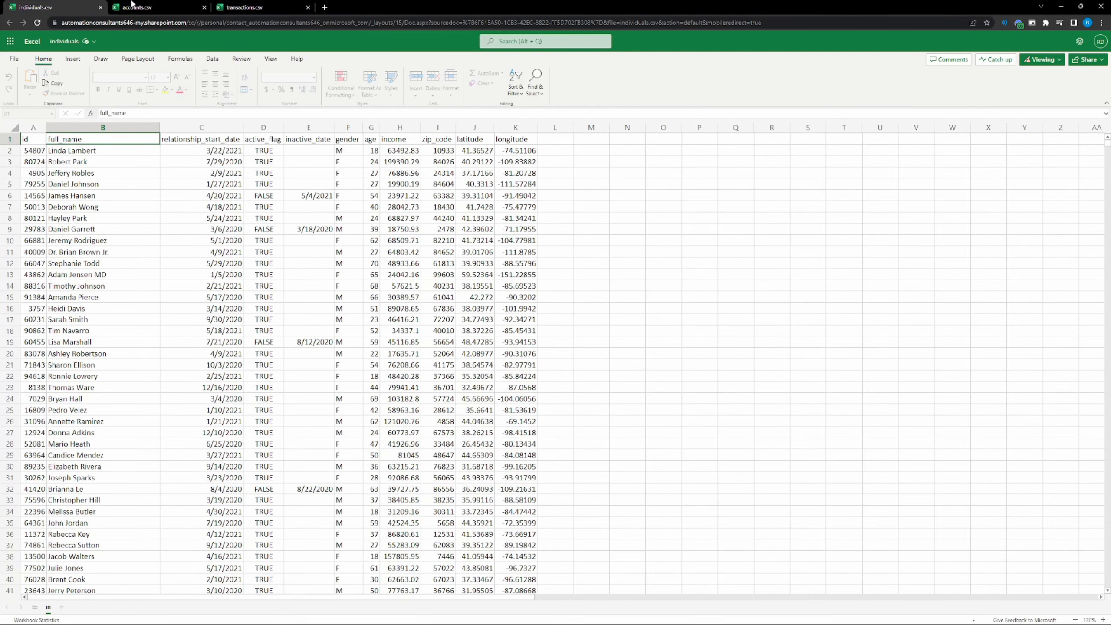
{"action": "left_click", "coordinate": [24, 139]}
{"action": "key", "text": "ctrl+Tab"}
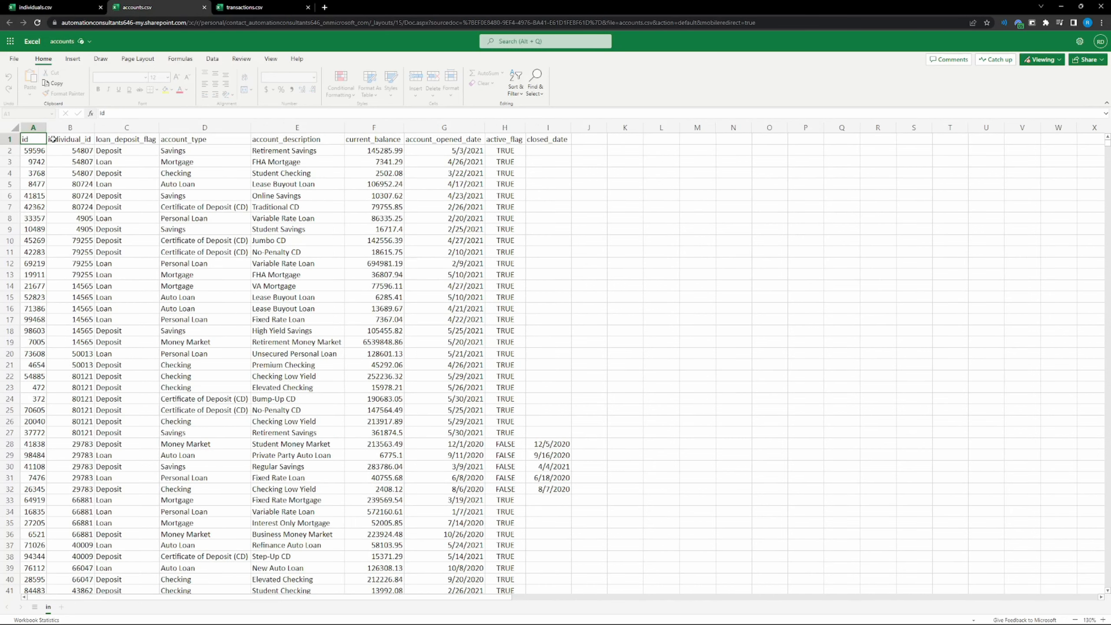
{"action": "left_click", "coordinate": [67, 141]}
{"action": "key", "text": "alt+Tab"}
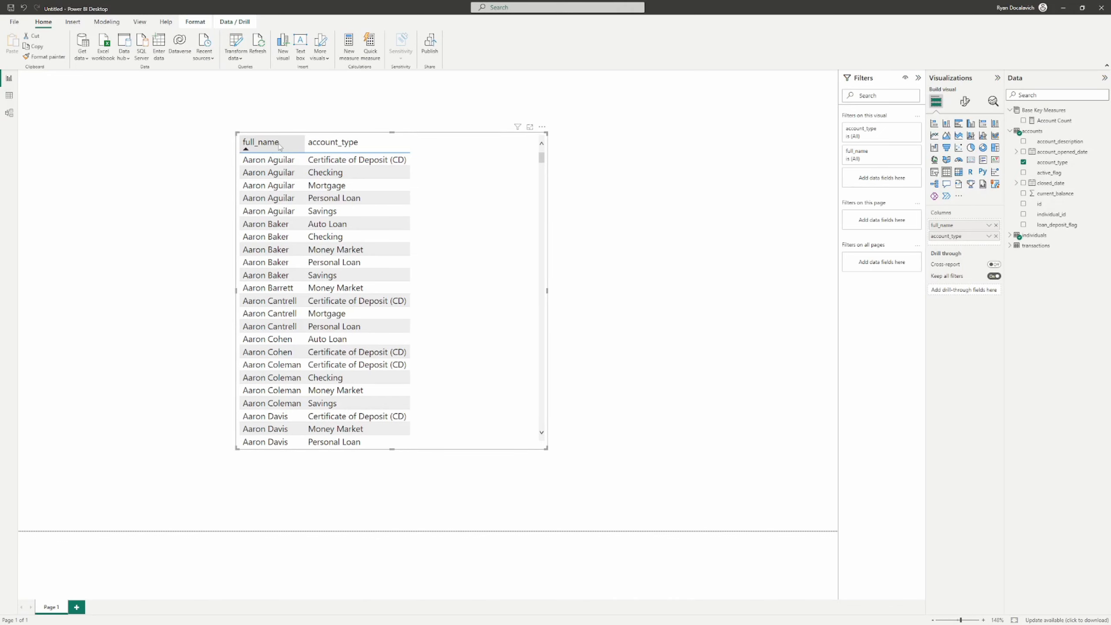
{"action": "key", "text": "alt+Tab"}
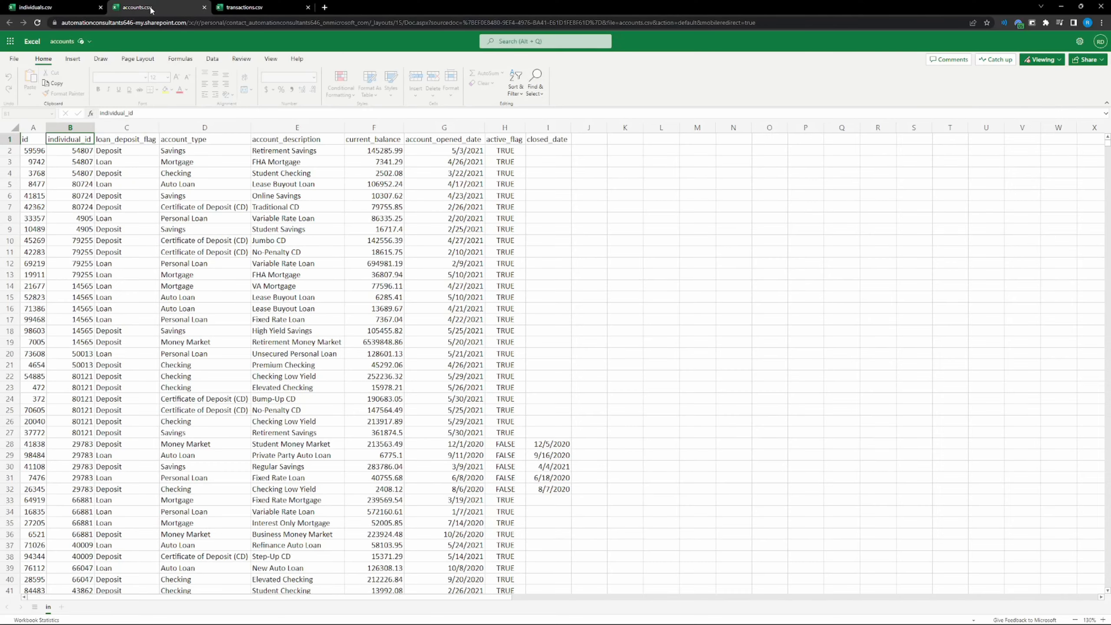
Switch back to Power BI, highlight all the first individual's account rows and review the relationships in the model diagram
{"action": "key", "text": "alt+Tab"}
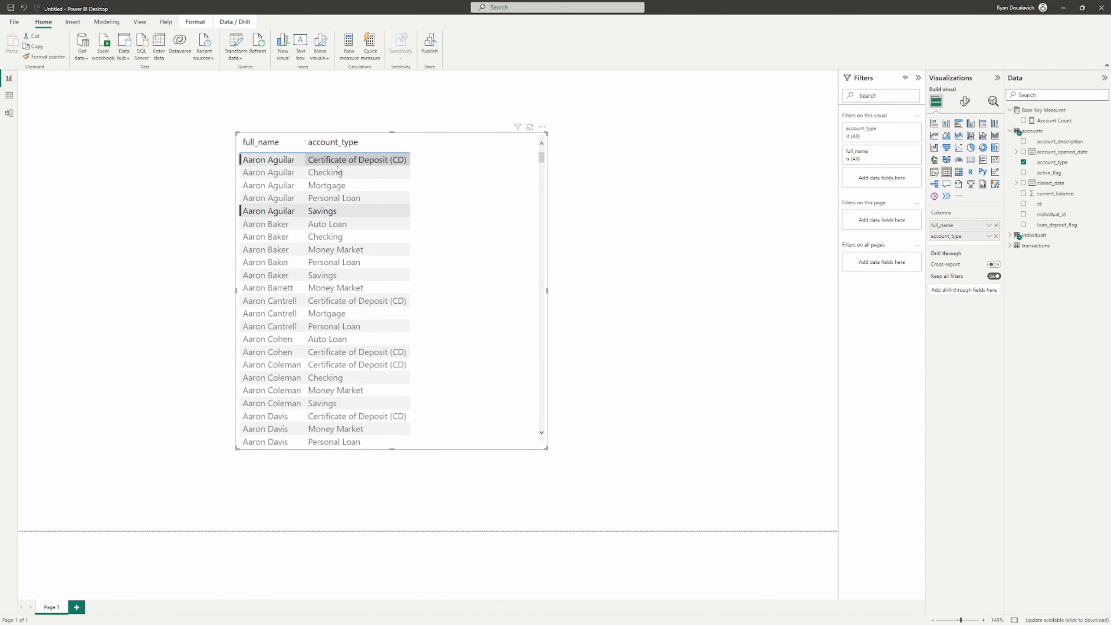
{"action": "left_click", "coordinate": [336, 188], "text": "ctrl"}
{"action": "left_click", "coordinate": [332, 173], "text": "ctrl"}
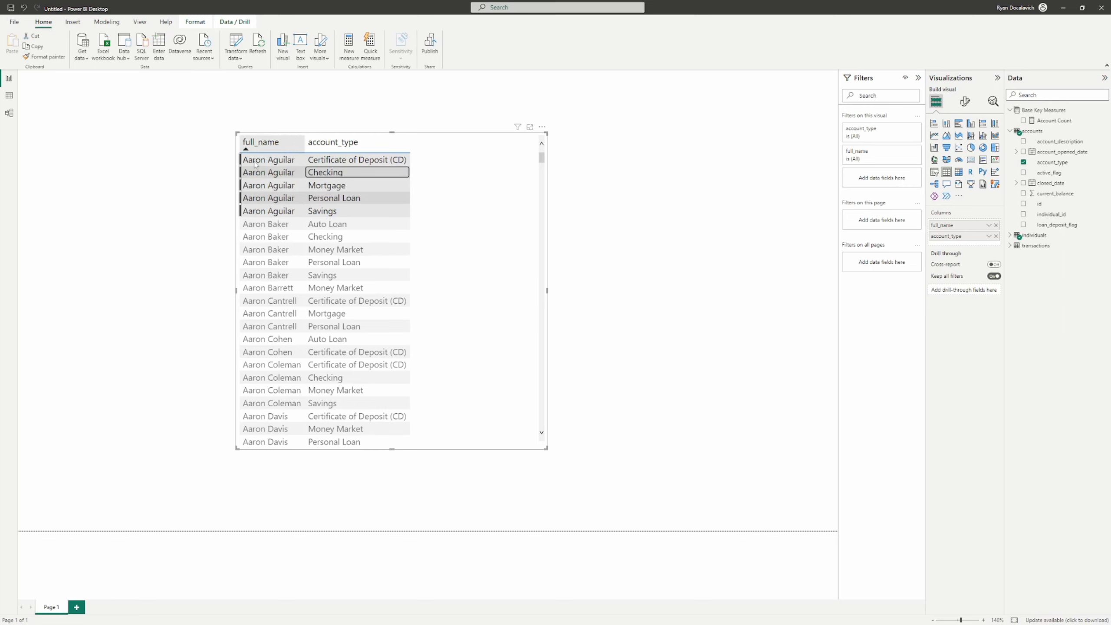
{"action": "left_click", "coordinate": [10, 115]}
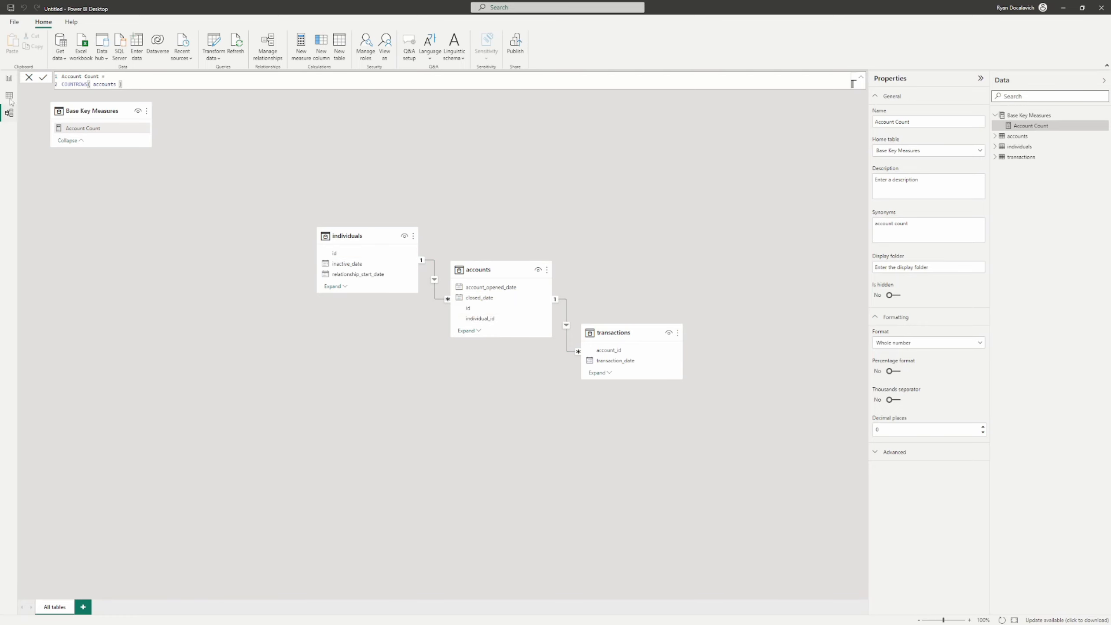
{"action": "left_click", "coordinate": [9, 79]}
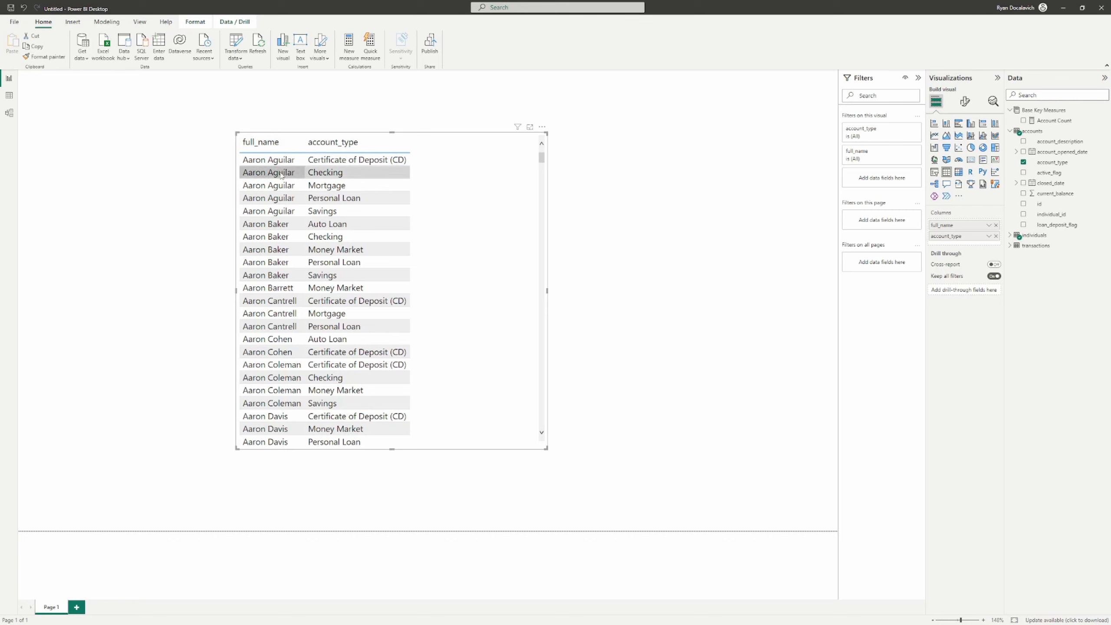
{"action": "left_click", "coordinate": [9, 113]}
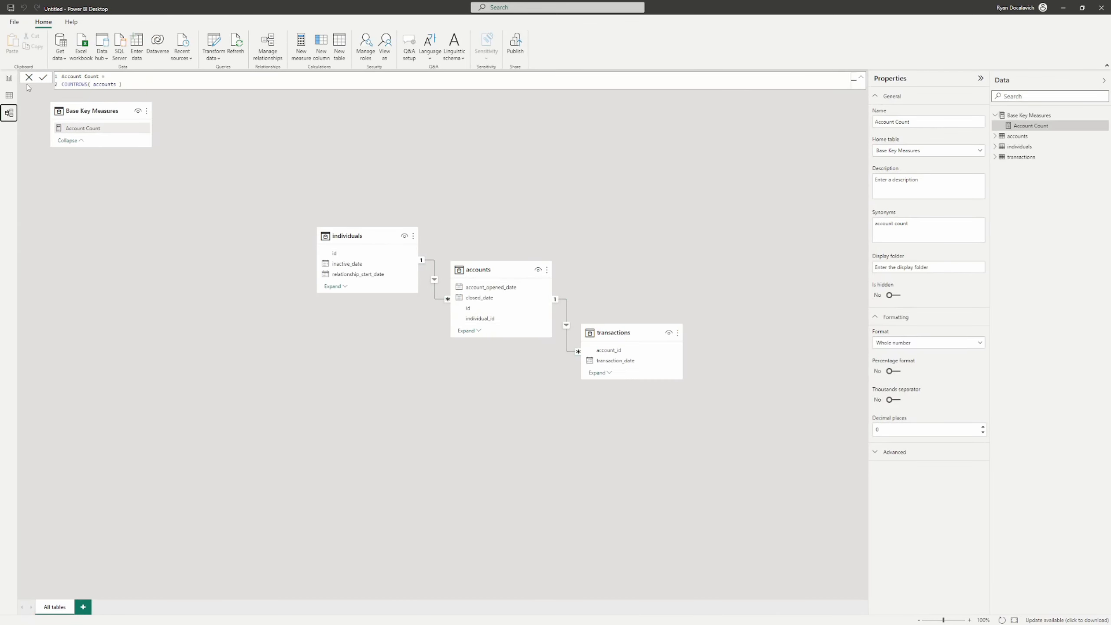
{"action": "left_click", "coordinate": [9, 78]}
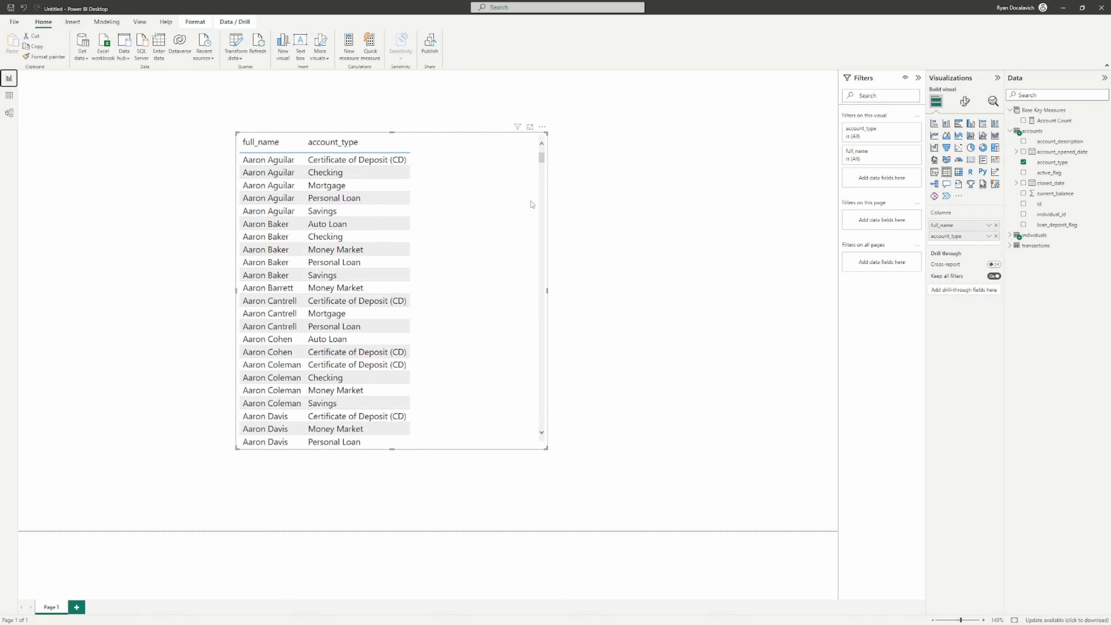
Add the Account Count measure and the individuals table's id field, placed after full_name, to the table visual
{"action": "left_click_drag", "start_coordinate": [1056, 123], "coordinate": [488, 277]}
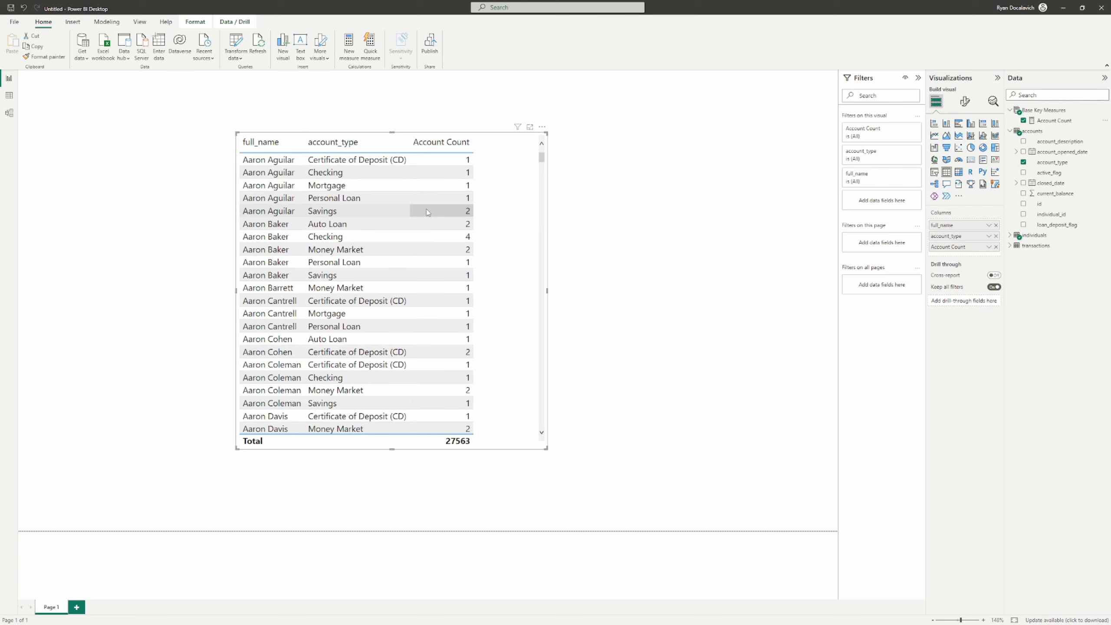
{"action": "left_click", "coordinate": [385, 213]}
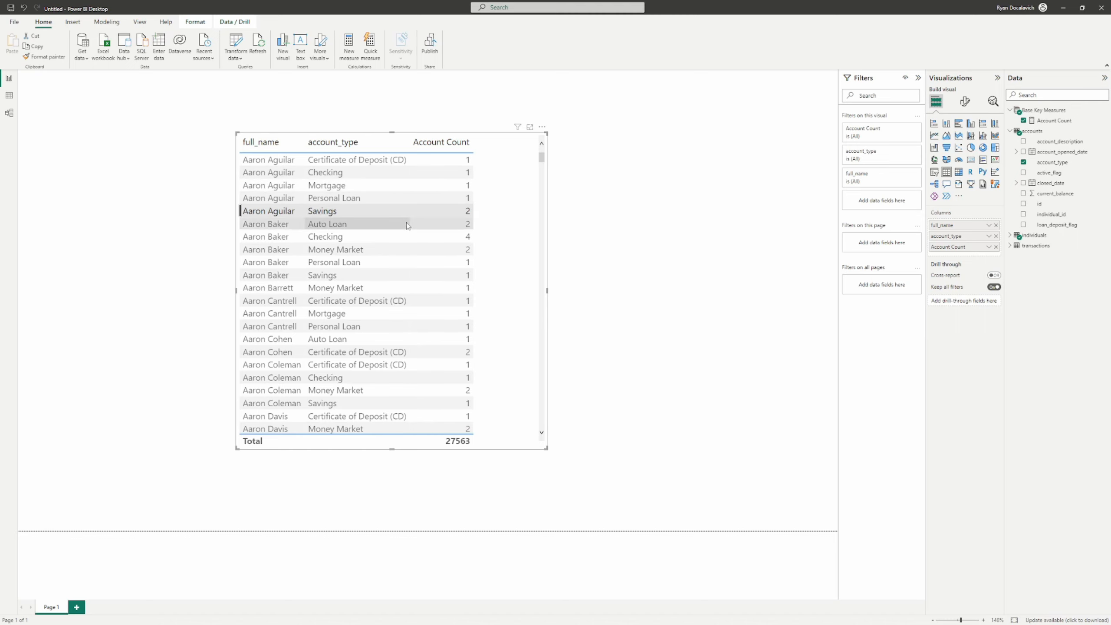
{"action": "left_click", "coordinate": [1067, 100]}
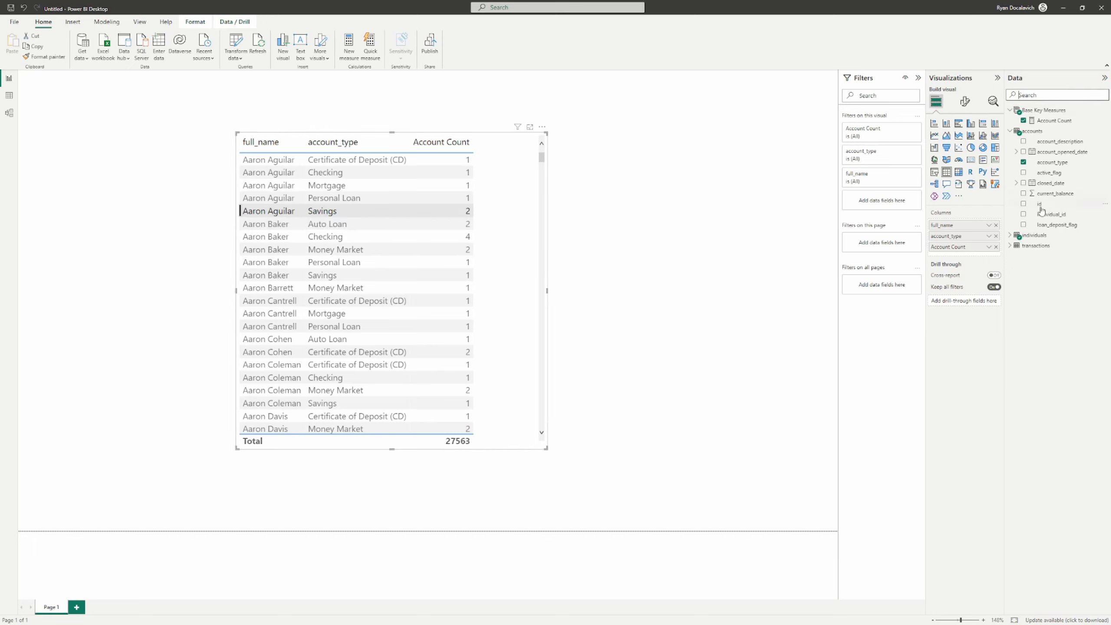
{"action": "left_click", "coordinate": [1010, 237]}
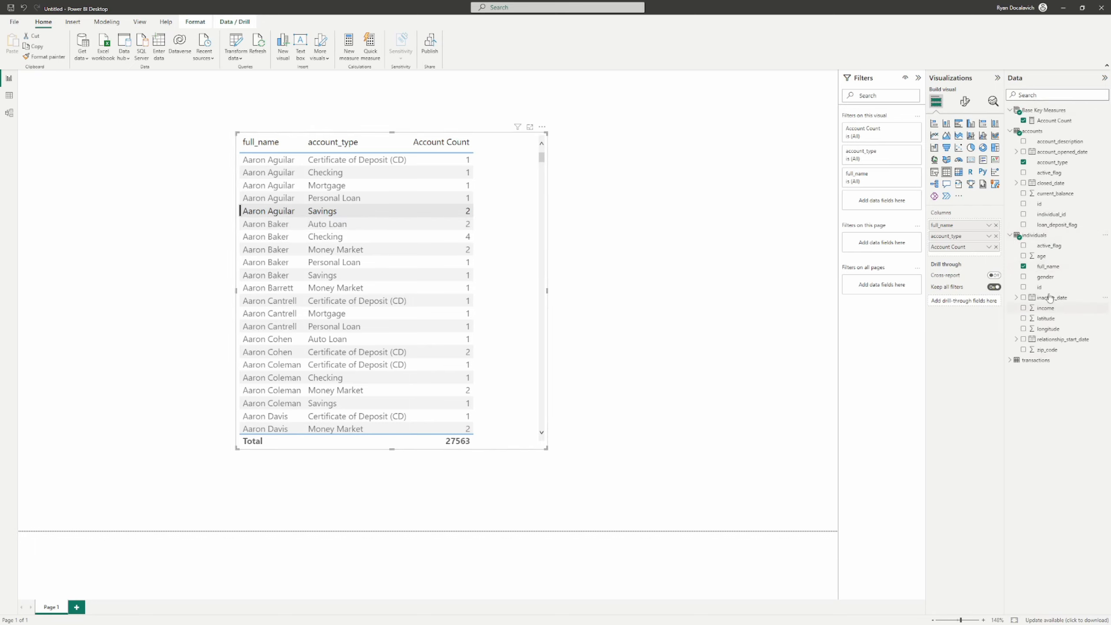
{"action": "left_click_drag", "start_coordinate": [1041, 292], "coordinate": [959, 232]}
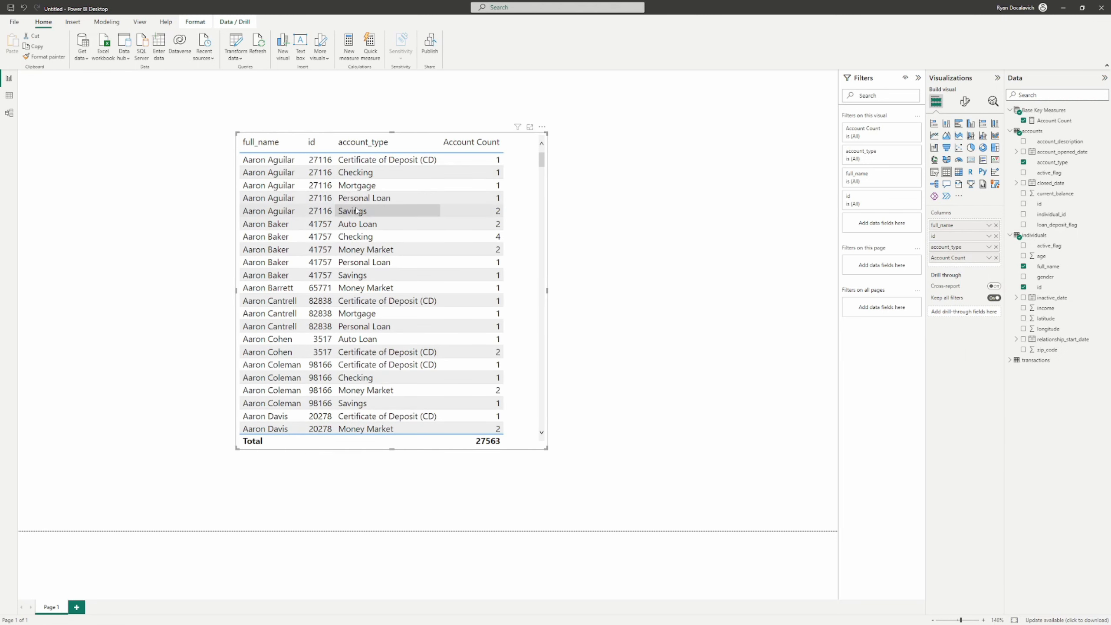
{"action": "left_click", "coordinate": [322, 212]}
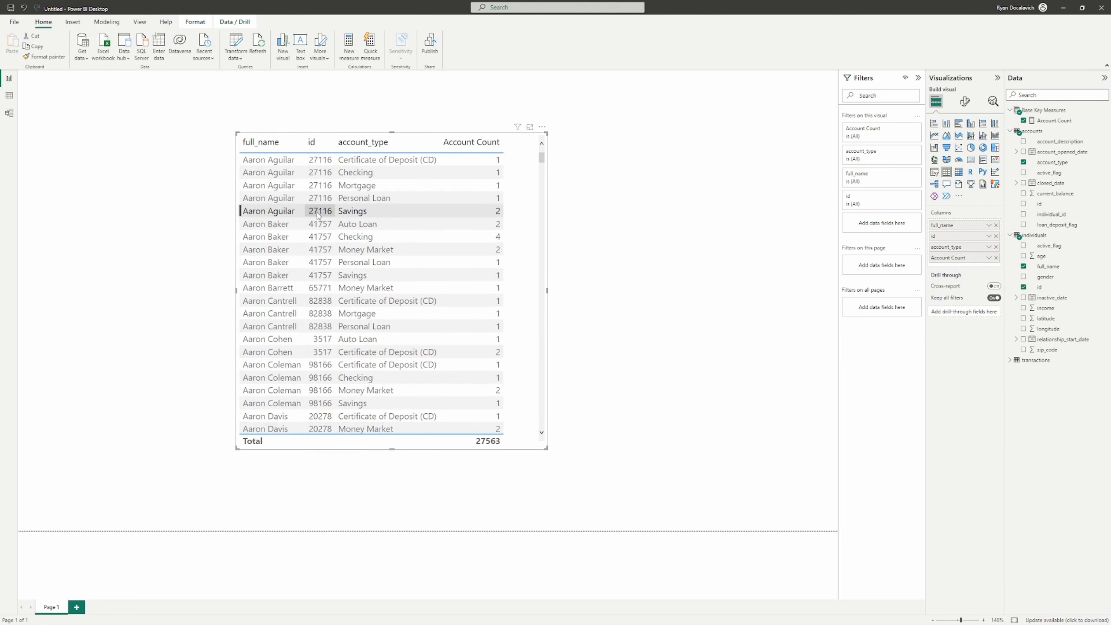
Switch to the accounts file in Excel for the web and change it from viewing to editing mode
{"action": "key", "text": "alt+Tab"}
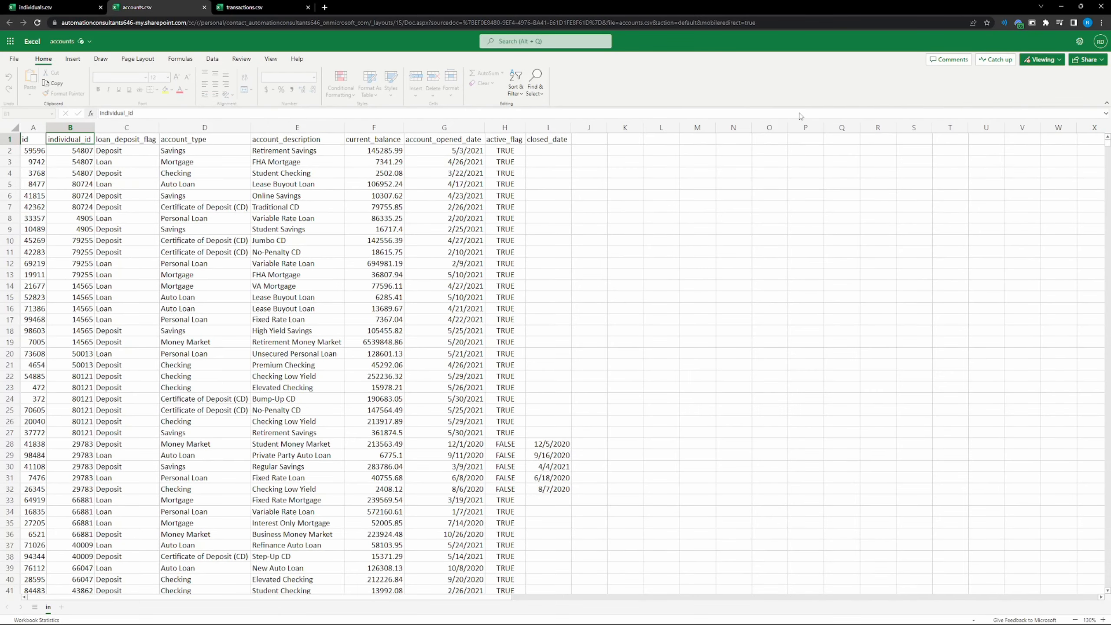
{"action": "left_click", "coordinate": [1043, 60]}
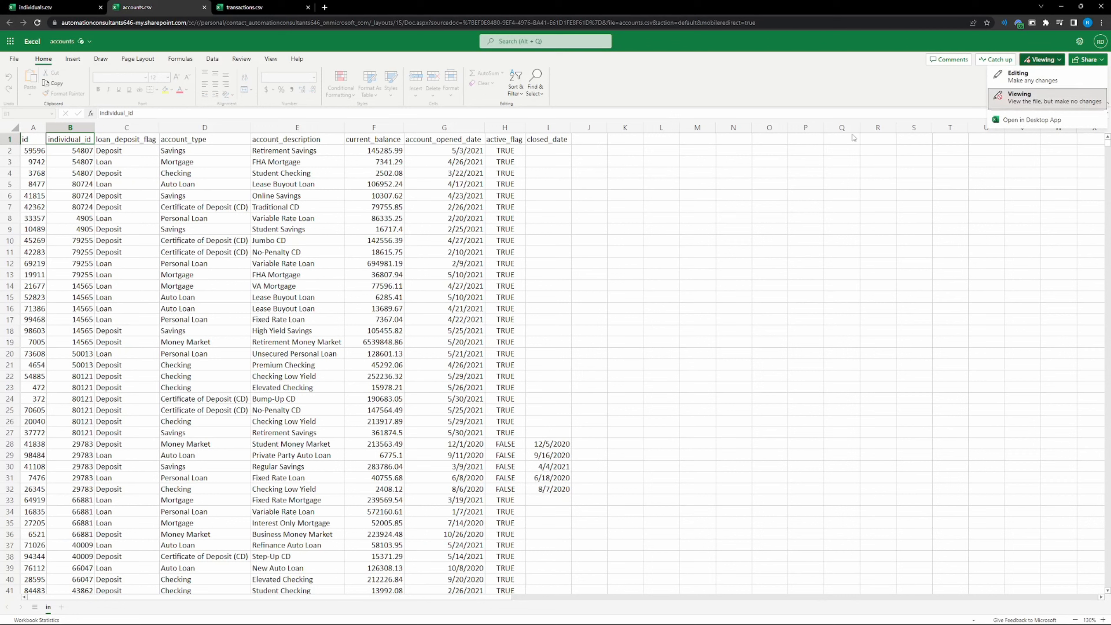
{"action": "left_click", "coordinate": [515, 82]}
{"action": "left_click", "coordinate": [1042, 59]}
{"action": "left_click", "coordinate": [1028, 80]}
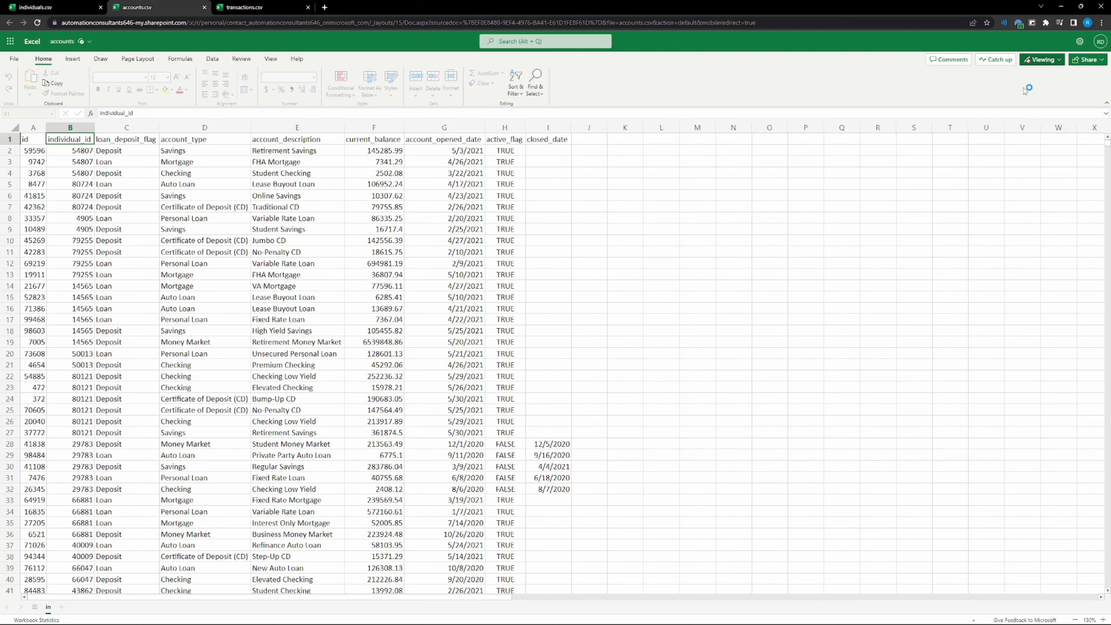
{"action": "left_click", "coordinate": [554, 361]}
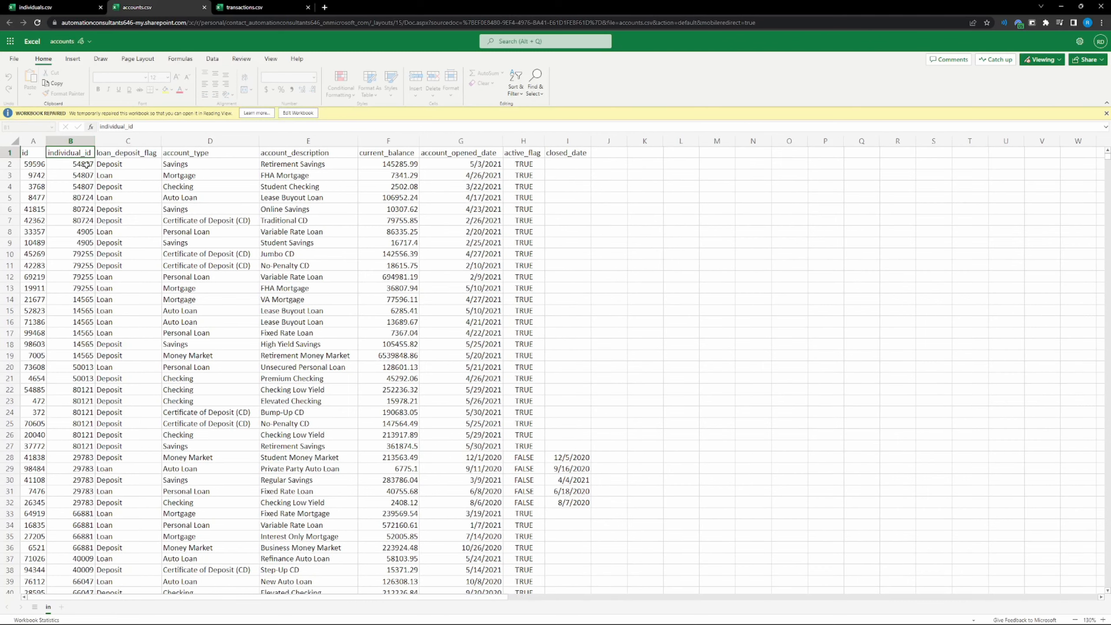
{"action": "left_click", "coordinate": [1040, 60]}
{"action": "left_click", "coordinate": [1032, 77]}
{"action": "left_click", "coordinate": [538, 356]}
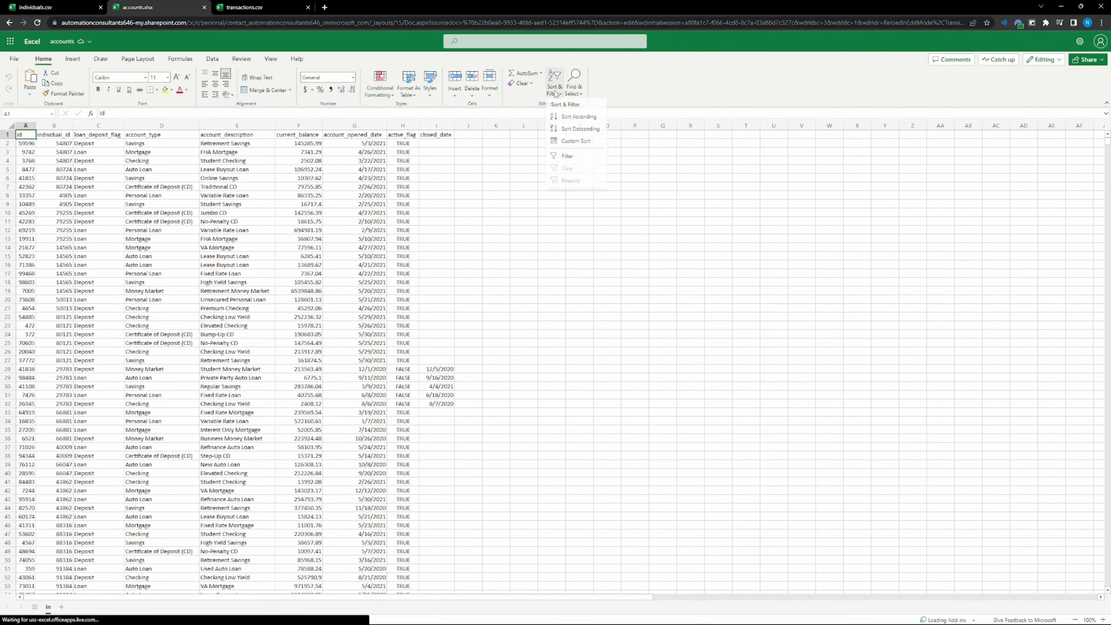
Turn on column filters in the accounts sheet and filter individual_id to the ID of the individual selected in the report
{"action": "scroll", "coordinate": [117, 153], "scroll_direction": "up", "scroll_amount": 3}
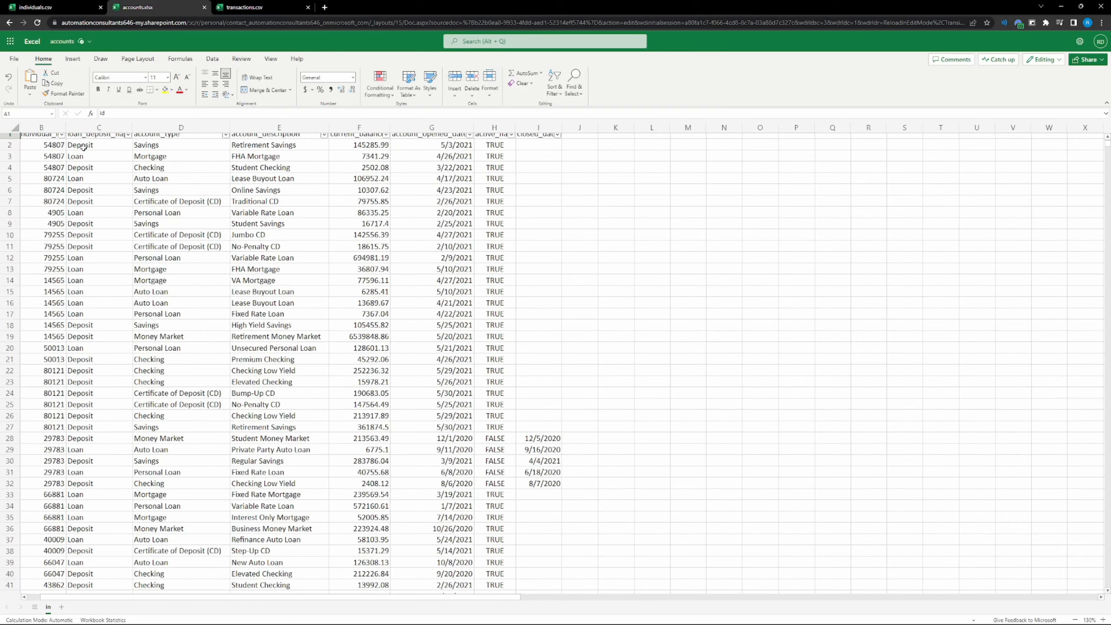
{"action": "key", "text": "ctrl+shift+l"}
{"action": "key", "text": "alt+Tab"}
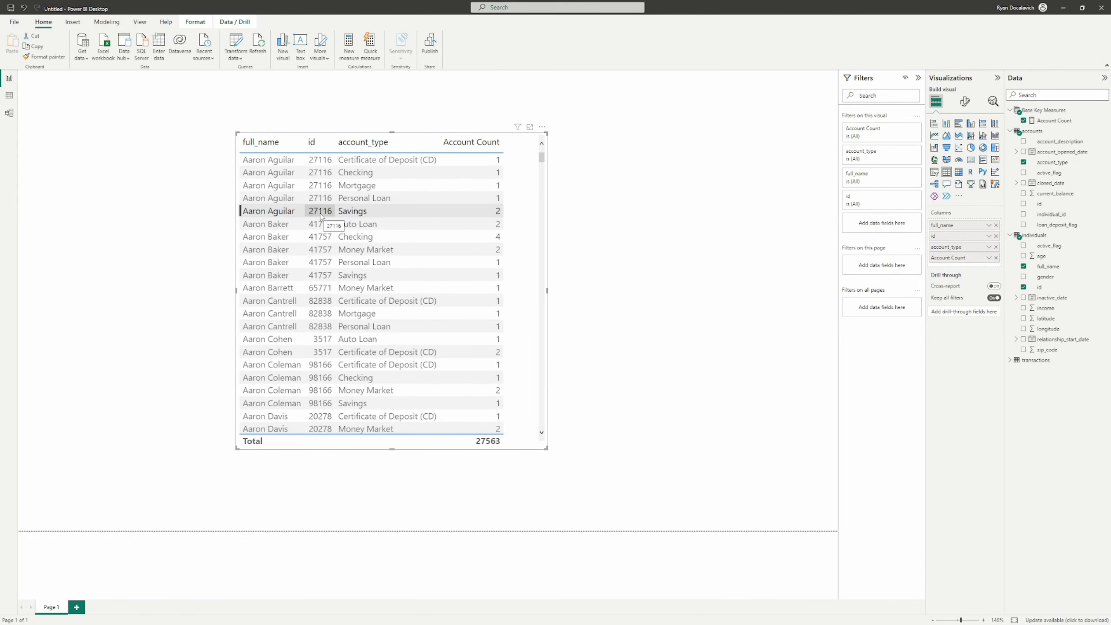
{"action": "key", "text": "alt+Tab"}
{"action": "left_click", "coordinate": [91, 140]}
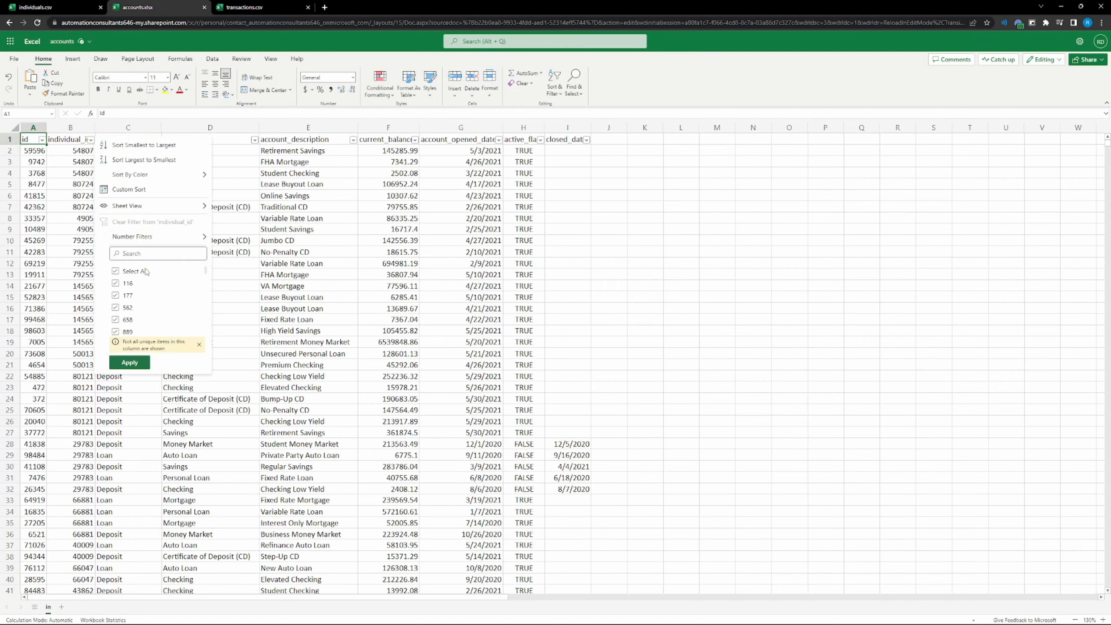
{"action": "key", "text": "alt+Tab"}
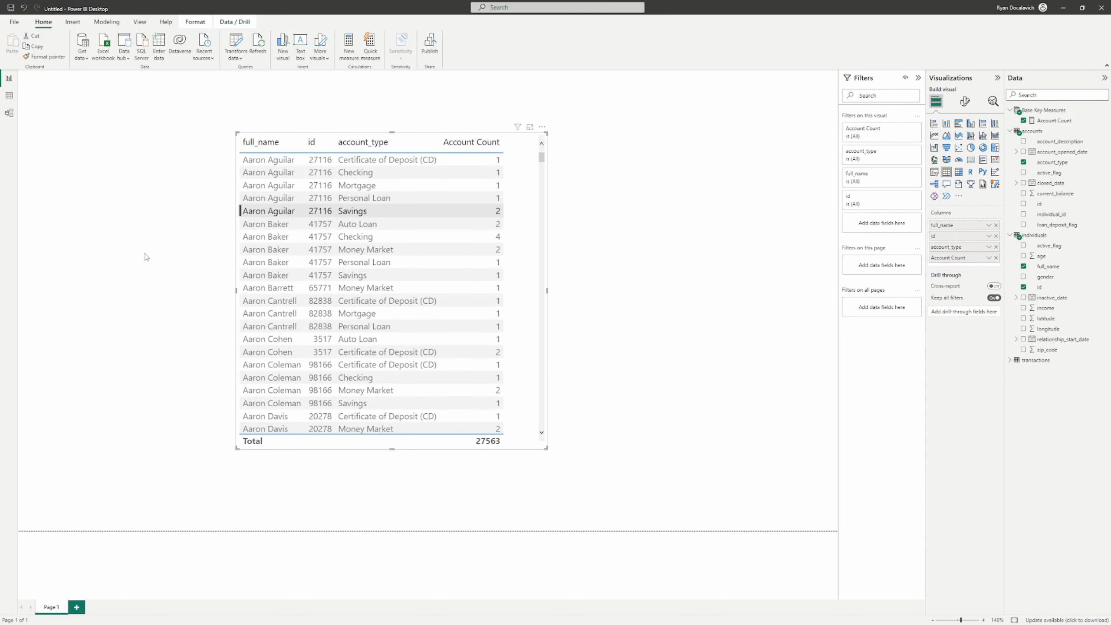
{"action": "key", "text": "alt+Tab"}
{"action": "type", "text": "27116"}
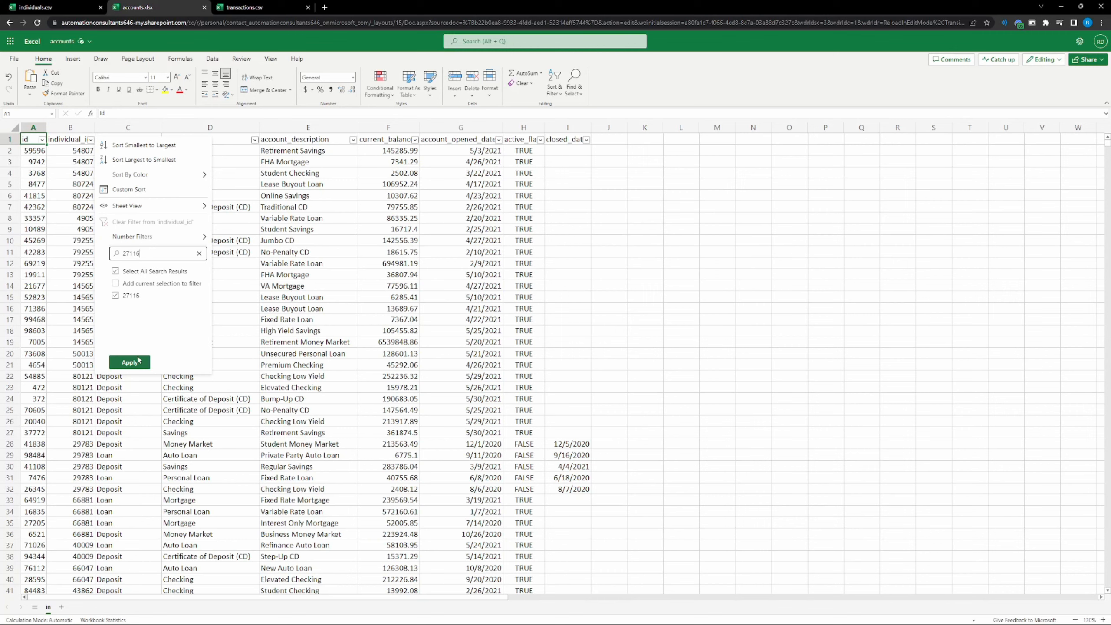
{"action": "left_click", "coordinate": [137, 363]}
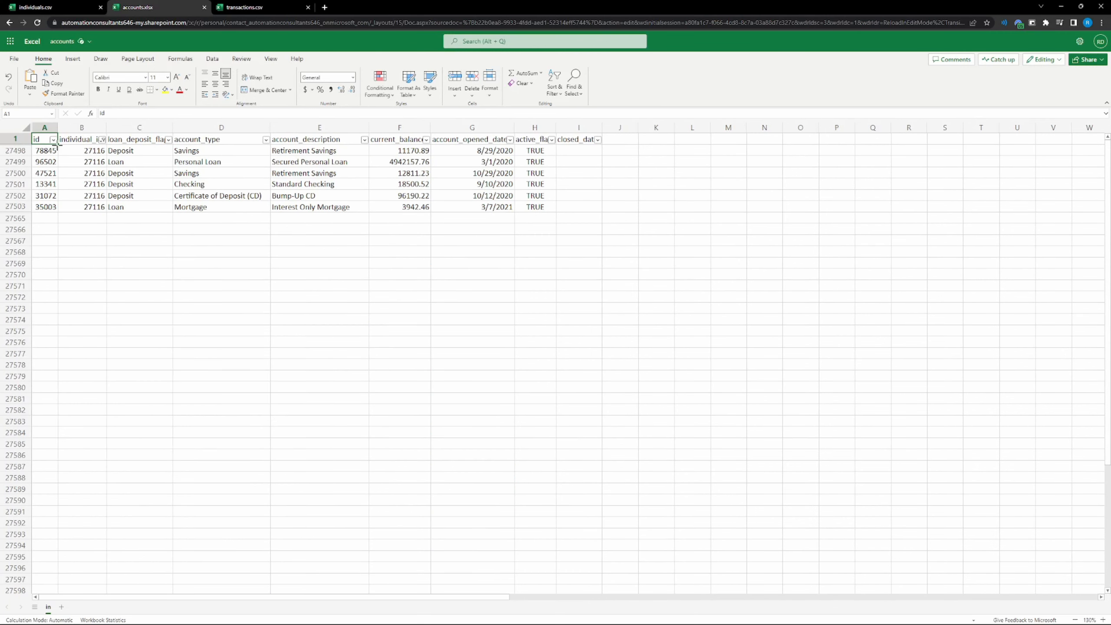
Highlight the filtered individual's IDs, both Savings entries and the first Savings account's description to check the account count
{"action": "left_click_drag", "start_coordinate": [84, 150], "coordinate": [82, 206]}
{"action": "left_click", "coordinate": [215, 171]}
{"action": "left_click", "coordinate": [200, 150], "text": "ctrl"}
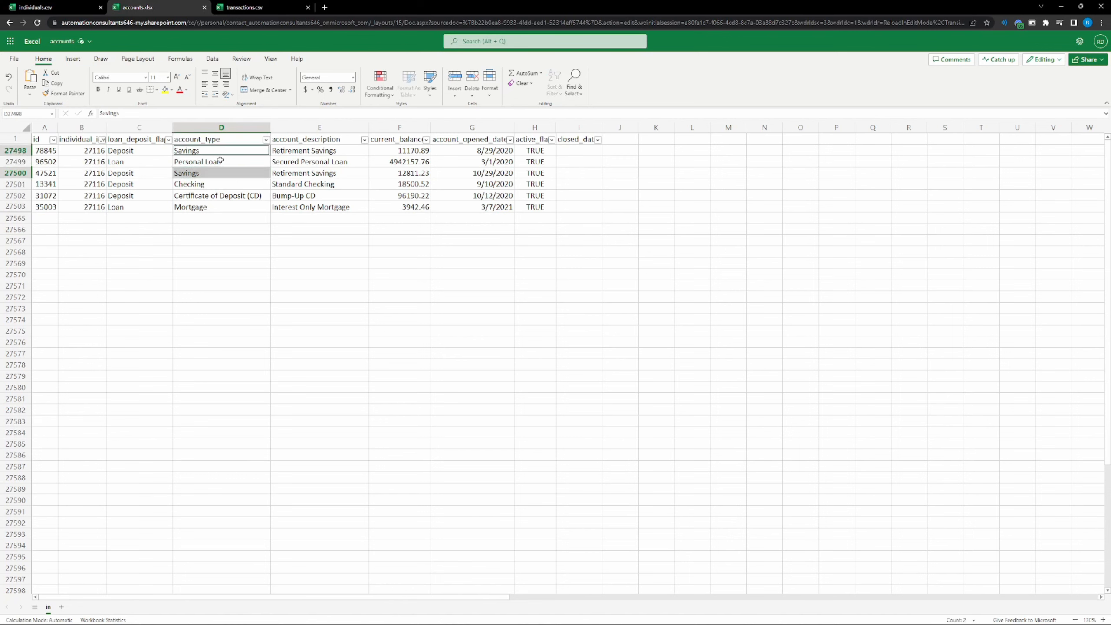
{"action": "left_click", "coordinate": [306, 151], "text": "ctrl"}
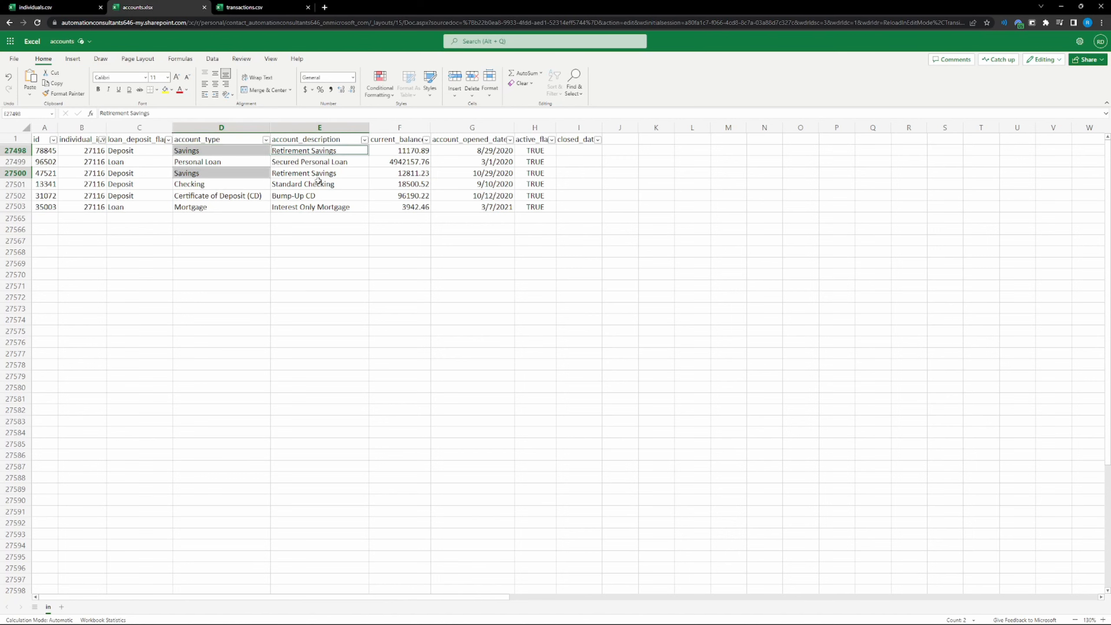
Highlight the second Savings account's description, and select the same individual's Certificate of Deposit (CD) and Personal Loan rows in the Power BI report
{"action": "left_click", "coordinate": [319, 173], "text": "ctrl"}
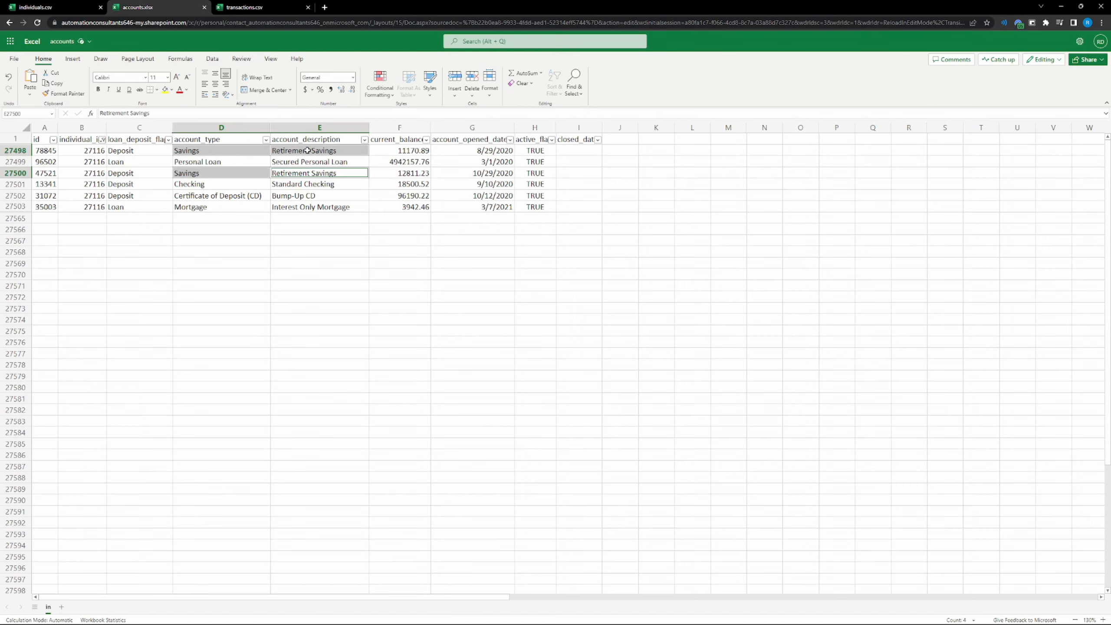
{"action": "key", "text": "alt+Tab"}
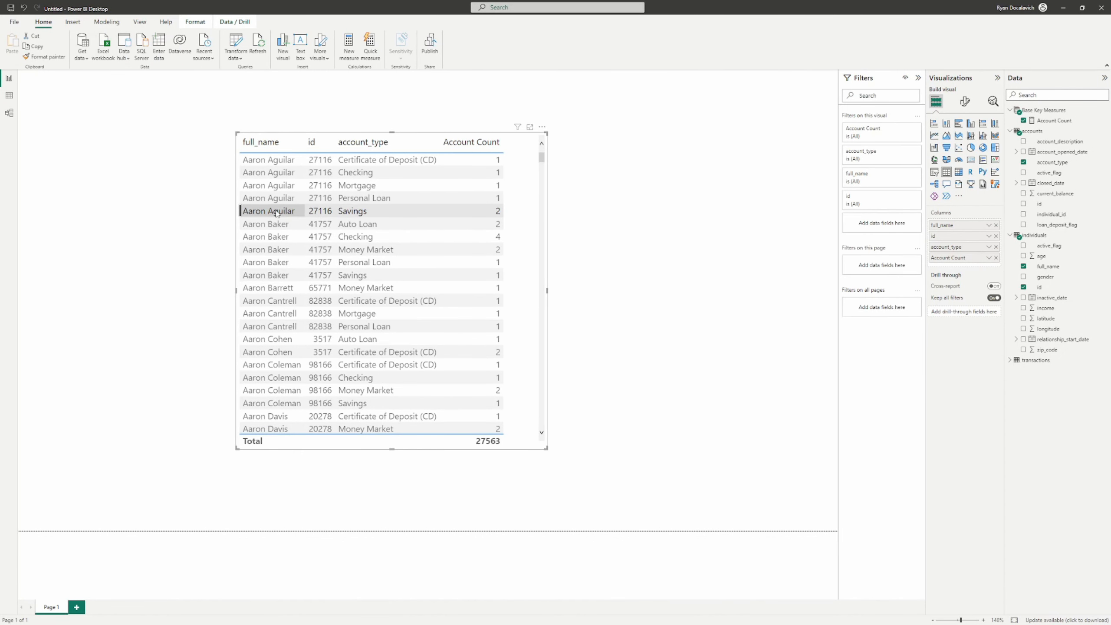
{"action": "left_click", "coordinate": [476, 163]}
{"action": "left_click", "coordinate": [475, 196]}
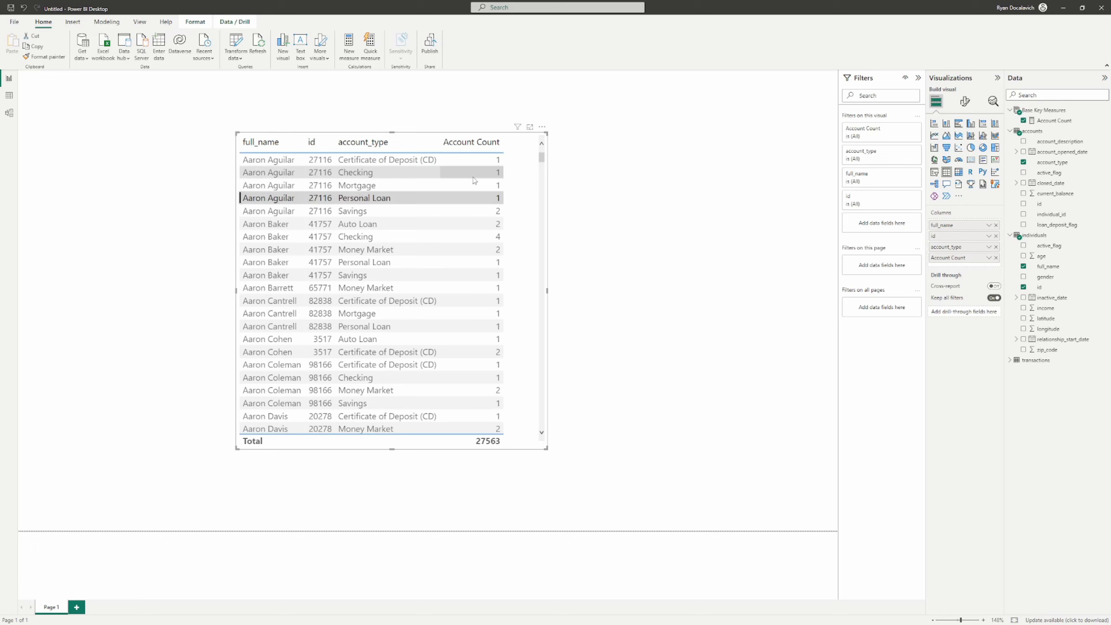
In the accounts file in Excel, highlight the Personal Loan account's Loan flag and the Checking, Certificate of Deposit (CD) and Mortgage entries for comparison
{"action": "key", "text": "alt+Tab"}
{"action": "left_click", "coordinate": [130, 161]}
{"action": "left_click", "coordinate": [204, 186], "text": "ctrl"}
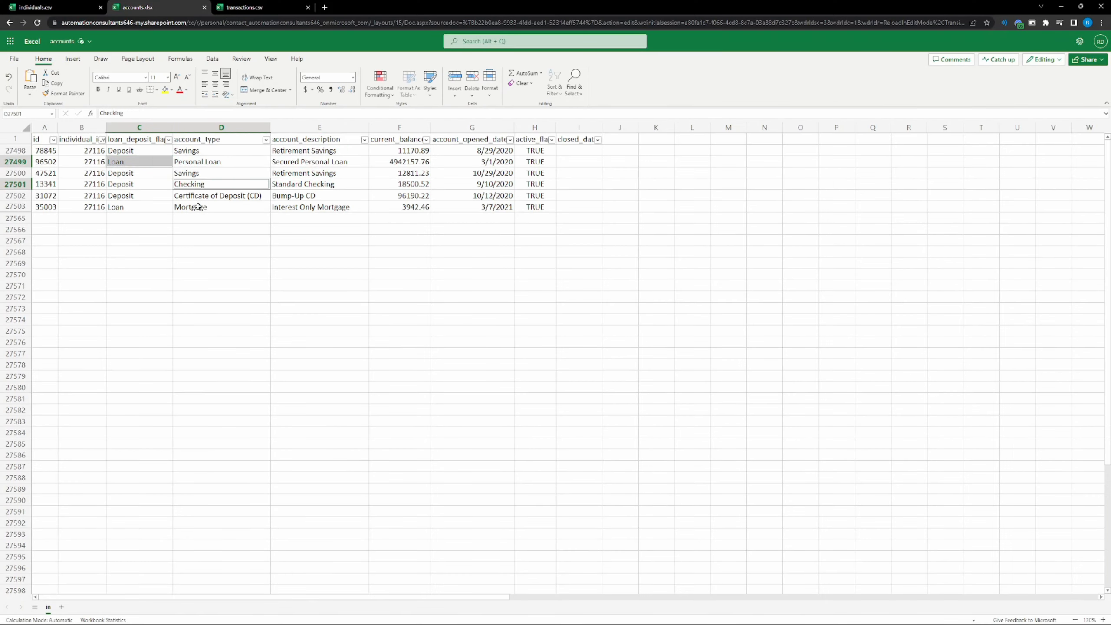
{"action": "left_click", "coordinate": [201, 197], "text": "ctrl"}
{"action": "left_click", "coordinate": [199, 207], "text": "ctrl"}
Return to the Power BI report, widen the table visual, and collapse the accounts and individuals tables in the data list
{"action": "key", "text": "alt+Tab"}
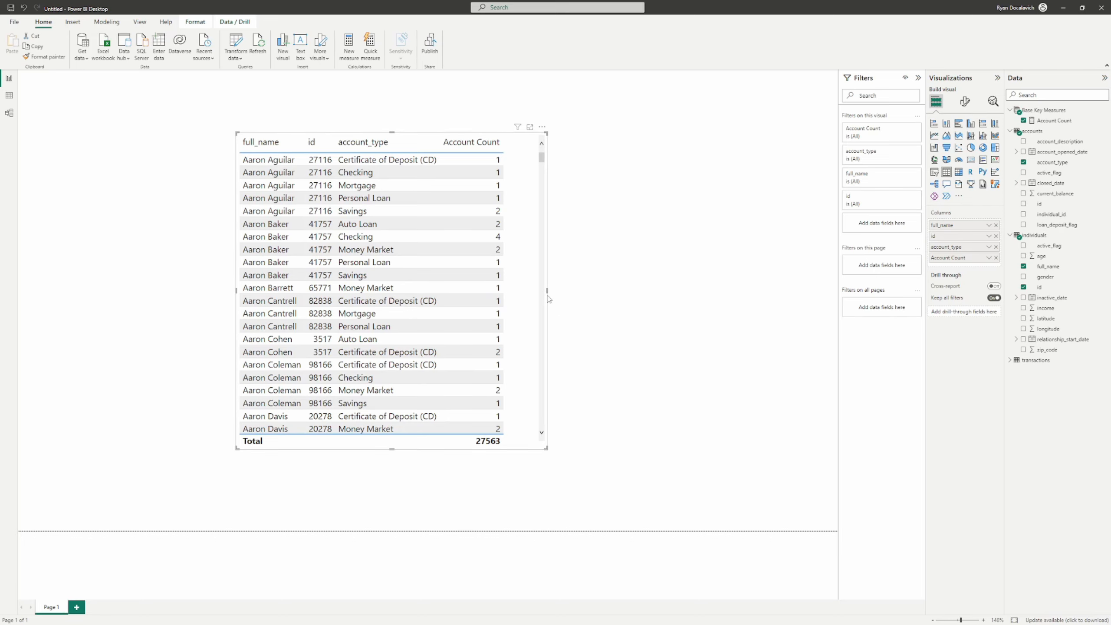
{"action": "left_click_drag", "start_coordinate": [547, 291], "coordinate": [602, 290]}
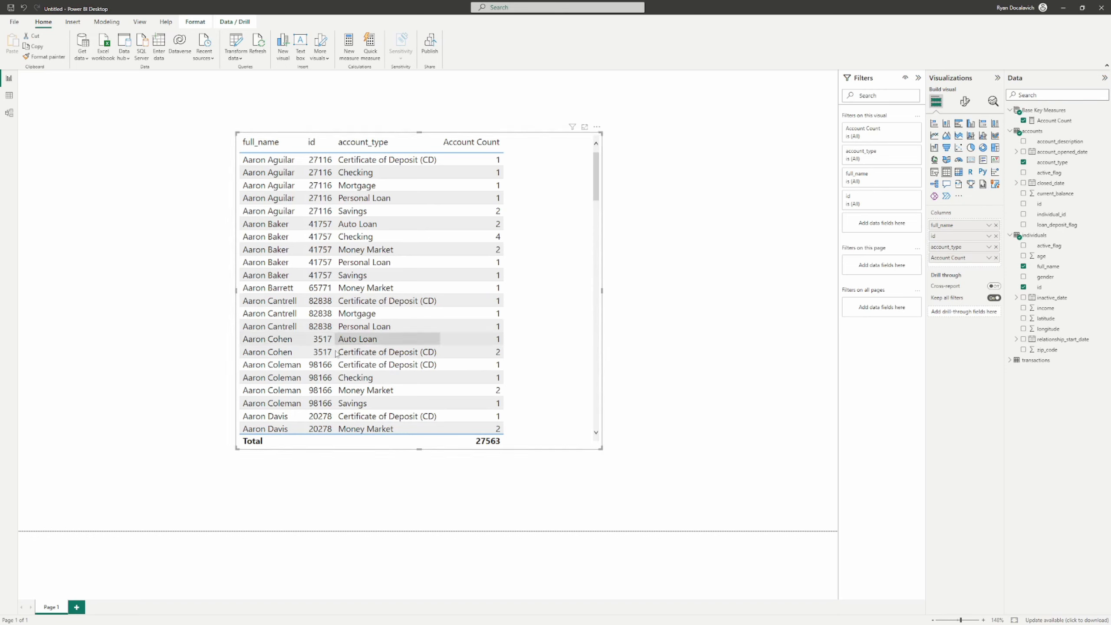
{"action": "left_click", "coordinate": [1009, 131]}
{"action": "left_click", "coordinate": [1019, 141]}
{"action": "left_click", "coordinate": [1009, 141]}
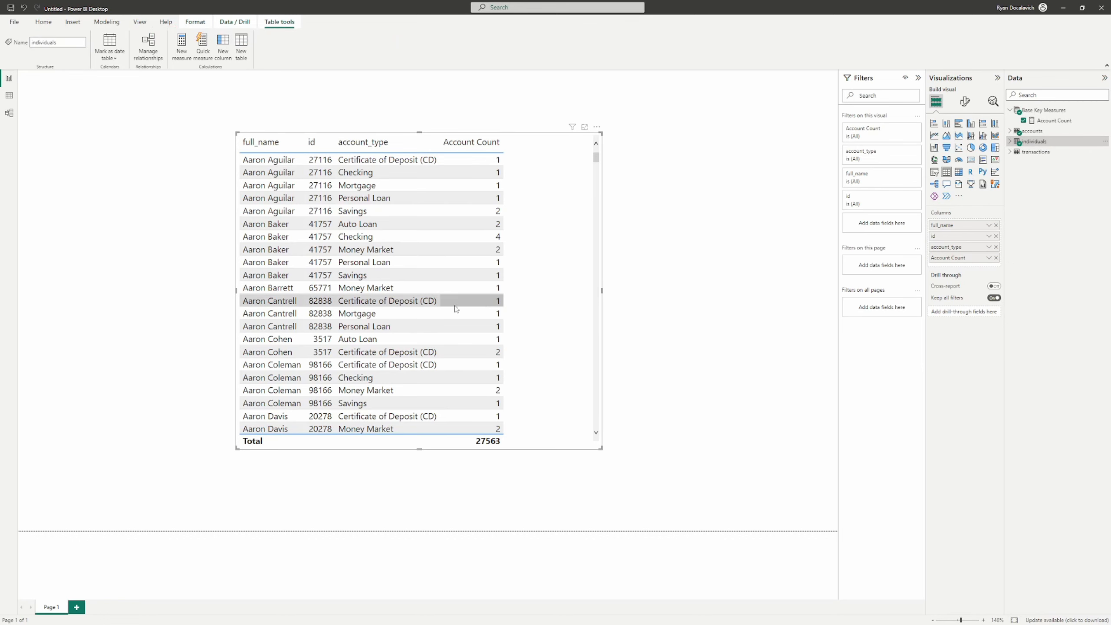
Reposition the table visual on the page and enlarge it in both directions to make room for more measure columns
{"action": "left_click_drag", "start_coordinate": [552, 308], "coordinate": [499, 331]}
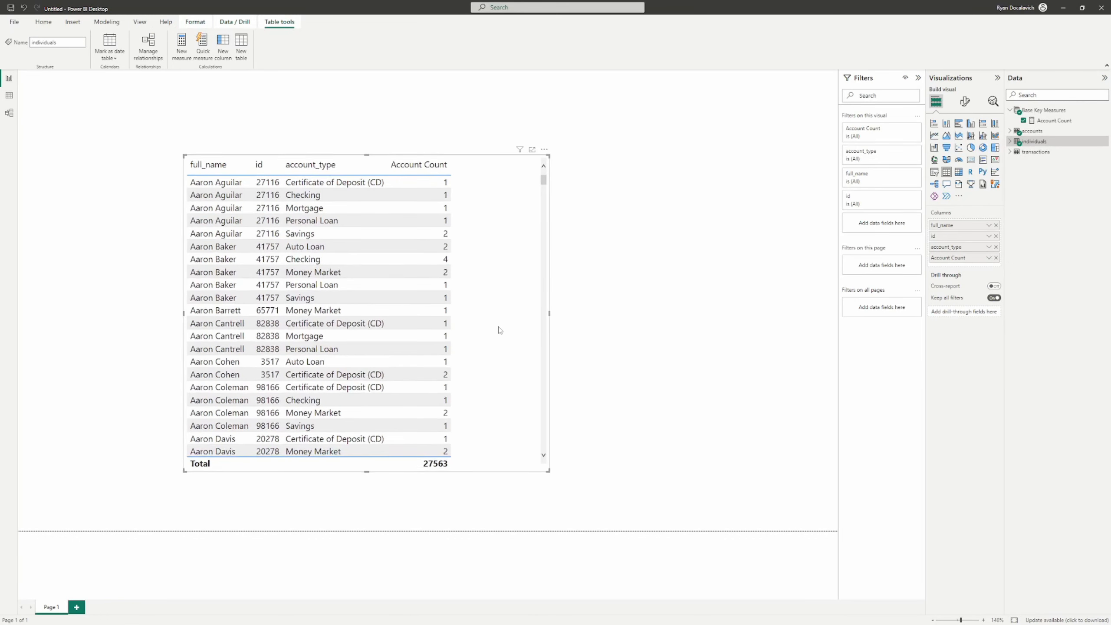
{"action": "left_click", "coordinate": [547, 471]}
{"action": "left_click_drag", "start_coordinate": [547, 471], "coordinate": [582, 508]}
{"action": "left_click_drag", "start_coordinate": [554, 435], "coordinate": [601, 399]}
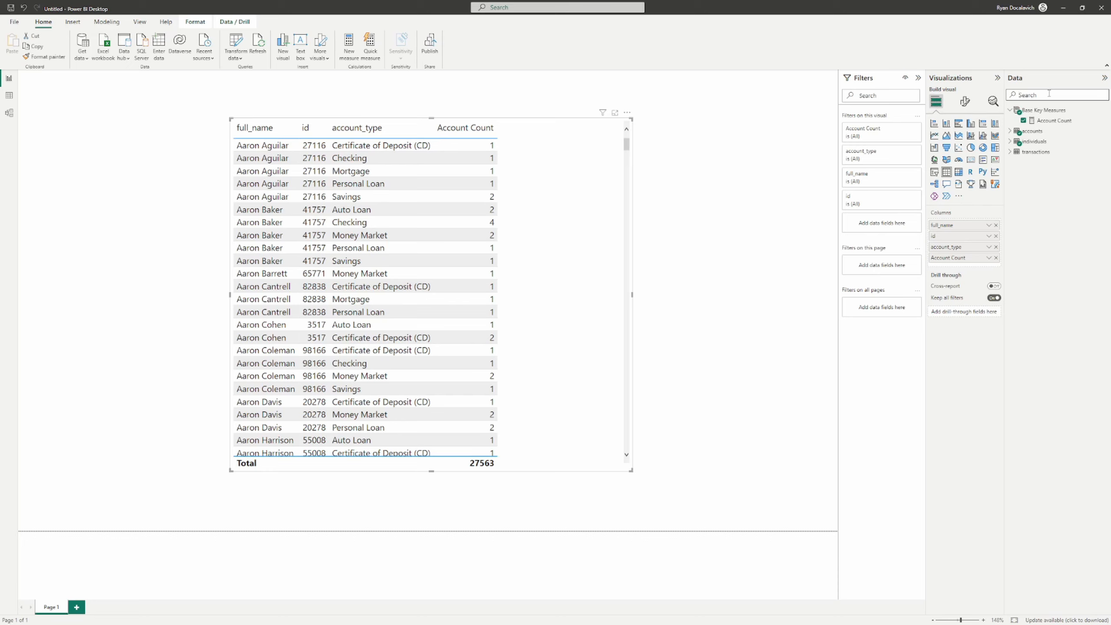
Create the measure Count of Transaction = COUNTROWS( transactions) in Base Key Measures and add it to the table visual
{"action": "left_click", "coordinate": [1037, 113]}
{"action": "left_click", "coordinate": [182, 43]}
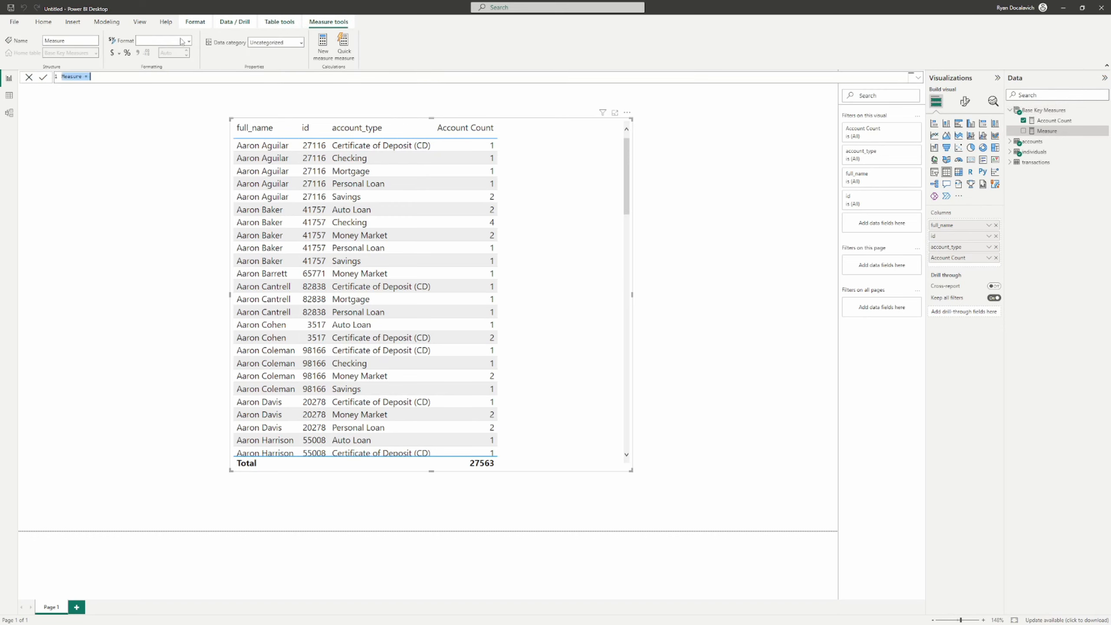
{"action": "type", "text": "Count of Tran"}
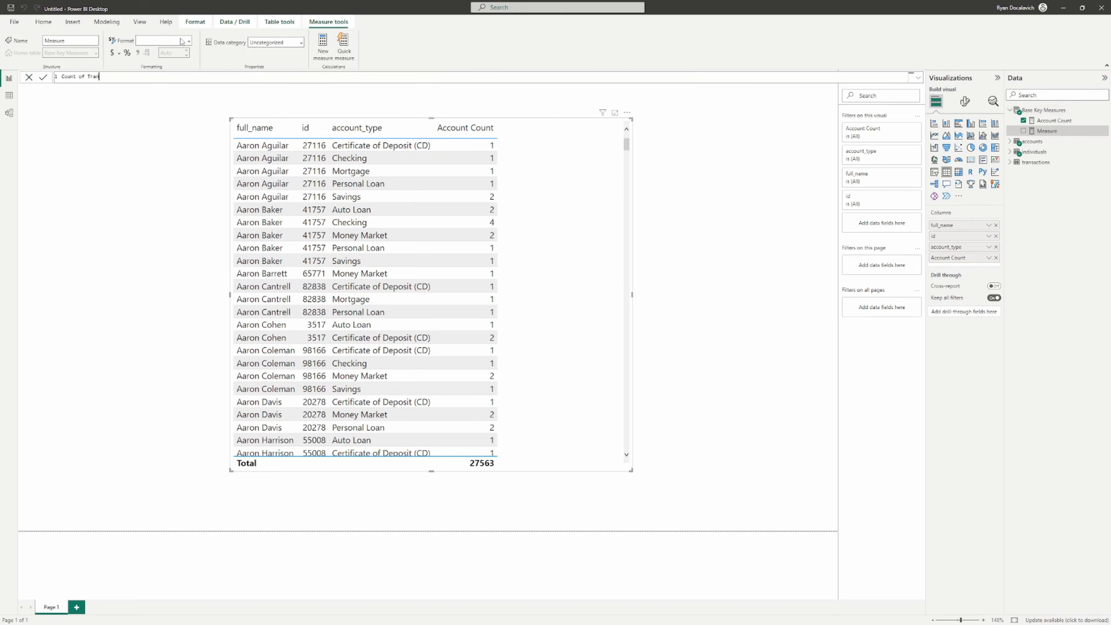
{"action": "type", "text": "saction ="}
{"action": "key", "text": "shift+Return"}
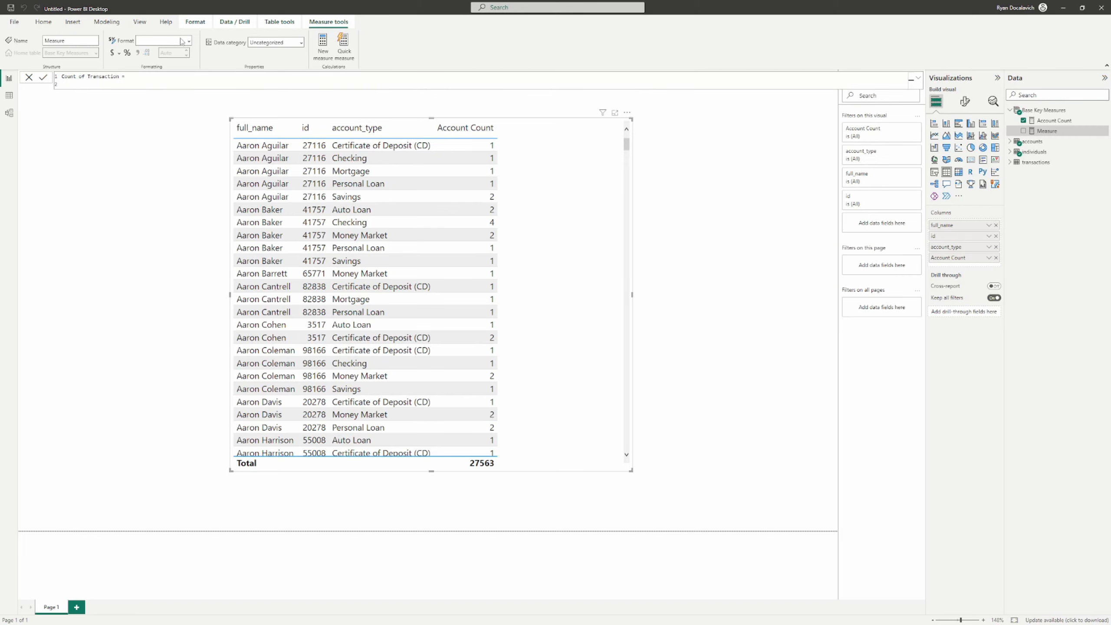
{"action": "type", "text": "COUNTROWS("}
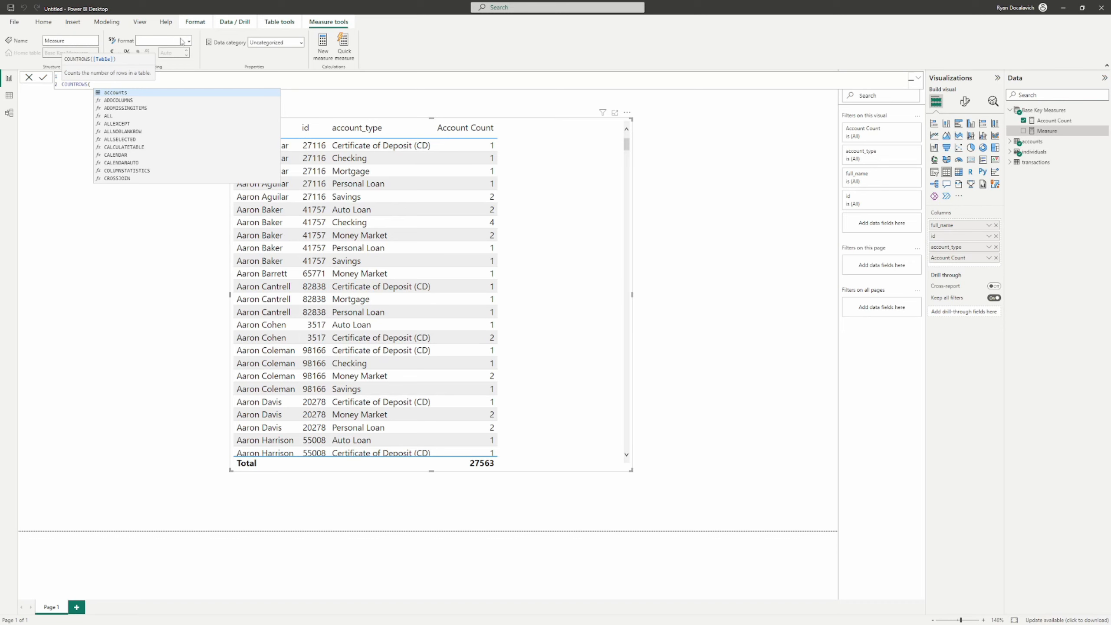
{"action": "type", "text": " transactions)"}
{"action": "key", "text": "Return"}
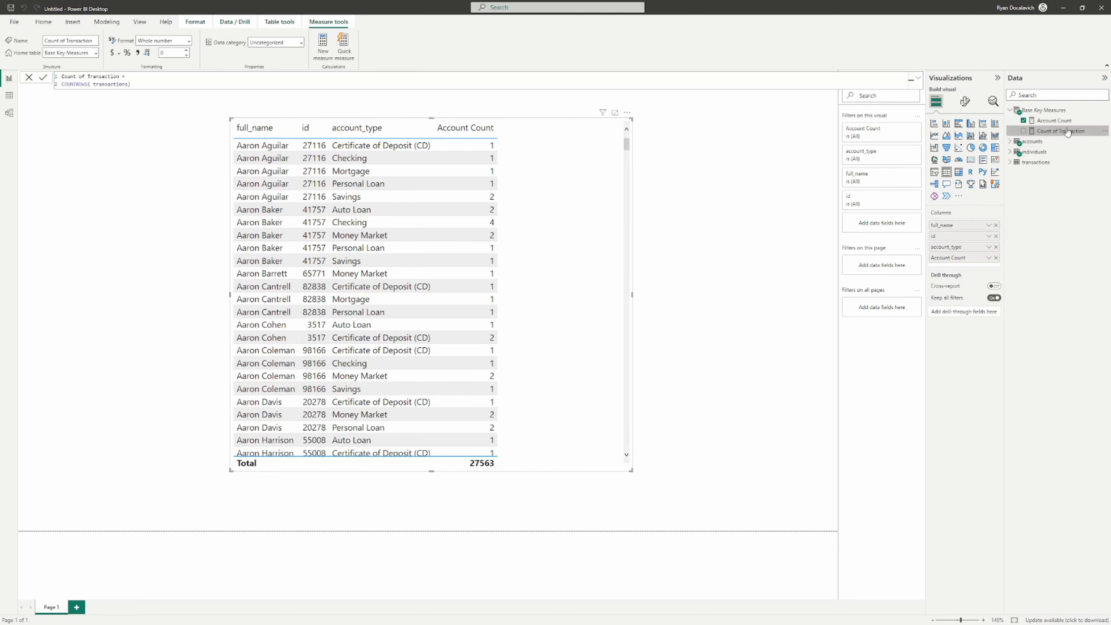
{"action": "left_click_drag", "start_coordinate": [1067, 132], "coordinate": [556, 311]}
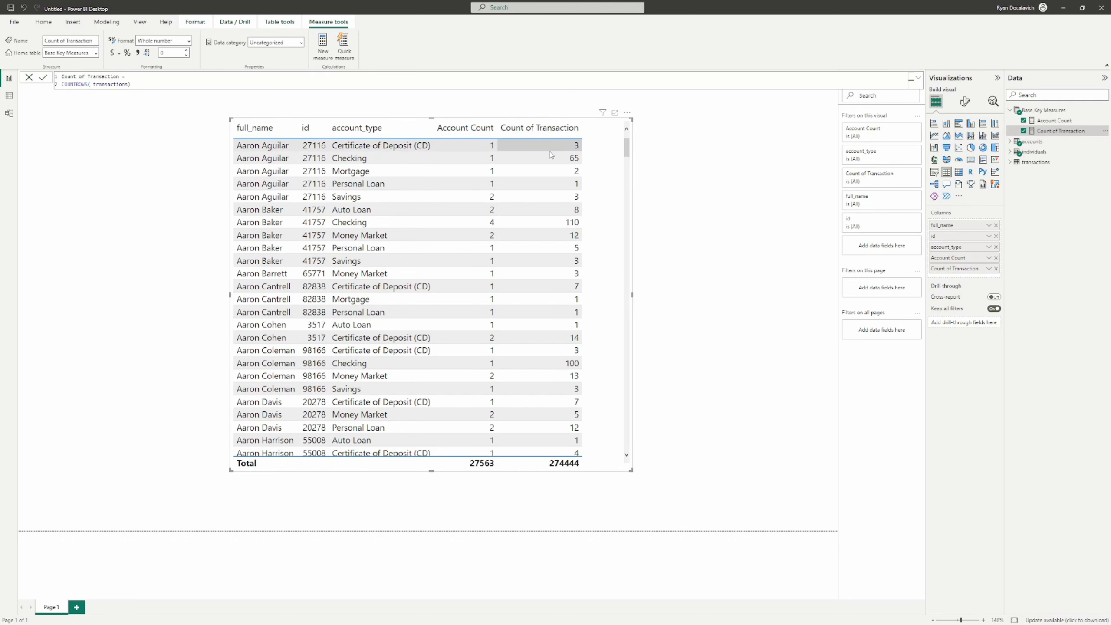
Select various individuals' account type rows in the table visual to examine their Count of Transaction values, then clear the selection
{"action": "left_click", "coordinate": [535, 160]}
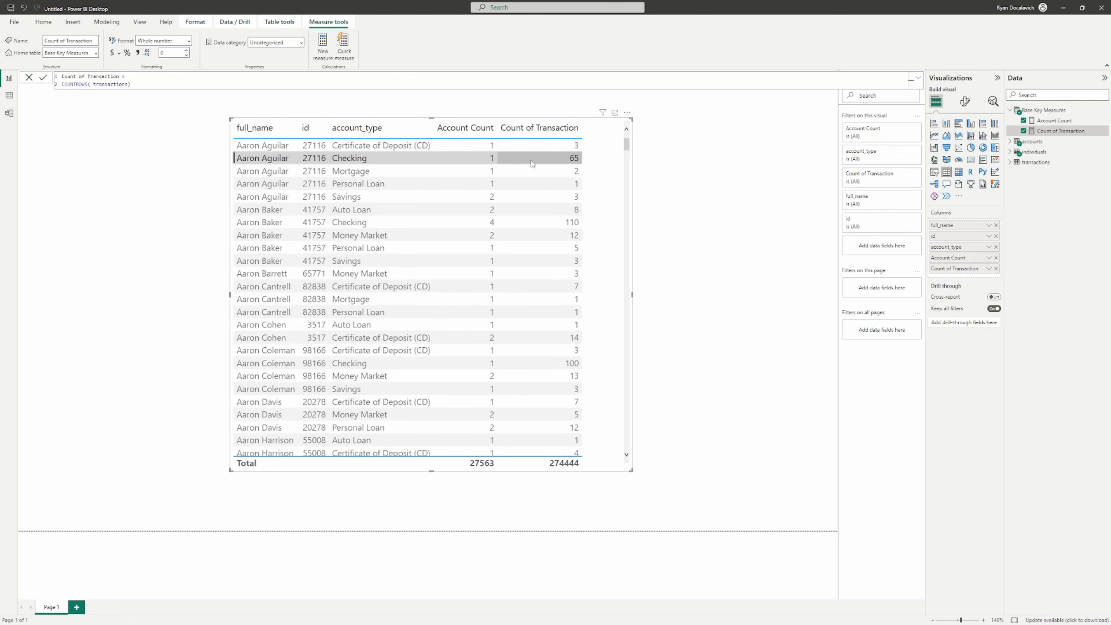
{"action": "left_click", "coordinate": [555, 155]}
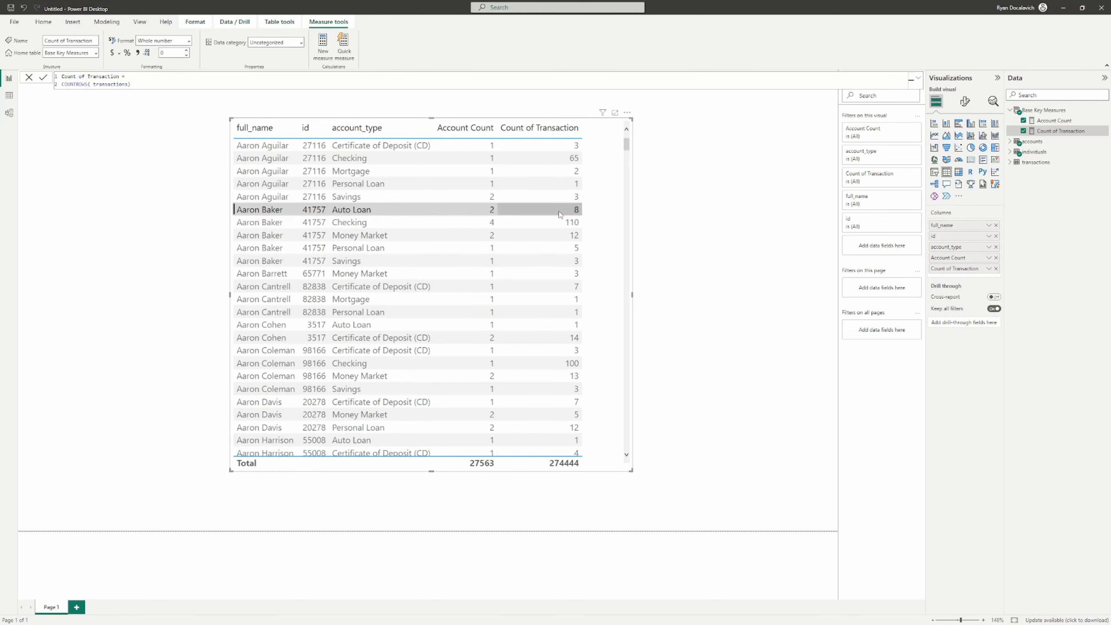
{"action": "left_click", "coordinate": [556, 239]}
{"action": "left_click", "coordinate": [527, 359]}
{"action": "left_click", "coordinate": [534, 338]}
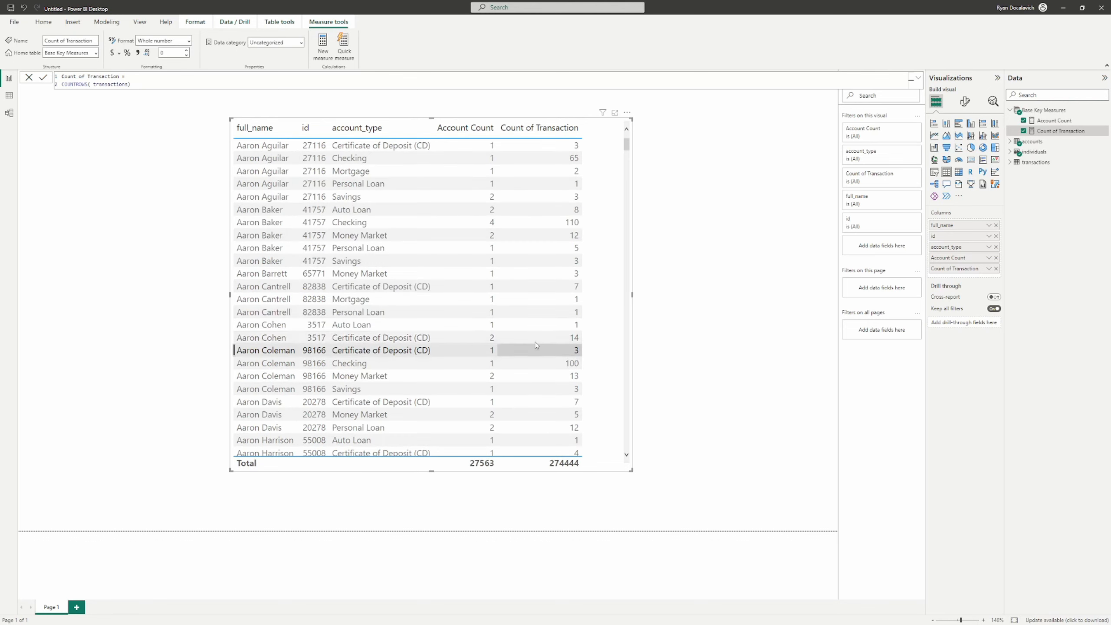
{"action": "left_click", "coordinate": [544, 282]}
{"action": "left_click", "coordinate": [545, 274]}
{"action": "left_click", "coordinate": [545, 275]}
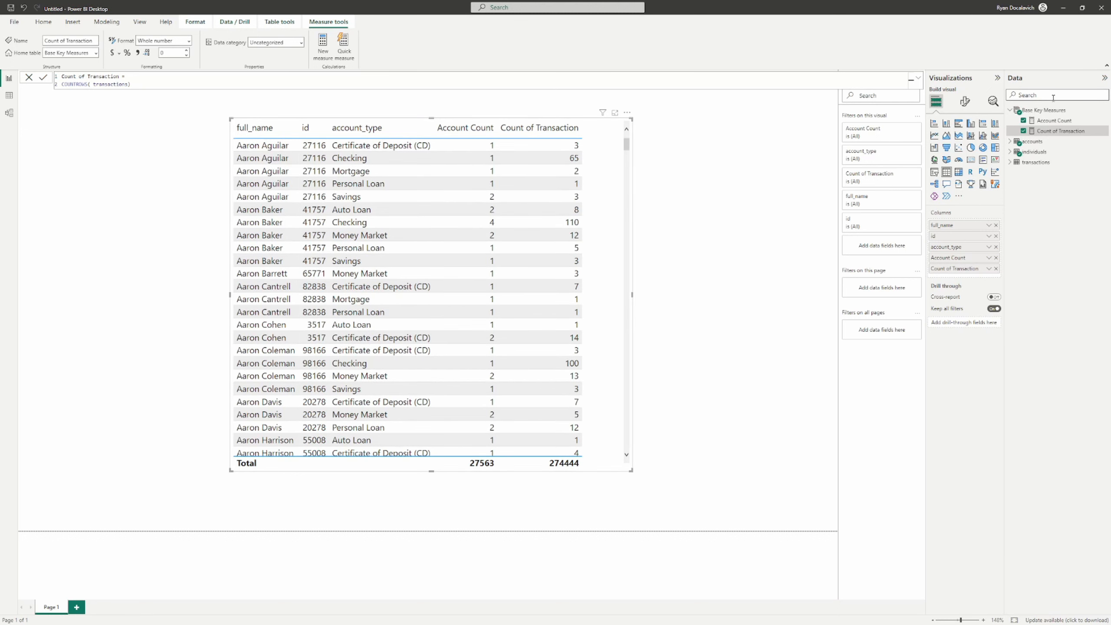
Create the measure Individual Count = COUNTROWS( individuals ) in Base Key Measures, add it to the table visual and widen the visual to fit
{"action": "left_click", "coordinate": [1043, 110]}
{"action": "left_click", "coordinate": [182, 43]}
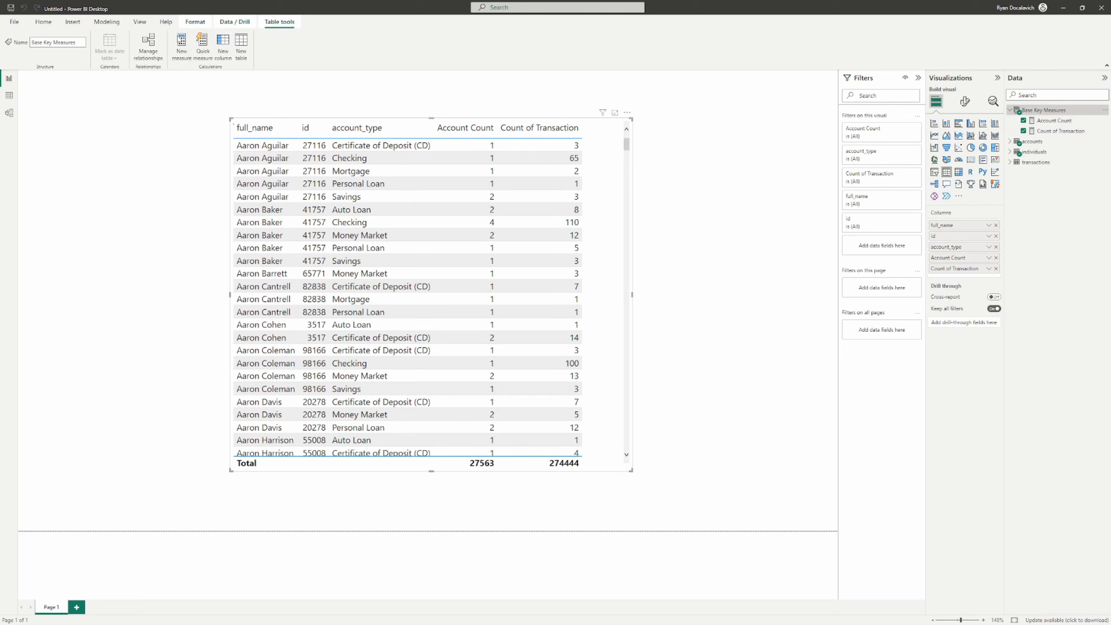
{"action": "type", "text": "Individual Count ="}
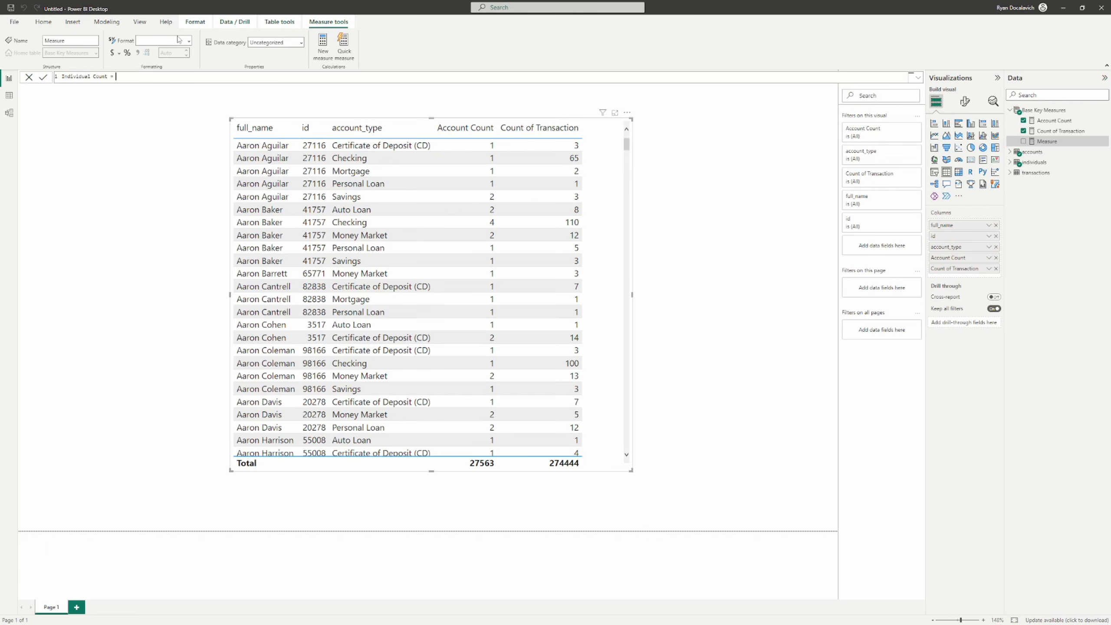
{"action": "key", "text": "shift+Return"}
{"action": "type", "text": "countr"}
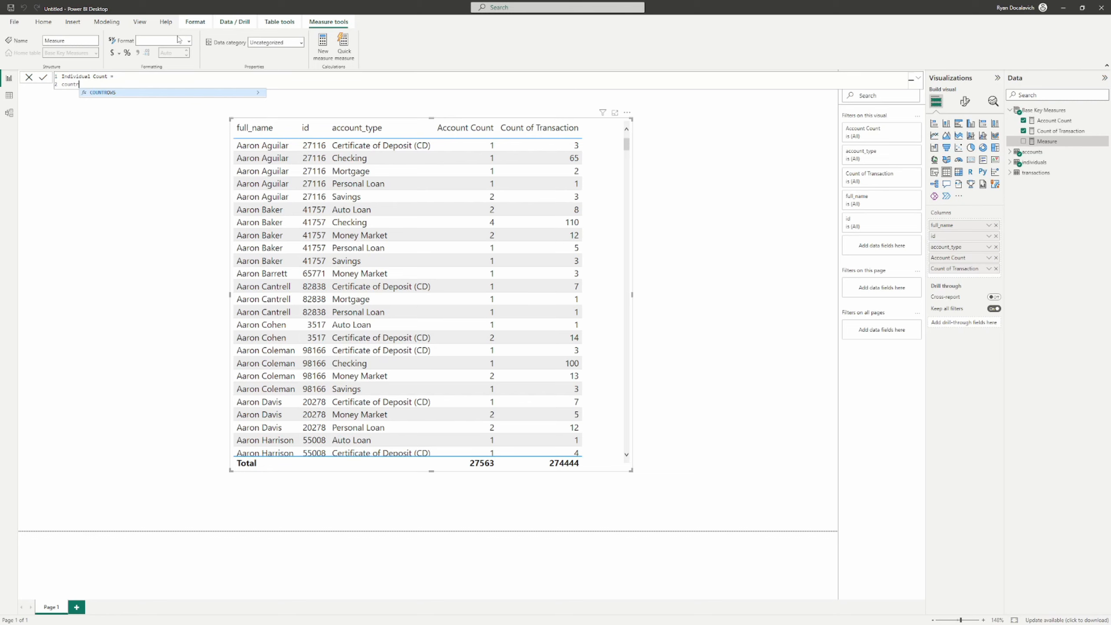
{"action": "key", "text": "Tab"}
{"action": "type", "text": "ind"}
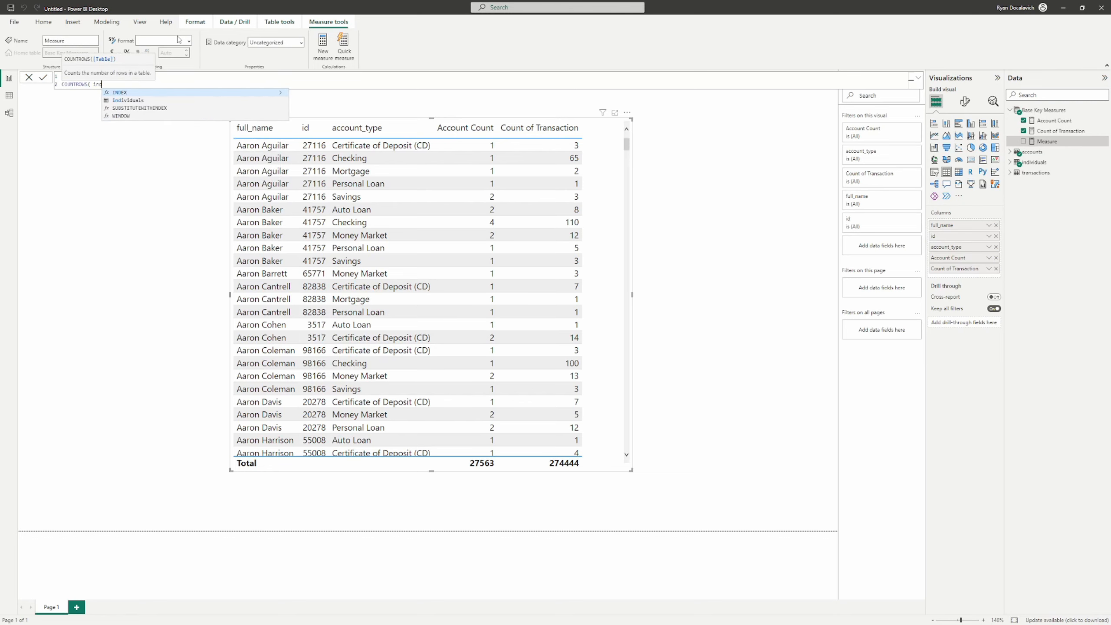
{"action": "left_click", "coordinate": [140, 101]}
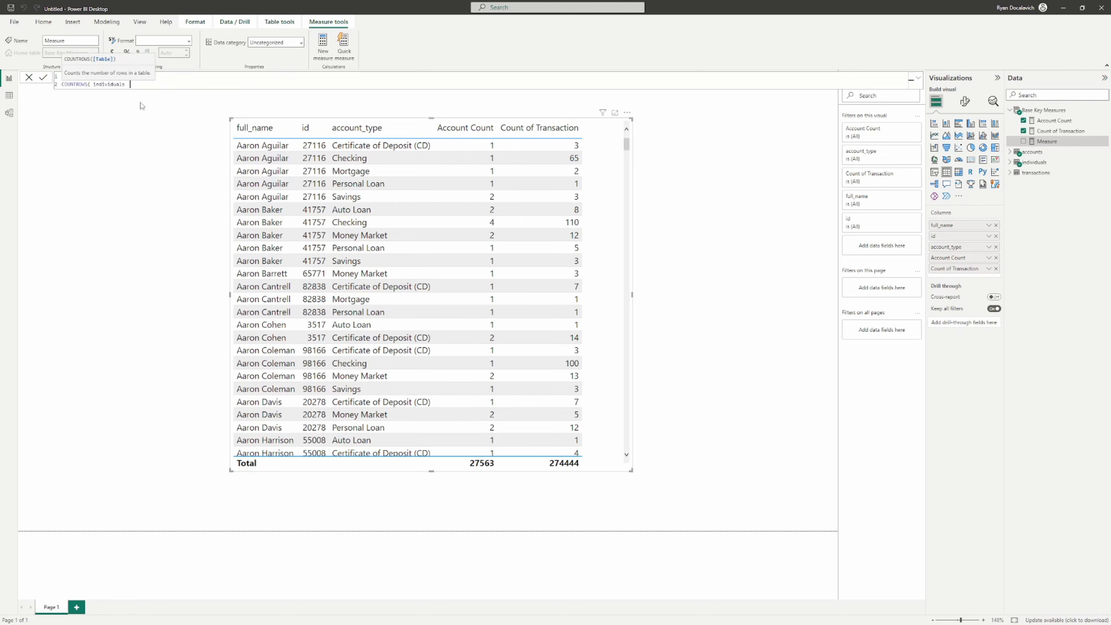
{"action": "type", "text": ")"}
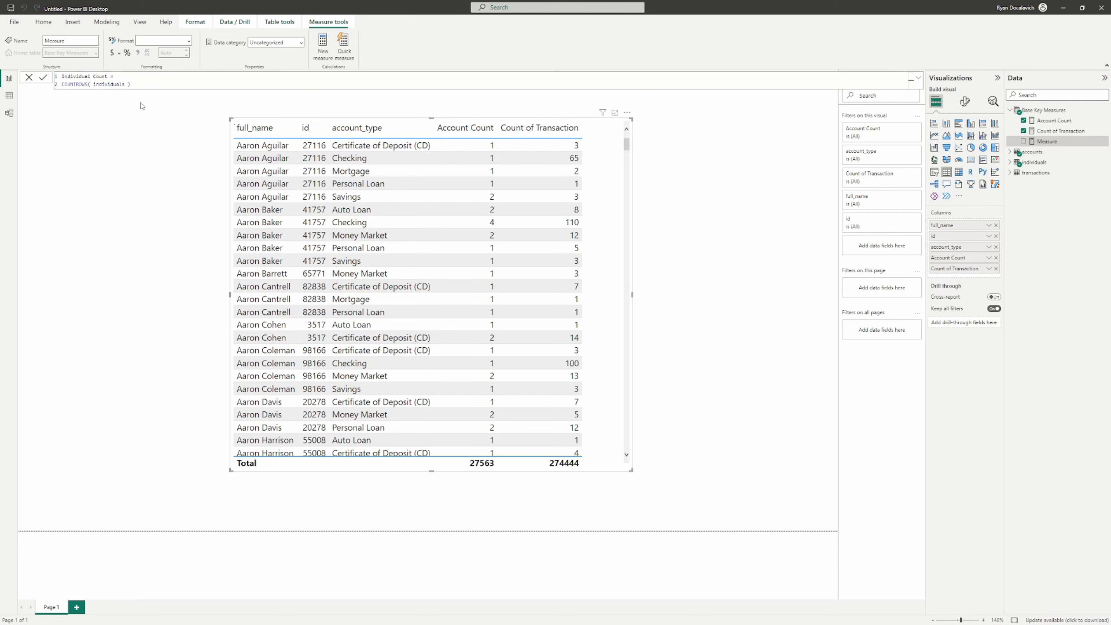
{"action": "key", "text": "Return"}
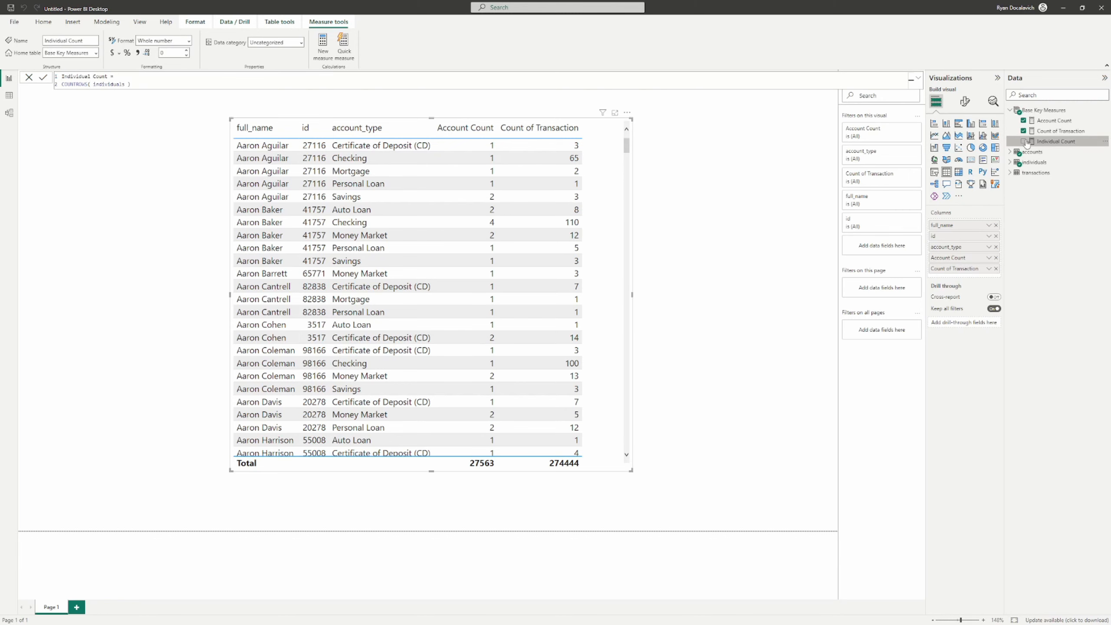
{"action": "left_click", "coordinate": [1024, 141]}
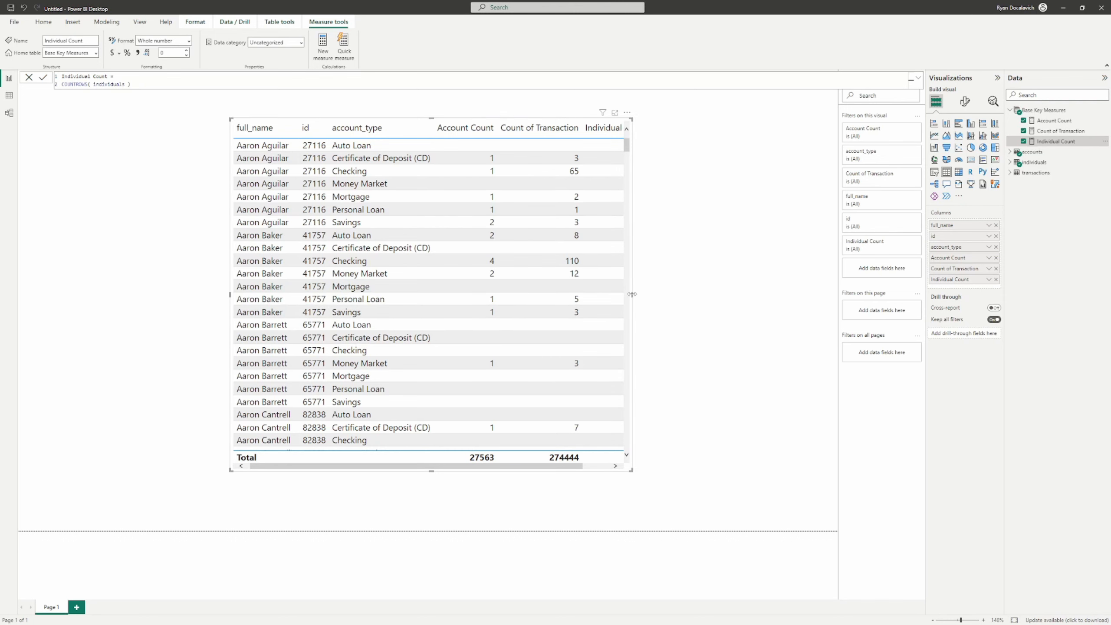
{"action": "left_click_drag", "start_coordinate": [632, 295], "coordinate": [802, 294]}
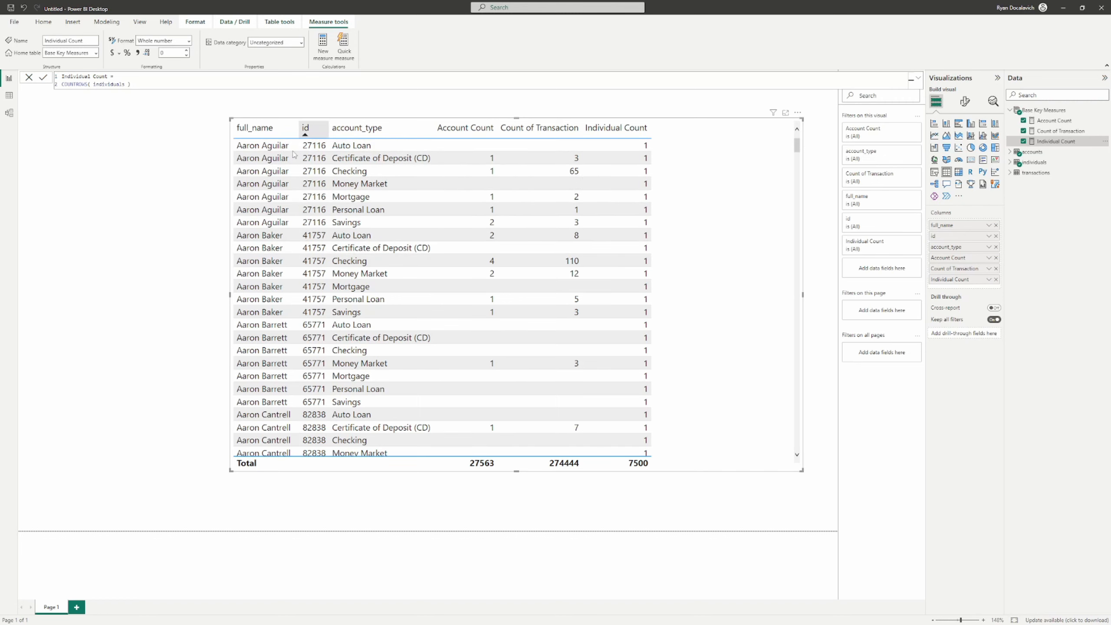
Select all of the first individual's account type rows to examine Individual Count for each type, then clear the selection and deselect the table visual
{"action": "left_click", "coordinate": [366, 149]}
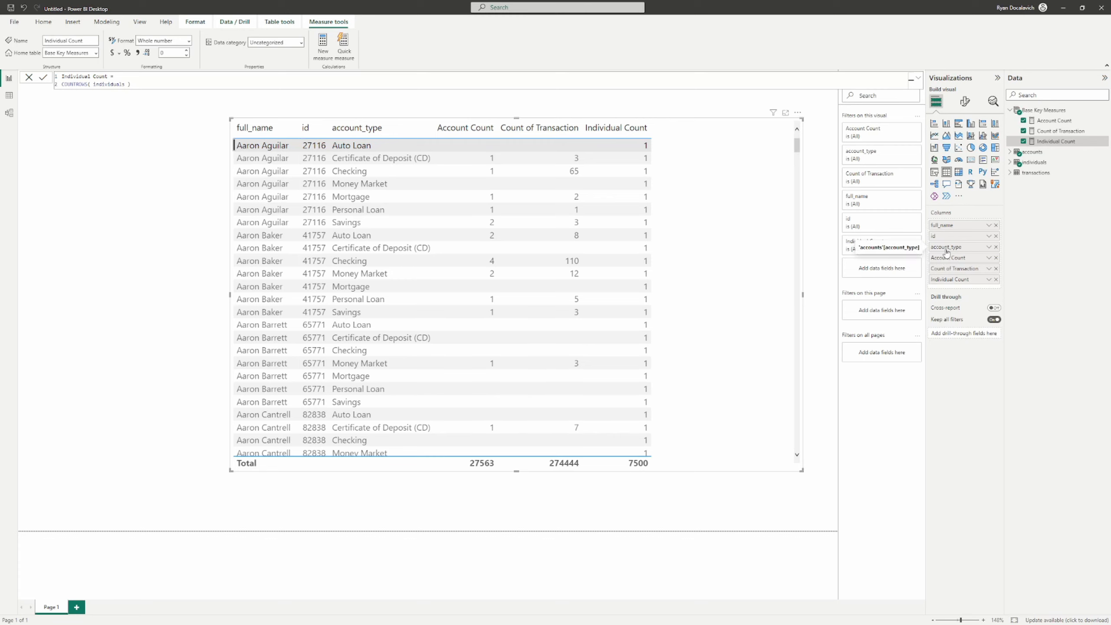
{"action": "left_click", "coordinate": [270, 223], "text": "ctrl"}
{"action": "left_click", "coordinate": [269, 208], "text": "ctrl"}
{"action": "left_click", "coordinate": [262, 197], "text": "ctrl"}
{"action": "left_click", "coordinate": [263, 183], "text": "ctrl"}
{"action": "left_click", "coordinate": [263, 170], "text": "ctrl"}
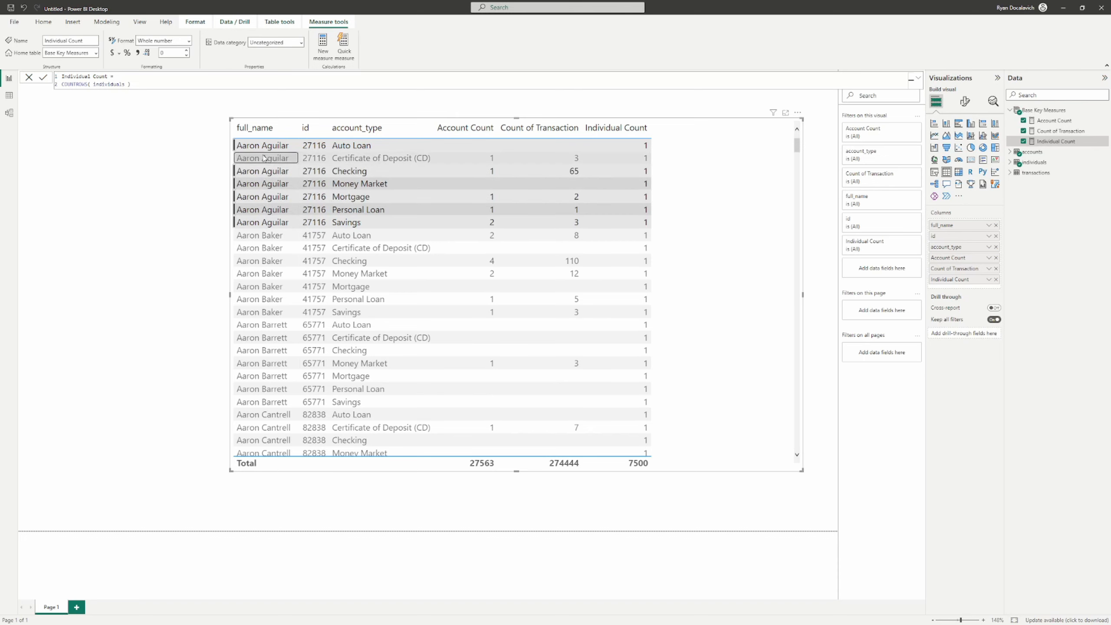
{"action": "left_click", "coordinate": [262, 158], "text": "ctrl"}
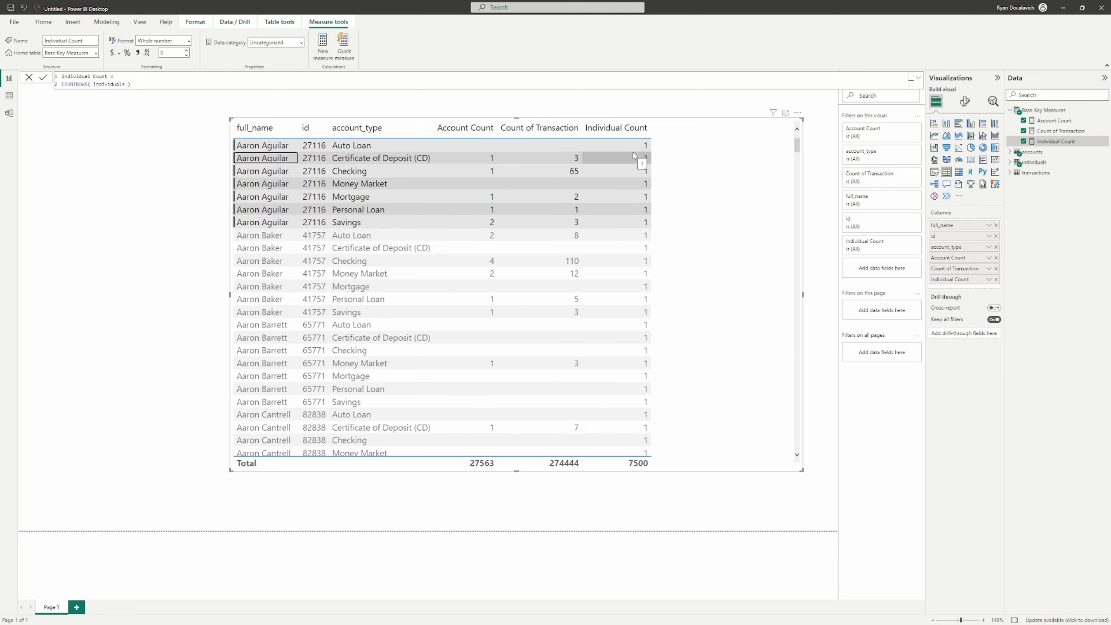
{"action": "left_click", "coordinate": [642, 174]}
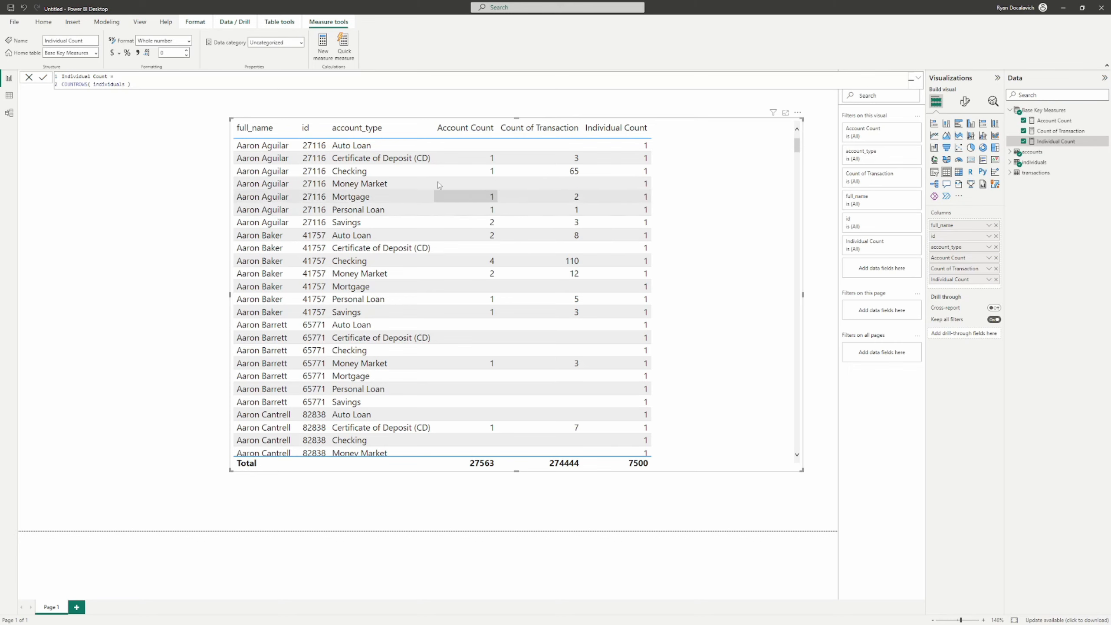
{"action": "left_click", "coordinate": [182, 159]}
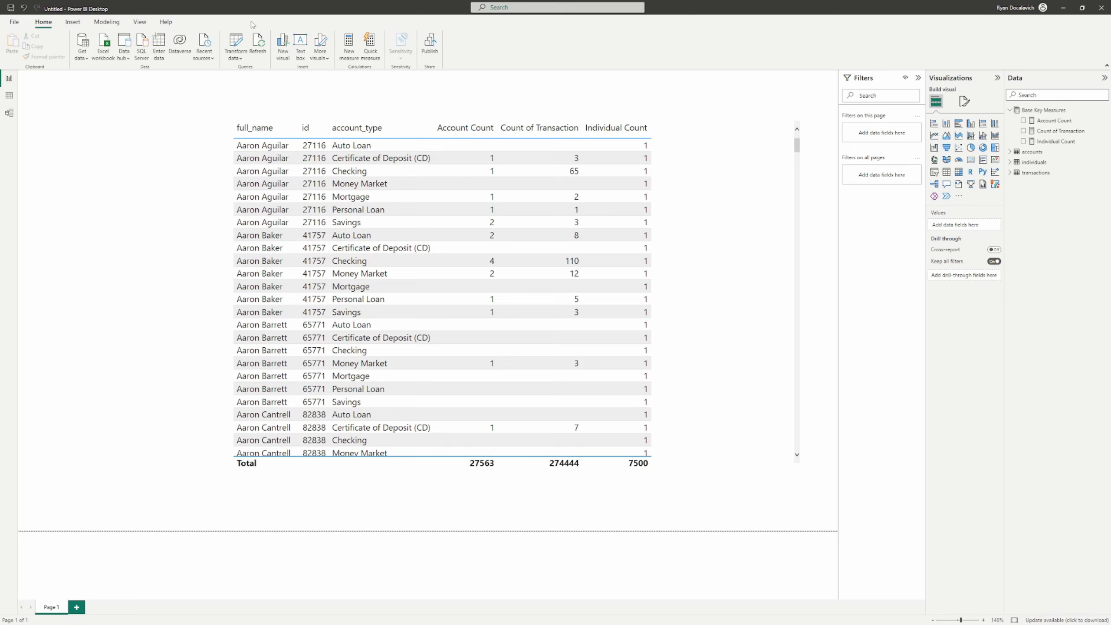
Open the Power Query Editor, select the accounts query's code in the Advanced Editor, and add a new blank query after closing it
{"action": "left_click", "coordinate": [240, 44]}
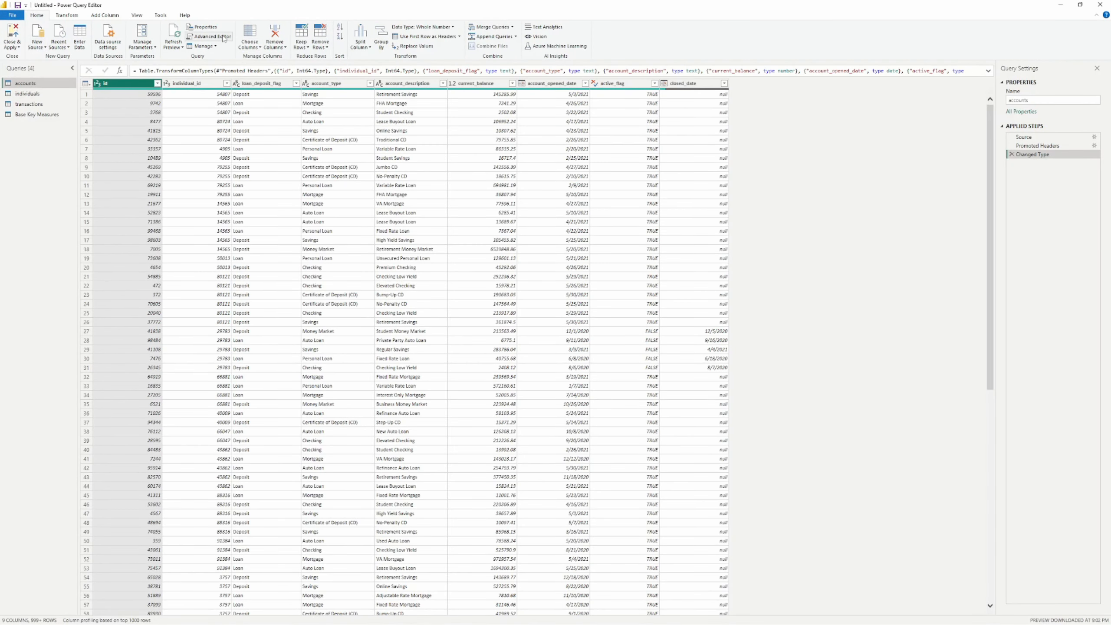
{"action": "left_click", "coordinate": [208, 37]}
{"action": "key", "text": "ctrl+a"}
{"action": "left_click", "coordinate": [750, 457]}
{"action": "left_click", "coordinate": [37, 37]}
{"action": "left_click", "coordinate": [55, 184]}
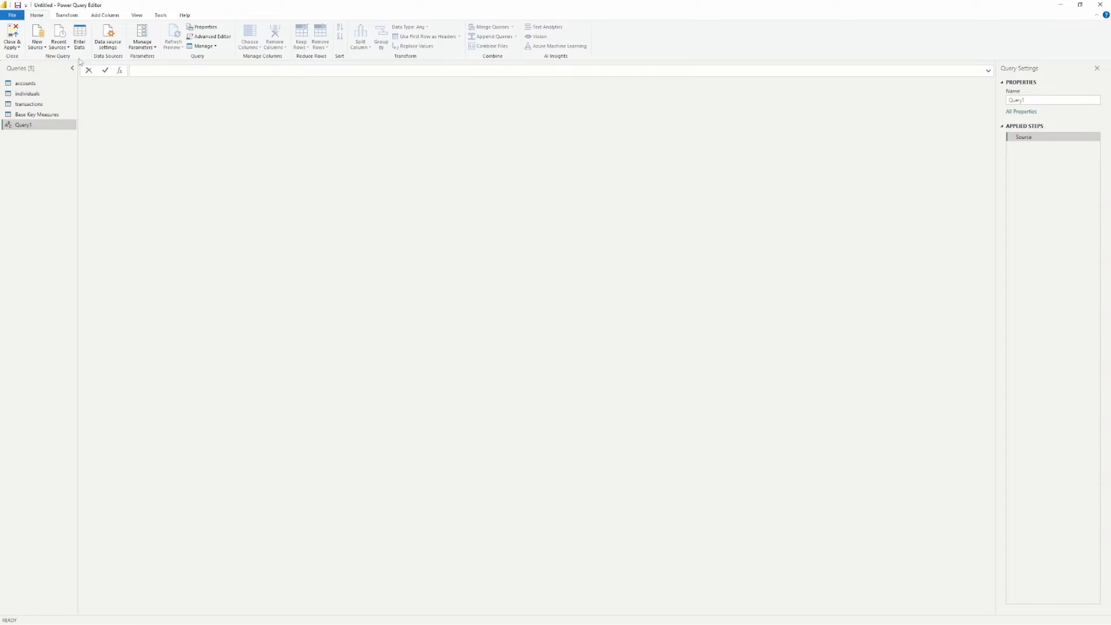
{"action": "left_click", "coordinate": [38, 47]}
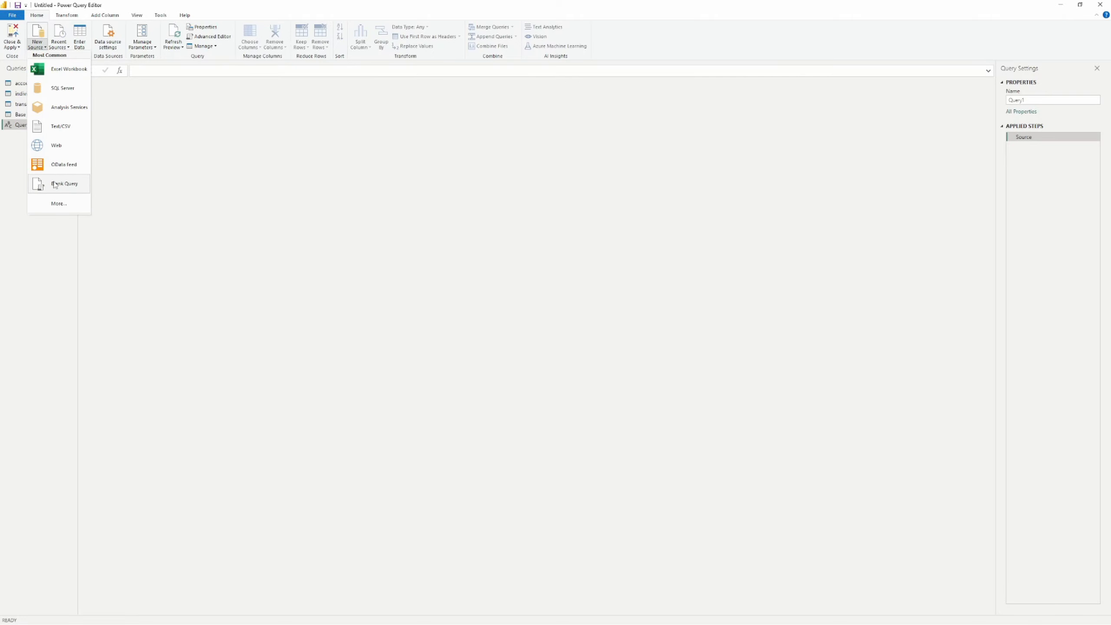
{"action": "left_click_drag", "start_coordinate": [310, 3], "coordinate": [390, 65]}
{"action": "left_click", "coordinate": [353, 13]}
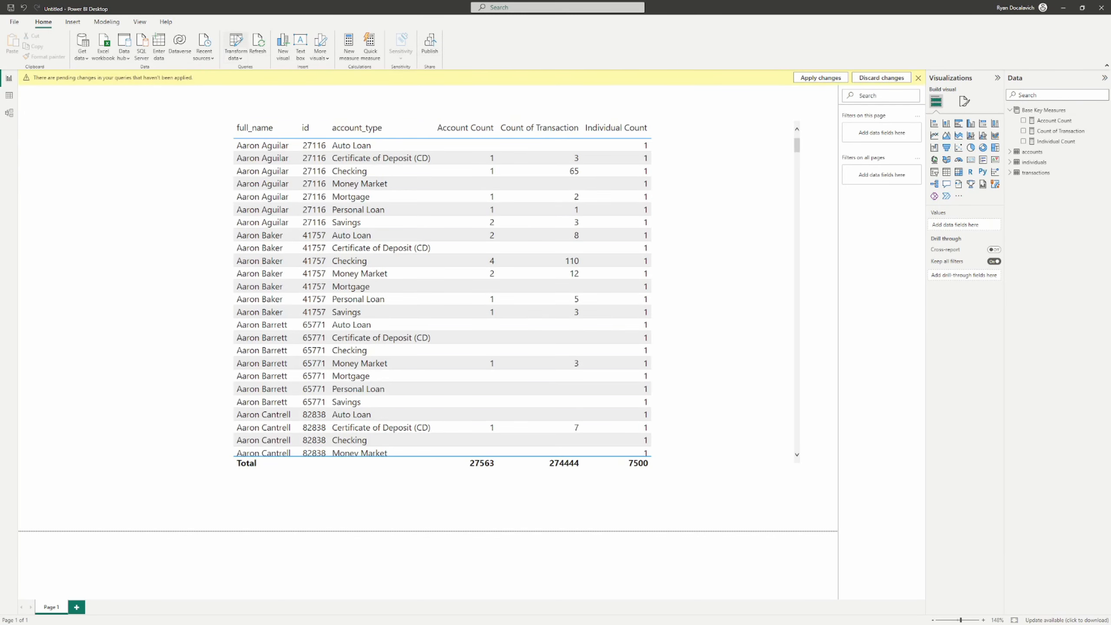
{"action": "left_click", "coordinate": [236, 41]}
{"action": "left_click", "coordinate": [38, 47]}
{"action": "left_click", "coordinate": [53, 140]}
Replace Query1's code in the Advanced Editor with the copied fnDateTable date function and accept it
{"action": "left_click", "coordinate": [212, 36]}
{"action": "key", "text": "ctrl+a"}
{"action": "key", "text": "ctrl+v"}
{"action": "scroll", "coordinate": [702, 346], "scroll_direction": "up", "scroll_amount": 20}
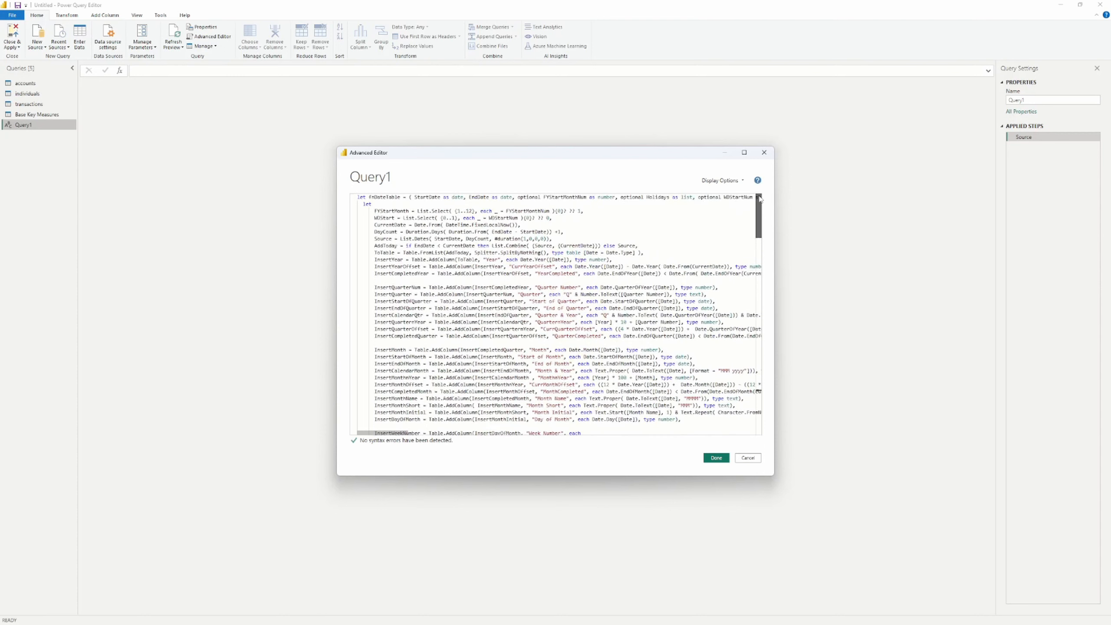
{"action": "left_click_drag", "start_coordinate": [765, 217], "coordinate": [758, 187]}
{"action": "scroll", "coordinate": [566, 288], "scroll_direction": "up", "scroll_amount": 5}
{"action": "left_click", "coordinate": [708, 457]}
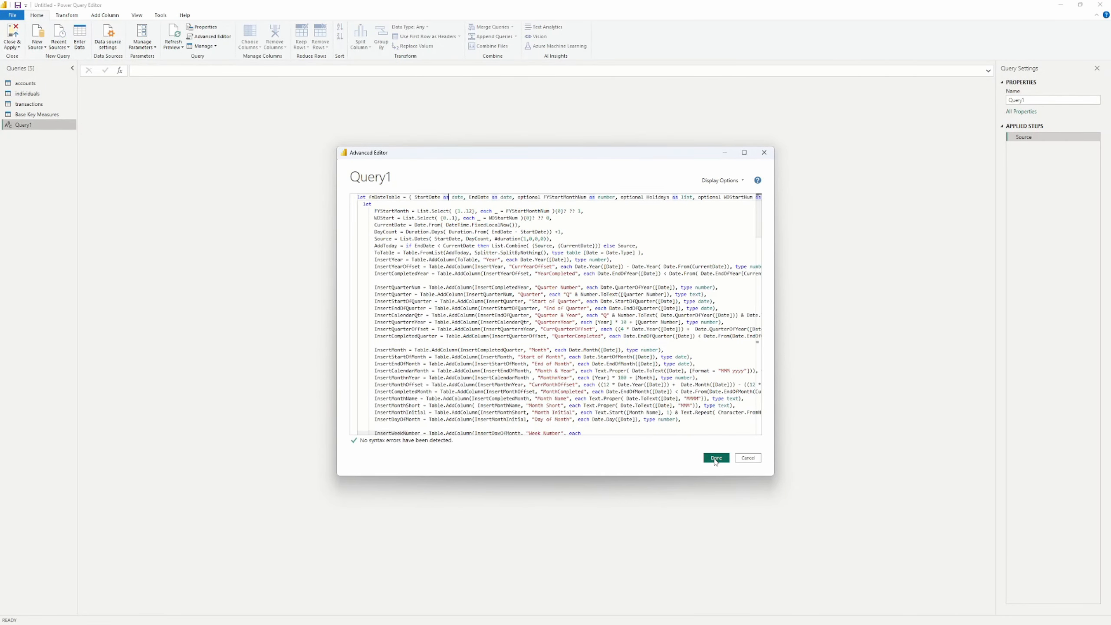
Rename Query1 as Date Table
{"action": "double_click", "coordinate": [33, 125]}
{"action": "type", "text": "Date Table"}
{"action": "key", "text": "Return"}
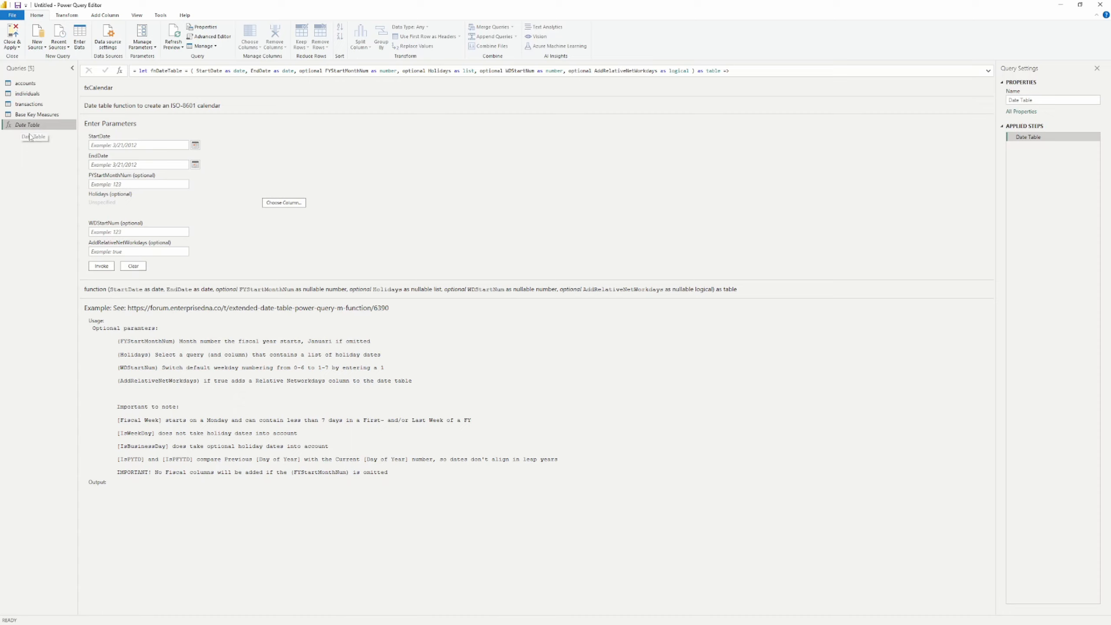
Set the date function's StartDate to 1/1/2018 and its EndDate to 12/31/2023
{"action": "left_click", "coordinate": [110, 145]}
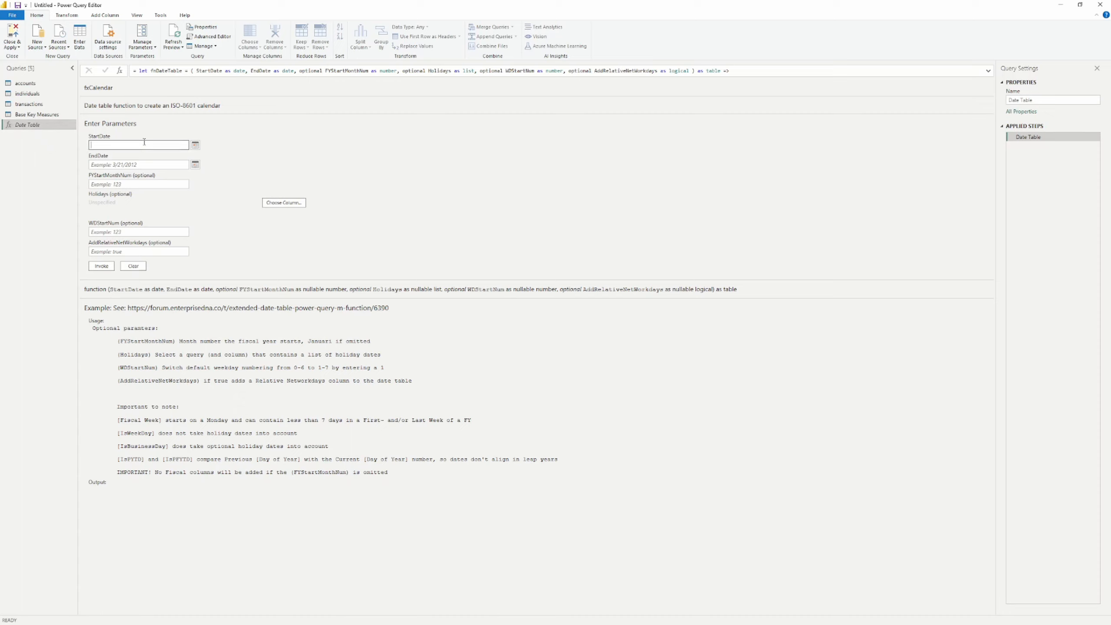
{"action": "type", "text": "1/1/2018"}
{"action": "left_click", "coordinate": [125, 164]}
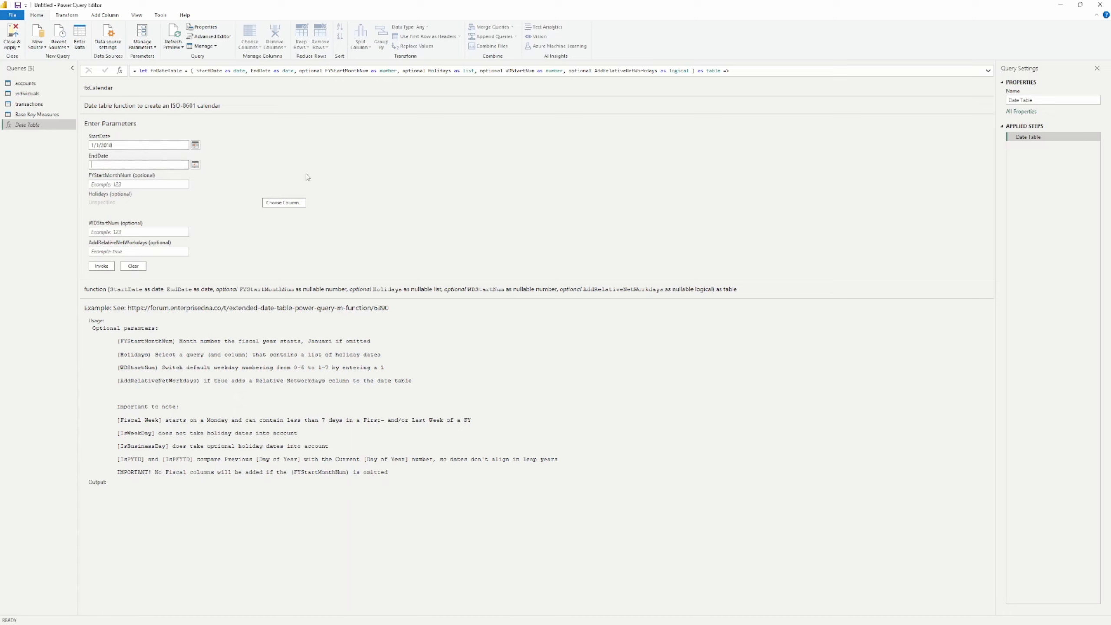
{"action": "type", "text": "12/31/2023"}
Try 6 as the optional FYStartMonthNum, compare it with parts of the start date, and clear the value again
{"action": "left_click", "coordinate": [154, 184]}
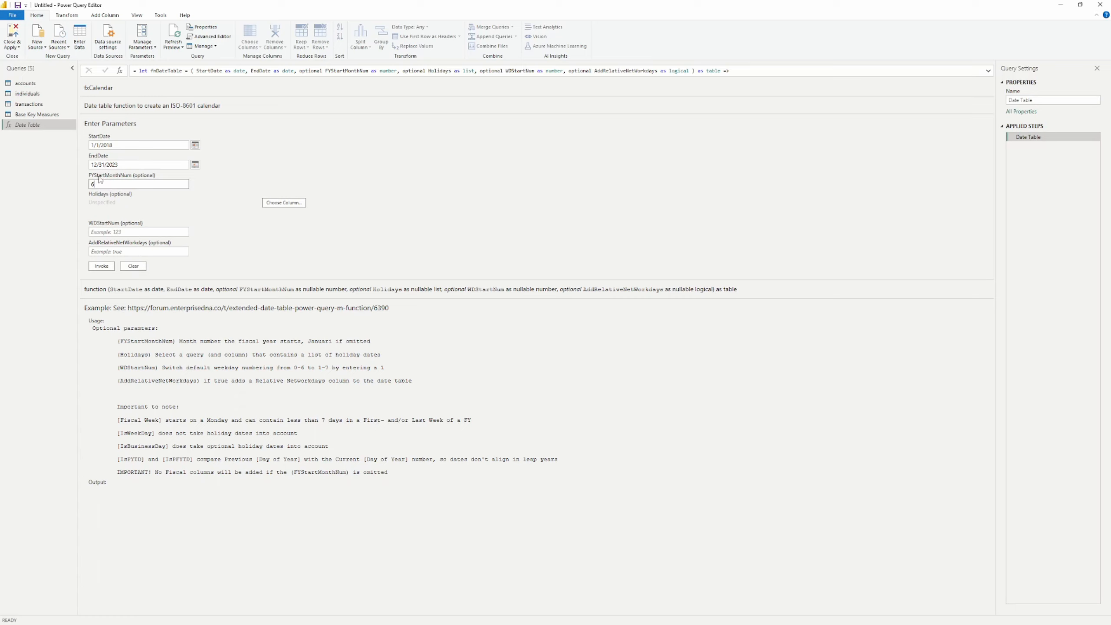
{"action": "double_click", "coordinate": [107, 145]}
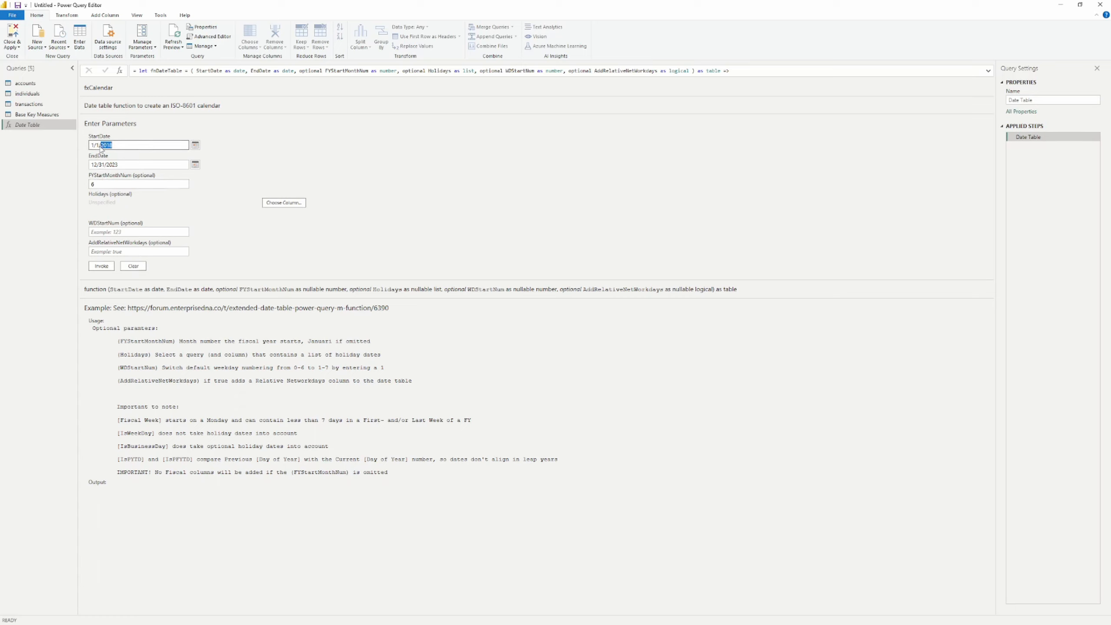
{"action": "left_click", "coordinate": [105, 184]}
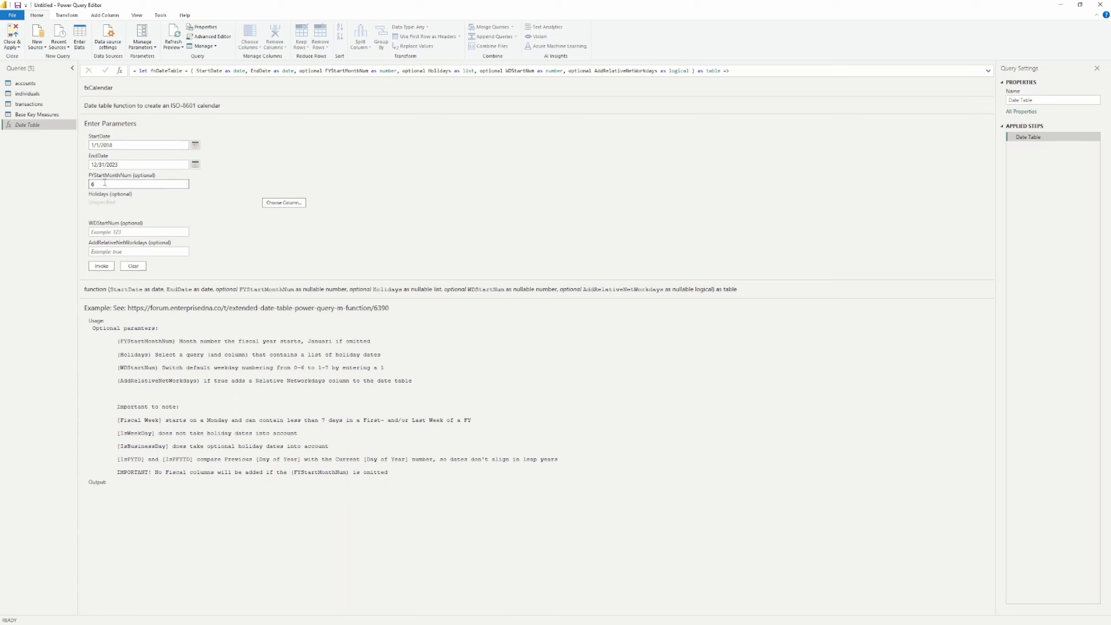
{"action": "double_click", "coordinate": [104, 145]}
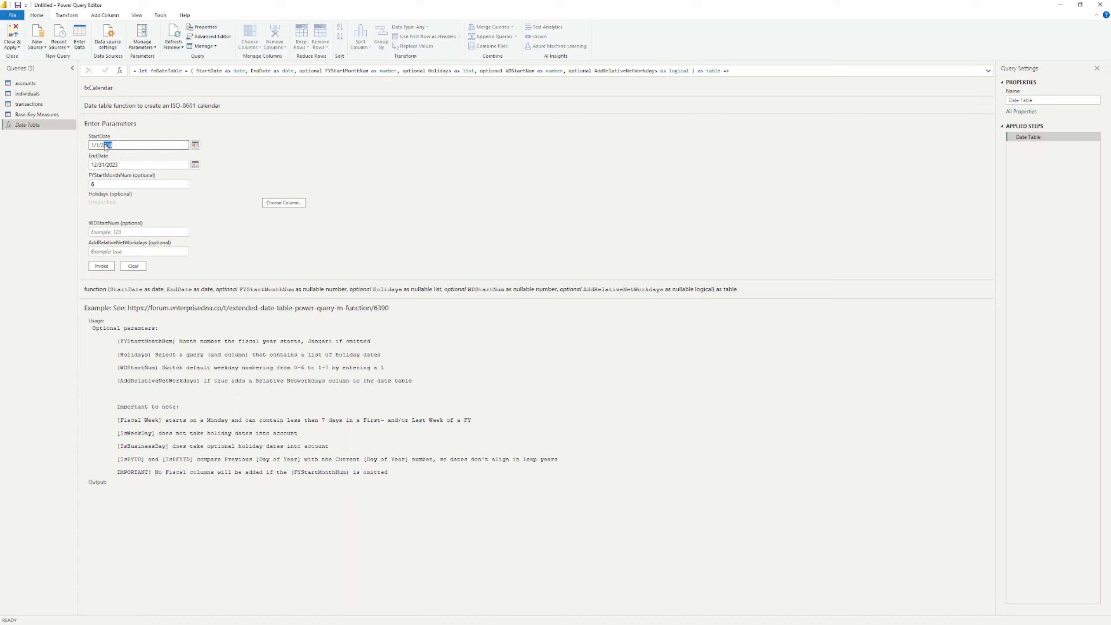
{"action": "double_click", "coordinate": [93, 145]}
{"action": "left_click", "coordinate": [93, 181]}
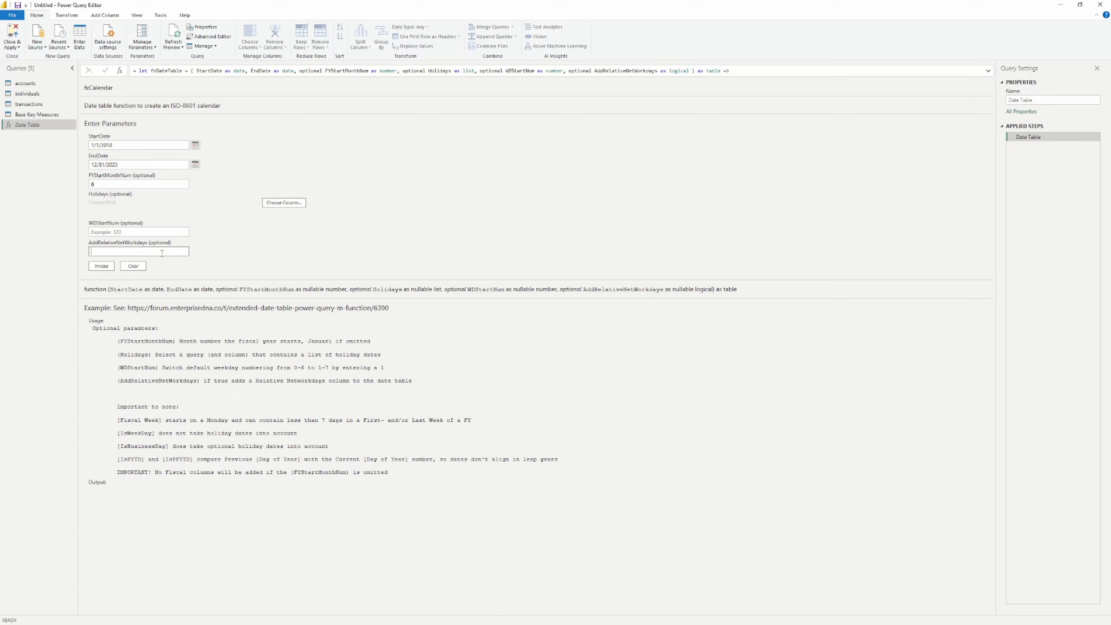
{"action": "left_click", "coordinate": [118, 184]}
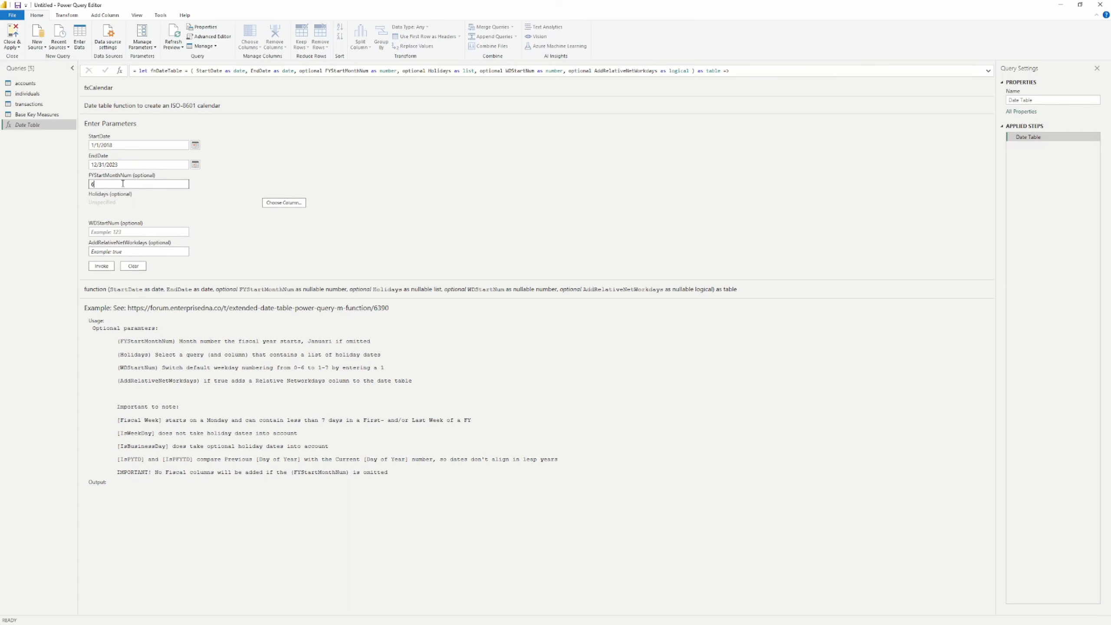
{"action": "key", "text": "BackSpace"}
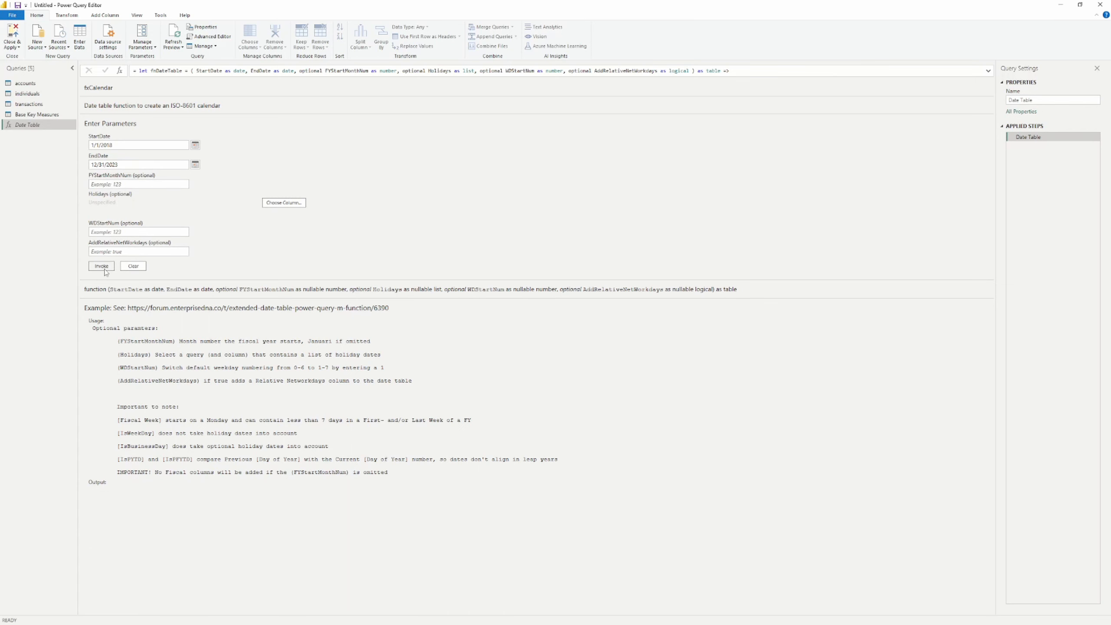
Invoke the date function with the entered dates and look through the Date column's filter values without applying a filter
{"action": "left_click", "coordinate": [104, 266]}
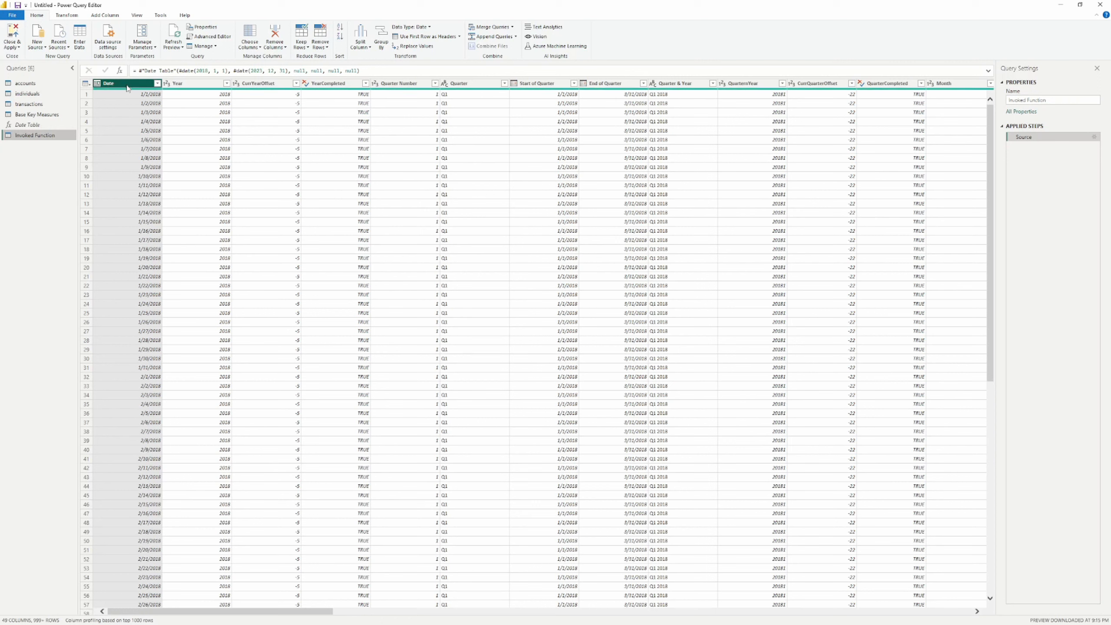
{"action": "left_click", "coordinate": [157, 84]}
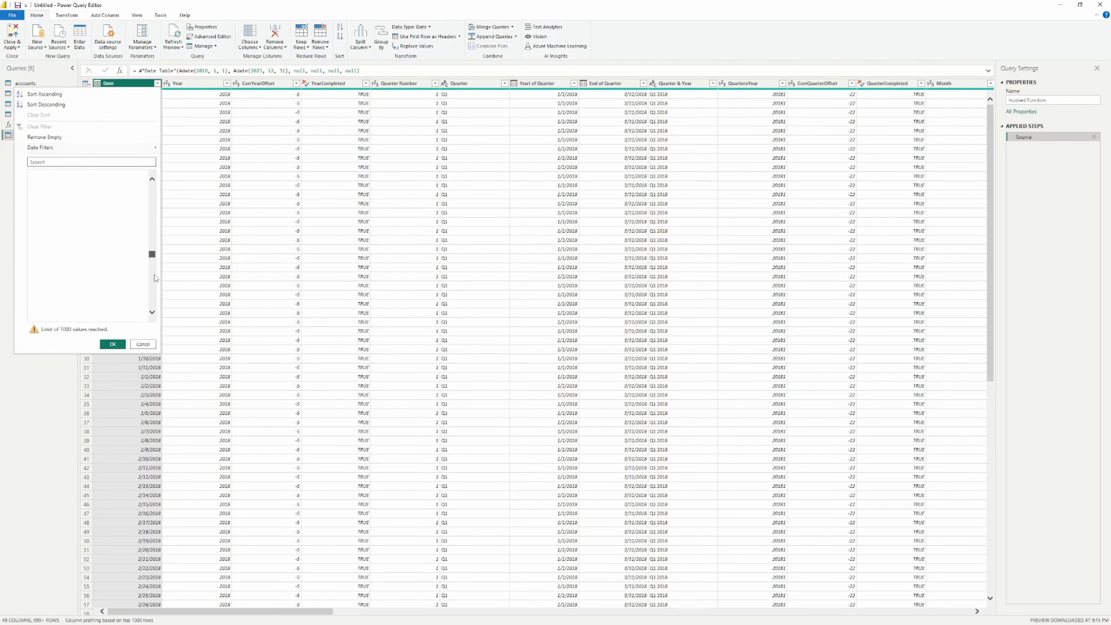
{"action": "left_click", "coordinate": [68, 449]}
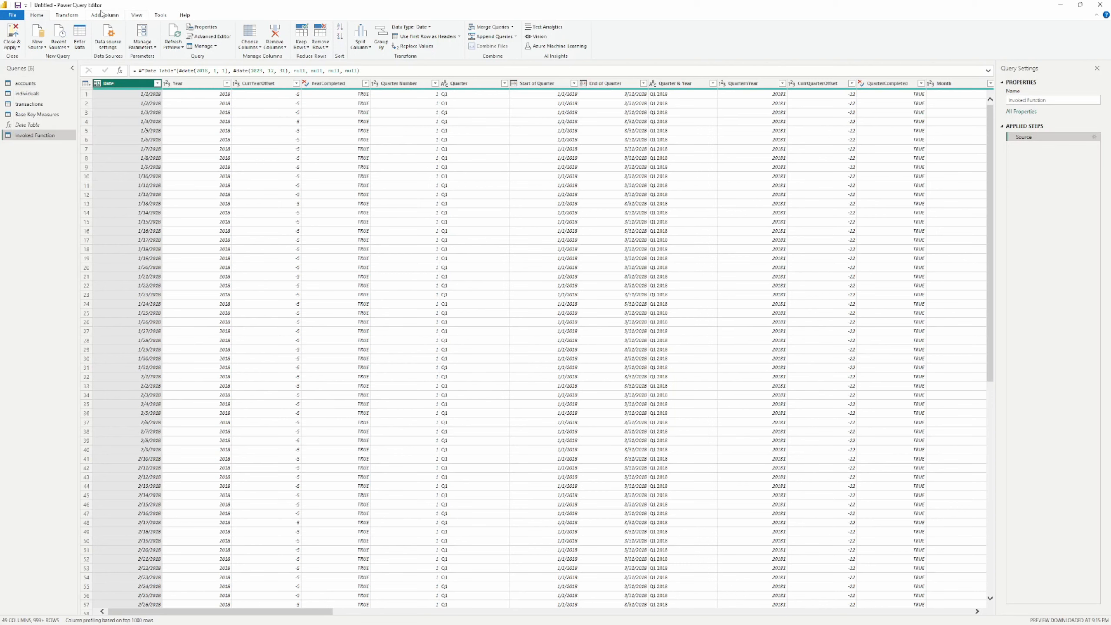
Rename the function query as Date Function and the Invoked Function query as Date Table
{"action": "double_click", "coordinate": [35, 125]}
{"action": "type", "text": "D"}
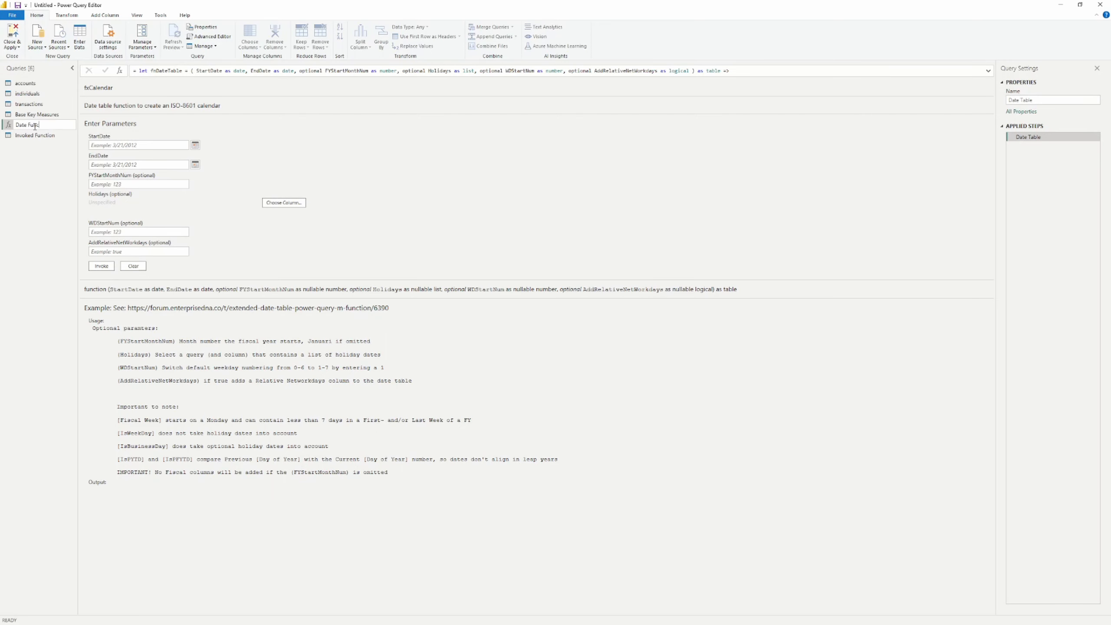
{"action": "key", "text": "Return"}
{"action": "double_click", "coordinate": [34, 135]}
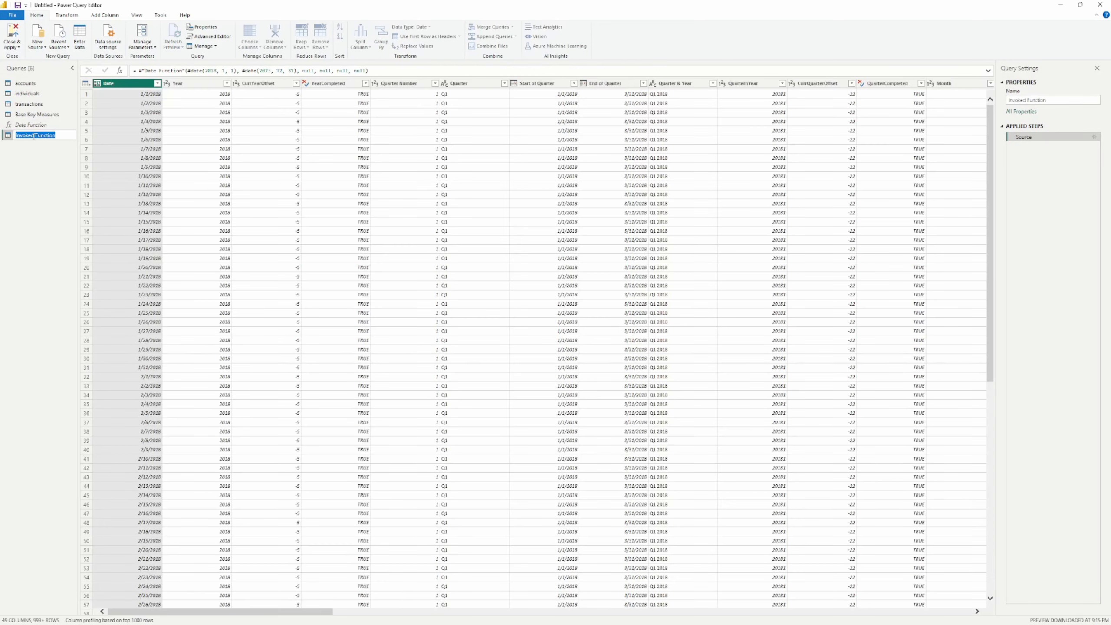
{"action": "type", "text": "Date Table"}
{"action": "key", "text": "Return"}
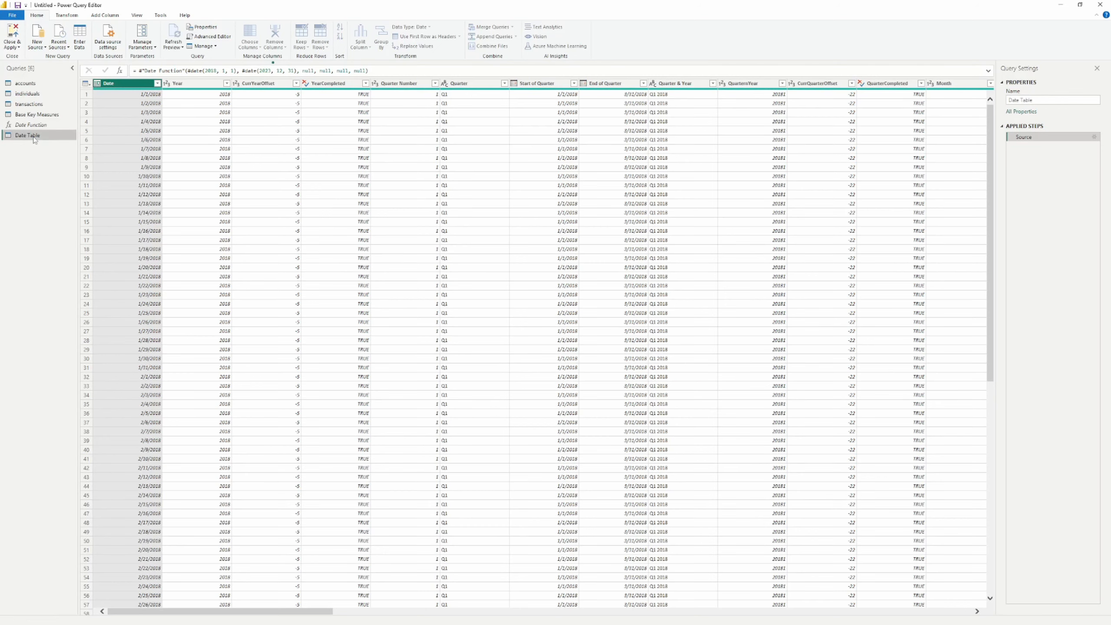
Close and apply the query changes, and move Date Table below Base Key Measures in the model view
{"action": "left_click", "coordinate": [10, 30]}
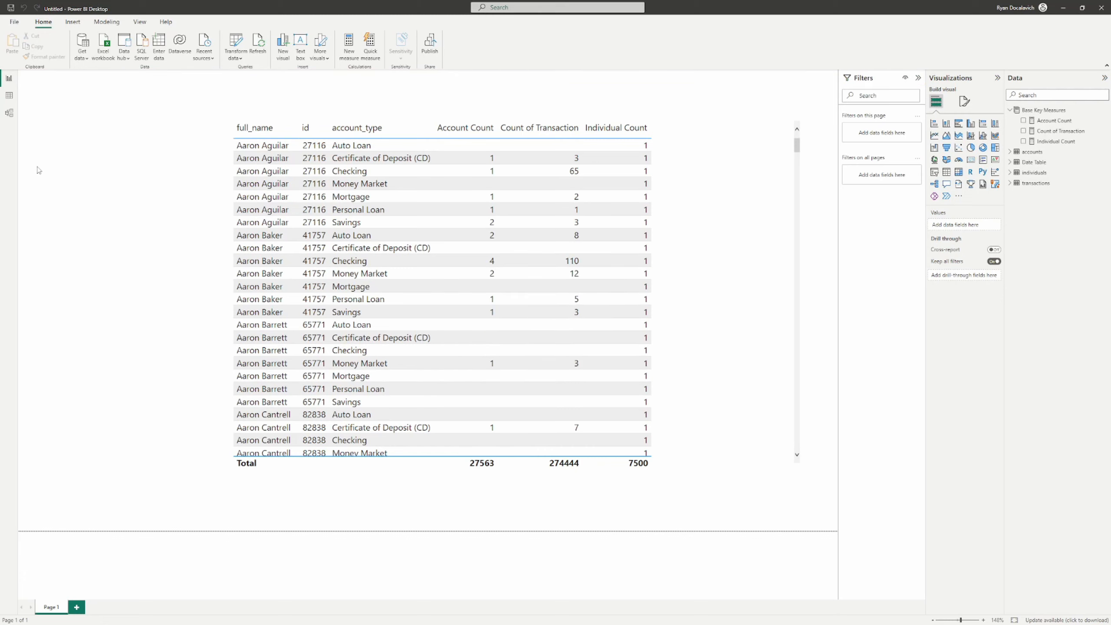
{"action": "left_click", "coordinate": [9, 112]}
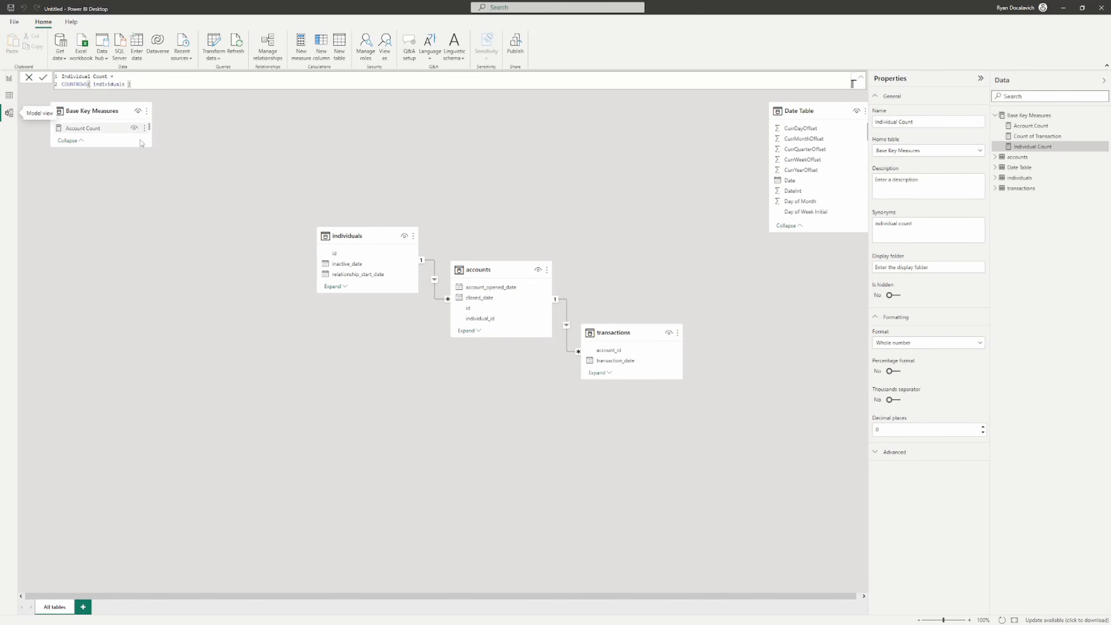
{"action": "left_click", "coordinate": [67, 84]}
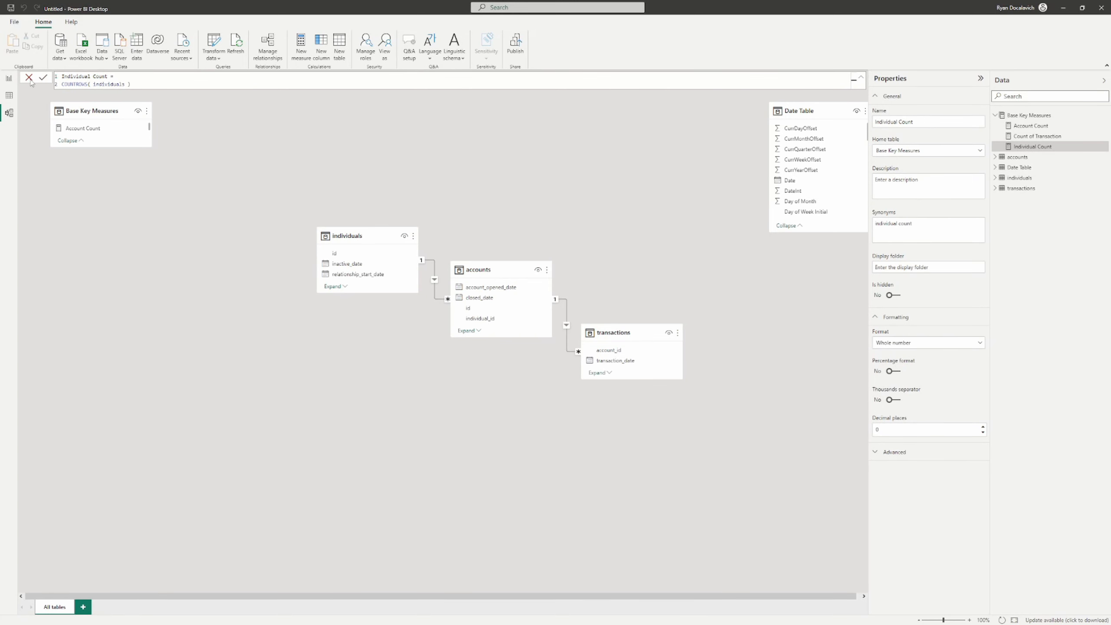
{"action": "left_click", "coordinate": [30, 78]}
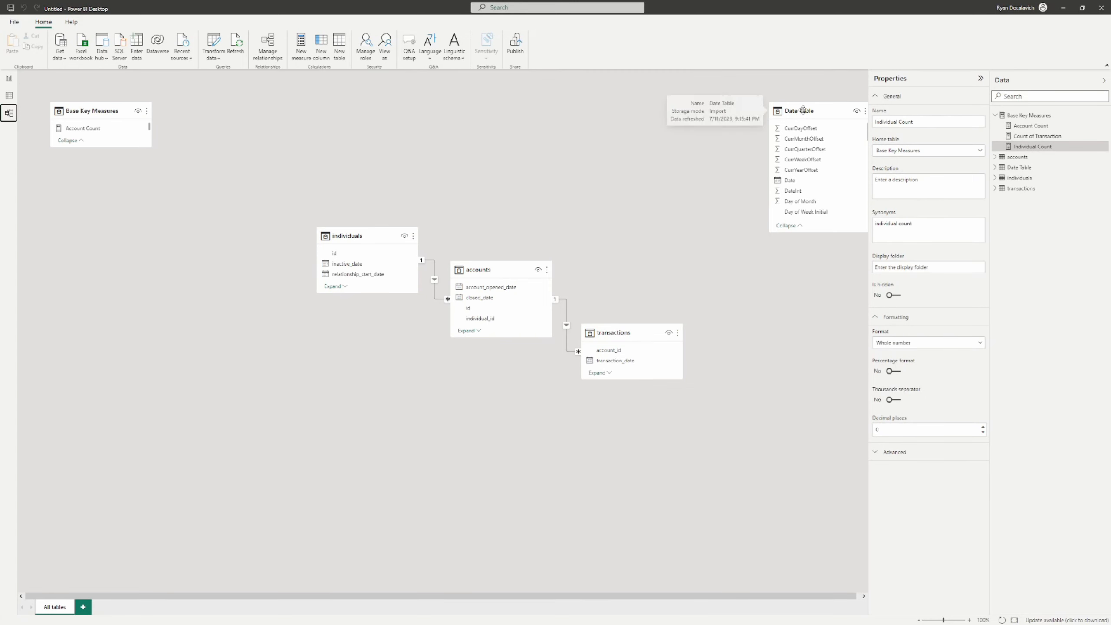
{"action": "left_click_drag", "start_coordinate": [802, 109], "coordinate": [84, 182]}
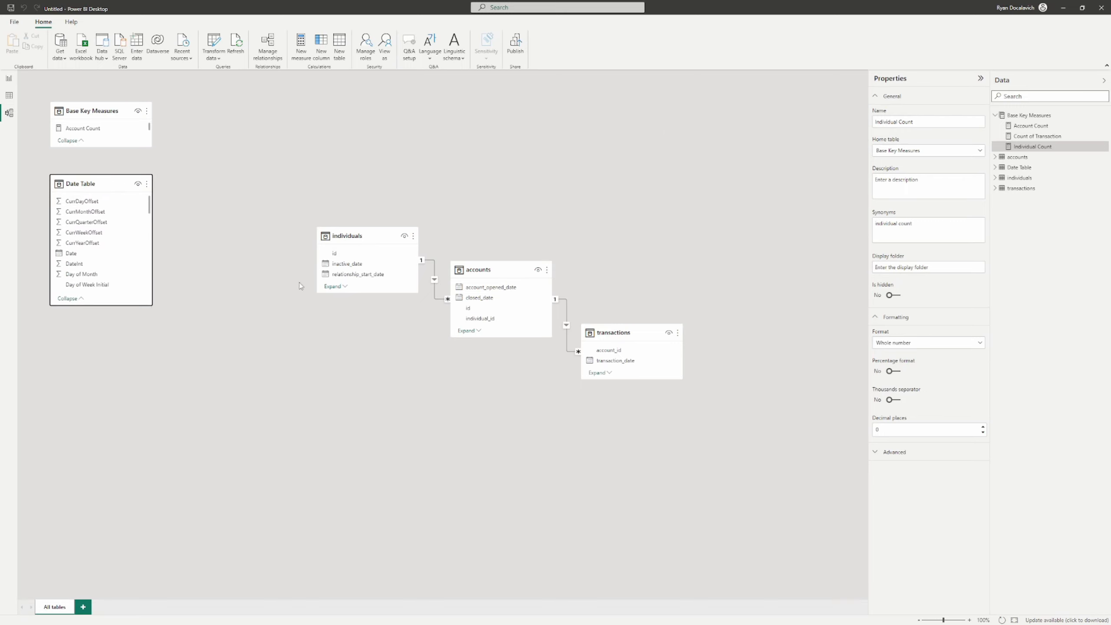
Expand the individuals, accounts and transactions table cards in the model diagram to show all their fields
{"action": "left_click", "coordinate": [337, 287]}
{"action": "left_click", "coordinate": [468, 330]}
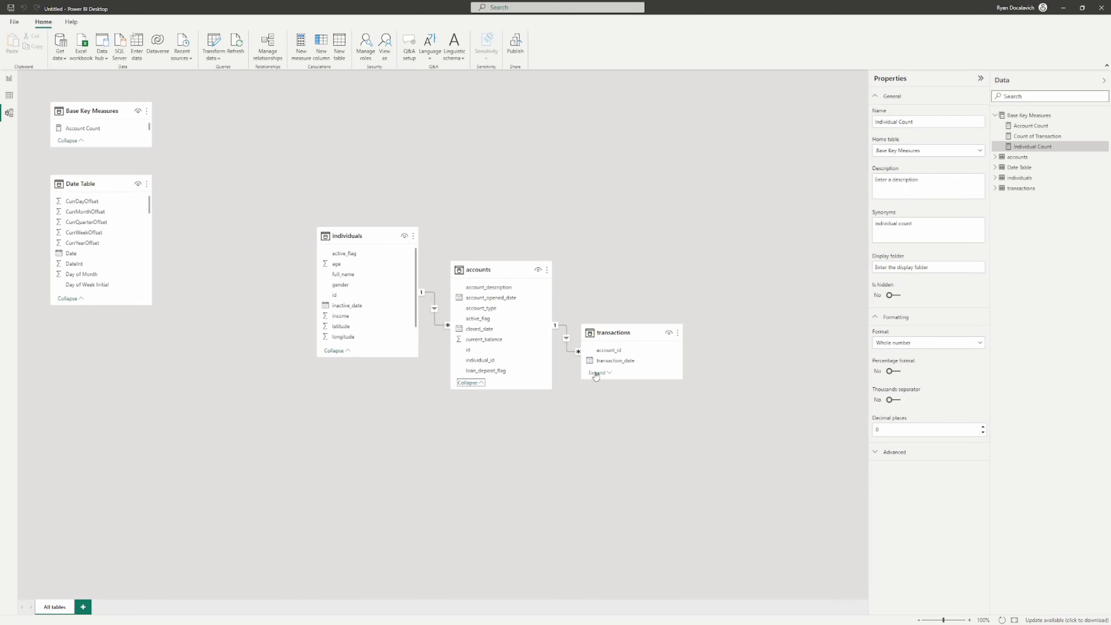
{"action": "left_click", "coordinate": [597, 372]}
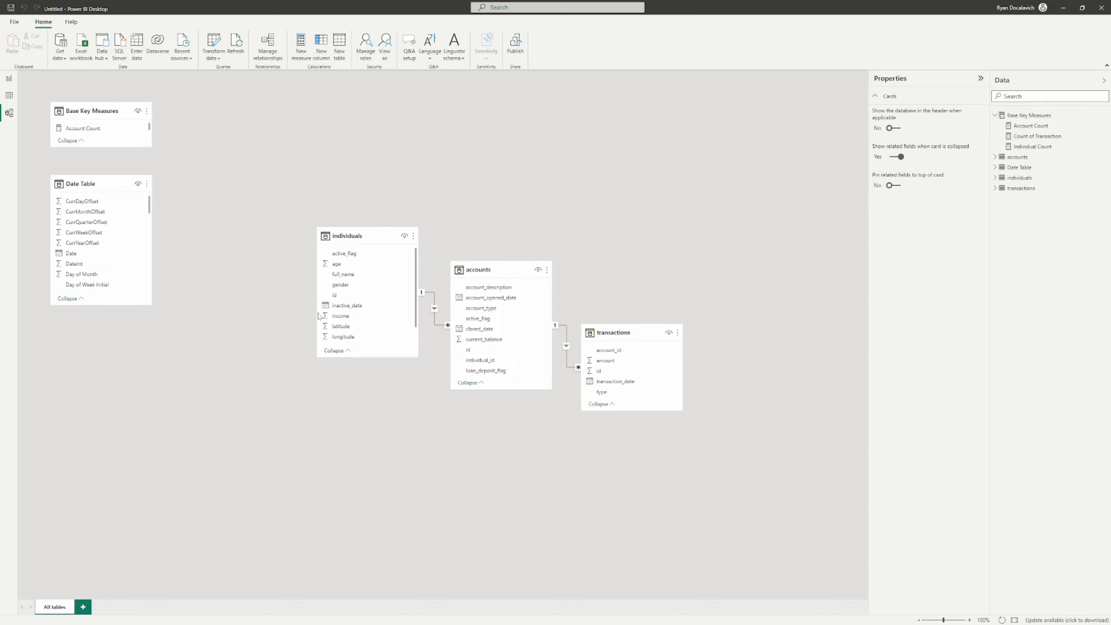
Create relationships from Date Table's Date to relationship_start_date and to inactive_date in the individuals table
{"action": "scroll", "coordinate": [391, 305], "scroll_direction": "down", "scroll_amount": 1}
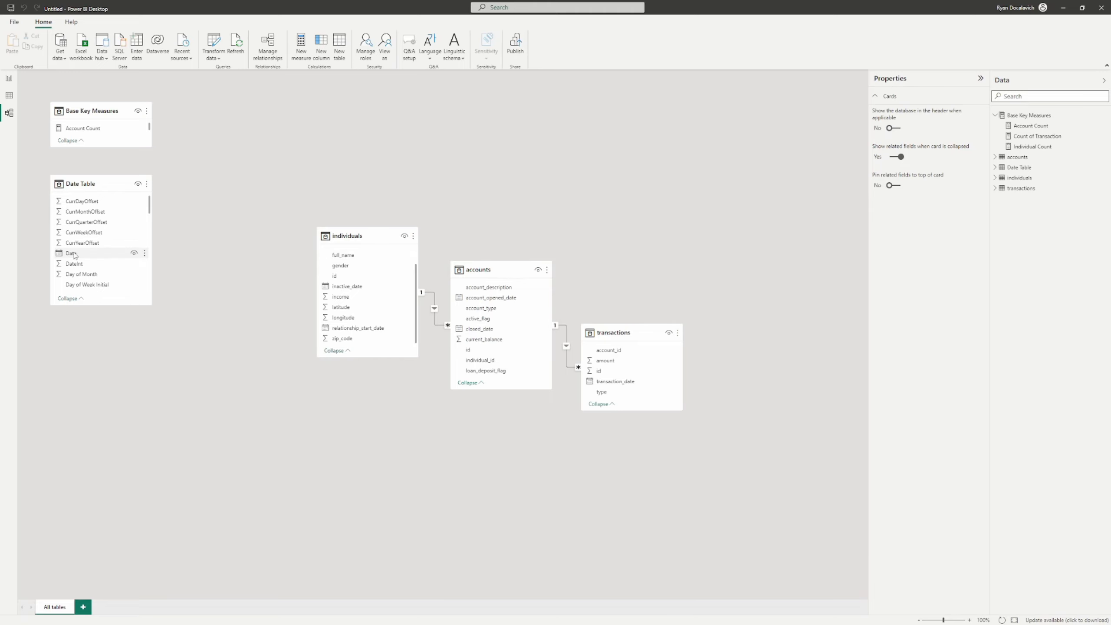
{"action": "left_click_drag", "start_coordinate": [74, 255], "coordinate": [355, 332]}
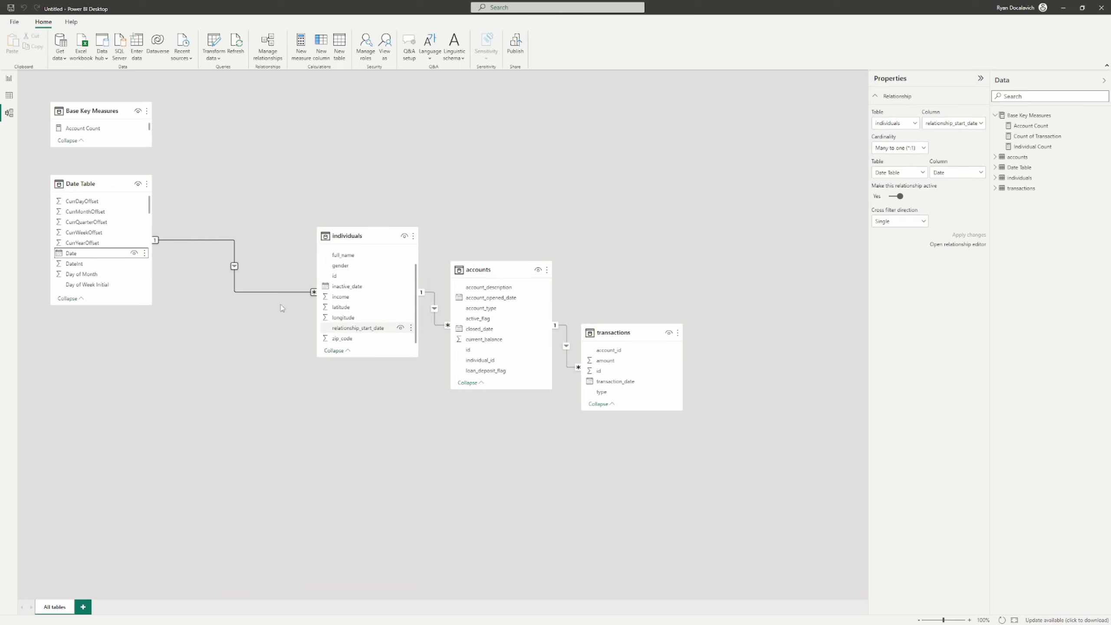
{"action": "left_click_drag", "start_coordinate": [74, 255], "coordinate": [360, 292]}
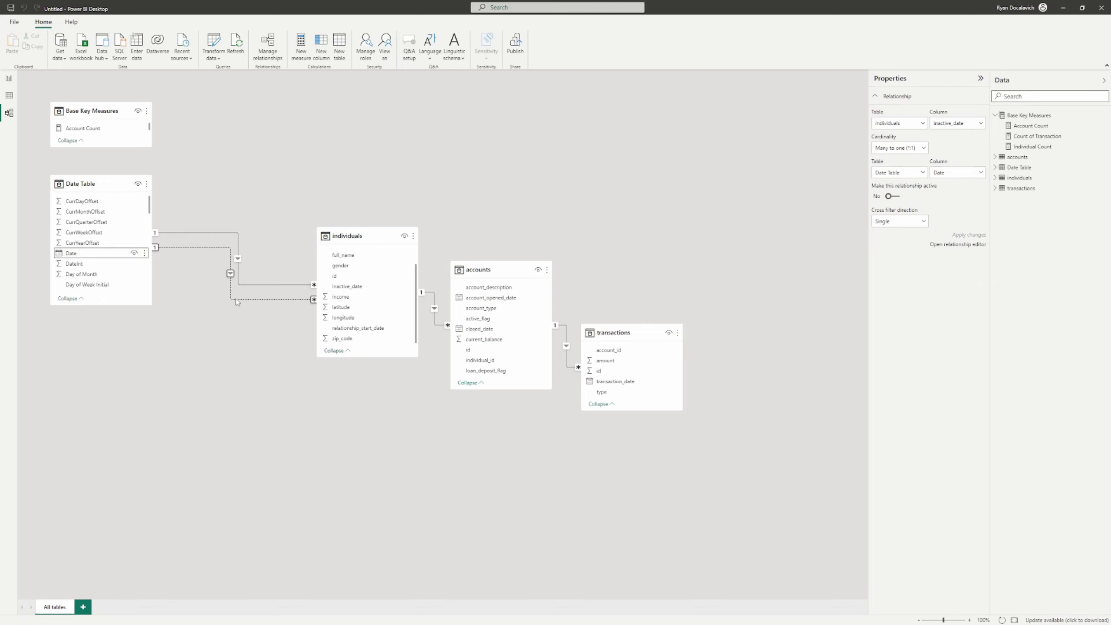
{"action": "left_click", "coordinate": [240, 300]}
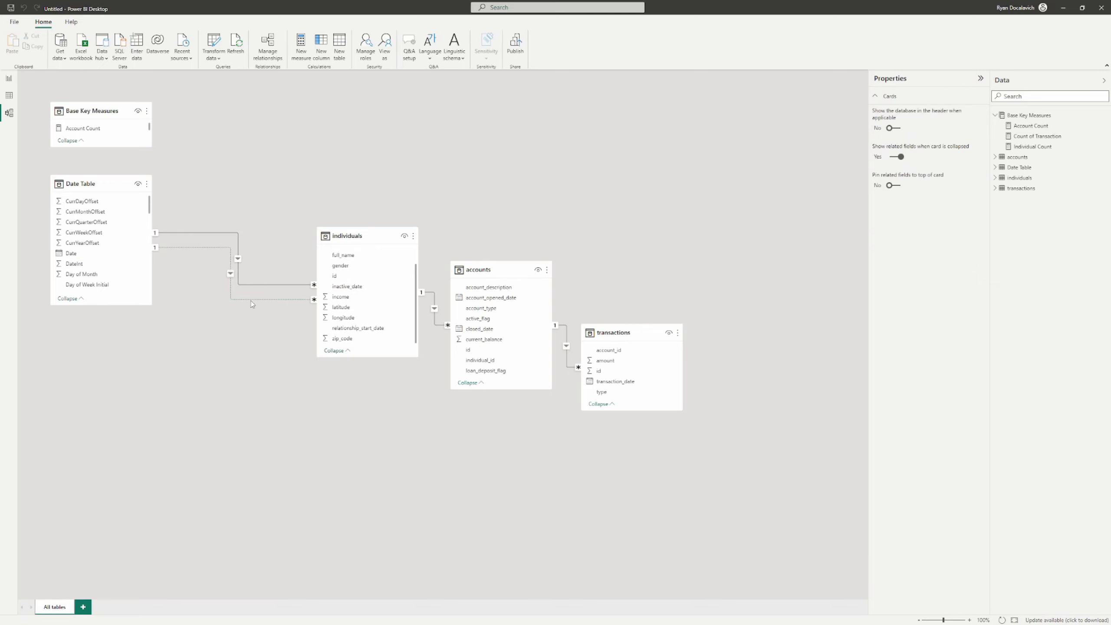
Make the relationship between Date Table's Date and relationship_start_date in individuals inactive and apply the change
{"action": "scroll", "coordinate": [247, 300], "scroll_direction": "up", "scroll_amount": 4}
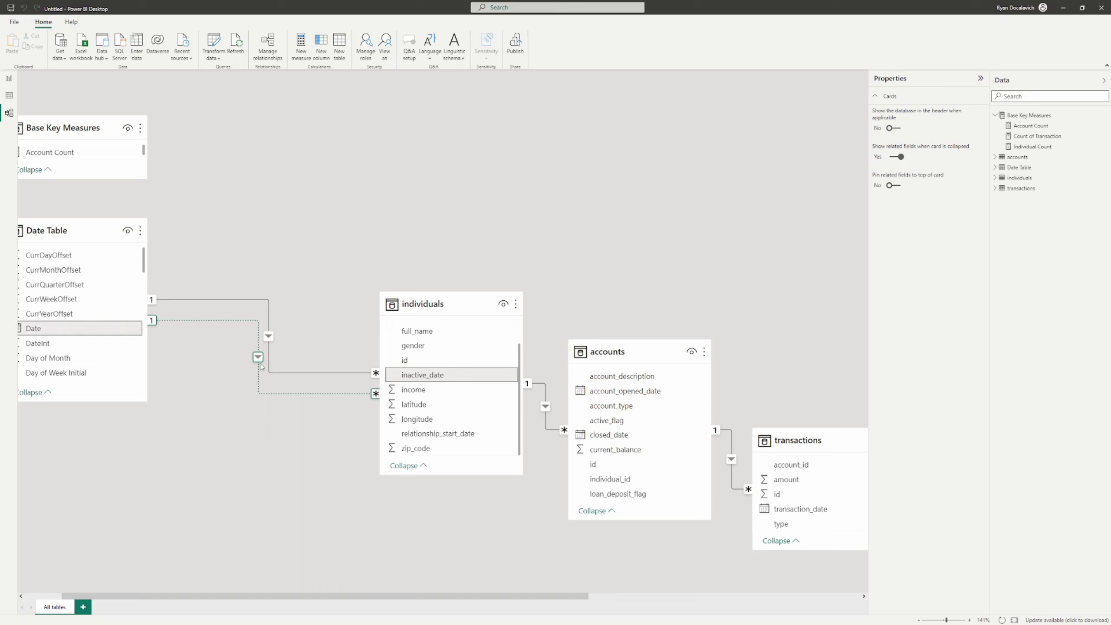
{"action": "left_click", "coordinate": [259, 367]}
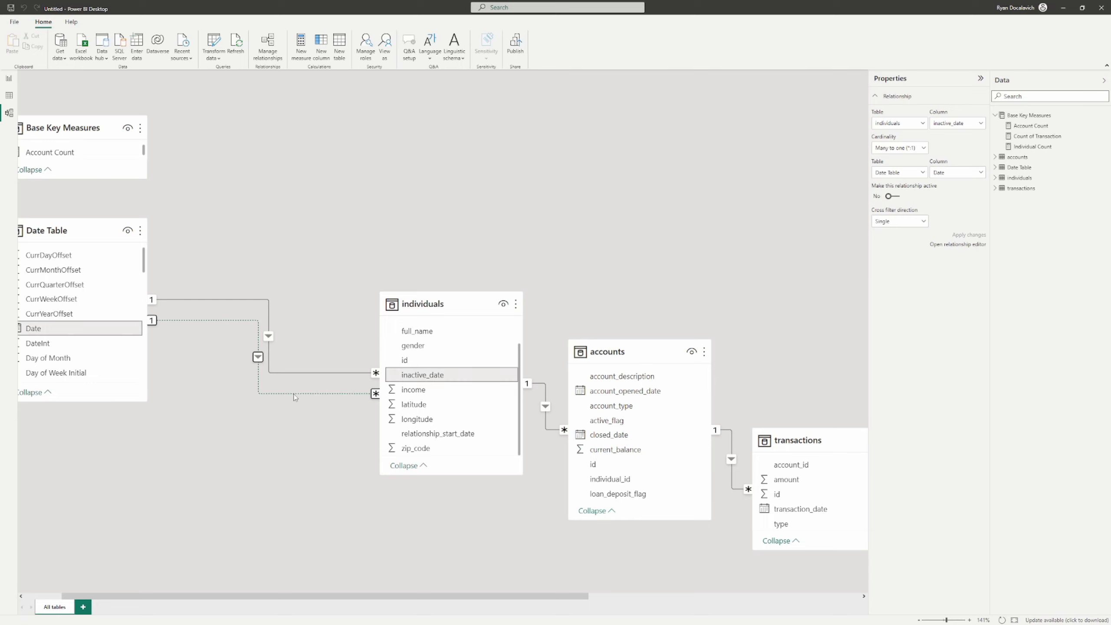
{"action": "left_click", "coordinate": [314, 375]}
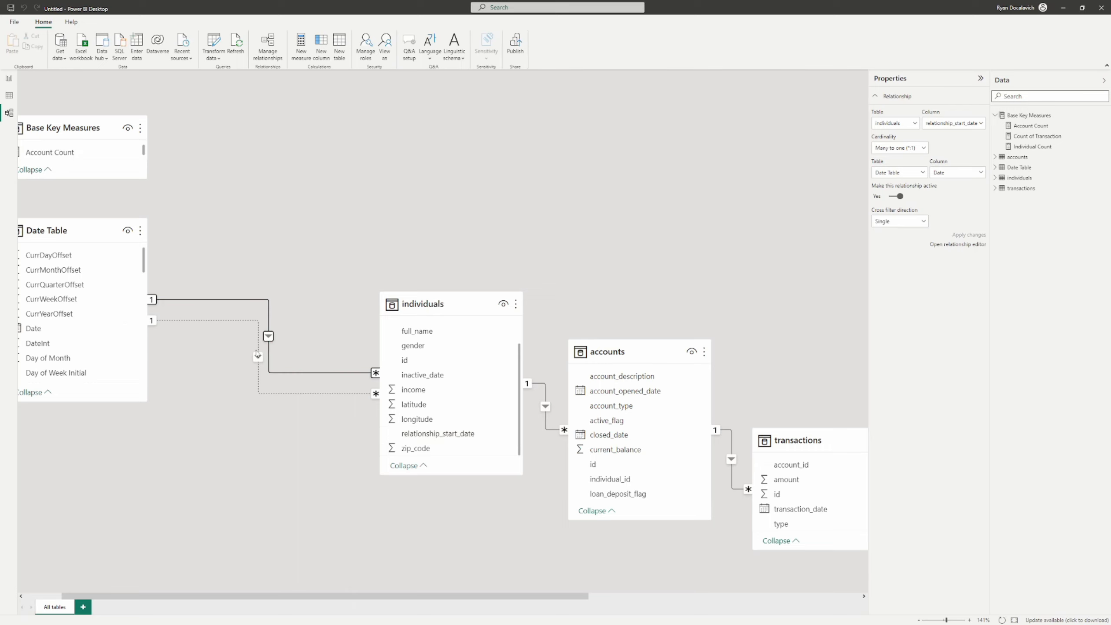
{"action": "left_click", "coordinate": [896, 197]}
{"action": "scroll", "coordinate": [458, 212], "scroll_direction": "right", "scroll_amount": 2}
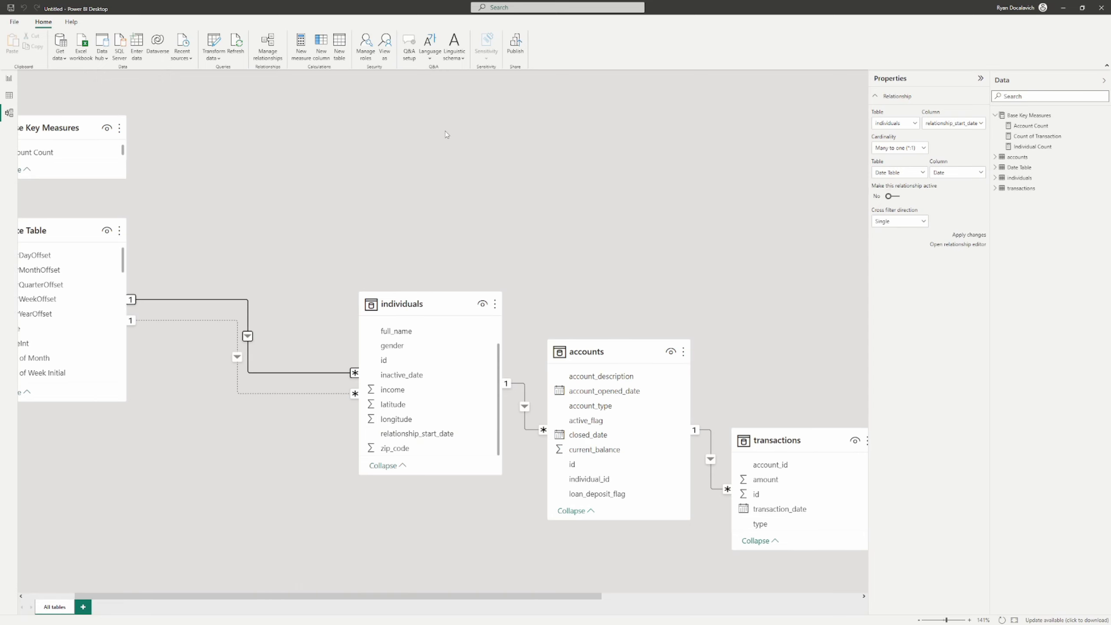
{"action": "left_click", "coordinate": [964, 235]}
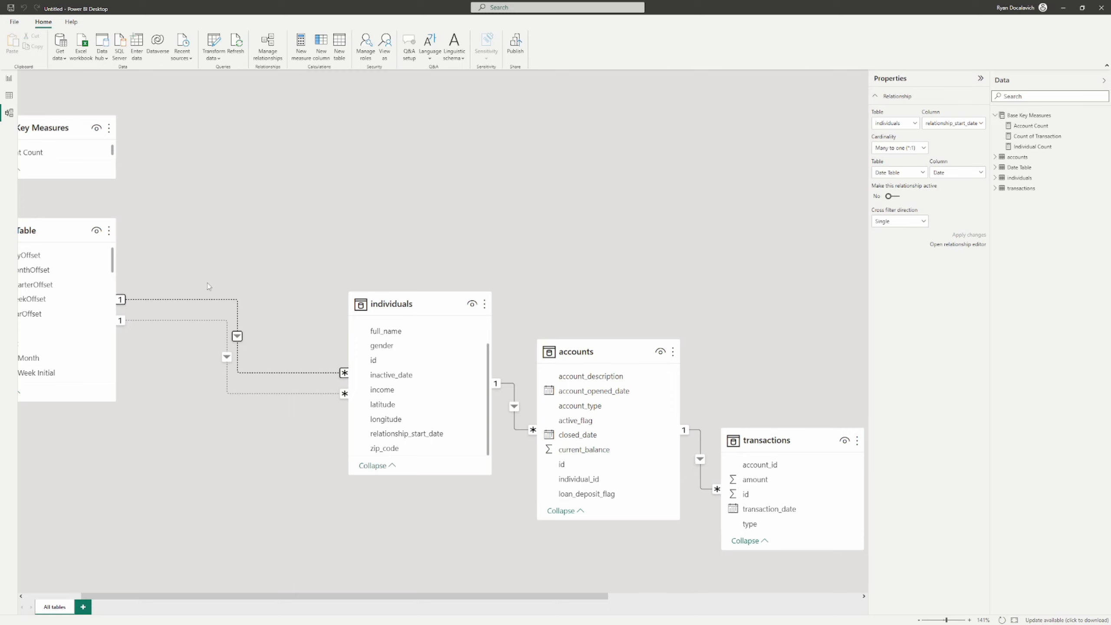
{"action": "scroll", "coordinate": [325, 244], "scroll_direction": "left", "scroll_amount": 2}
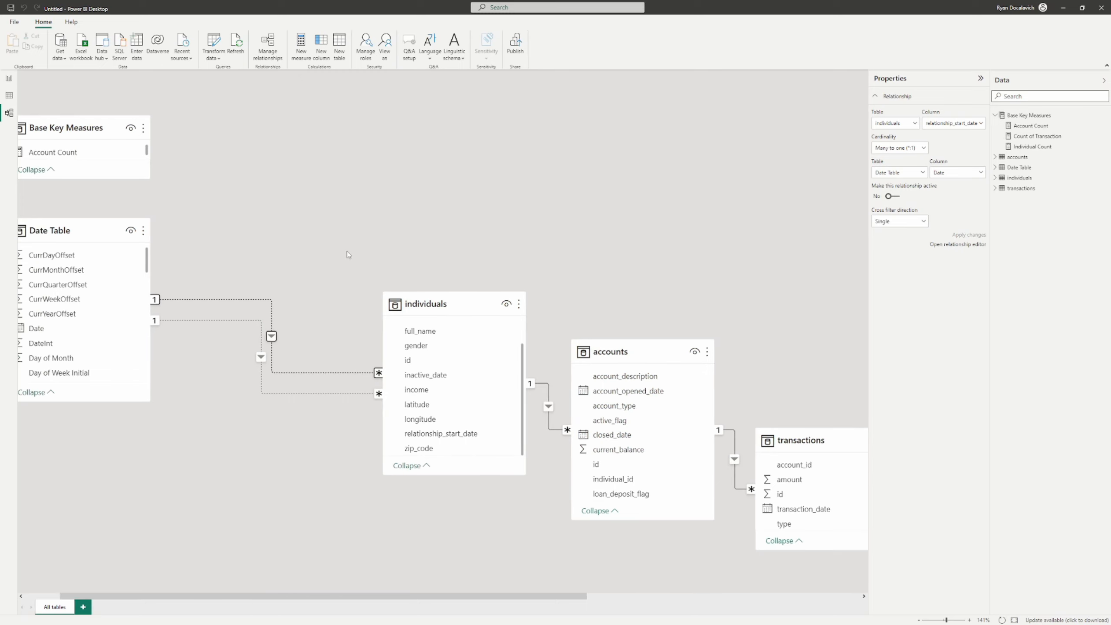
{"action": "scroll", "coordinate": [347, 255], "scroll_direction": "down", "scroll_amount": 3}
{"action": "left_click", "coordinate": [328, 285]}
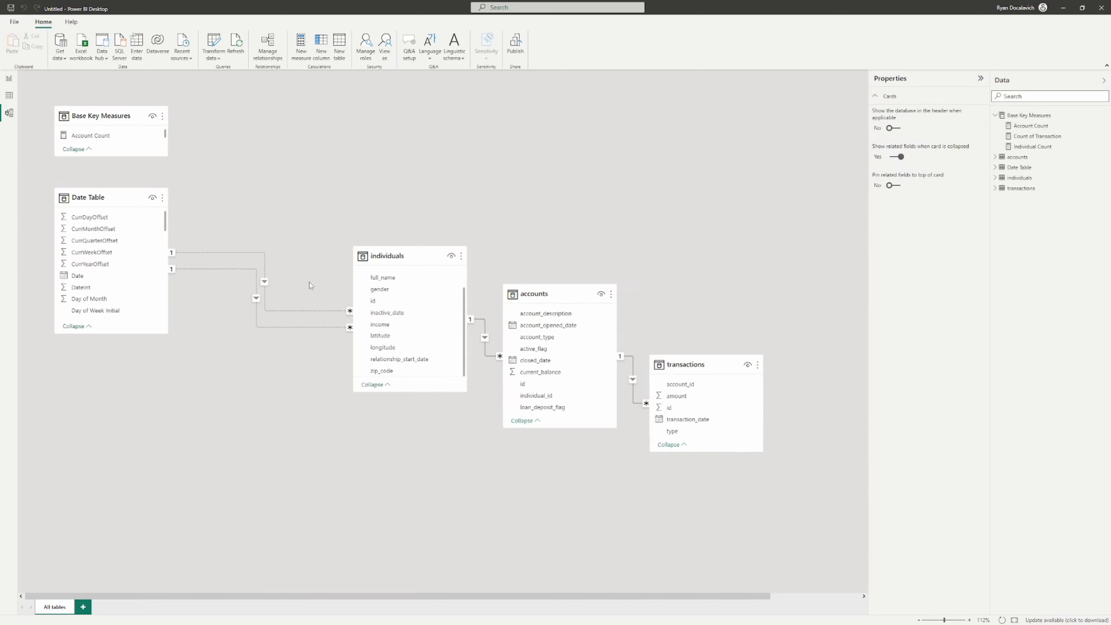
Relate Date Table's Date to transaction_date in transactions, and move the transactions and accounts cards lower in the diagram
{"action": "left_click_drag", "start_coordinate": [78, 275], "coordinate": [691, 420]}
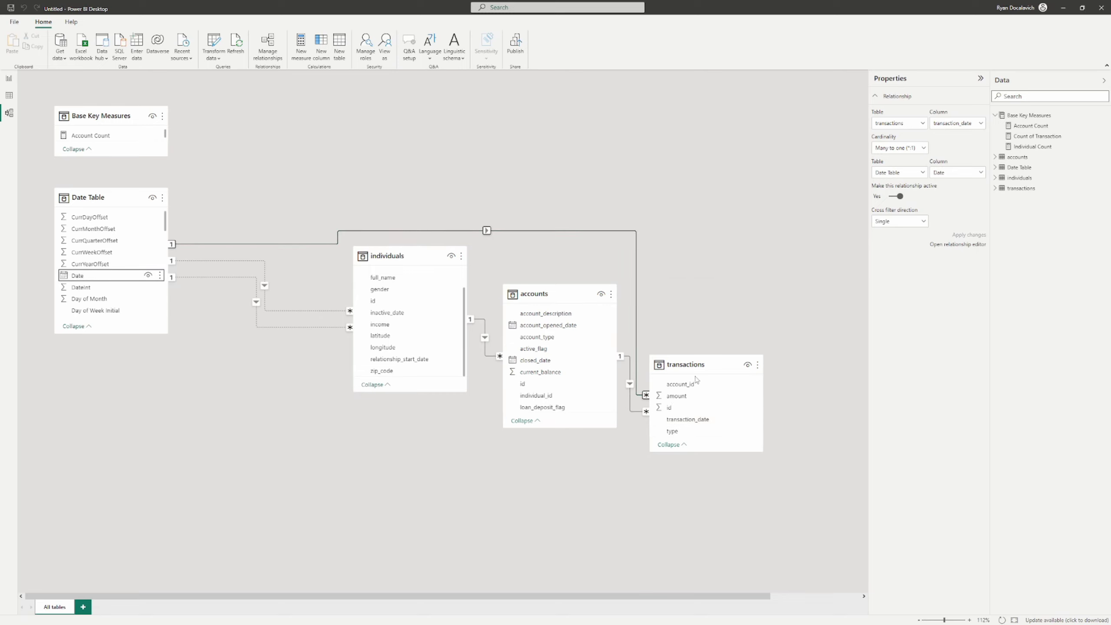
{"action": "left_click_drag", "start_coordinate": [699, 363], "coordinate": [764, 505]}
{"action": "left_click_drag", "start_coordinate": [551, 297], "coordinate": [565, 389]}
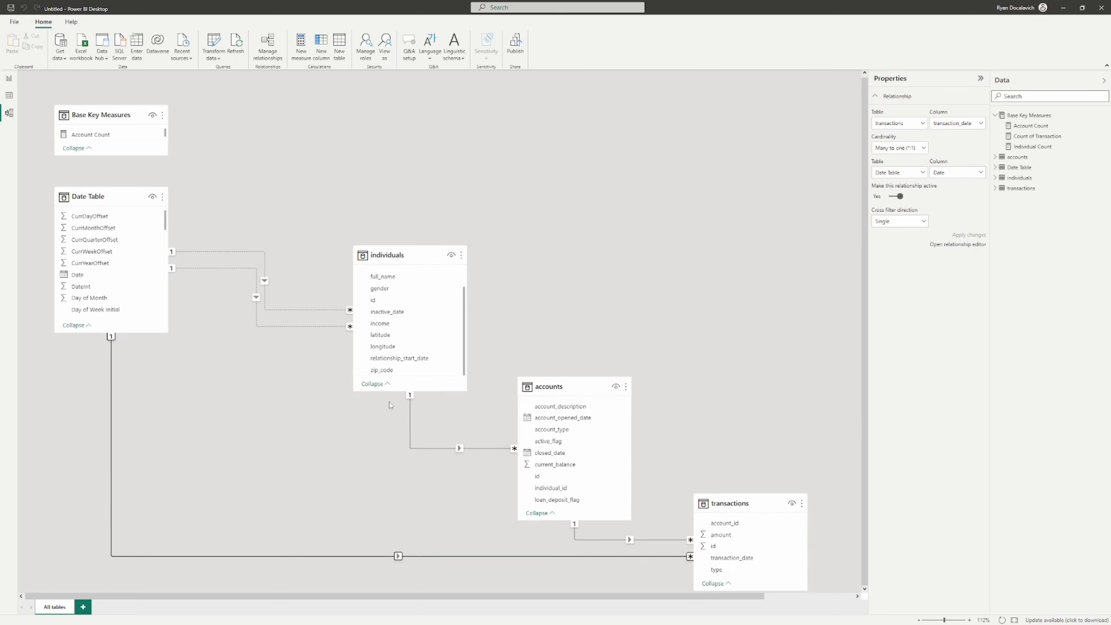
{"action": "left_click", "coordinate": [377, 500]}
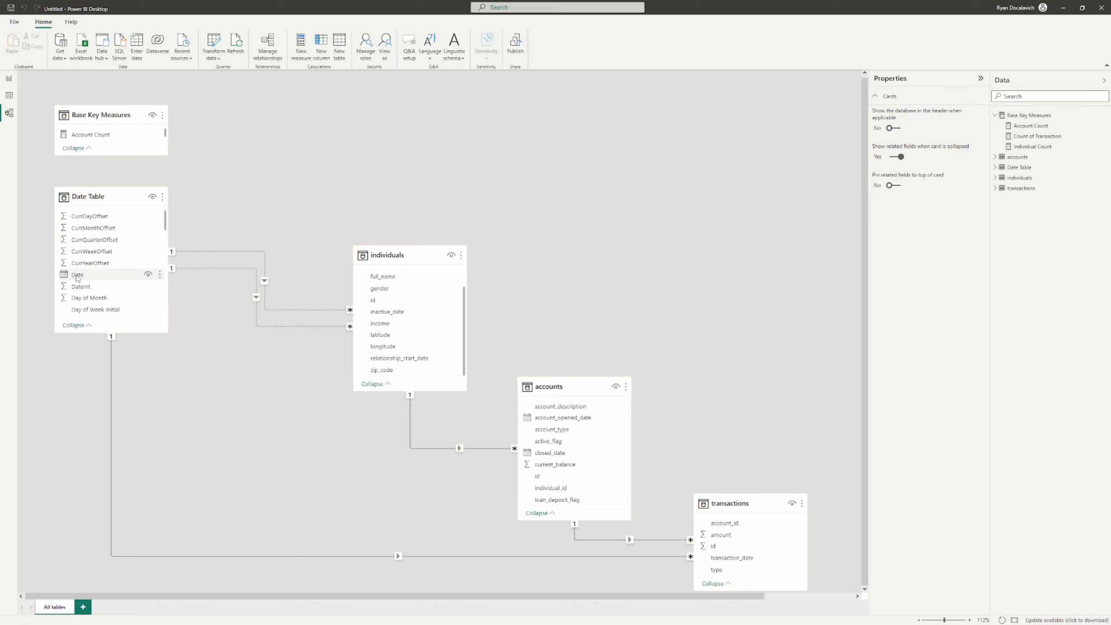
Try a relationship from Date Table's Date to closed_date in accounts, and delete it again
{"action": "left_click_drag", "start_coordinate": [78, 278], "coordinate": [545, 457]}
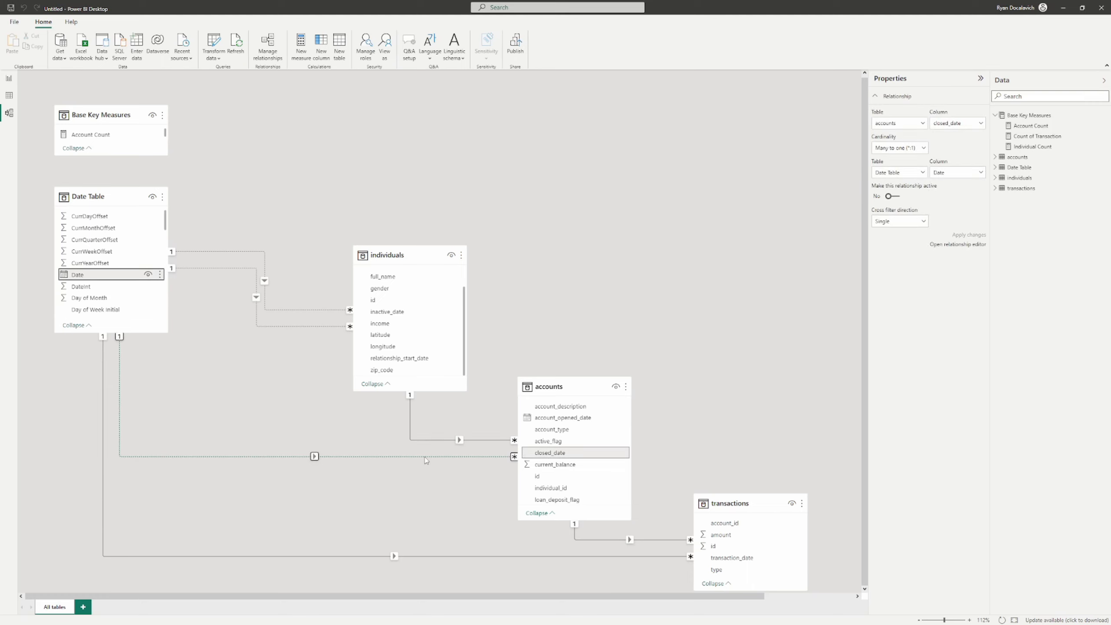
{"action": "left_click", "coordinate": [430, 472]}
{"action": "left_click", "coordinate": [421, 456]}
{"action": "key", "text": "Delete"}
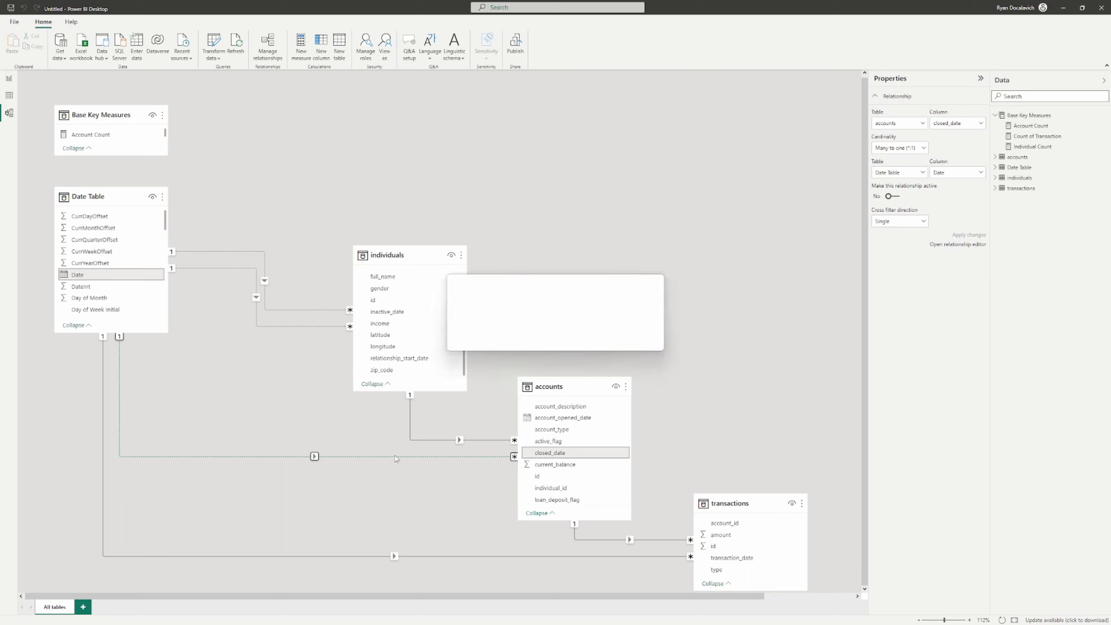
{"action": "left_click", "coordinate": [604, 334]}
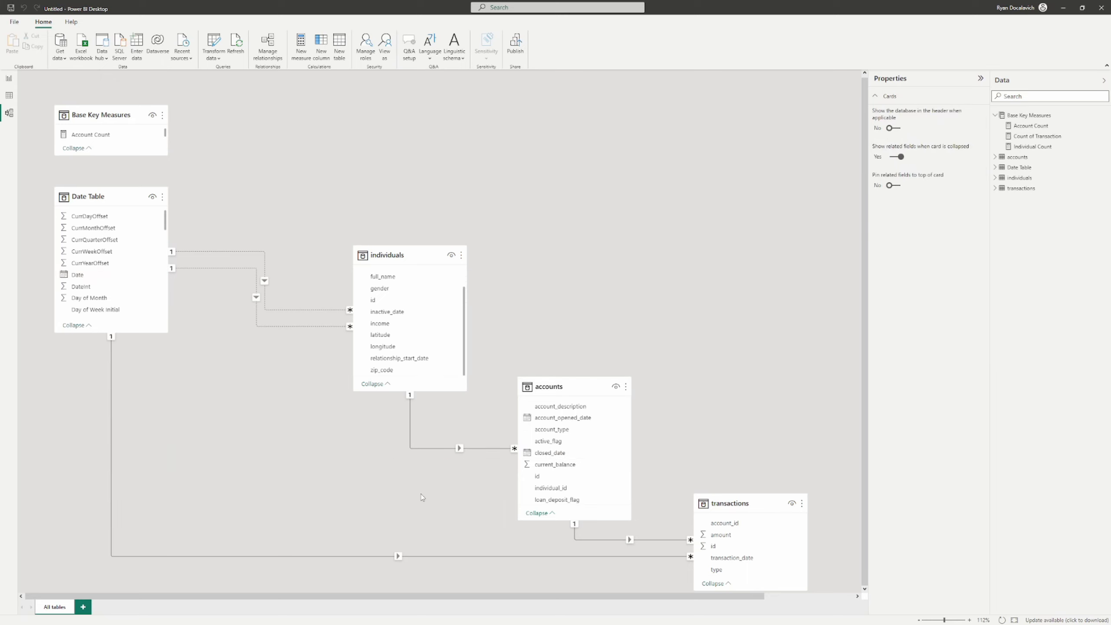
Delete the relationship between Date Table's Date and transaction_date in transactions
{"action": "left_click", "coordinate": [428, 556]}
{"action": "key", "text": "Delete"}
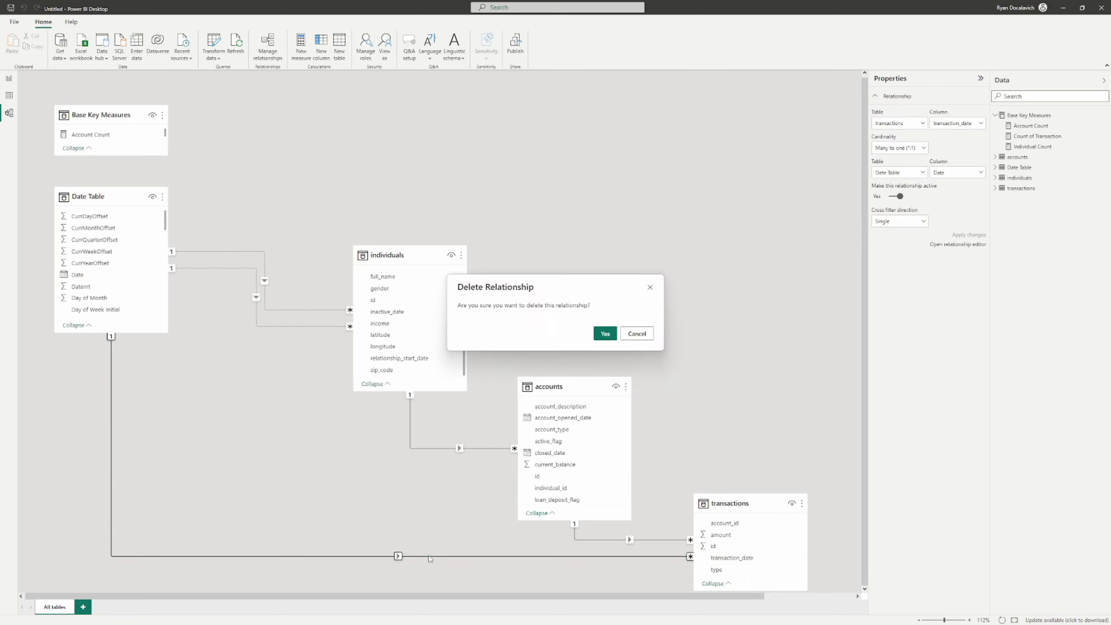
{"action": "left_click", "coordinate": [604, 333]}
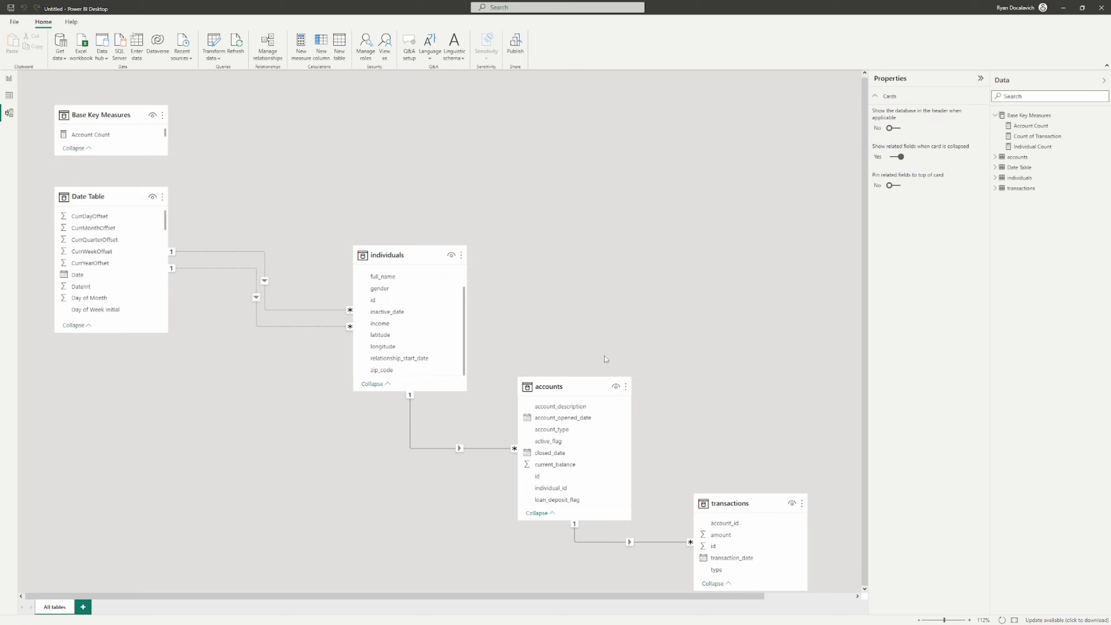
Create relationships from Date Table's Date to transaction_date in transactions and to closed_date in accounts
{"action": "left_click_drag", "start_coordinate": [76, 274], "coordinate": [761, 563]}
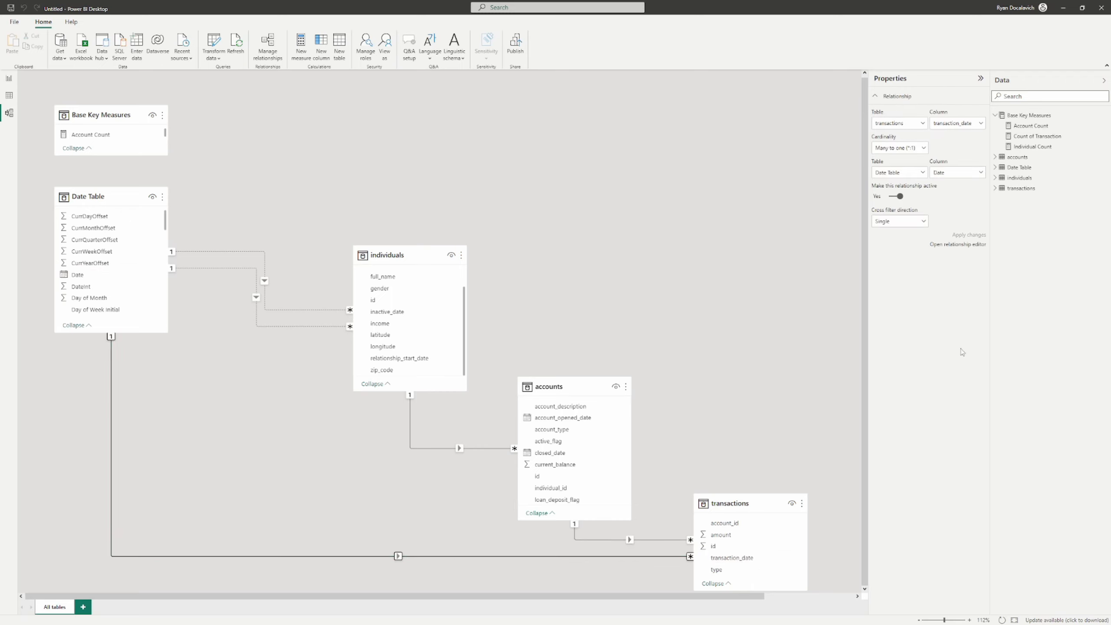
{"action": "left_click", "coordinate": [315, 460]}
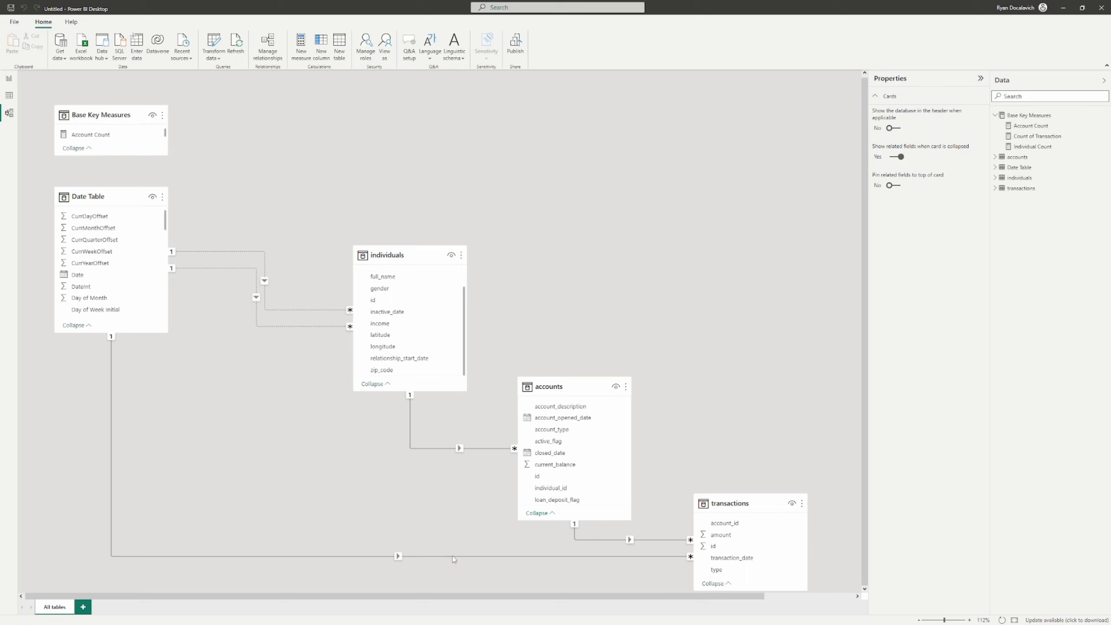
{"action": "left_click_drag", "start_coordinate": [97, 274], "coordinate": [556, 457]}
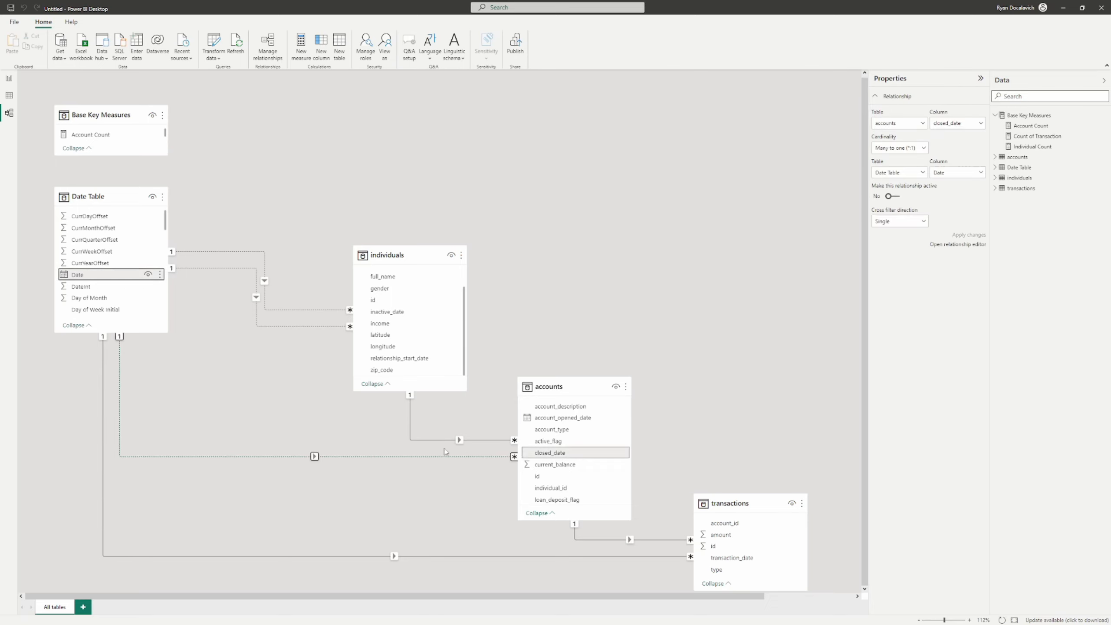
Try to make the relationship between Date Table's Date and closed_date active, and cancel the edit
{"action": "double_click", "coordinate": [287, 458]}
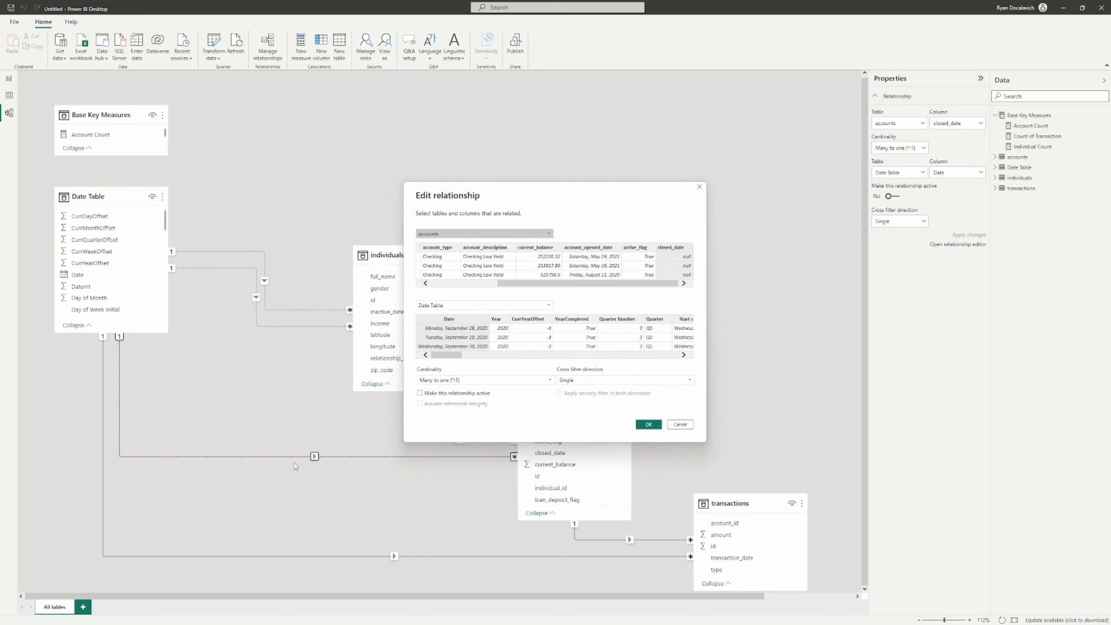
{"action": "left_click", "coordinate": [420, 394]}
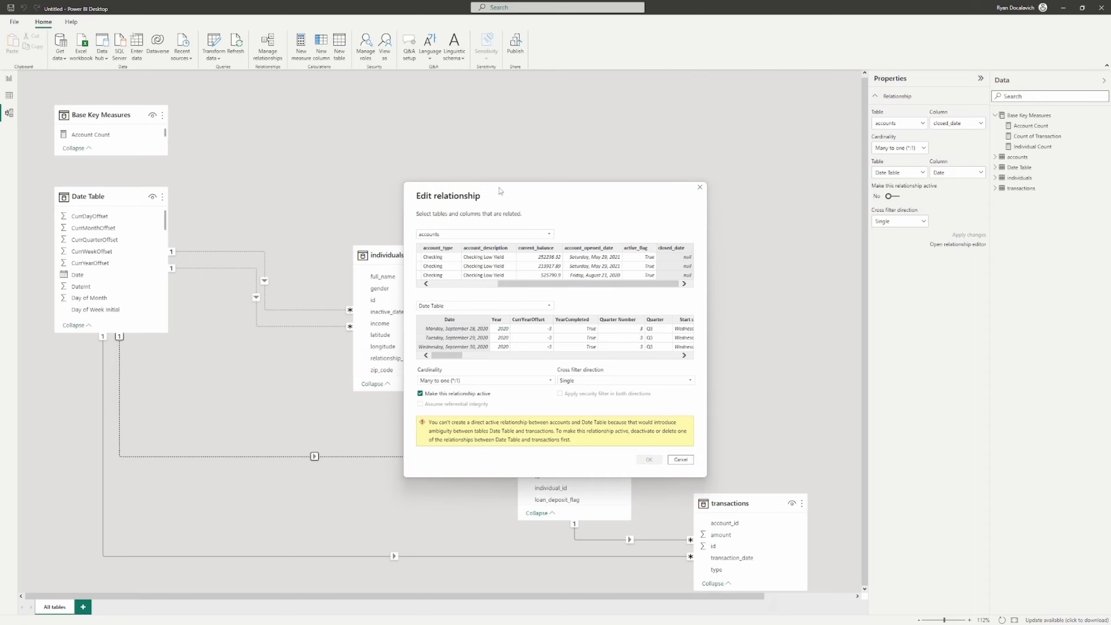
{"action": "left_click_drag", "start_coordinate": [529, 188], "coordinate": [332, 148]}
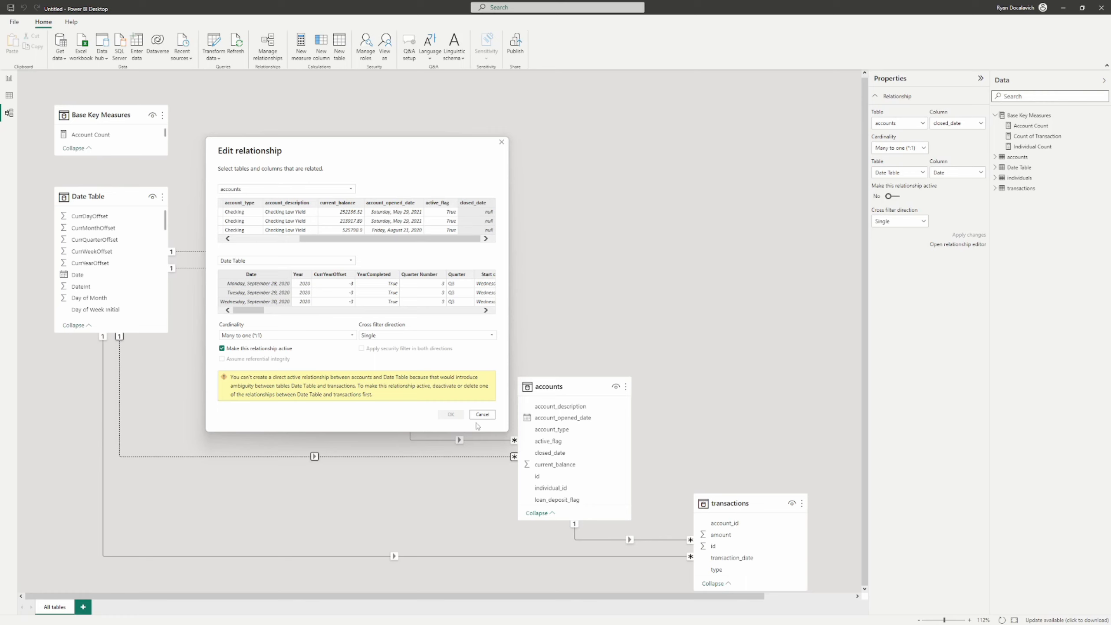
{"action": "left_click", "coordinate": [241, 349]}
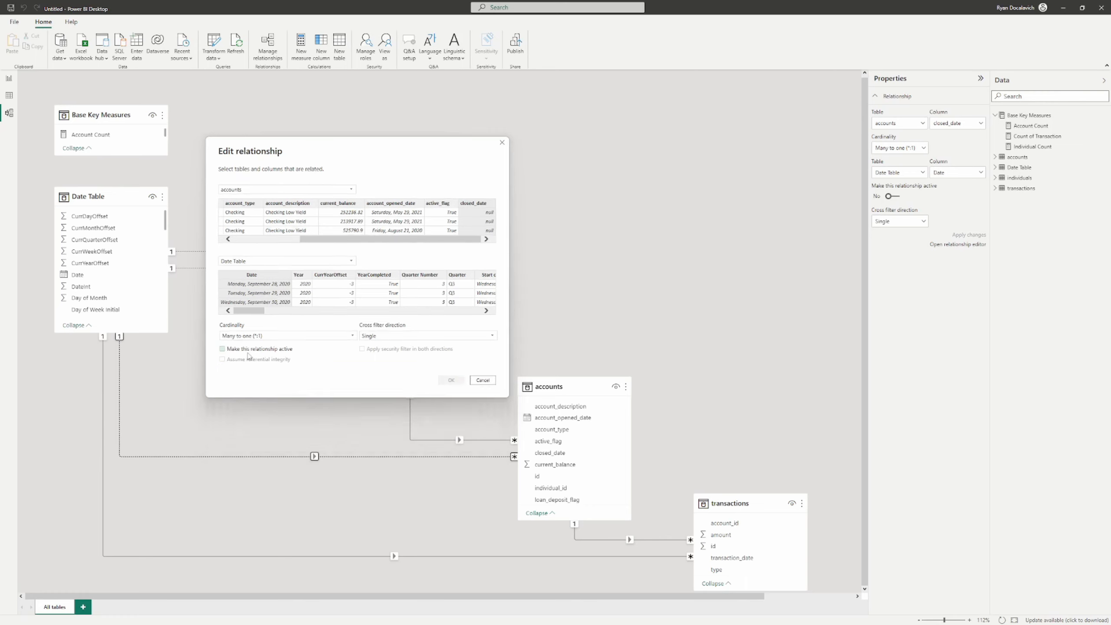
{"action": "left_click", "coordinate": [482, 380]}
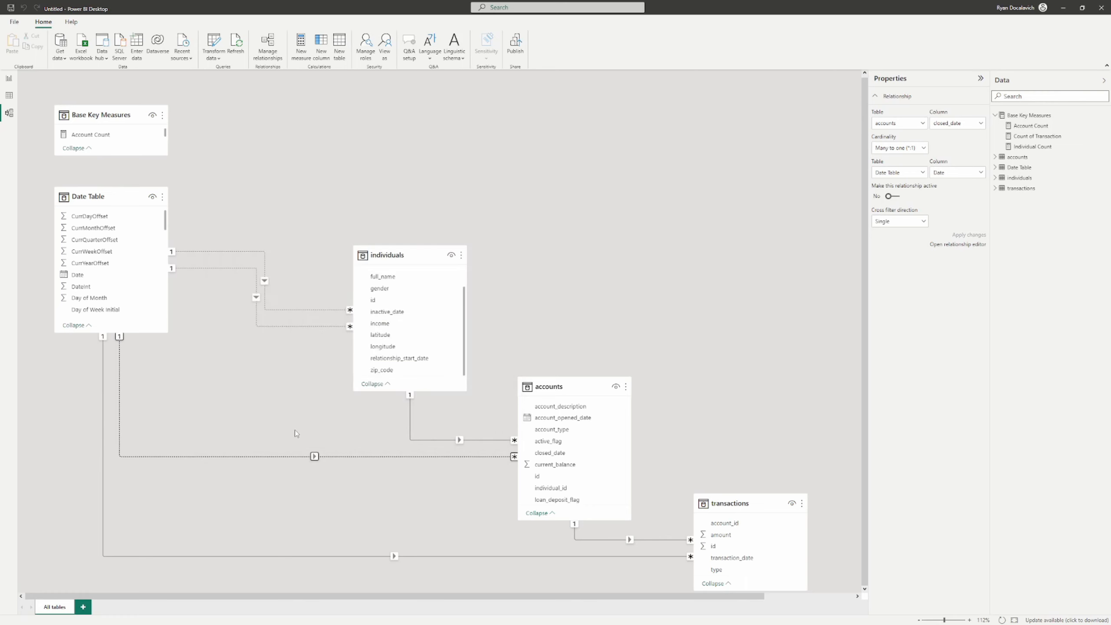
Create a relationship from Date Table's Date to account_opened_date in the accounts table
{"action": "left_click", "coordinate": [322, 384]}
{"action": "left_click", "coordinate": [315, 458]}
{"action": "left_click_drag", "start_coordinate": [70, 275], "coordinate": [573, 422]}
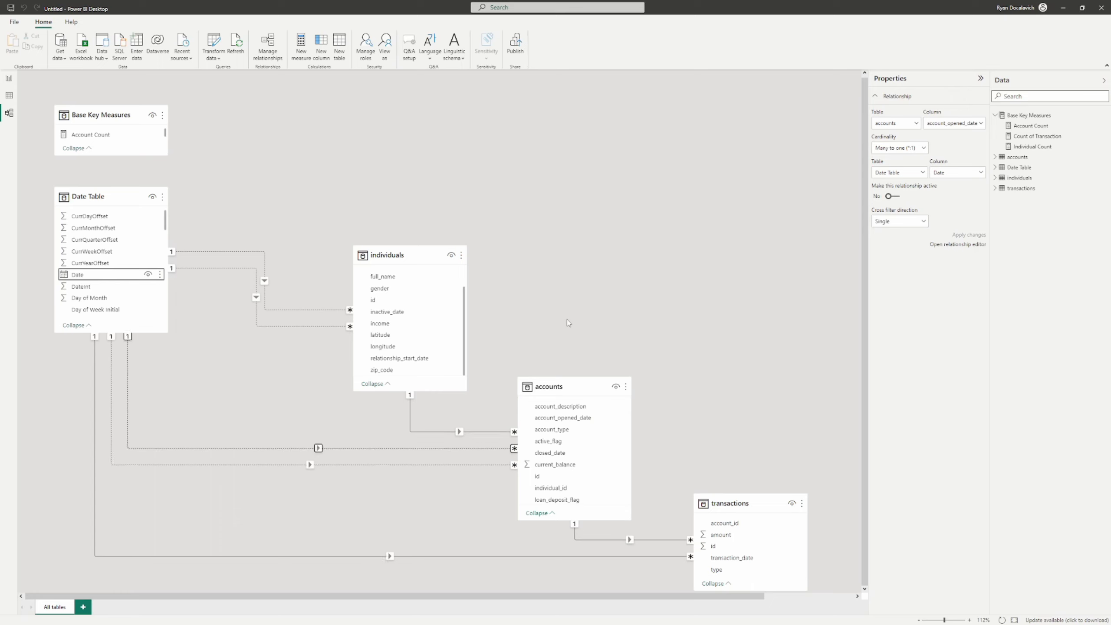
{"action": "left_click", "coordinate": [315, 454]}
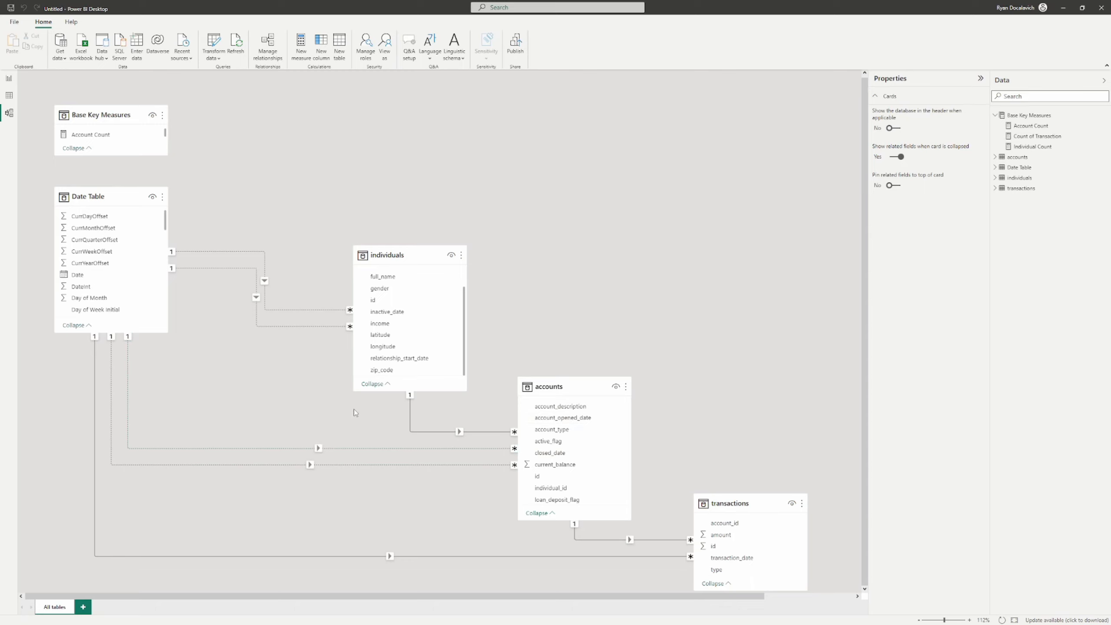
Collapse the individuals, accounts and transactions cards so they list only their related fields
{"action": "left_click", "coordinate": [373, 383]}
{"action": "left_click", "coordinate": [538, 513]}
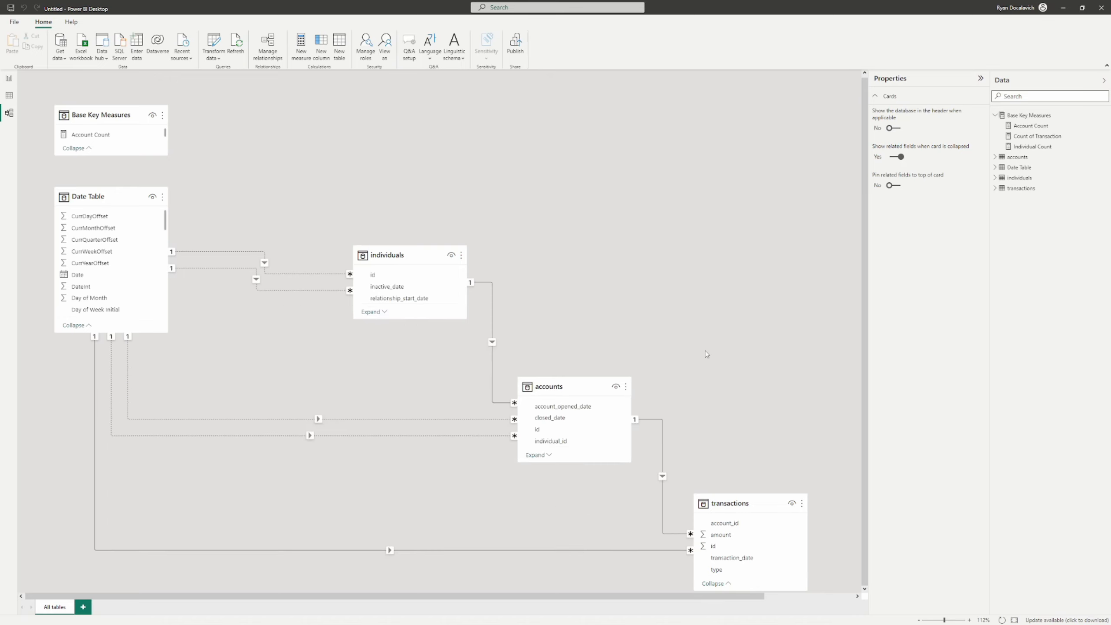
{"action": "left_click", "coordinate": [715, 584]}
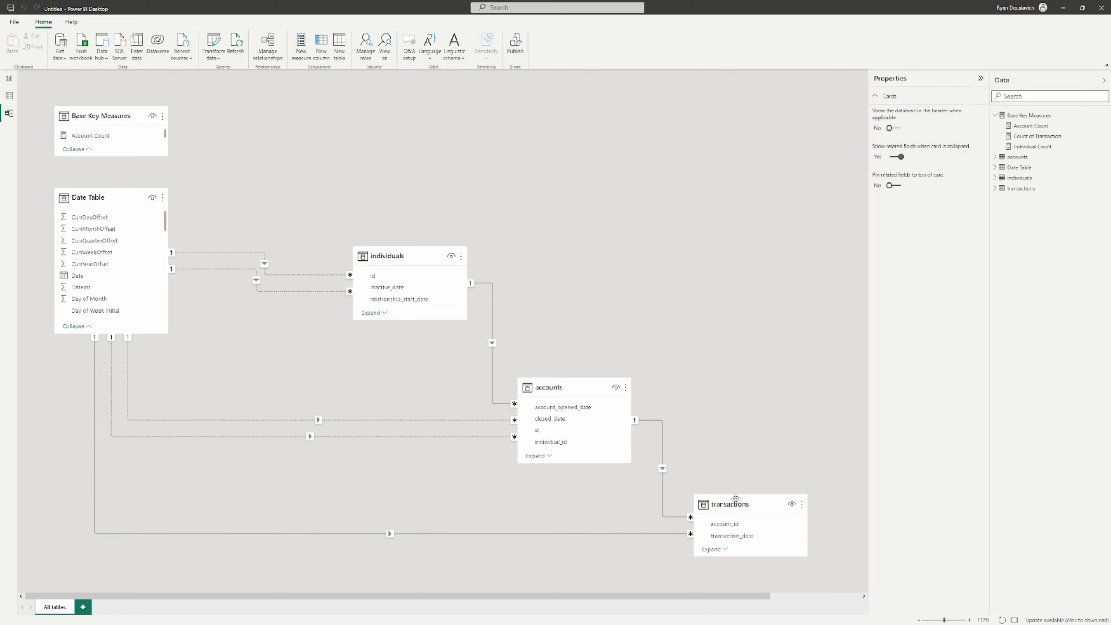
Return to the report page, expand Date Table's fields and search the data fields for year
{"action": "left_click", "coordinate": [10, 79]}
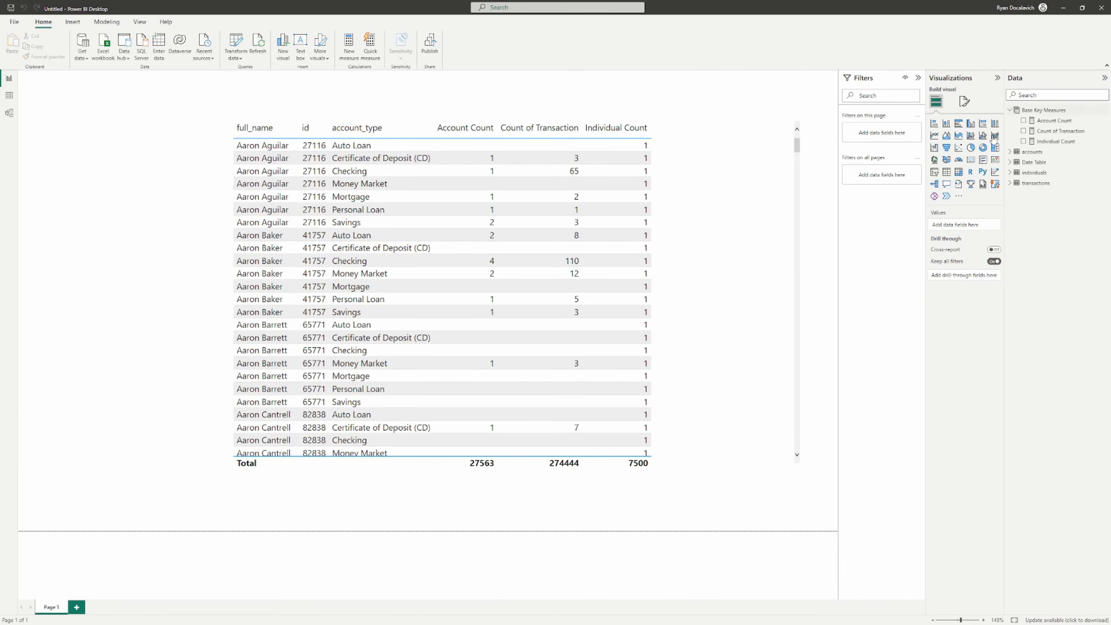
{"action": "left_click", "coordinate": [1010, 162]}
{"action": "left_click", "coordinate": [1043, 95]}
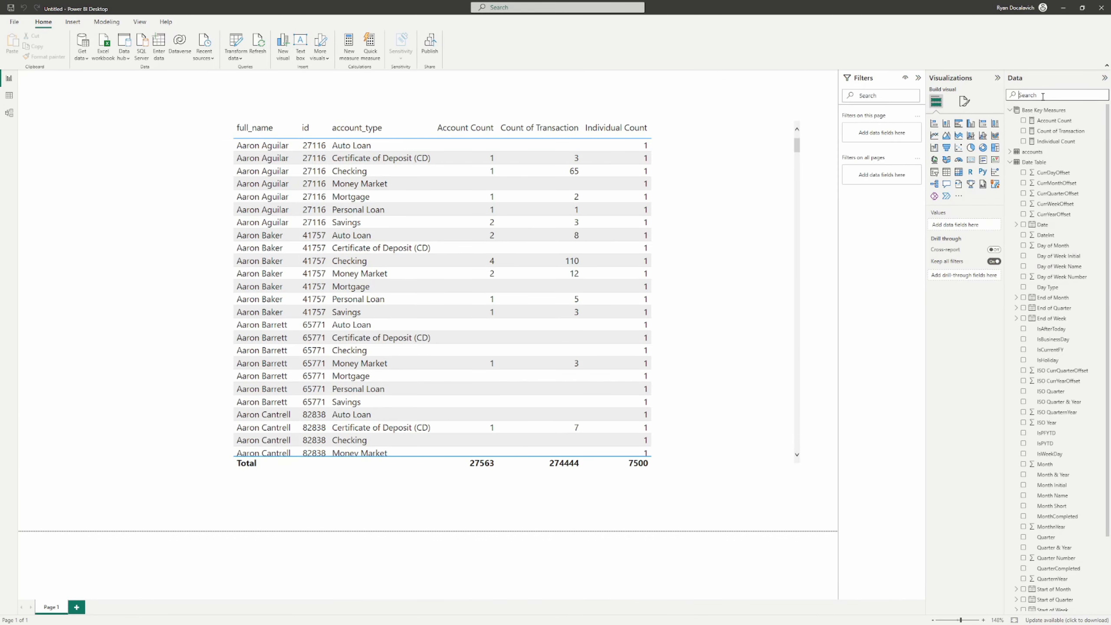
{"action": "type", "text": "year"}
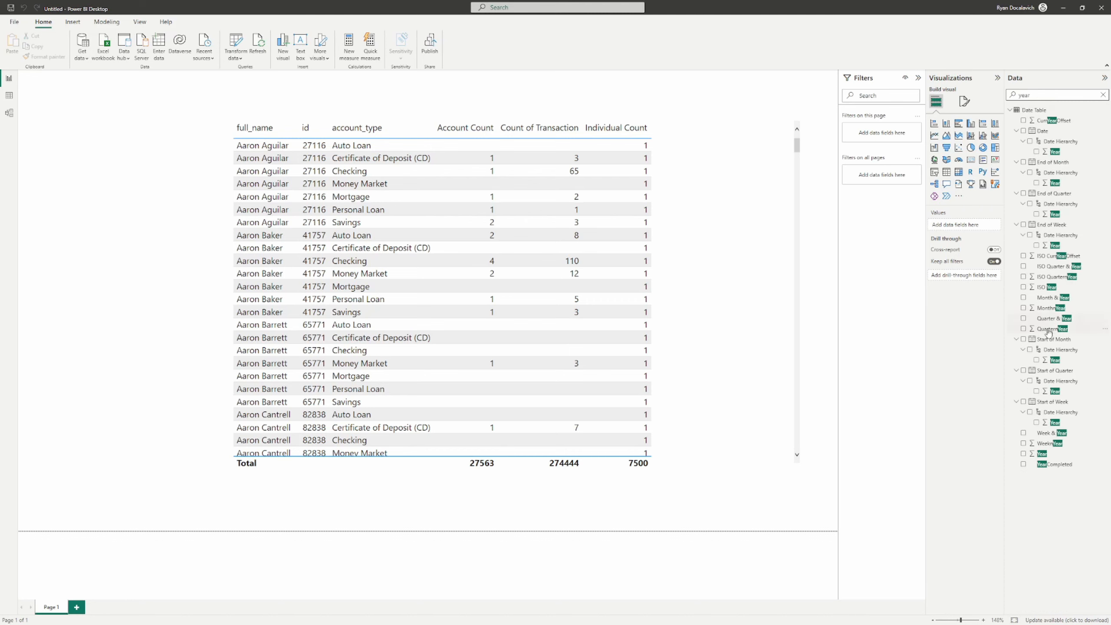
Mark Date Table as a date table, using Date as its date column
{"action": "right_click", "coordinate": [1031, 115]}
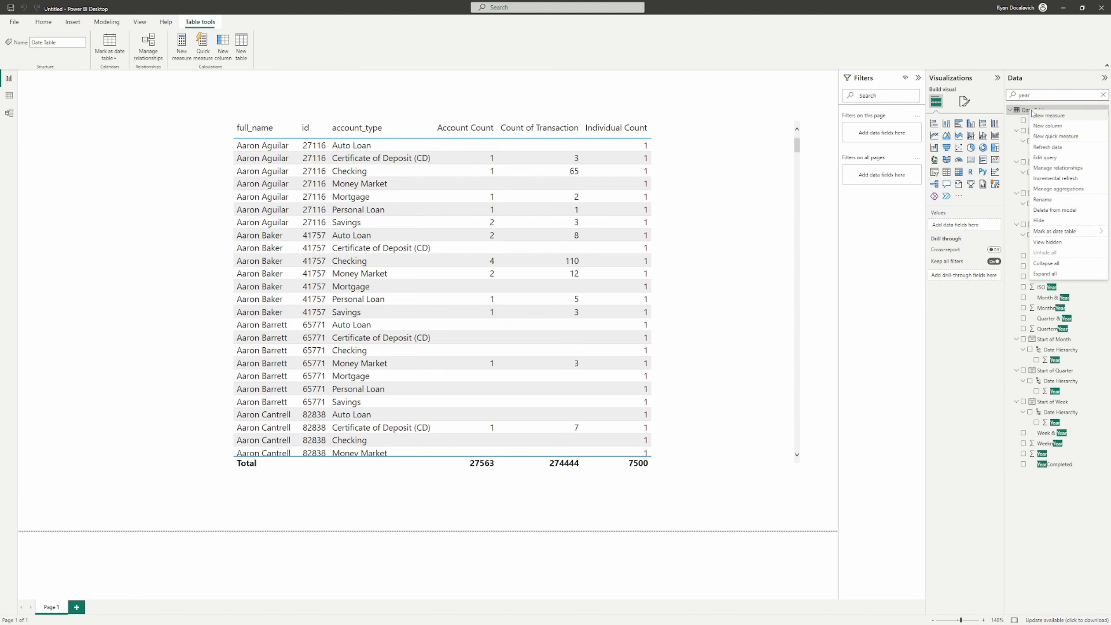
{"action": "mouse_move", "coordinate": [1065, 231]}
{"action": "left_click", "coordinate": [997, 232]}
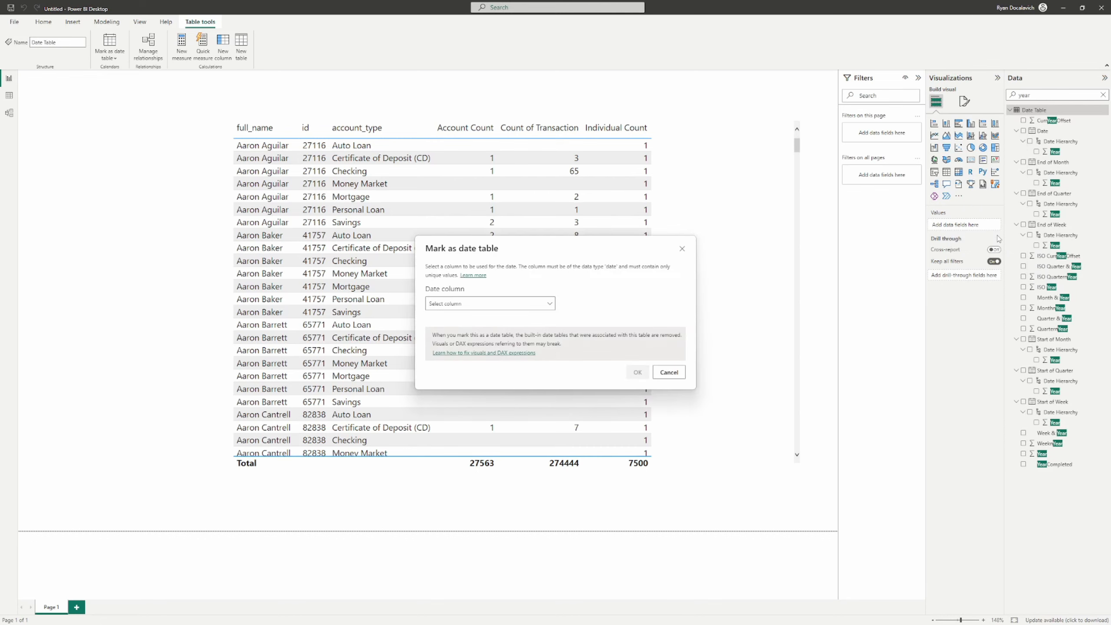
{"action": "left_click", "coordinate": [486, 304]}
{"action": "left_click", "coordinate": [483, 331]}
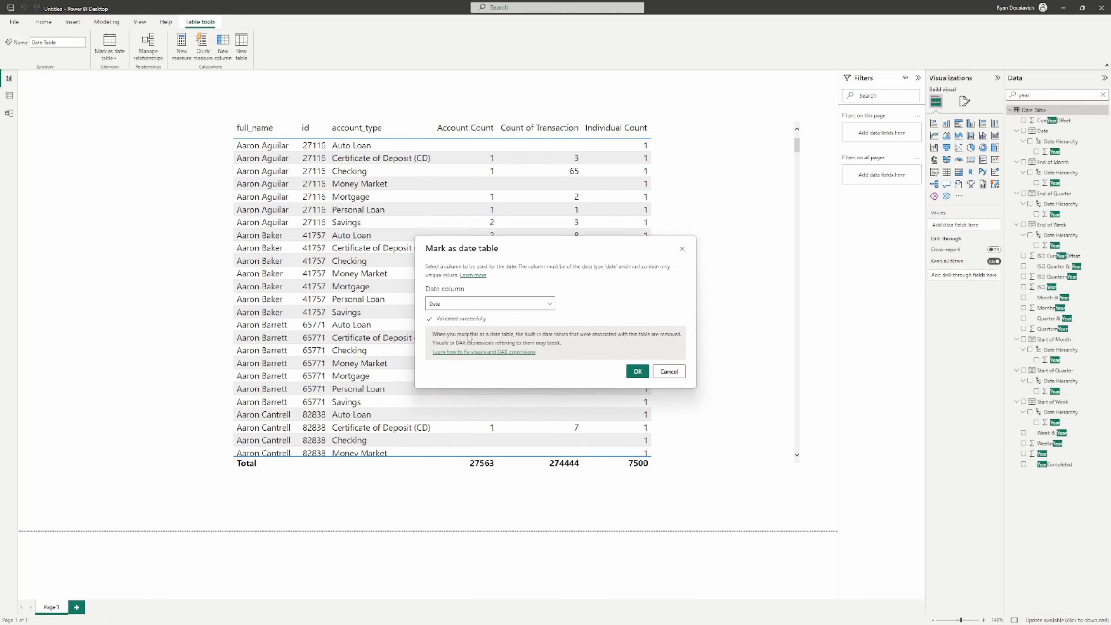
{"action": "left_click", "coordinate": [637, 371]}
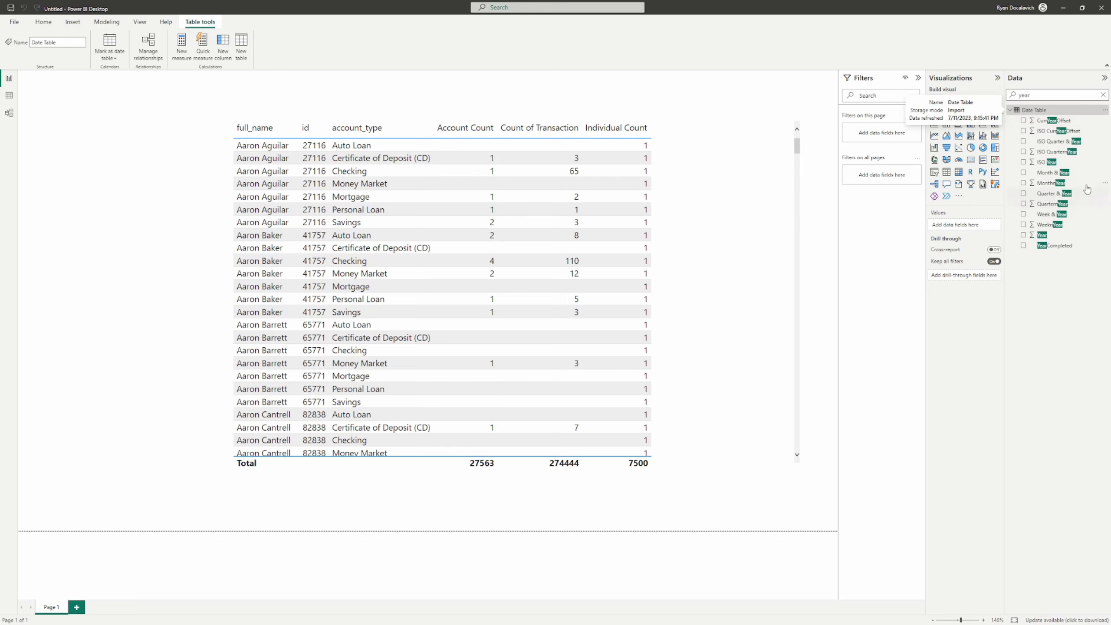
{"action": "left_click_drag", "start_coordinate": [1042, 235], "coordinate": [109, 171]}
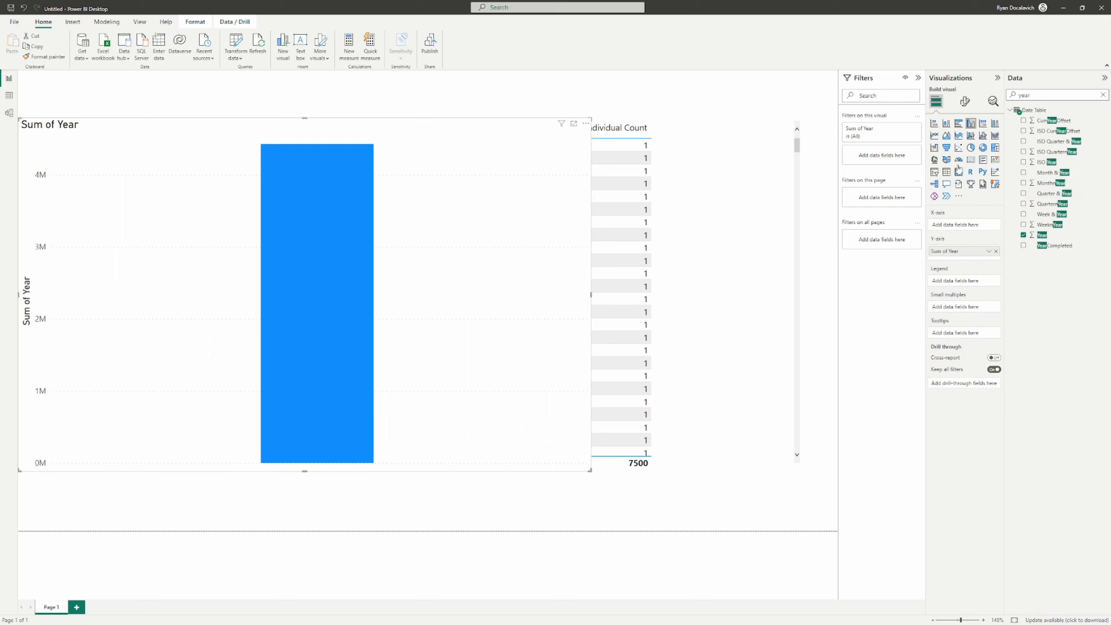
{"action": "left_click", "coordinate": [934, 172]}
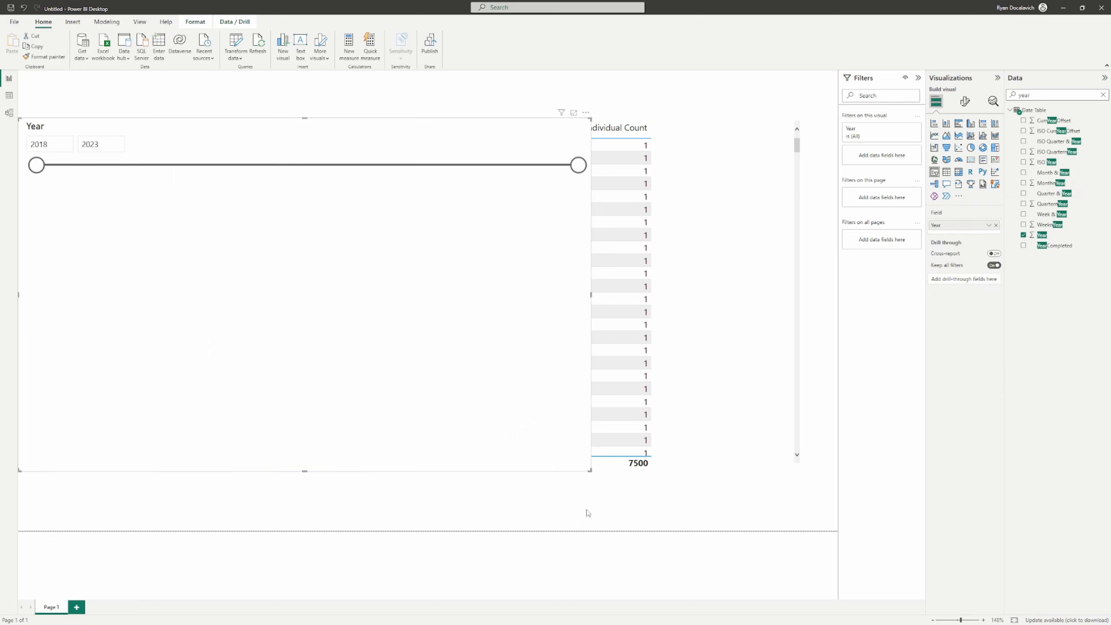
{"action": "left_click_drag", "start_coordinate": [593, 474], "coordinate": [293, 400]}
{"action": "left_click", "coordinate": [435, 330]}
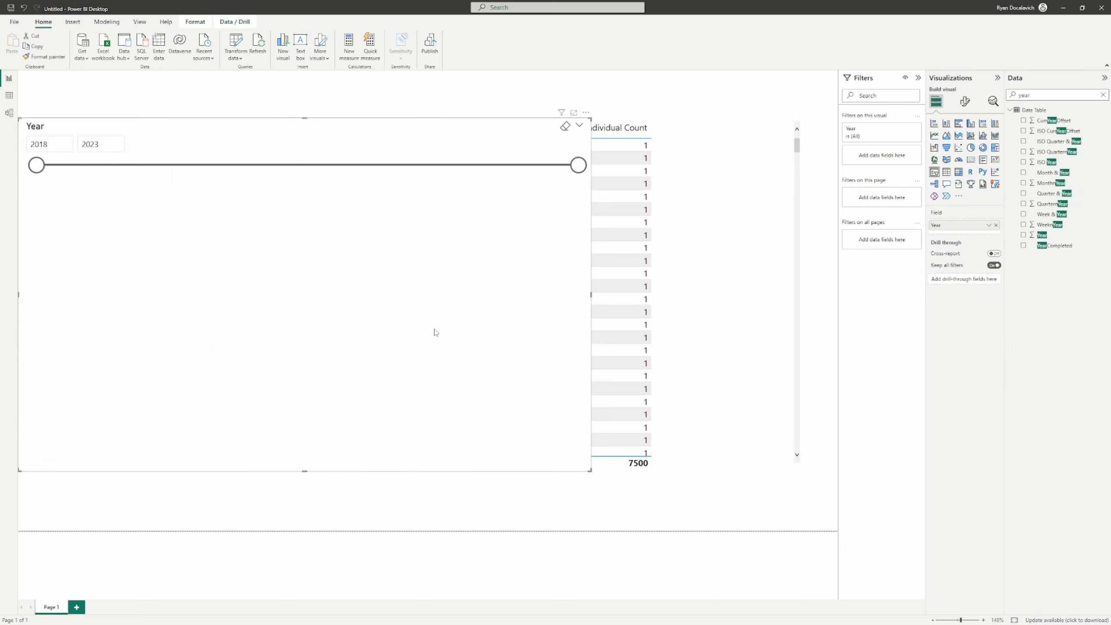
{"action": "key", "text": "Delete"}
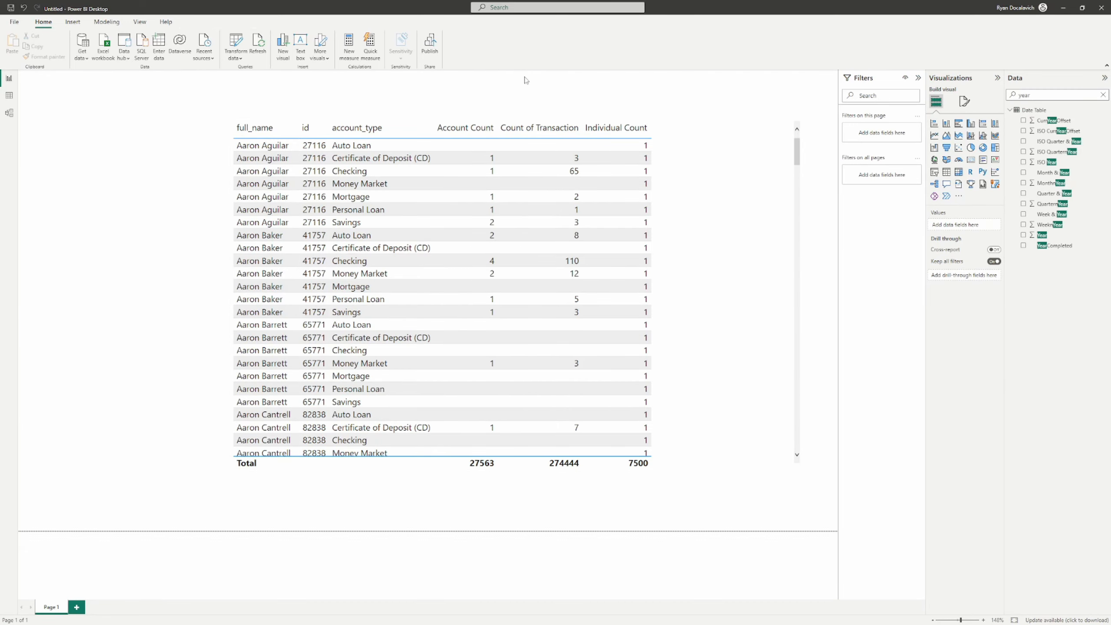
Add a small slicer beside the table visual, fill it with Date Table's Year and set its style to Dropdown
{"action": "left_click", "coordinate": [934, 172]}
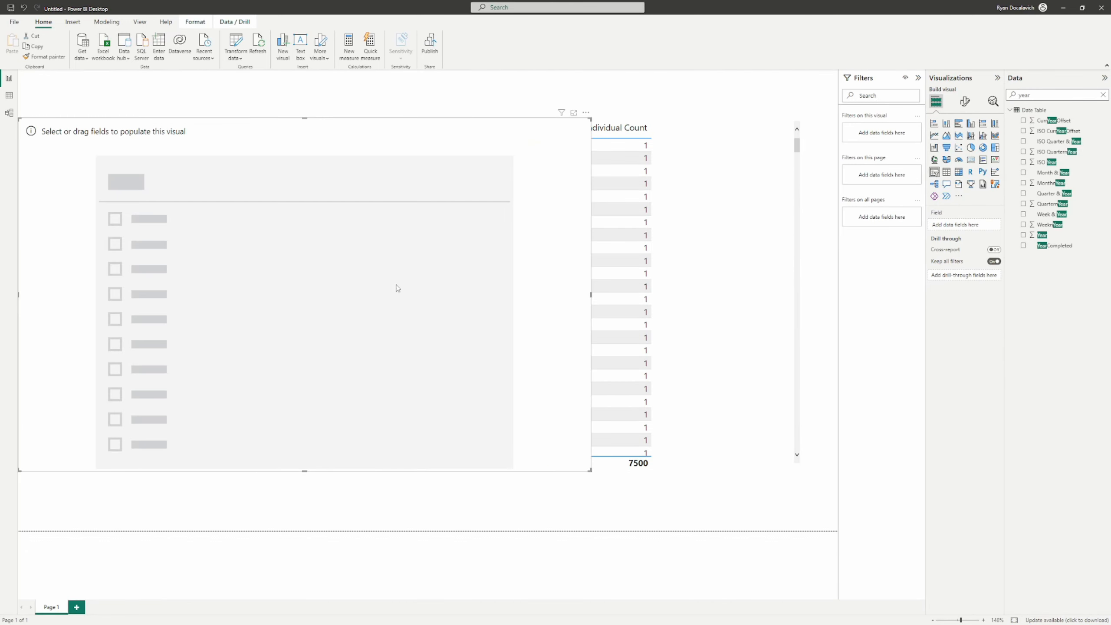
{"action": "left_click_drag", "start_coordinate": [587, 469], "coordinate": [168, 161]}
{"action": "left_click_drag", "start_coordinate": [1051, 235], "coordinate": [960, 224]}
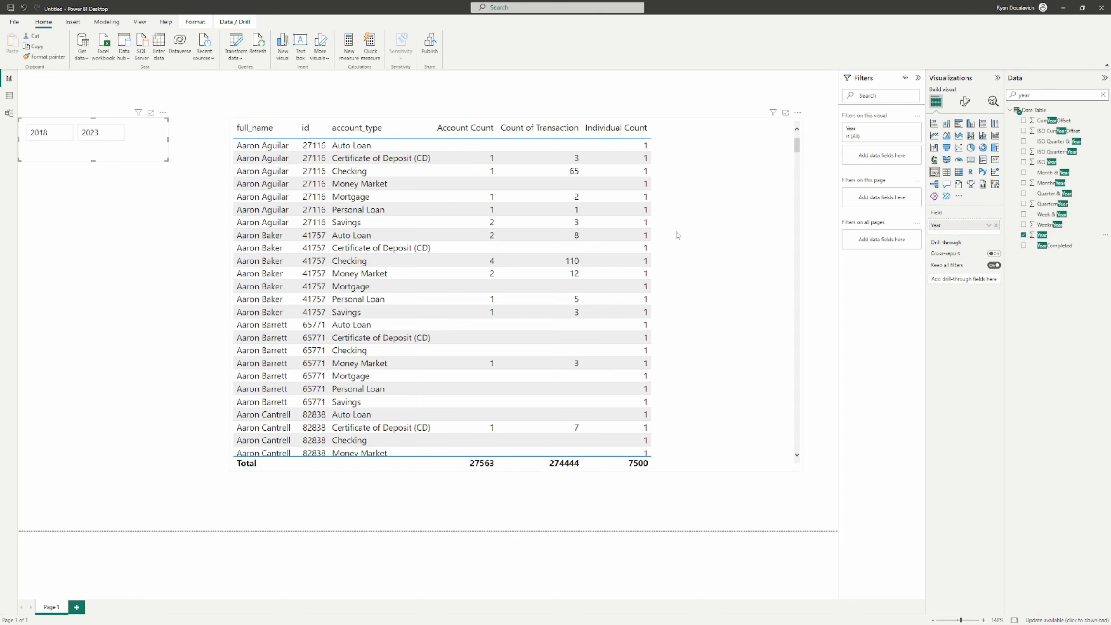
{"action": "left_click", "coordinate": [965, 102]}
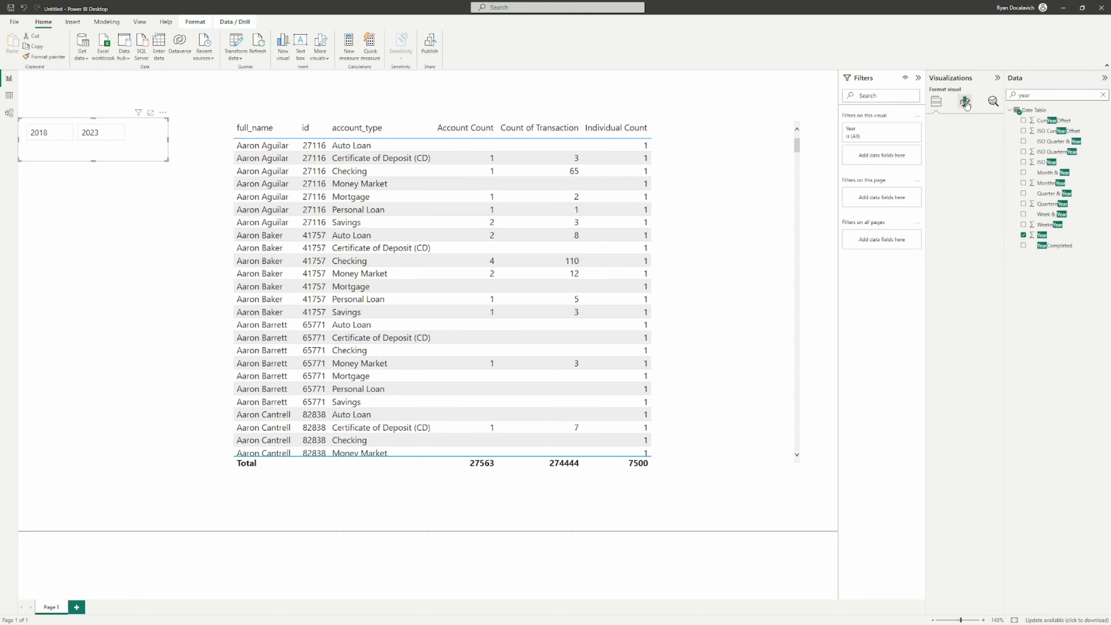
{"action": "left_click", "coordinate": [955, 161]}
{"action": "left_click", "coordinate": [962, 204]}
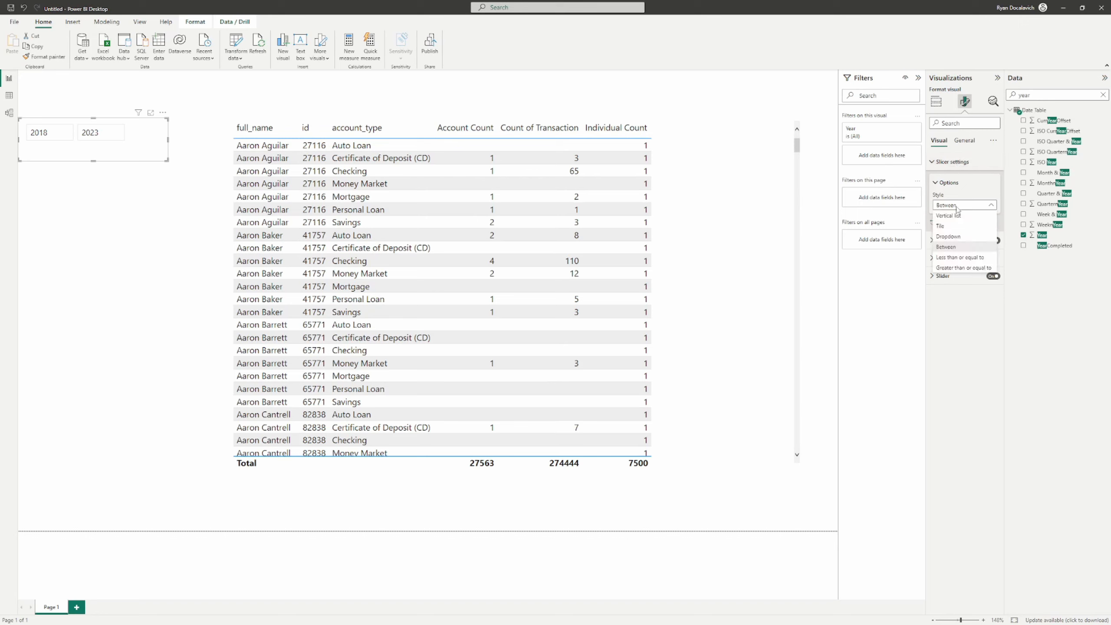
{"action": "left_click", "coordinate": [957, 236]}
Compare the table's counts by switching the Year slicer among 2021, 2020, 2019 and 2022, ending on 2020
{"action": "left_click", "coordinate": [89, 145]}
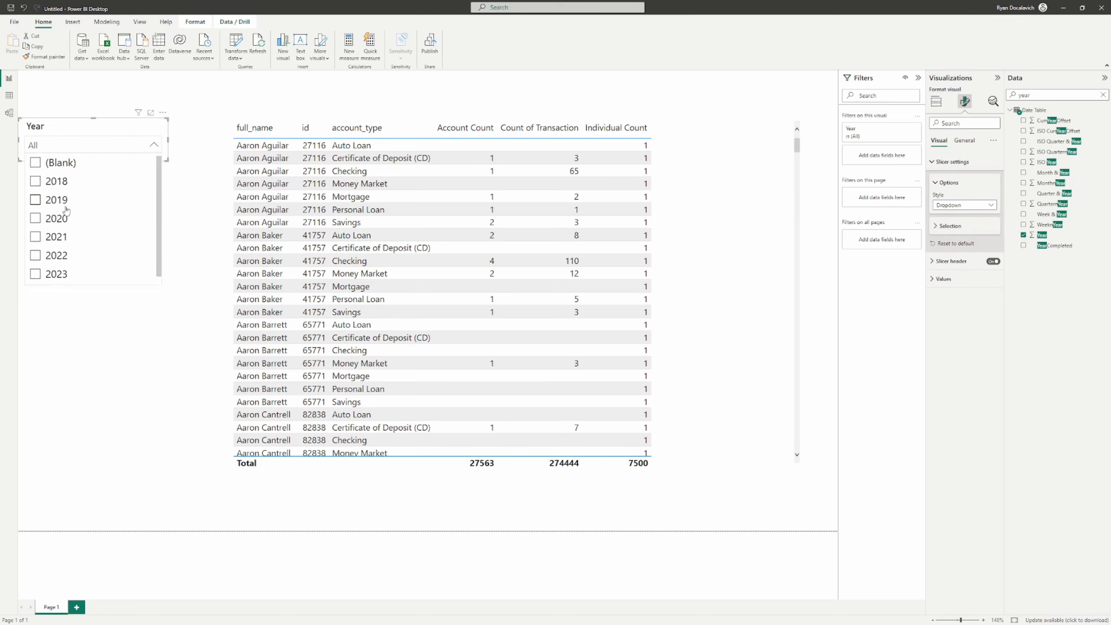
{"action": "left_click", "coordinate": [35, 236]}
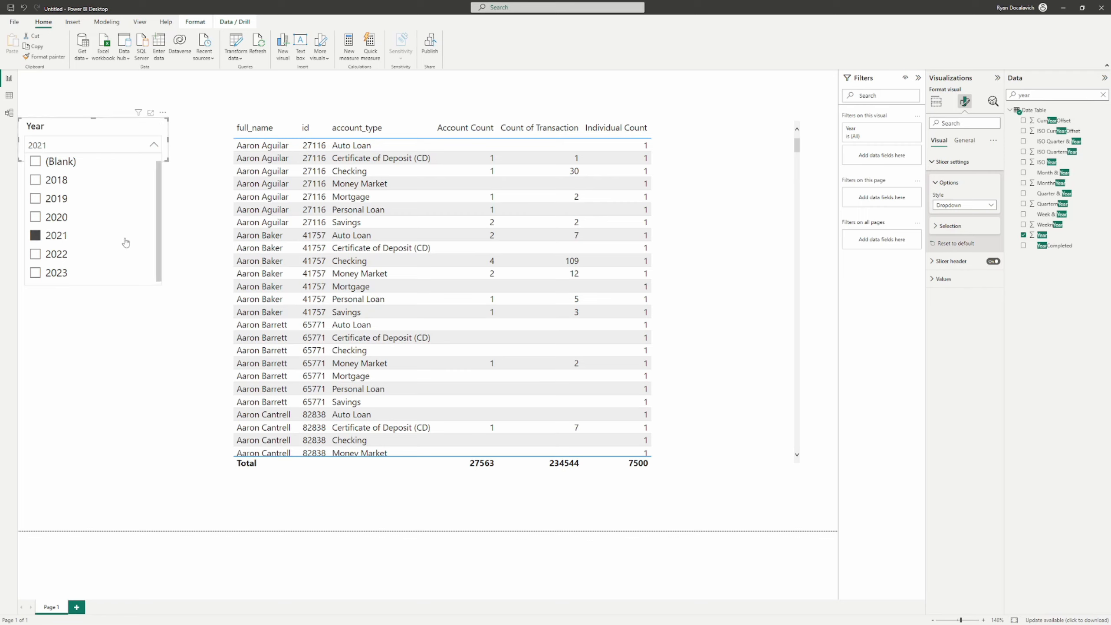
{"action": "left_click", "coordinate": [54, 237]}
{"action": "left_click", "coordinate": [59, 218]}
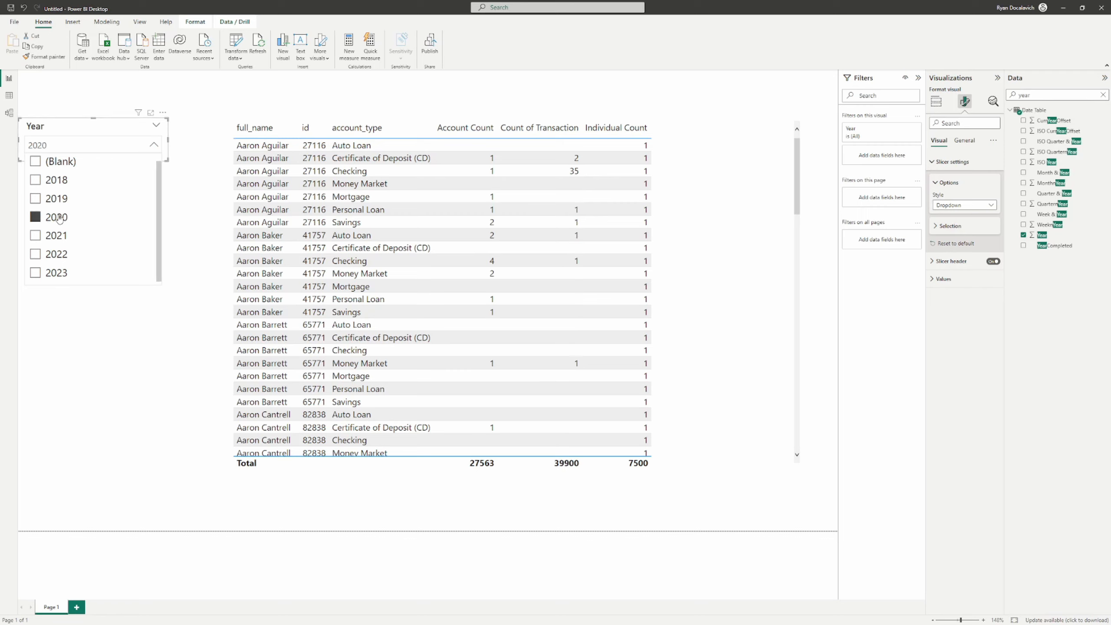
{"action": "left_click", "coordinate": [59, 219]}
{"action": "left_click", "coordinate": [53, 236]}
{"action": "left_click", "coordinate": [53, 236]}
{"action": "left_click", "coordinate": [55, 217]}
{"action": "left_click", "coordinate": [55, 217]}
{"action": "left_click", "coordinate": [57, 199]}
{"action": "left_click", "coordinate": [57, 199]}
{"action": "left_click", "coordinate": [56, 217]}
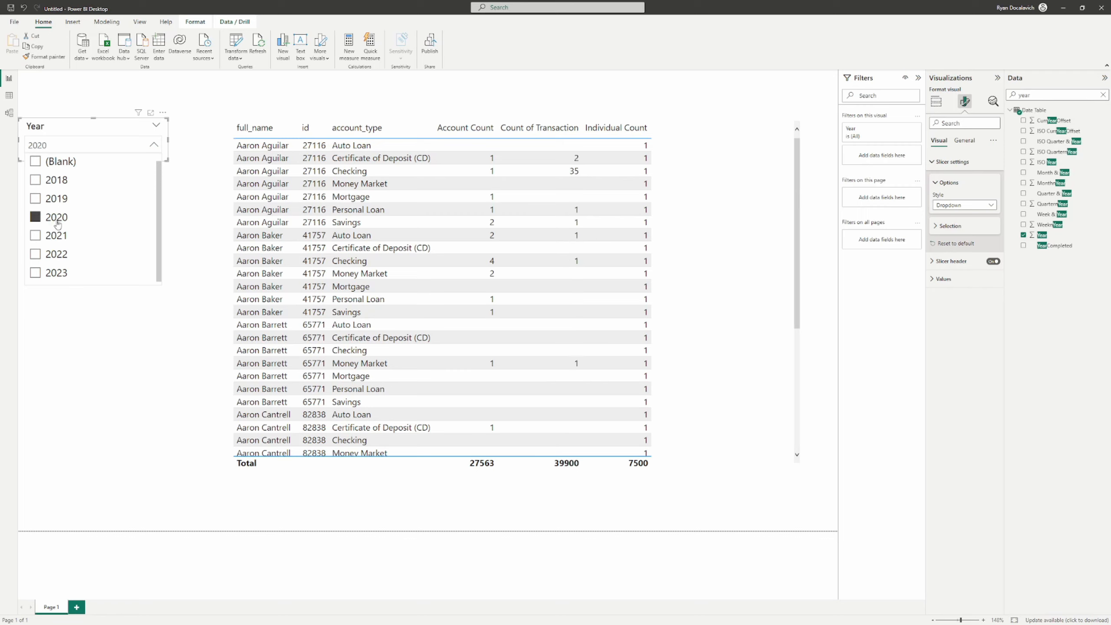
{"action": "left_click", "coordinate": [56, 218]}
{"action": "left_click", "coordinate": [59, 255]}
{"action": "left_click", "coordinate": [57, 254]}
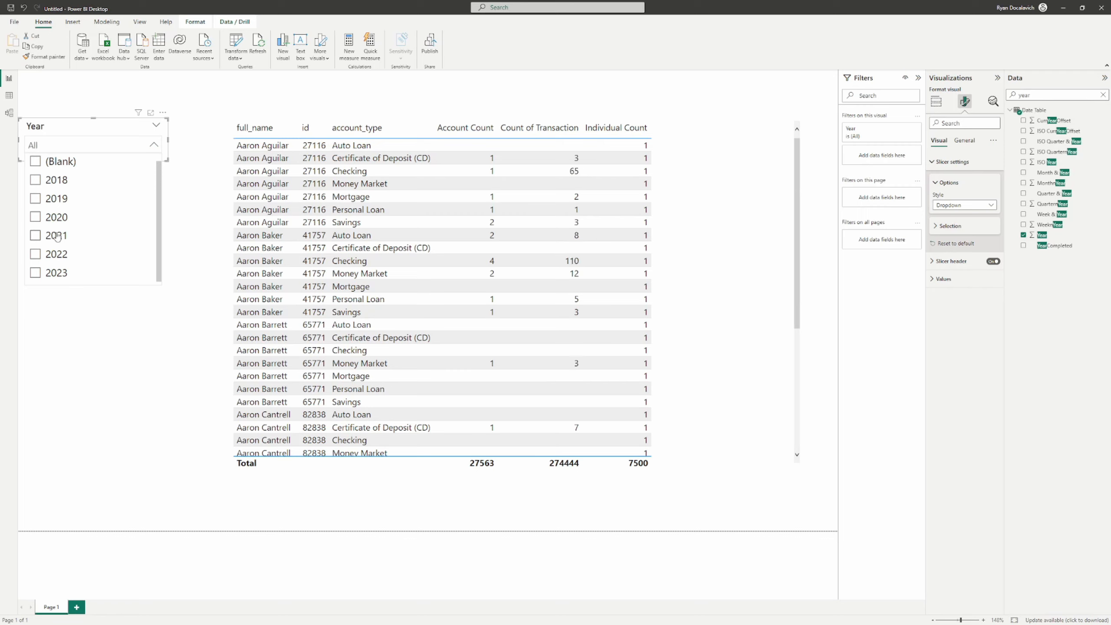
{"action": "left_click", "coordinate": [56, 236]}
{"action": "left_click", "coordinate": [56, 237]}
{"action": "left_click", "coordinate": [54, 217]}
{"action": "left_click", "coordinate": [54, 217]}
{"action": "left_click", "coordinate": [55, 236]}
{"action": "left_click", "coordinate": [54, 236]}
{"action": "left_click", "coordinate": [53, 219]}
{"action": "left_click", "coordinate": [53, 218]}
{"action": "left_click", "coordinate": [54, 236]}
{"action": "left_click", "coordinate": [55, 236]}
{"action": "left_click", "coordinate": [55, 217]}
{"action": "left_click", "coordinate": [55, 217]}
{"action": "left_click", "coordinate": [55, 218]}
{"action": "left_click", "coordinate": [57, 220]}
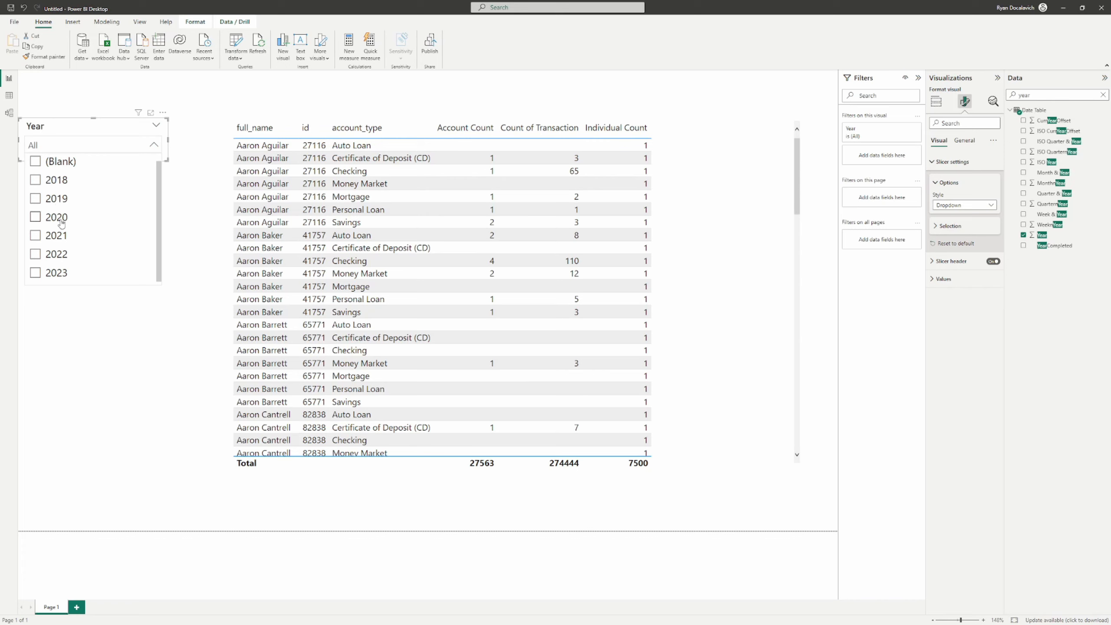
{"action": "left_click", "coordinate": [60, 221]}
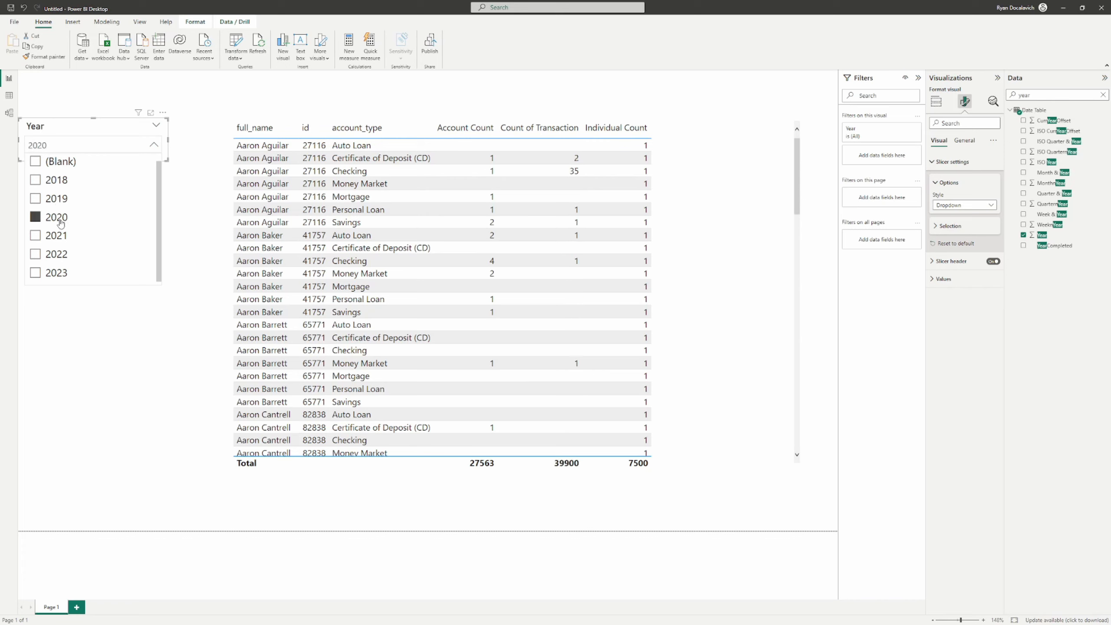
Restrict the Year slicer to 2020 and 2021 using basic filtering on its visual-level Year filter
{"action": "left_click", "coordinate": [909, 136]}
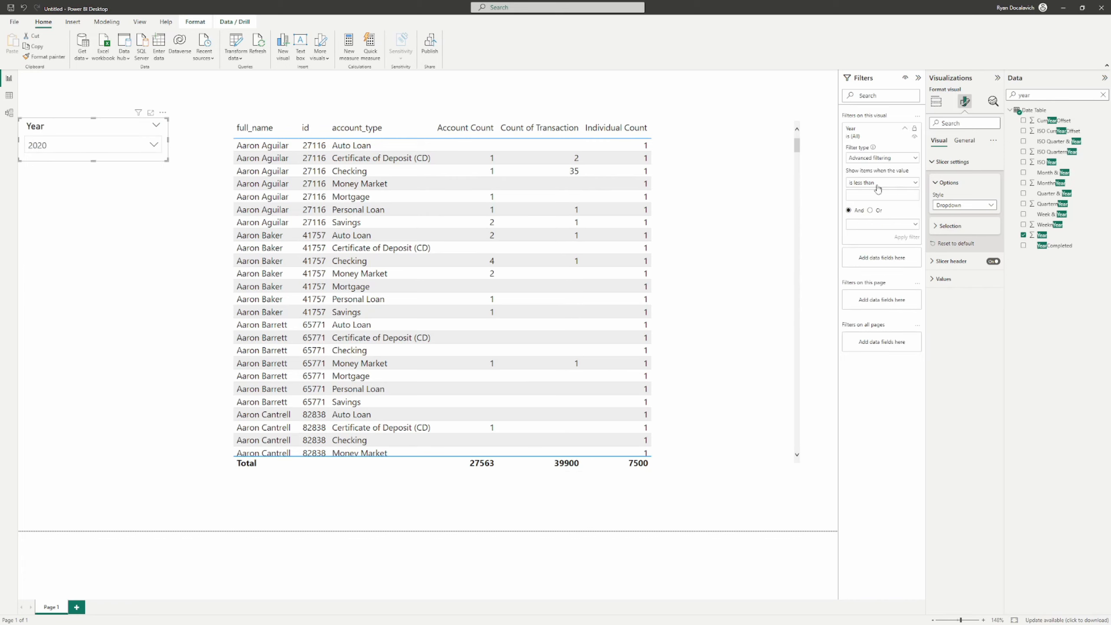
{"action": "left_click", "coordinate": [885, 164]}
{"action": "left_click", "coordinate": [868, 175]}
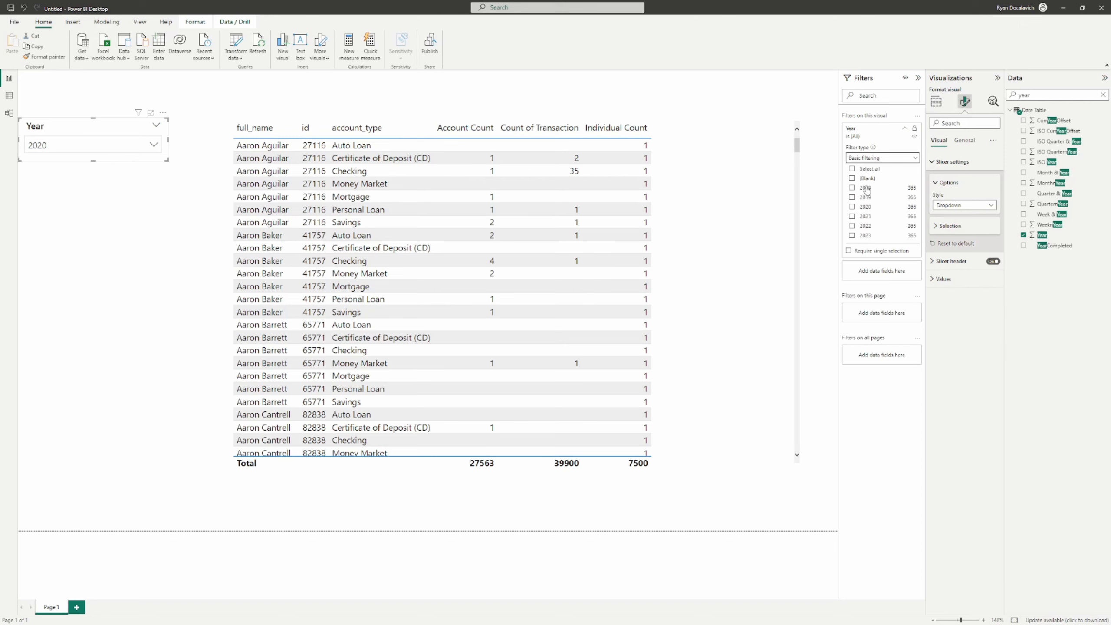
{"action": "left_click", "coordinate": [864, 206]}
{"action": "left_click", "coordinate": [863, 216]}
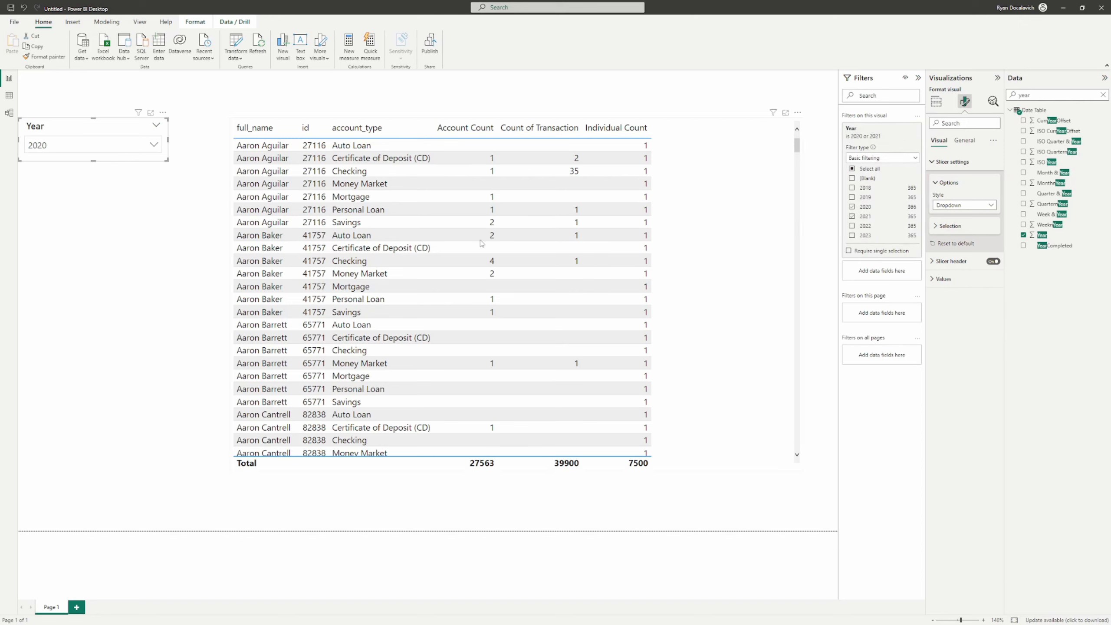
Switch the restricted Year slicer to 2021 and back to 2020, and clear its selection
{"action": "left_click", "coordinate": [92, 145]}
{"action": "left_click", "coordinate": [63, 182]}
{"action": "left_click", "coordinate": [53, 163]}
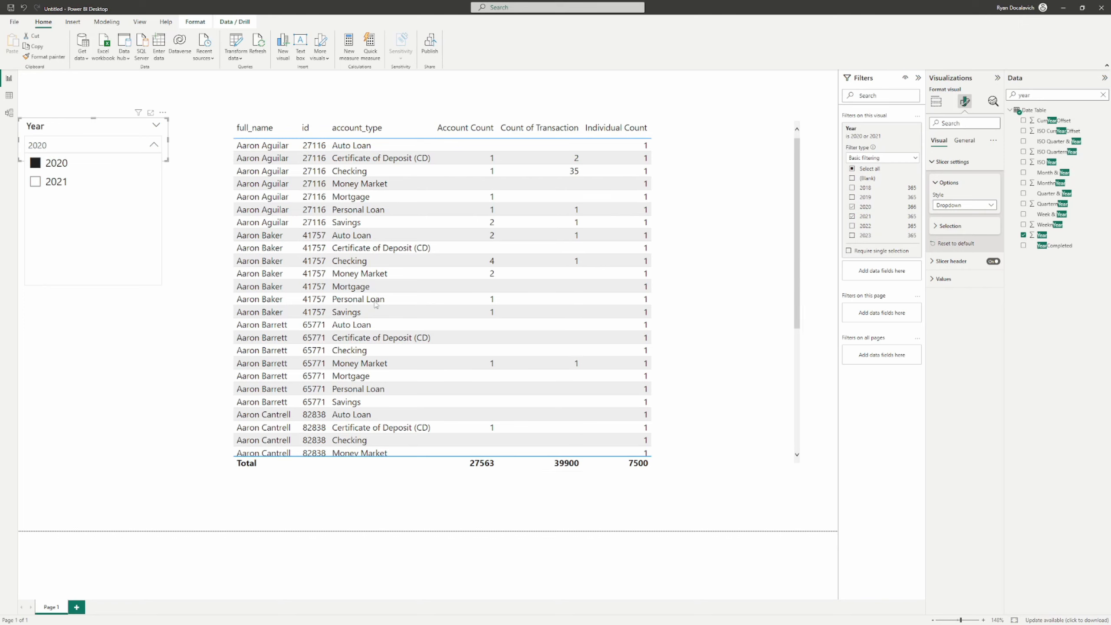
{"action": "left_click", "coordinate": [59, 170]}
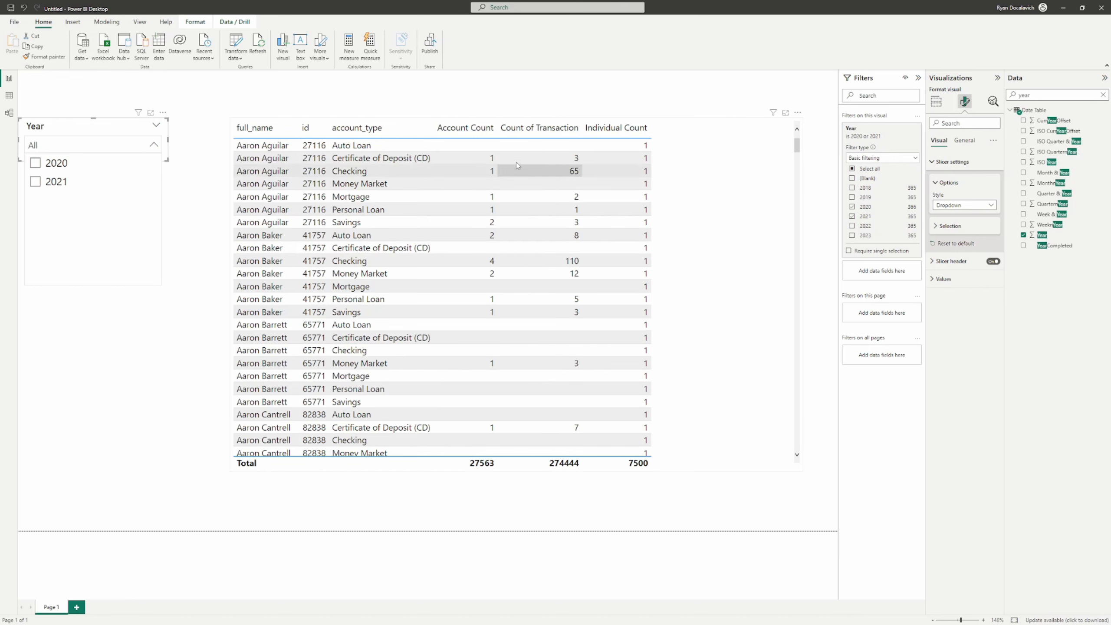
Move Individual Count ahead of Account Count in the table visual's columns
{"action": "left_click", "coordinate": [743, 218]}
{"action": "left_click", "coordinate": [936, 102]}
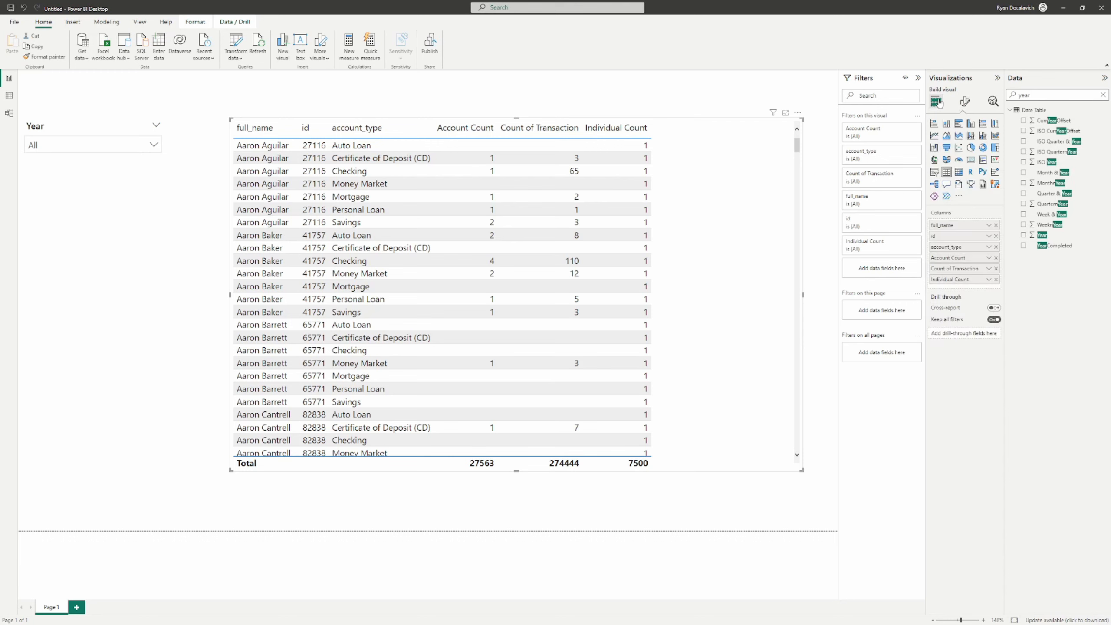
{"action": "left_click_drag", "start_coordinate": [958, 280], "coordinate": [942, 262]}
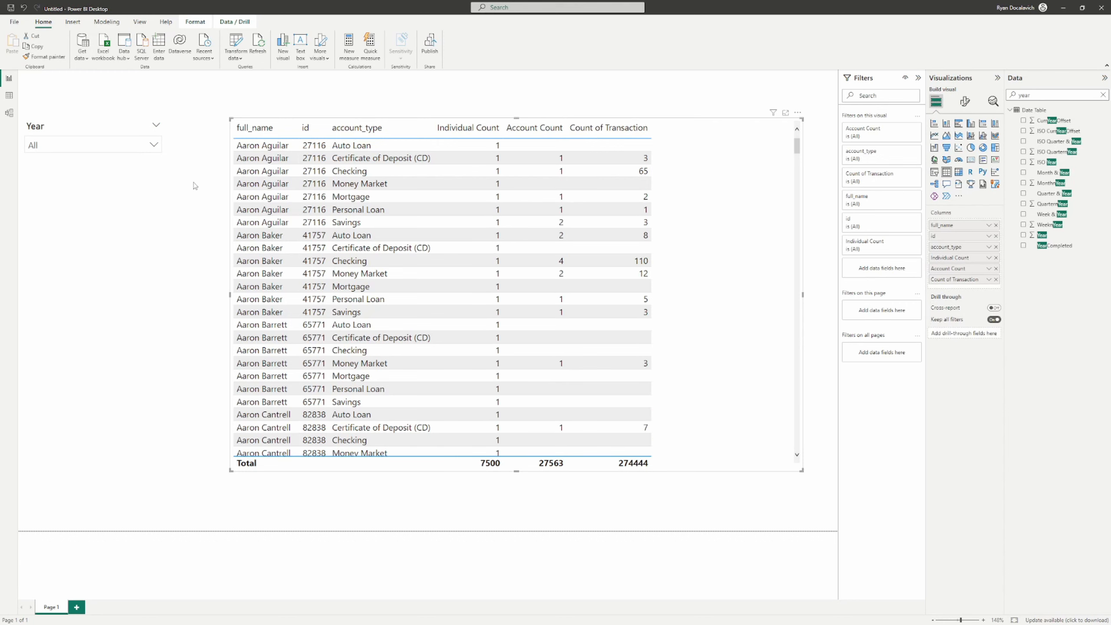
Set the Year slicer to 2020 and examine Date Table's relationships in the model diagram before returning to the report
{"action": "left_click", "coordinate": [42, 129]}
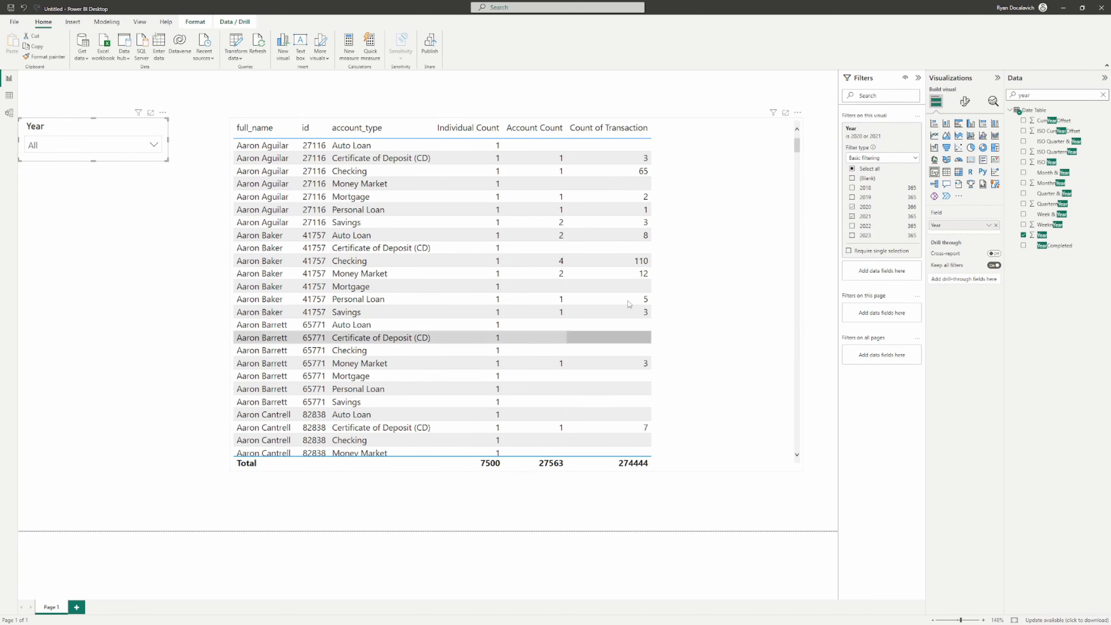
{"action": "left_click", "coordinate": [104, 150]}
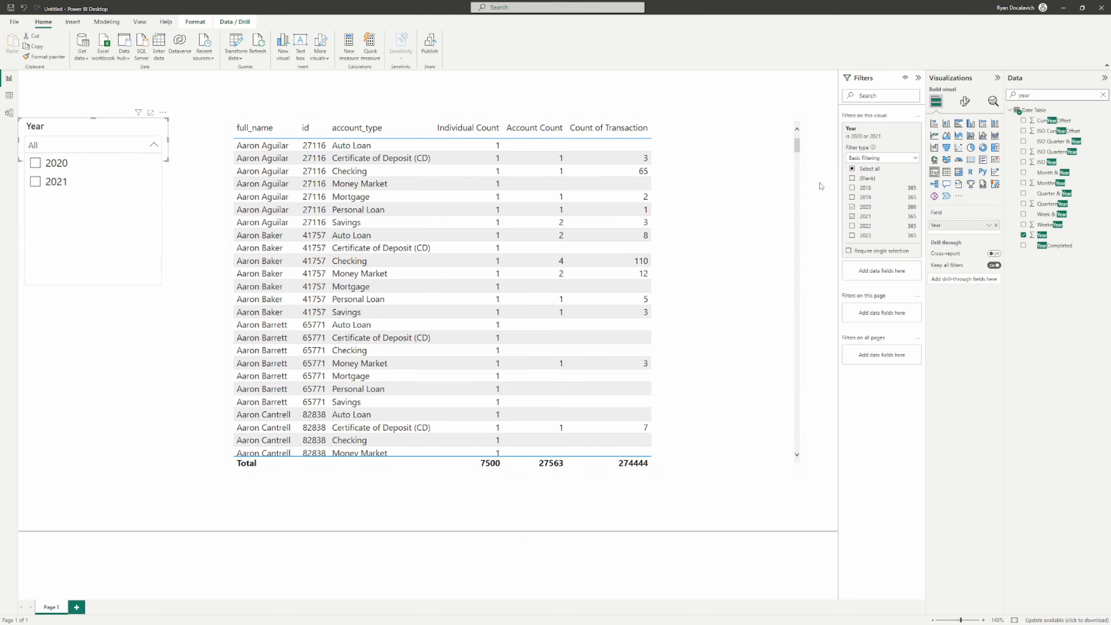
{"action": "left_click", "coordinate": [36, 163]}
{"action": "left_click", "coordinate": [13, 114]}
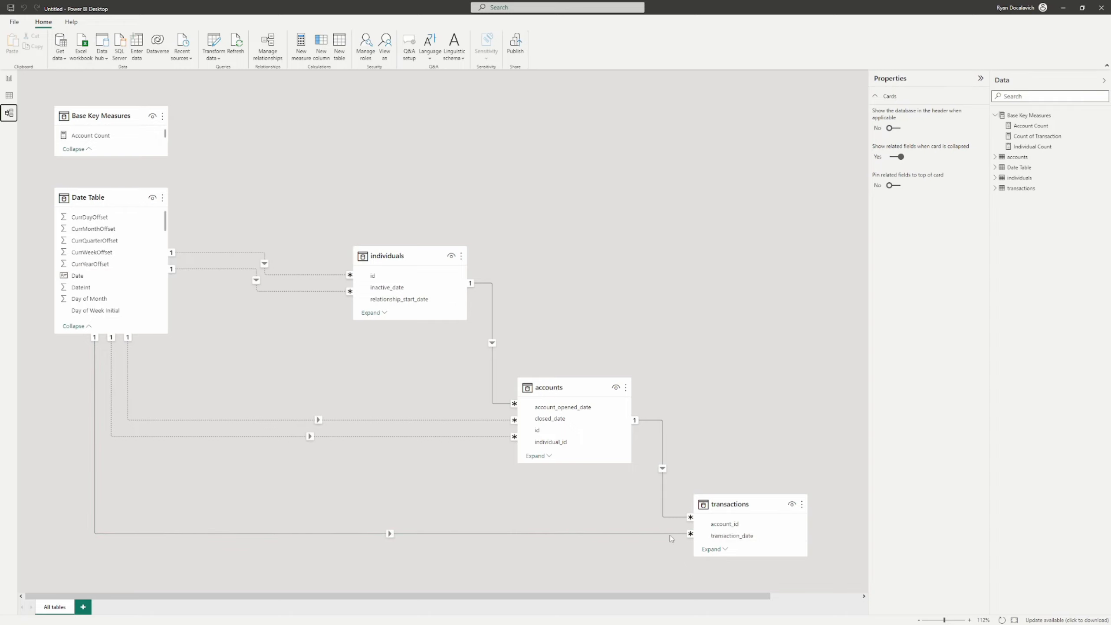
{"action": "left_click", "coordinate": [9, 80]}
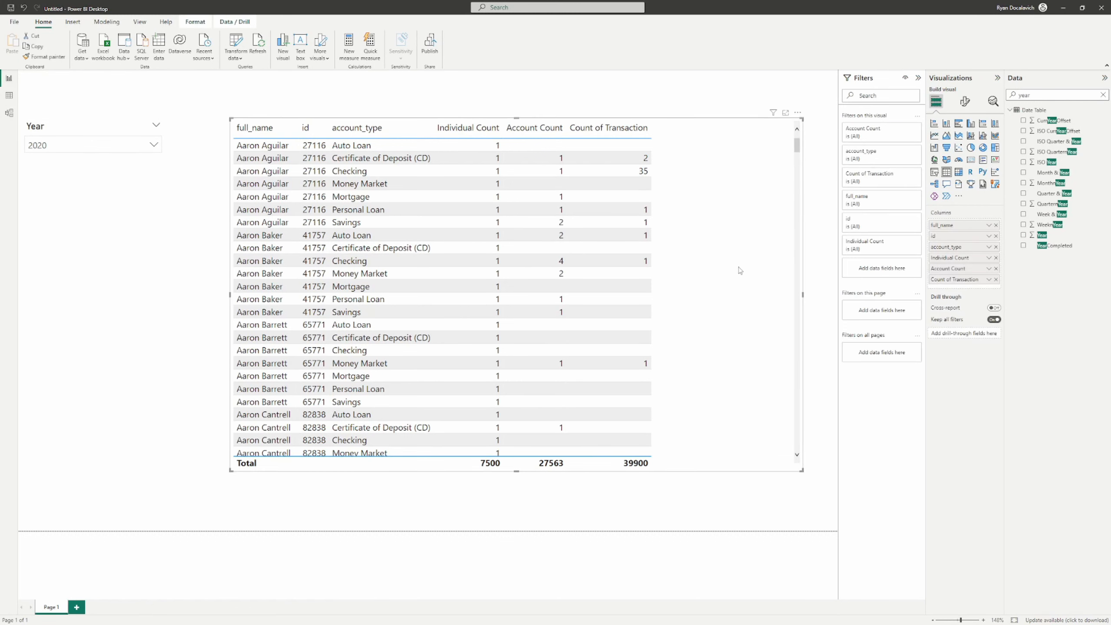
Clear the year search from the data fields and open the Account Count measure's formula
{"action": "left_click", "coordinate": [1082, 93]}
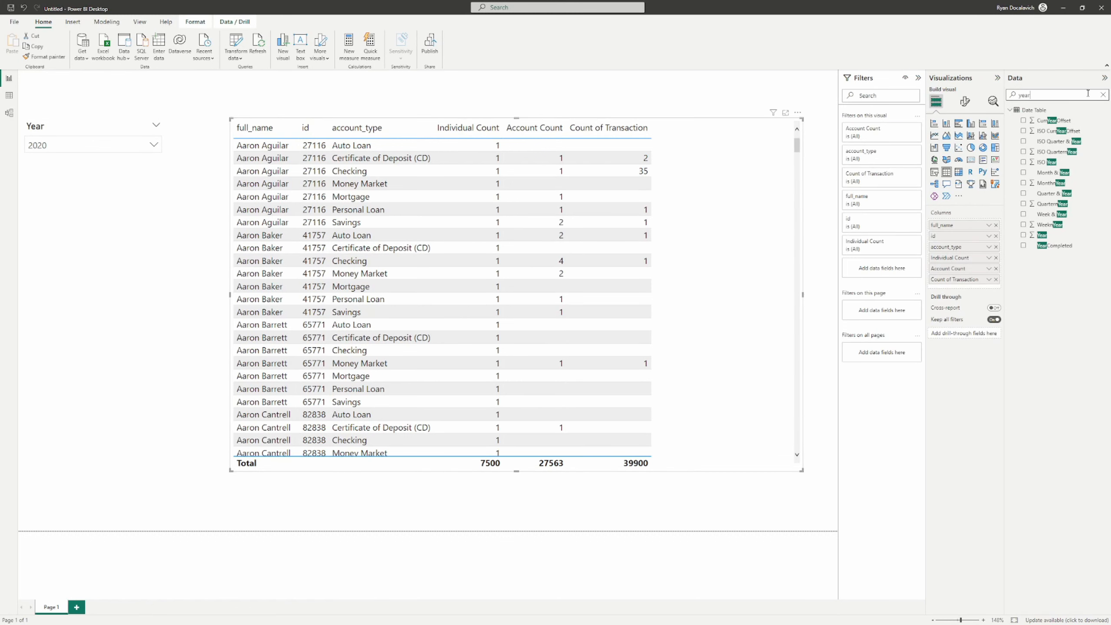
{"action": "left_click", "coordinate": [1103, 96]}
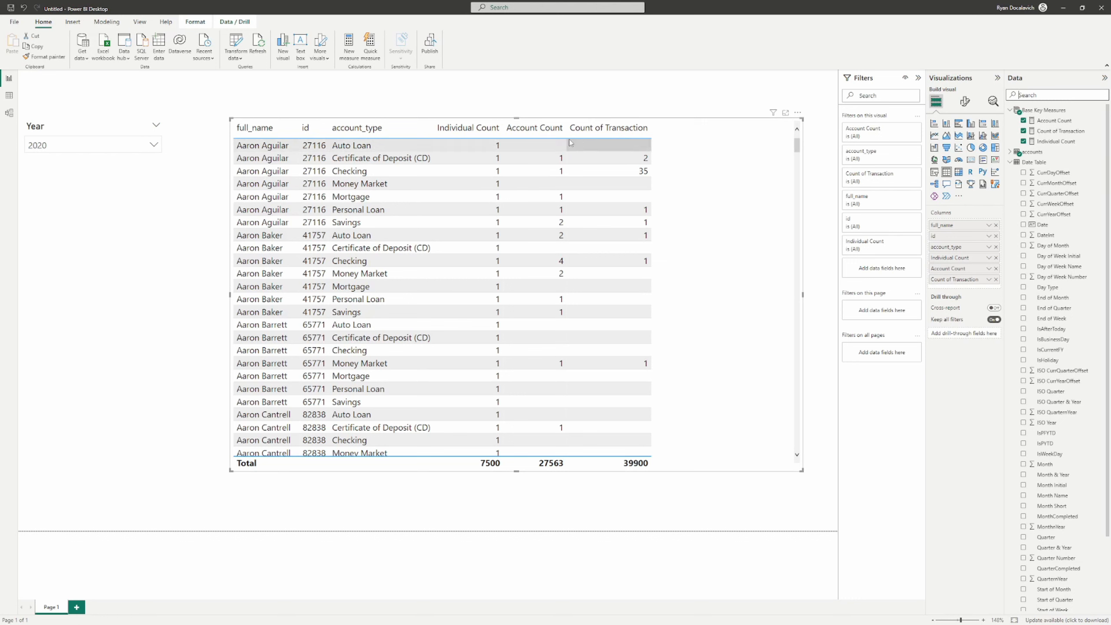
{"action": "left_click", "coordinate": [1053, 121]}
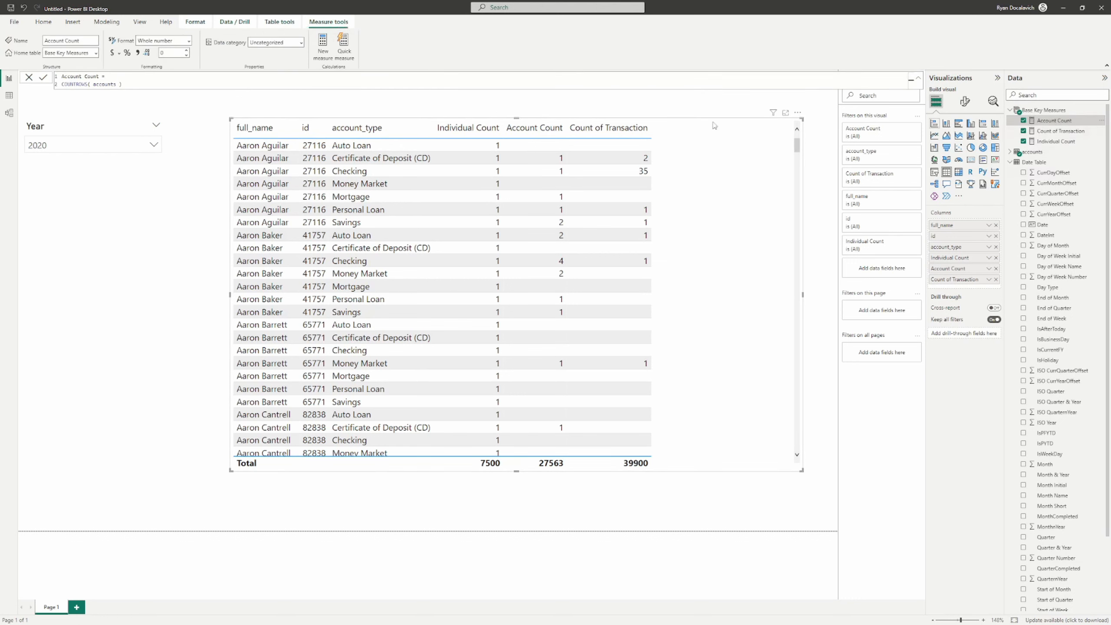
Create an empty table named Calculated Key Measures and load it into the model
{"action": "left_click", "coordinate": [44, 21]}
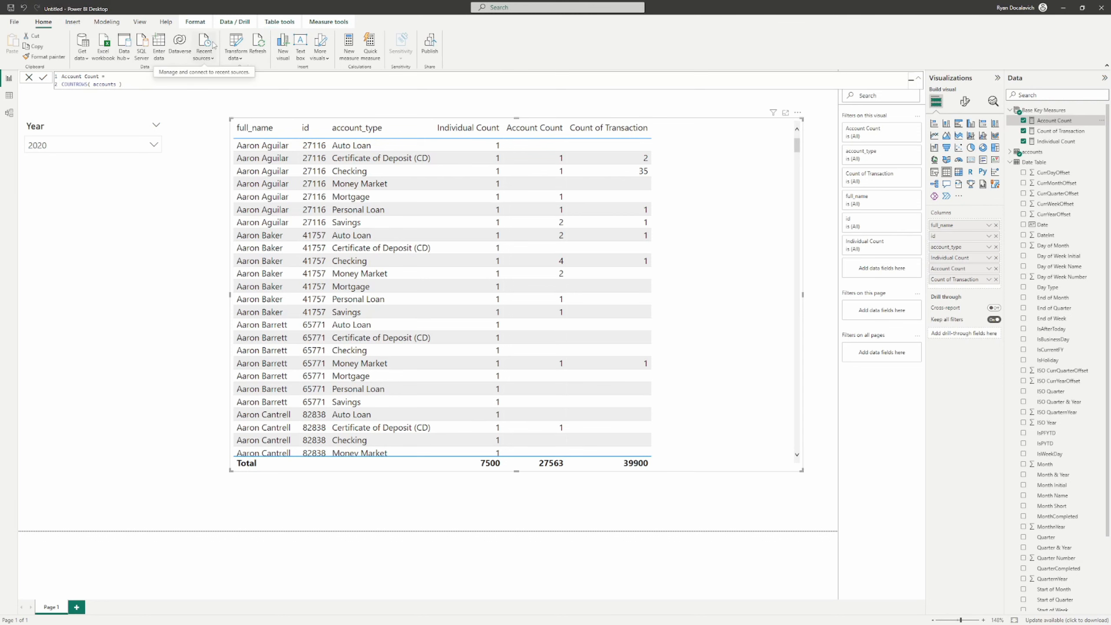
{"action": "left_click", "coordinate": [159, 44]}
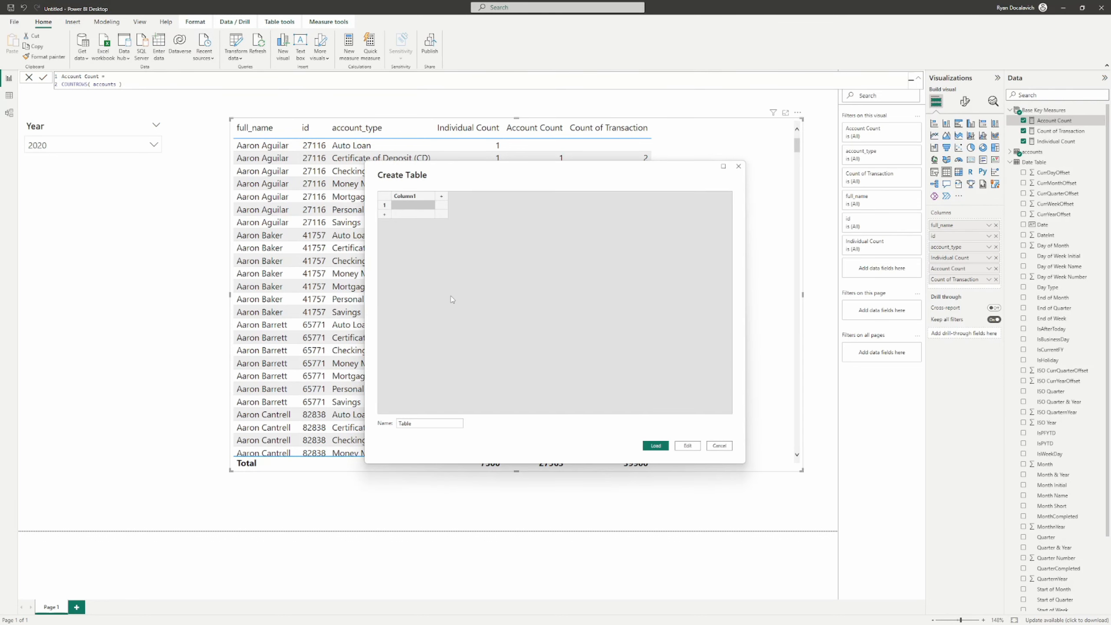
{"action": "double_click", "coordinate": [425, 424]}
{"action": "type", "text": "Calculated Key Measure"}
{"action": "key", "text": "Return"}
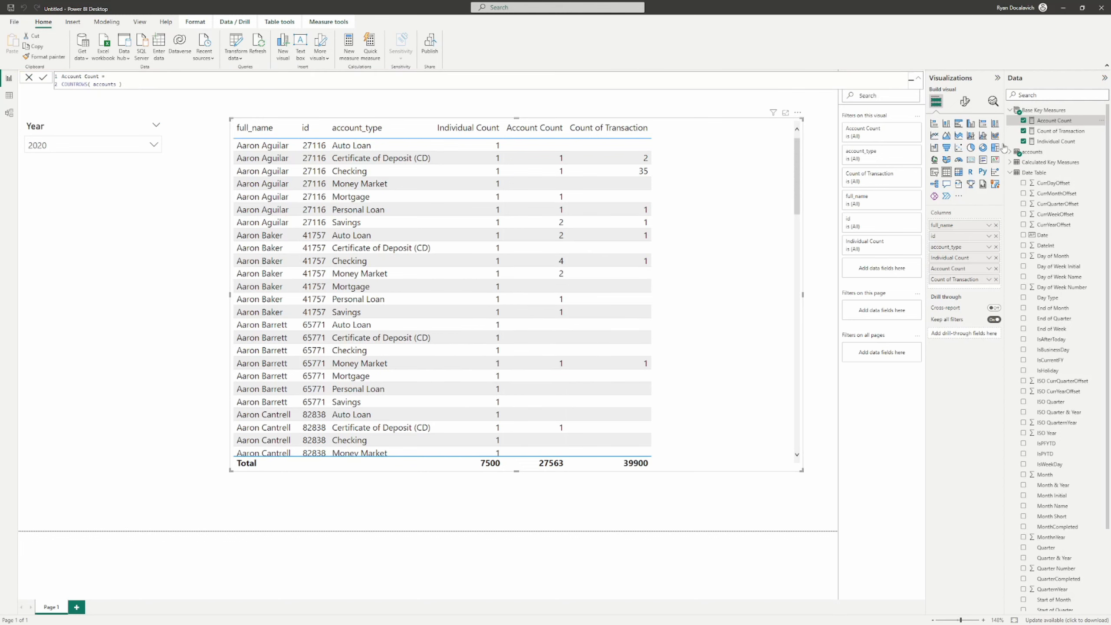
Start a new measure in Calculated Key Measures named "Account Count - by Date Added" that opens with CALCULATE( [Account Count], as its expression
{"action": "left_click", "coordinate": [1040, 162]}
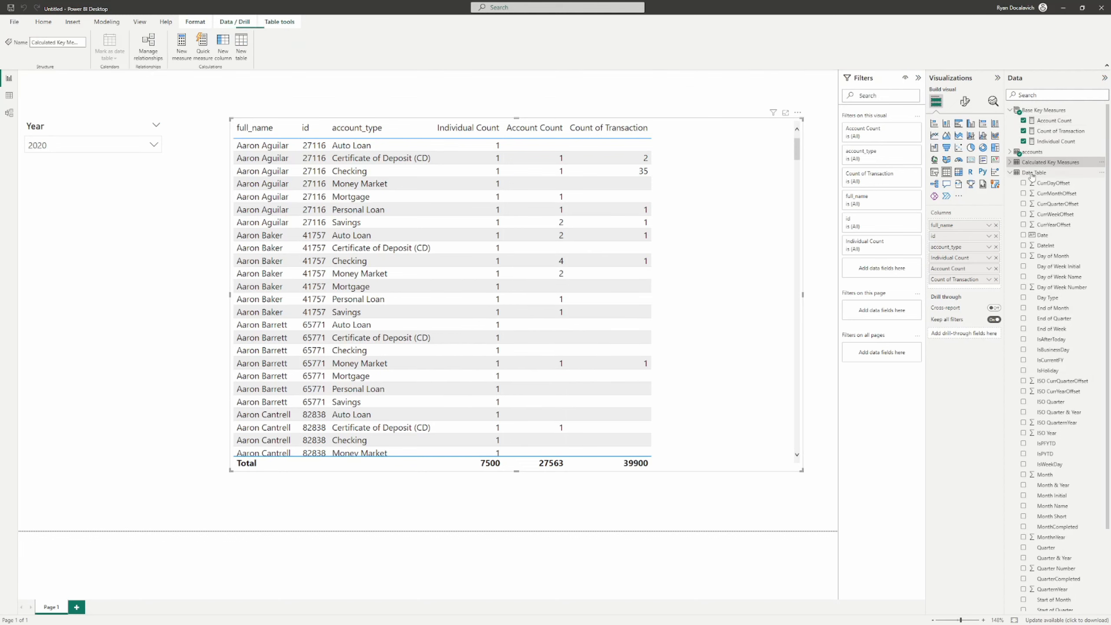
{"action": "left_click", "coordinate": [181, 46]}
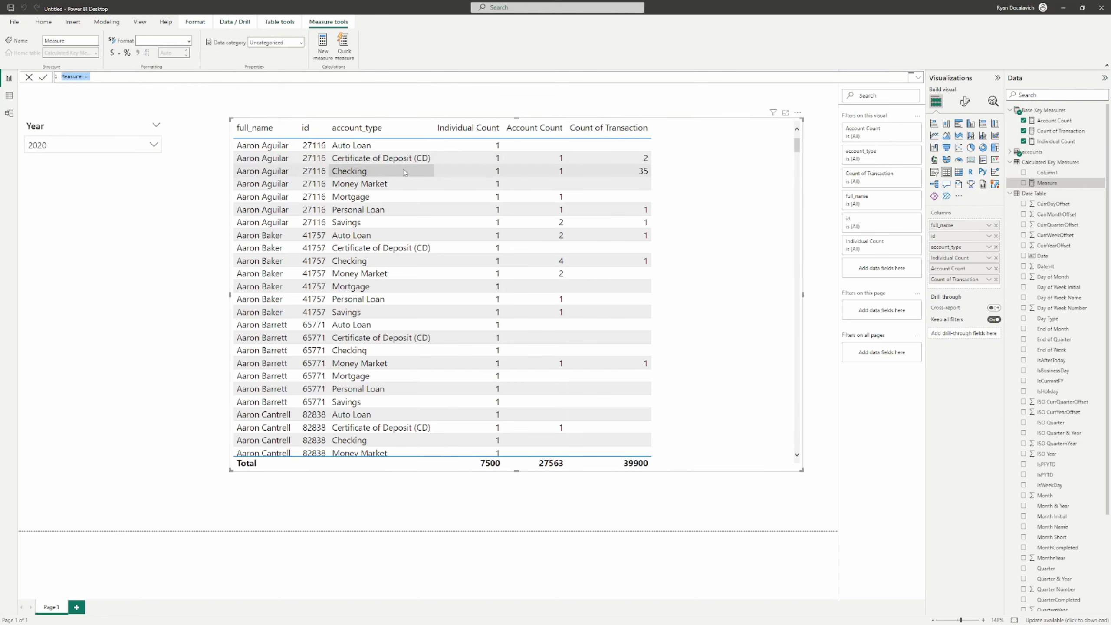
{"action": "type", "text": "Accoate Added ="}
{"action": "key", "text": "shift+Return"}
{"action": "type", "text": "CALCULATE( ac"}
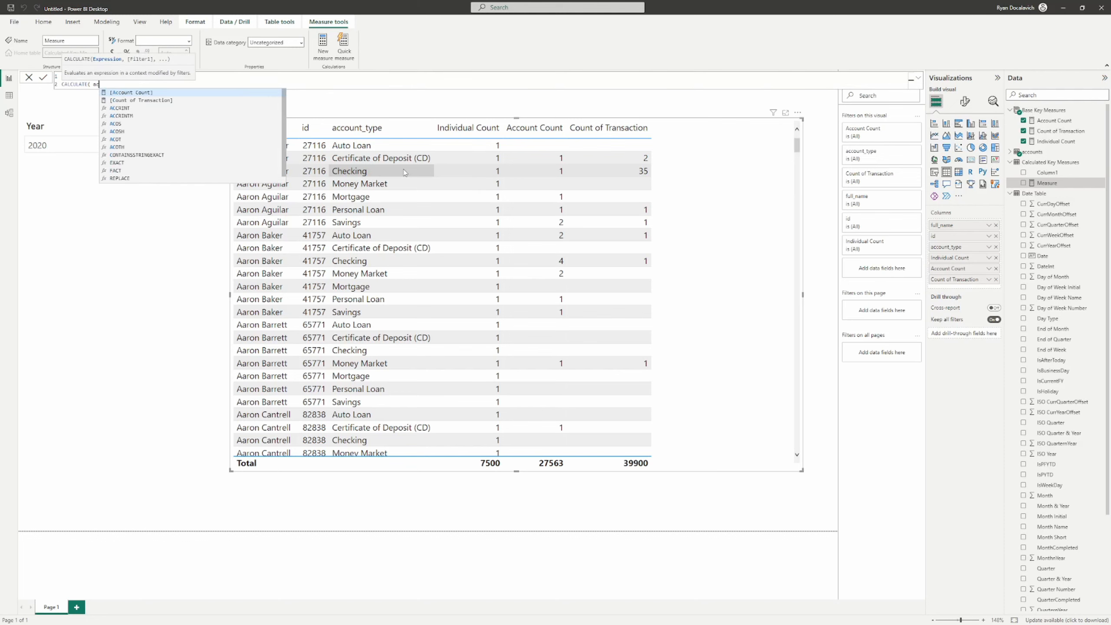
{"action": "key", "text": "Tab"}
{"action": "type", "text": ","}
{"action": "key", "text": "shift+Return"}
{"action": "type", "text": "AB"}
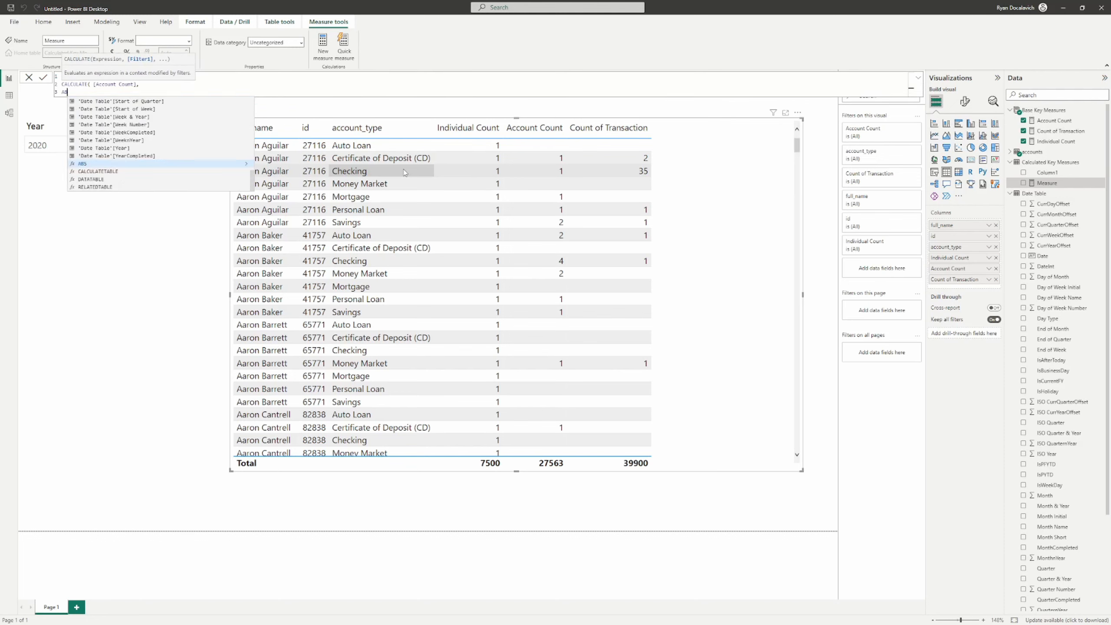
{"action": "key", "text": "BackSpace"}
{"action": "key", "text": "BackSpace"}
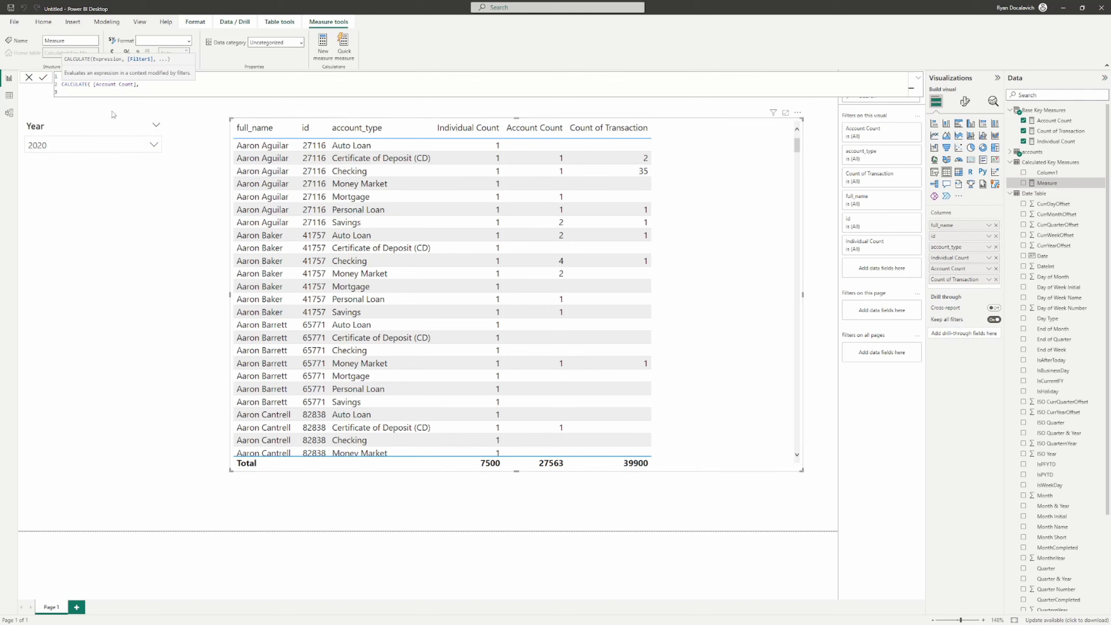
Begin a USERELATIONSHIP filter inside the CALCULATE, indented on its own line, with 'Date Table'[Date] as the first column
{"action": "left_click", "coordinate": [74, 84]}
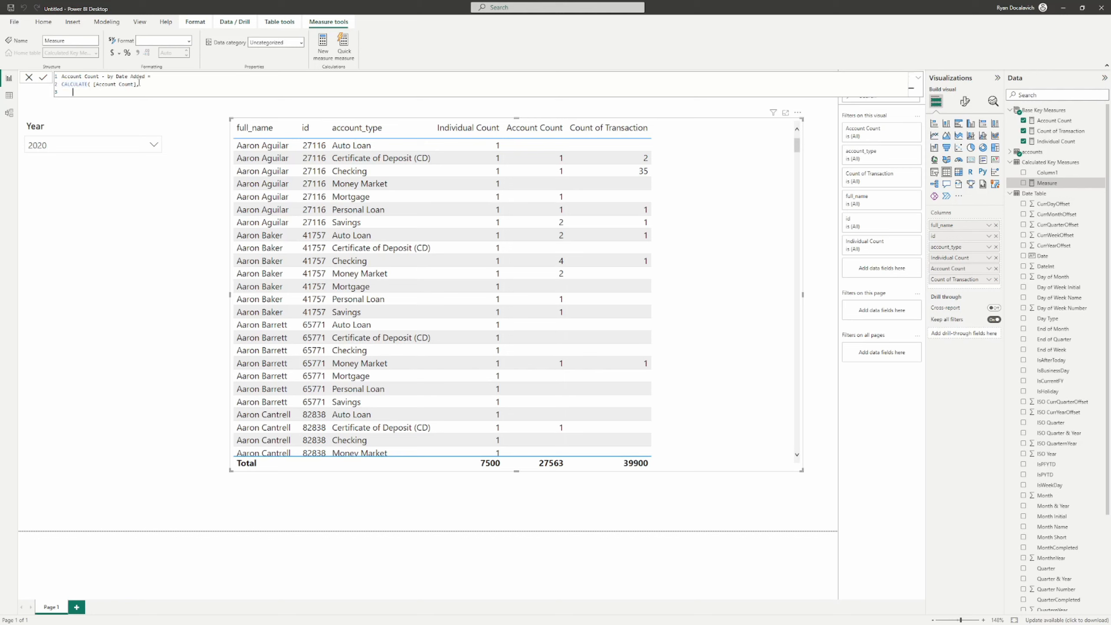
{"action": "left_click_drag", "start_coordinate": [136, 84], "coordinate": [94, 85]}
{"action": "left_click", "coordinate": [94, 92]}
{"action": "left_click", "coordinate": [153, 86]}
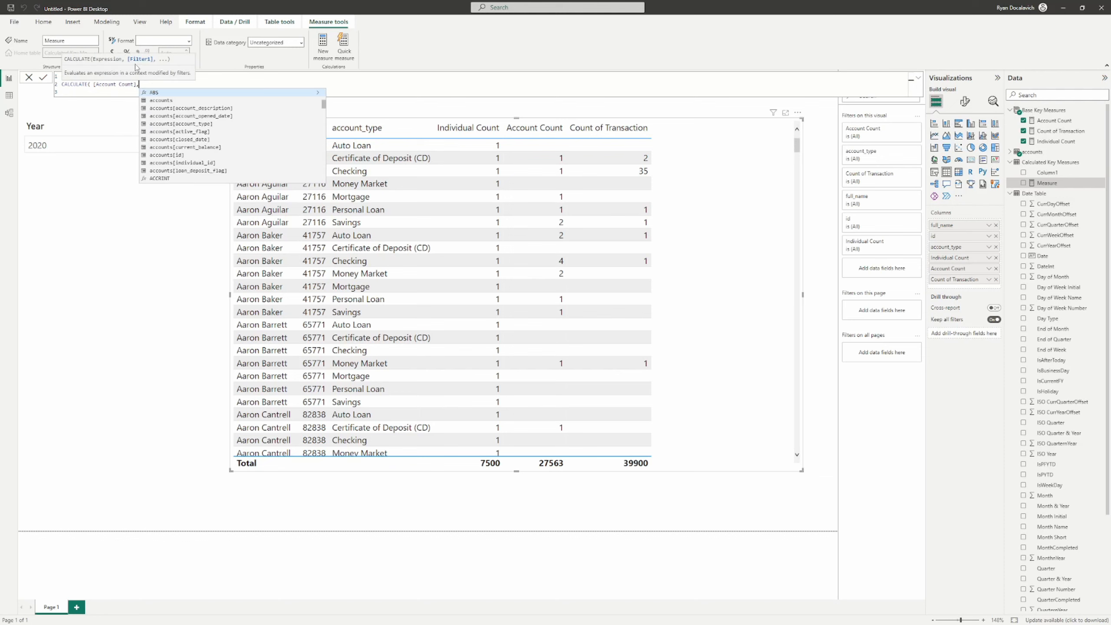
{"action": "left_click", "coordinate": [106, 92]}
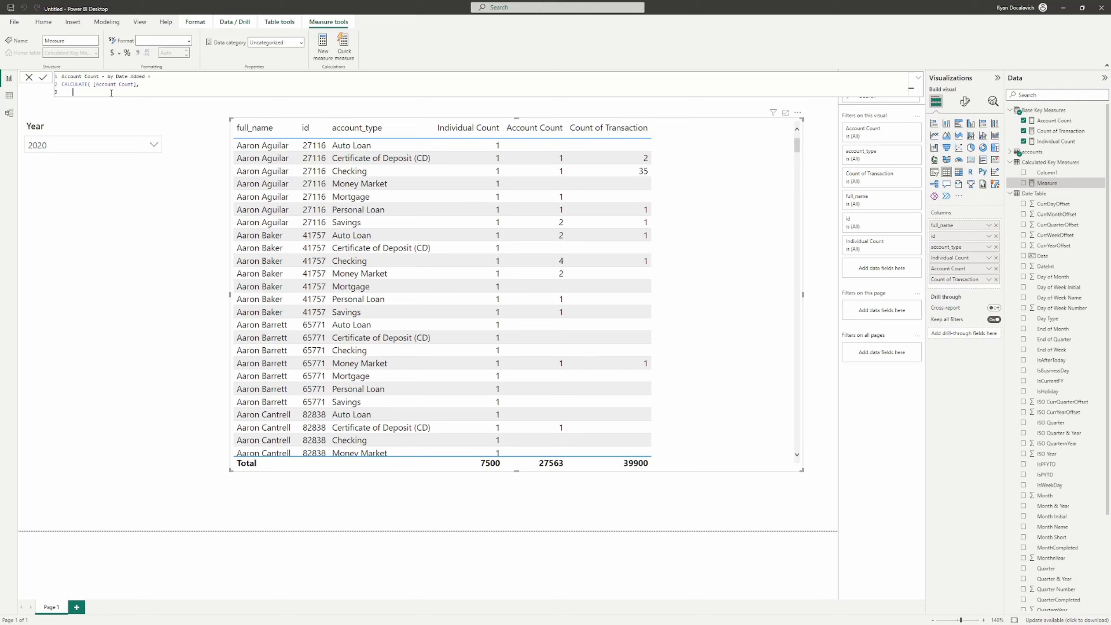
{"action": "key", "text": "Tab"}
{"action": "type", "text": "usere"}
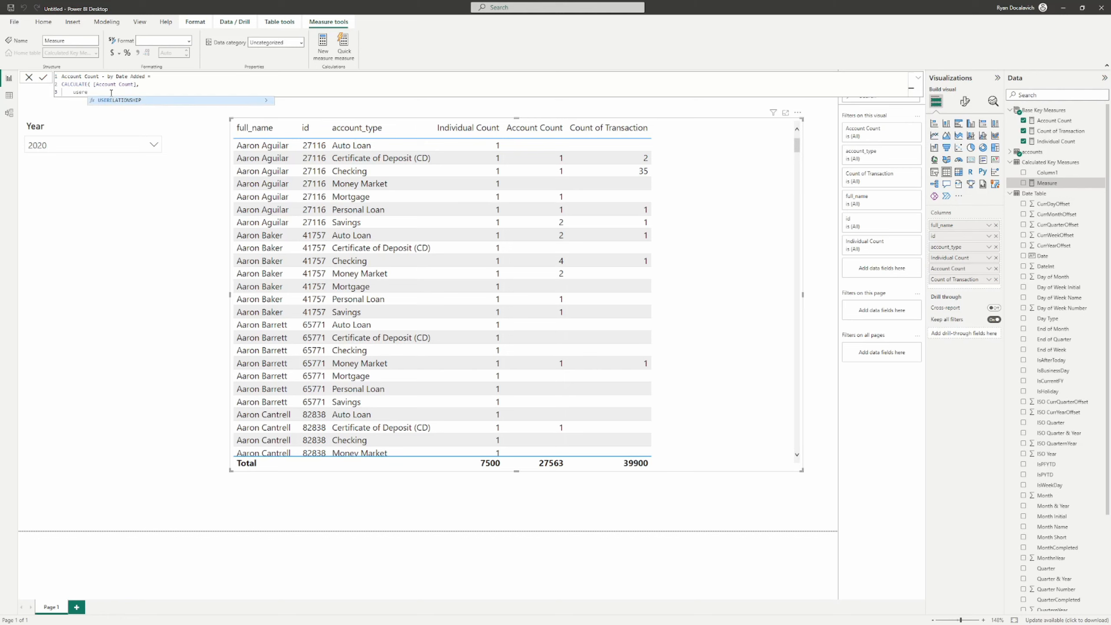
{"action": "left_click", "coordinate": [266, 101]}
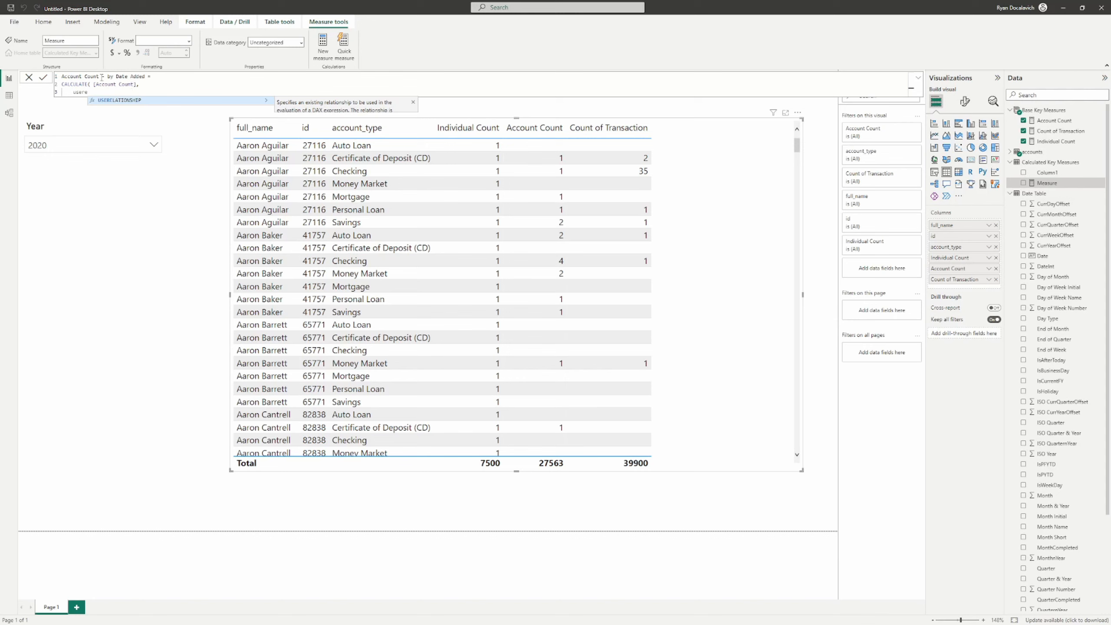
{"action": "scroll", "coordinate": [337, 109], "scroll_direction": "down", "scroll_amount": 1}
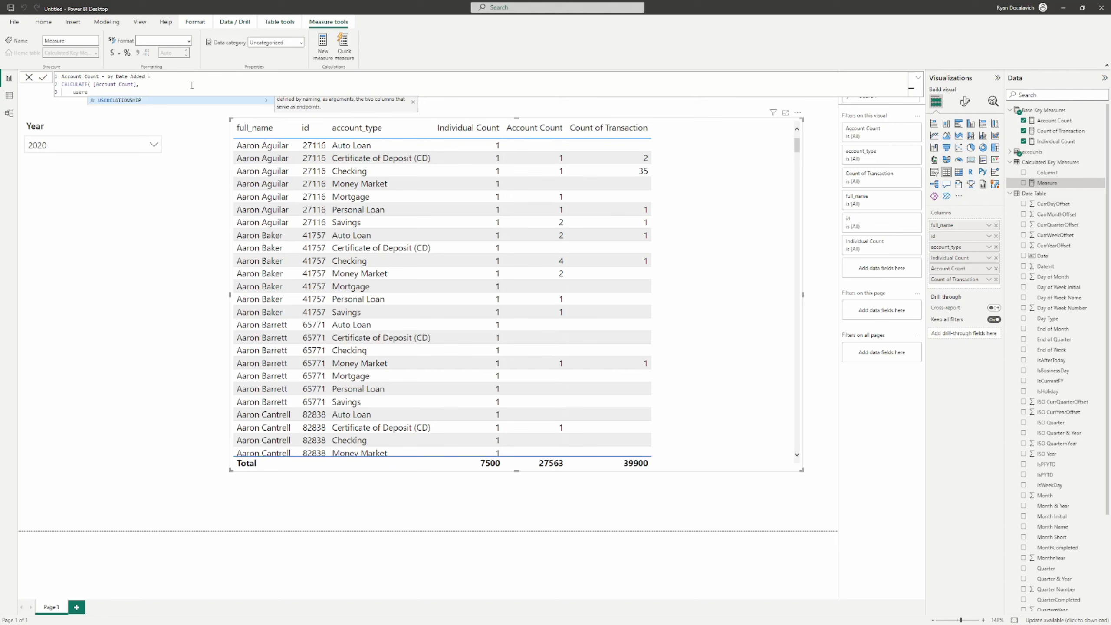
{"action": "key", "text": "Tab"}
{"action": "type", "text": "date"}
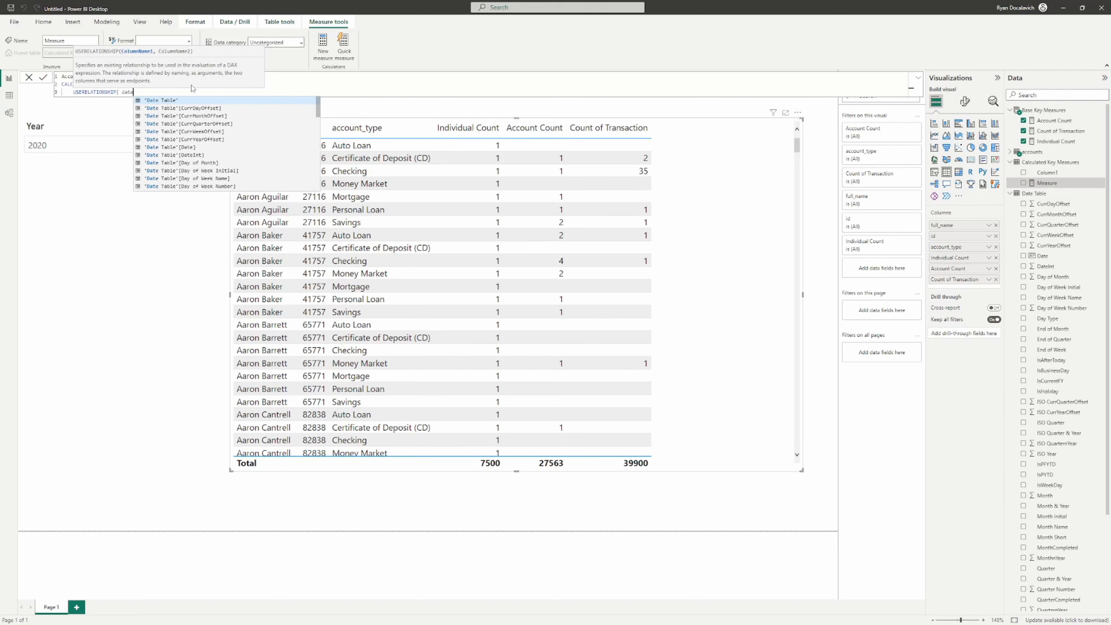
{"action": "left_click", "coordinate": [188, 148]}
{"action": "type", "text": ", "}
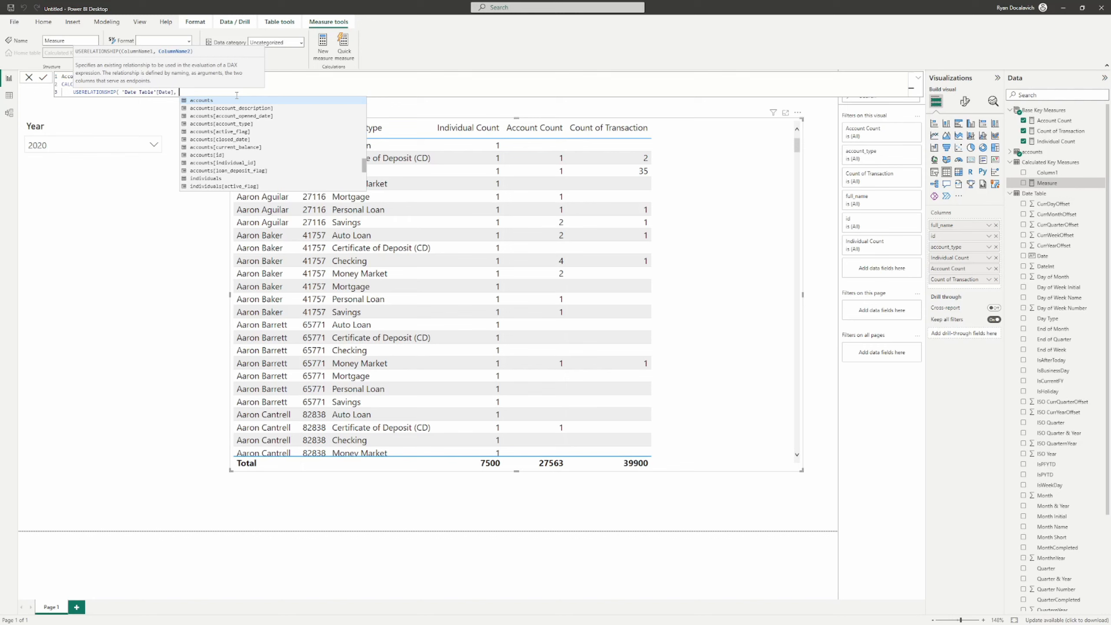
Add accounts[account_opened_date] as the relationship's second column, close both functions and commit the measure
{"action": "type", "text": "open"}
{"action": "key", "text": "Tab"}
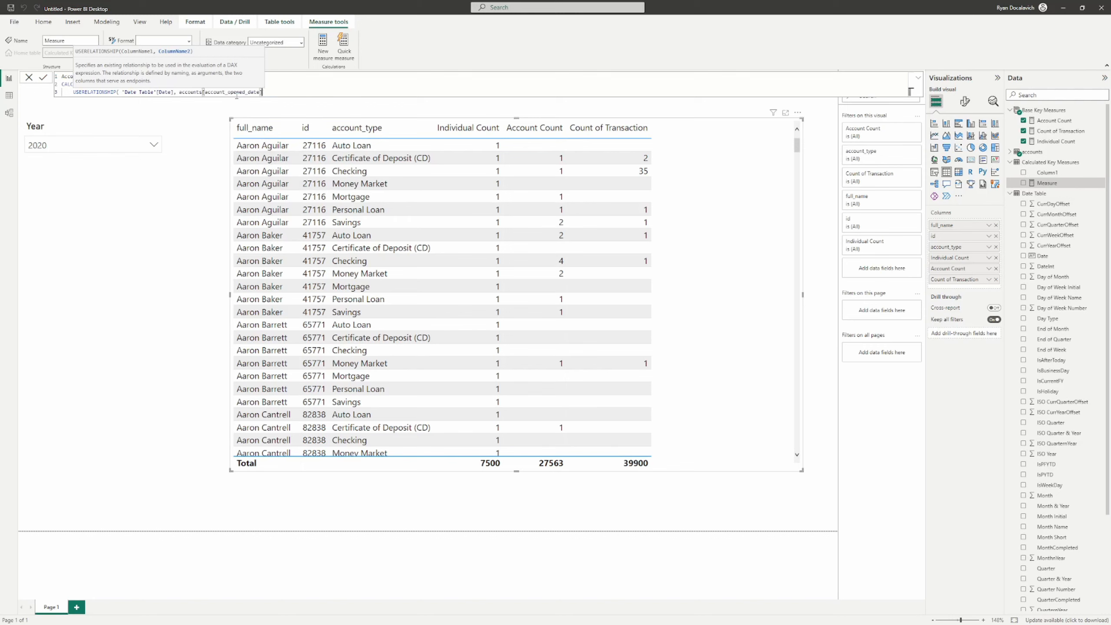
{"action": "type", "text": ")"}
{"action": "key", "text": "shift+Return"}
{"action": "type", "text": ")"}
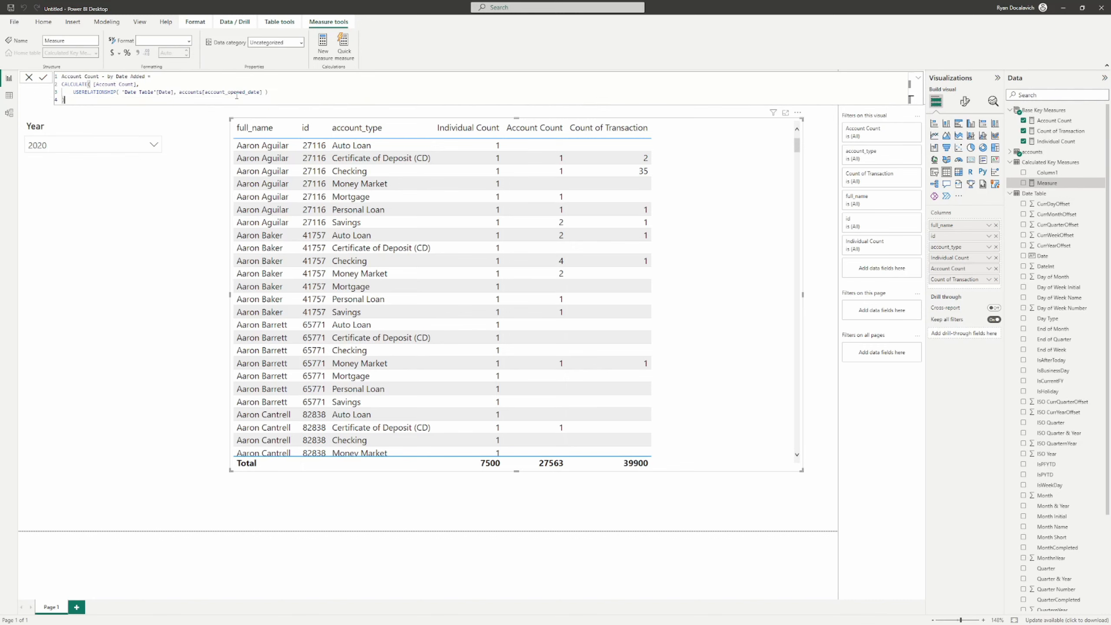
{"action": "left_click", "coordinate": [174, 92]}
{"action": "key", "text": "Right"}
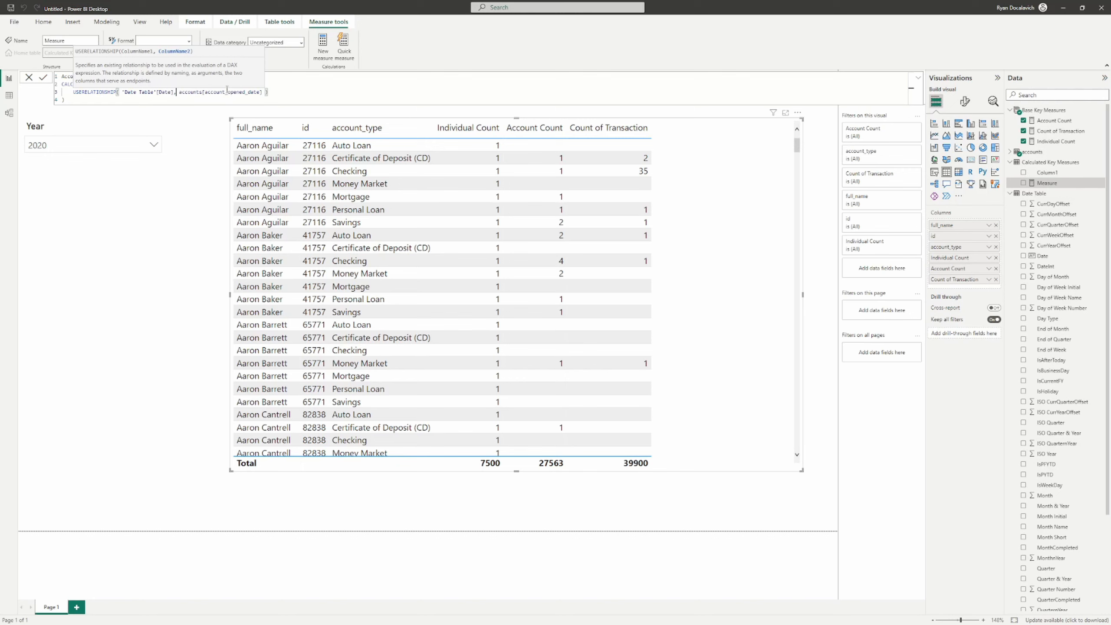
{"action": "left_click", "coordinate": [220, 102]}
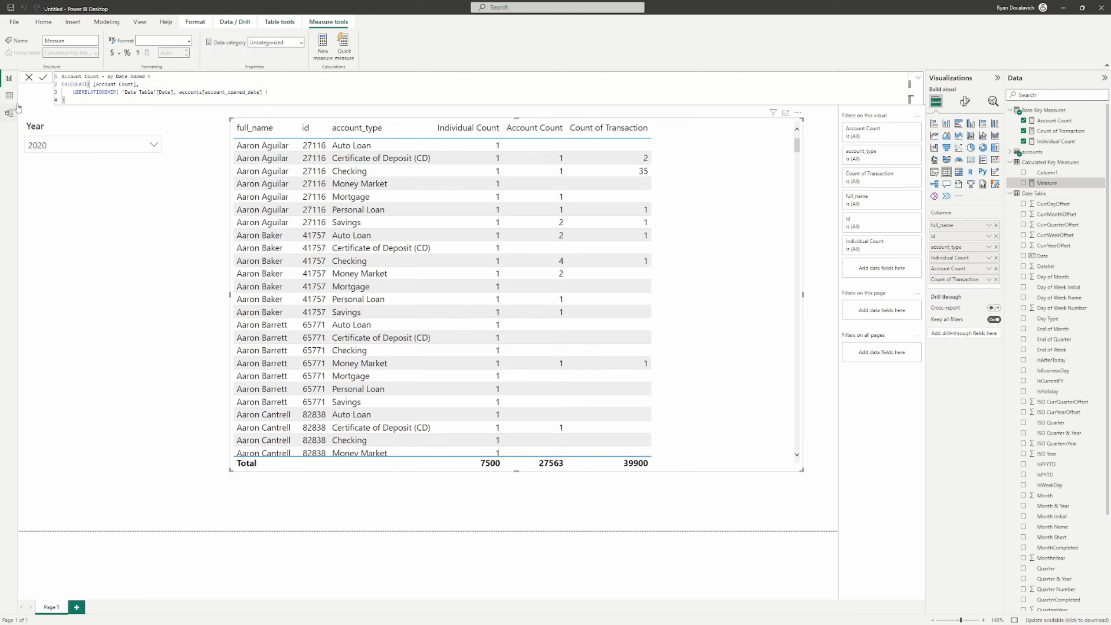
{"action": "key", "text": "Return"}
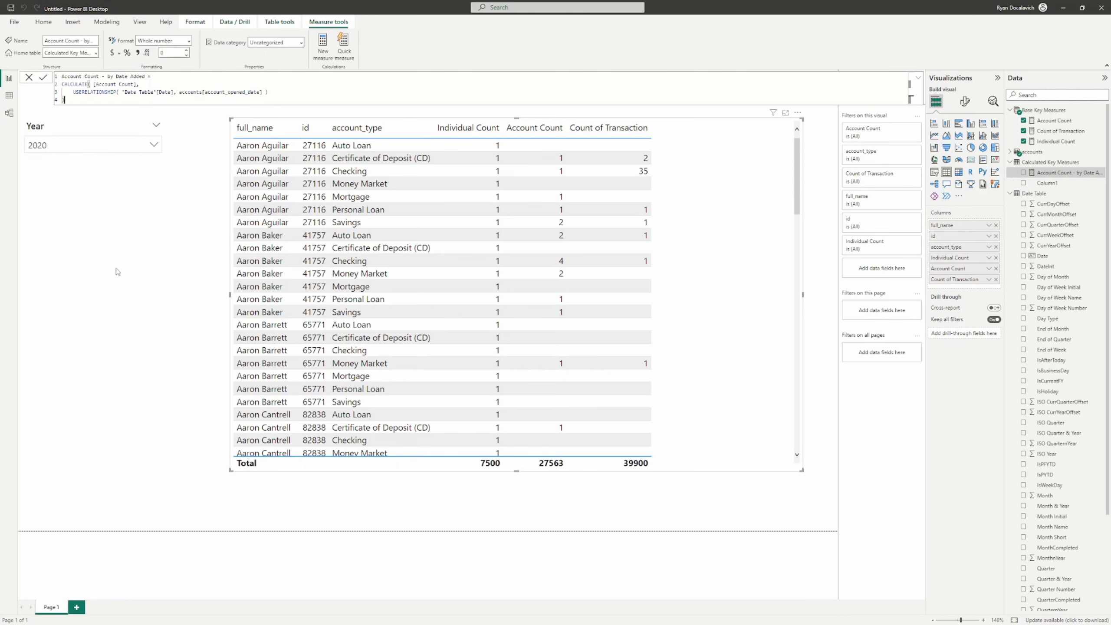
Examine the account_opened_date relationship between Date Table and accounts in the model diagram, and return to the report
{"action": "left_click", "coordinate": [10, 114]}
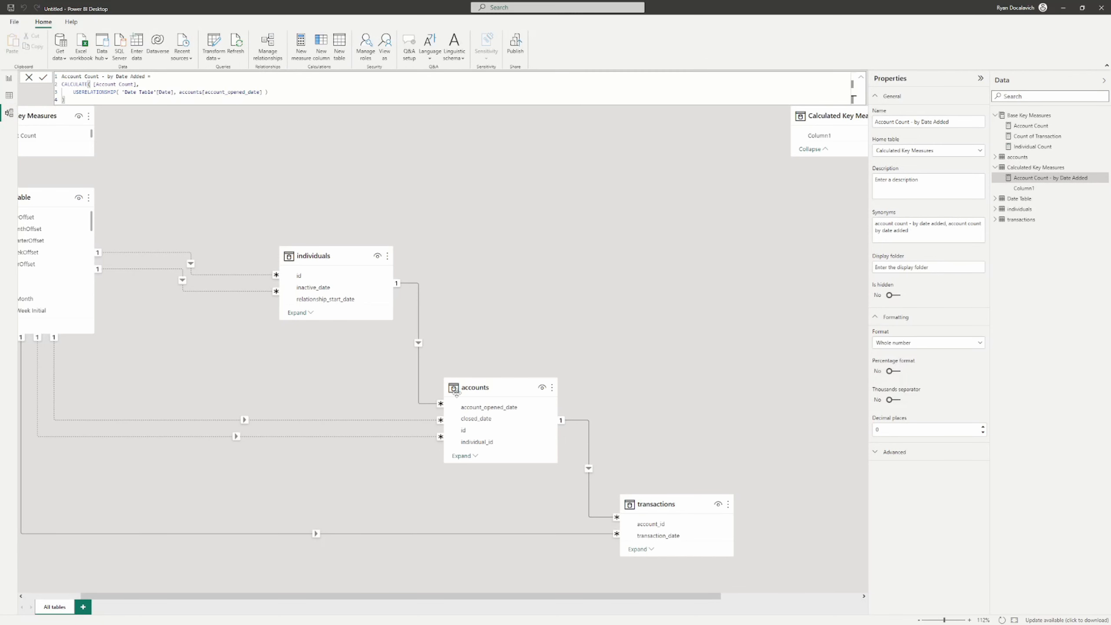
{"action": "left_click", "coordinate": [394, 419]}
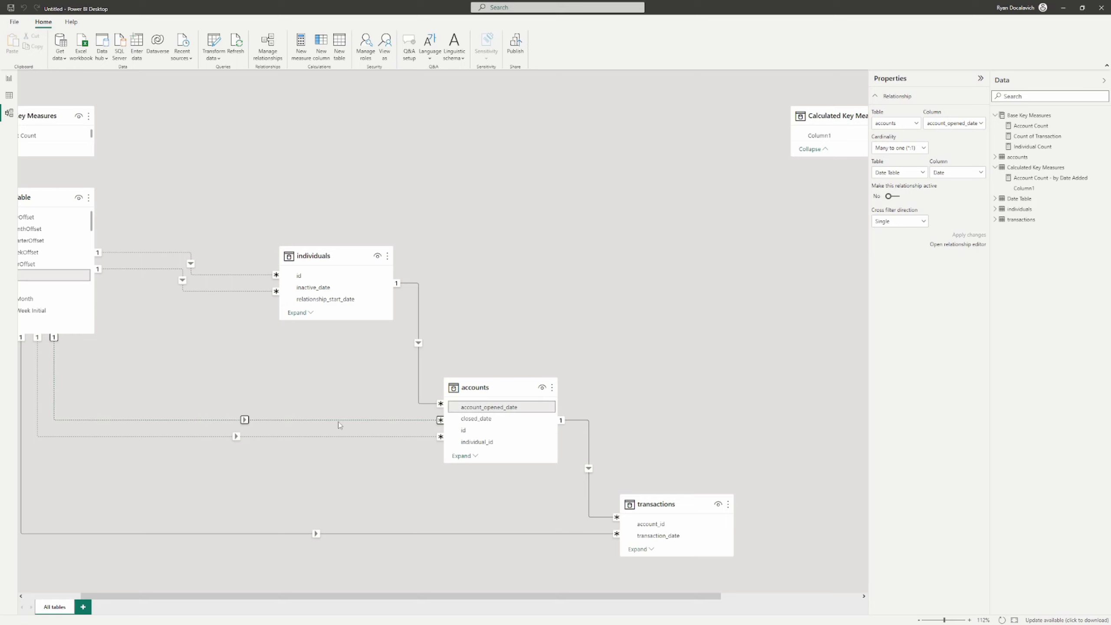
{"action": "left_click_drag", "start_coordinate": [219, 509], "coordinate": [269, 513]}
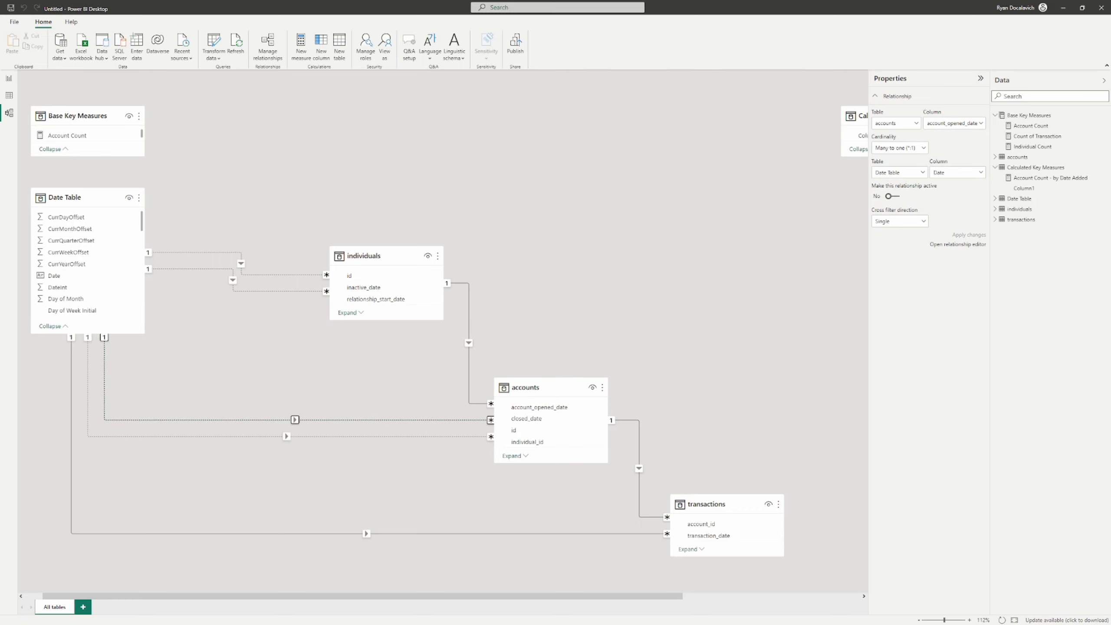
{"action": "left_click", "coordinate": [9, 77]}
{"action": "left_click", "coordinate": [30, 78]}
Delete the placeholder Column1 from the Calculated Key Measures table
{"action": "mouse_move", "coordinate": [1051, 173]}
{"action": "left_mouse_down"}
{"action": "mouse_move", "coordinate": [811, 283]}
{"action": "mouse_move", "coordinate": [1007, 156]}
{"action": "mouse_move", "coordinate": [1045, 175]}
{"action": "left_mouse_up"}
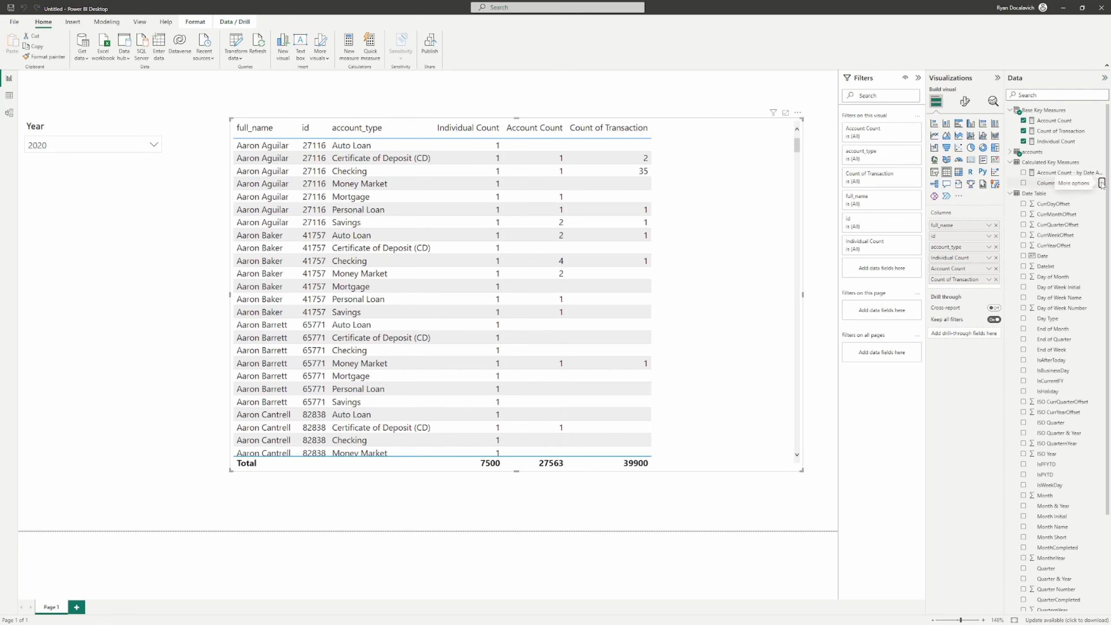
{"action": "right_click", "coordinate": [1024, 184]}
{"action": "left_click", "coordinate": [1049, 252]}
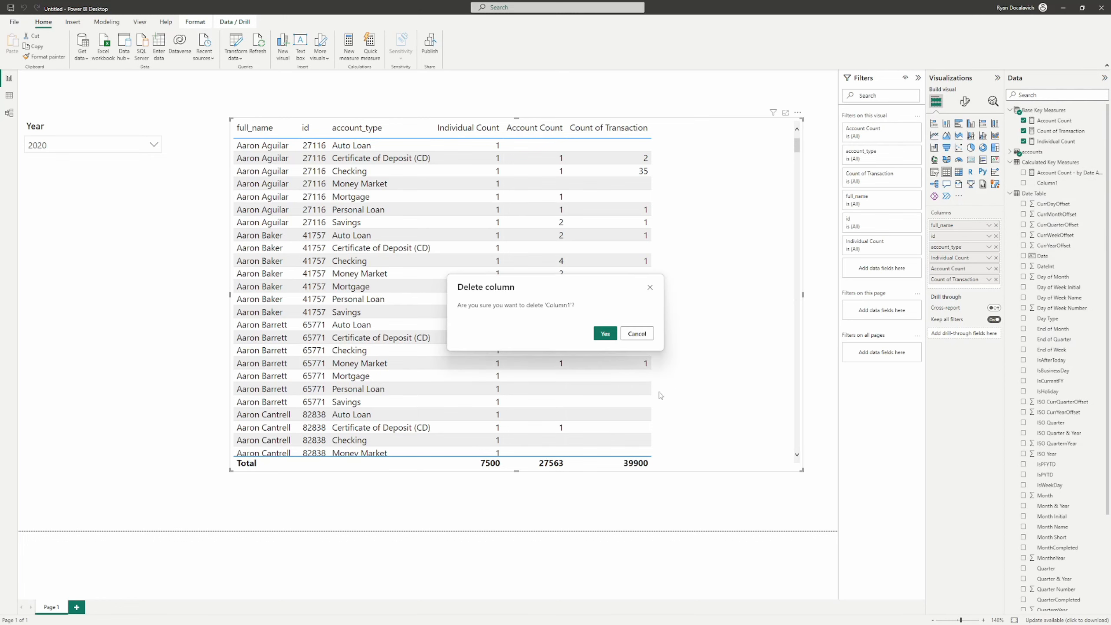
{"action": "left_click", "coordinate": [605, 331]}
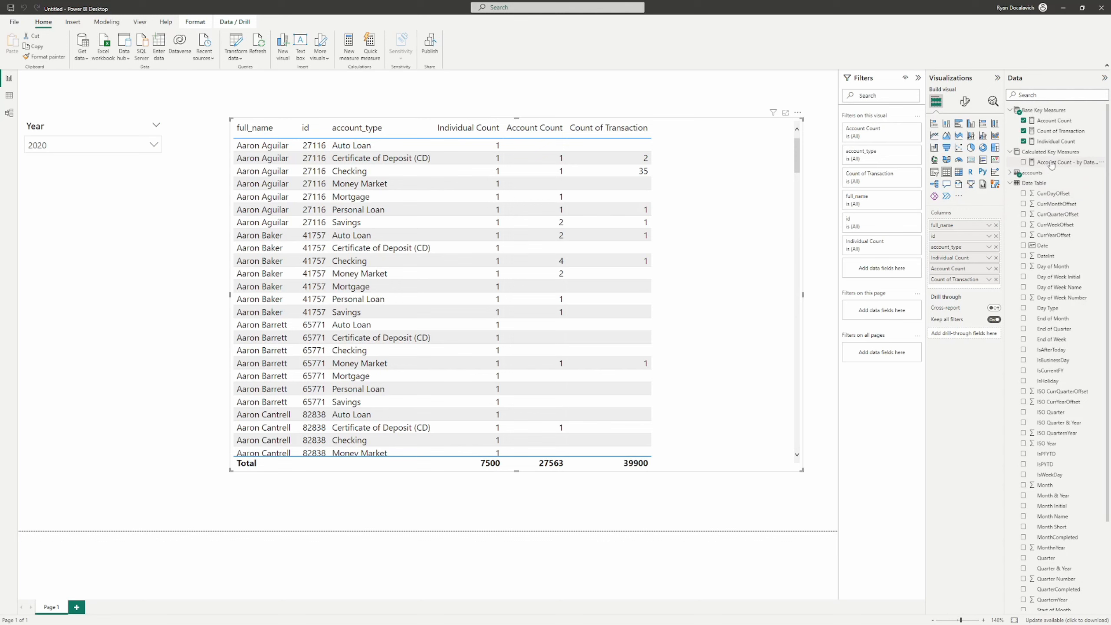
Add Account Count - by Date Added to the table visual and set the Year slicer to 2021
{"action": "left_click_drag", "start_coordinate": [1052, 162], "coordinate": [686, 322]}
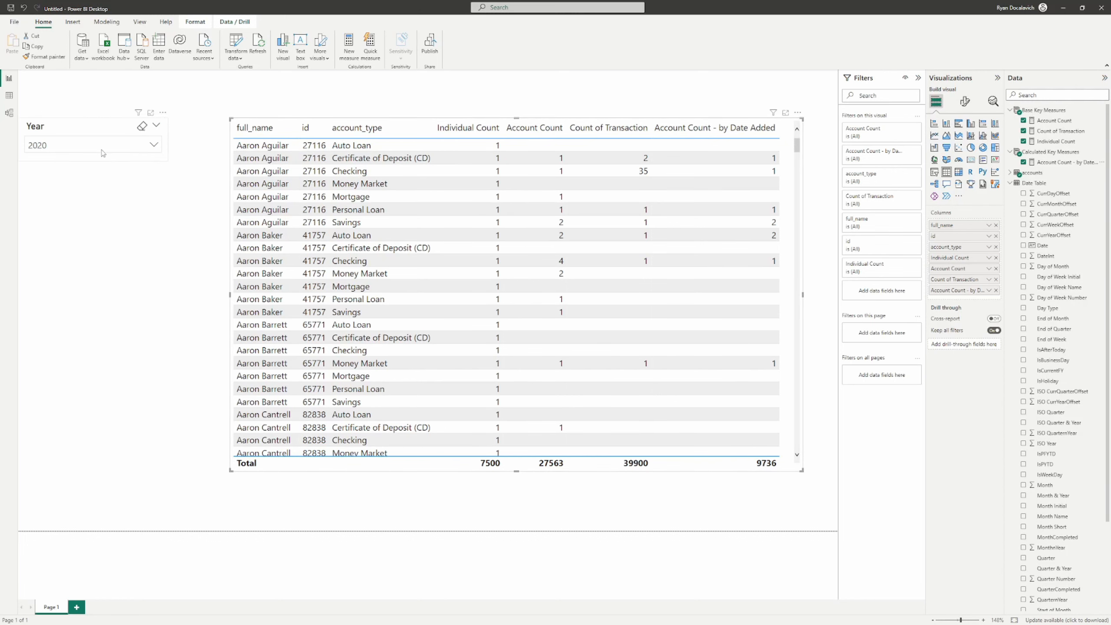
{"action": "left_click", "coordinate": [50, 147]}
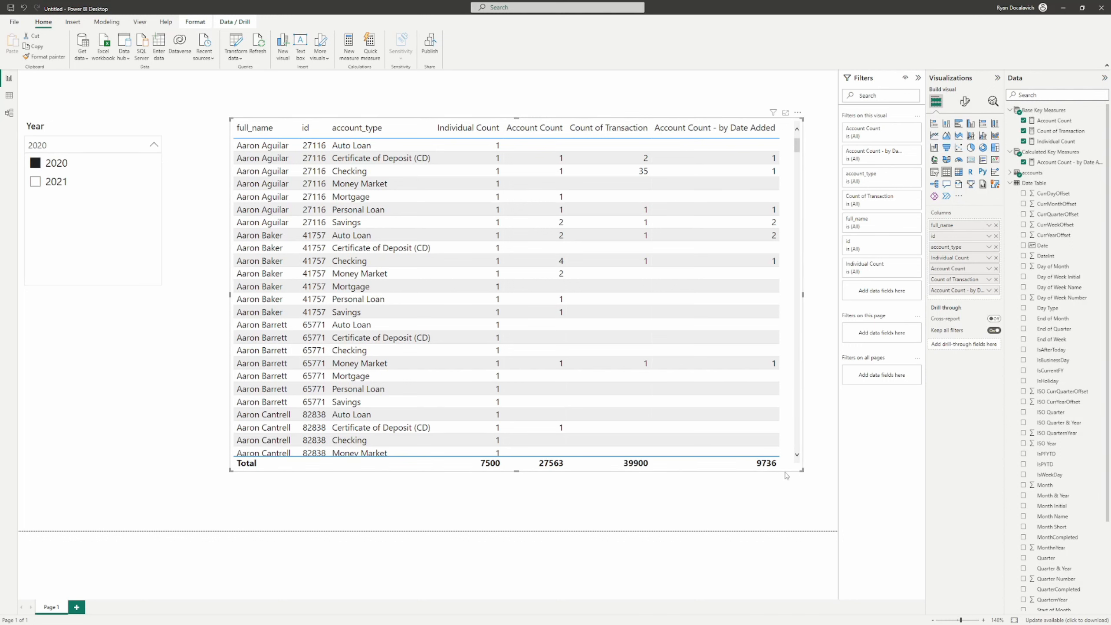
{"action": "left_click", "coordinate": [54, 186]}
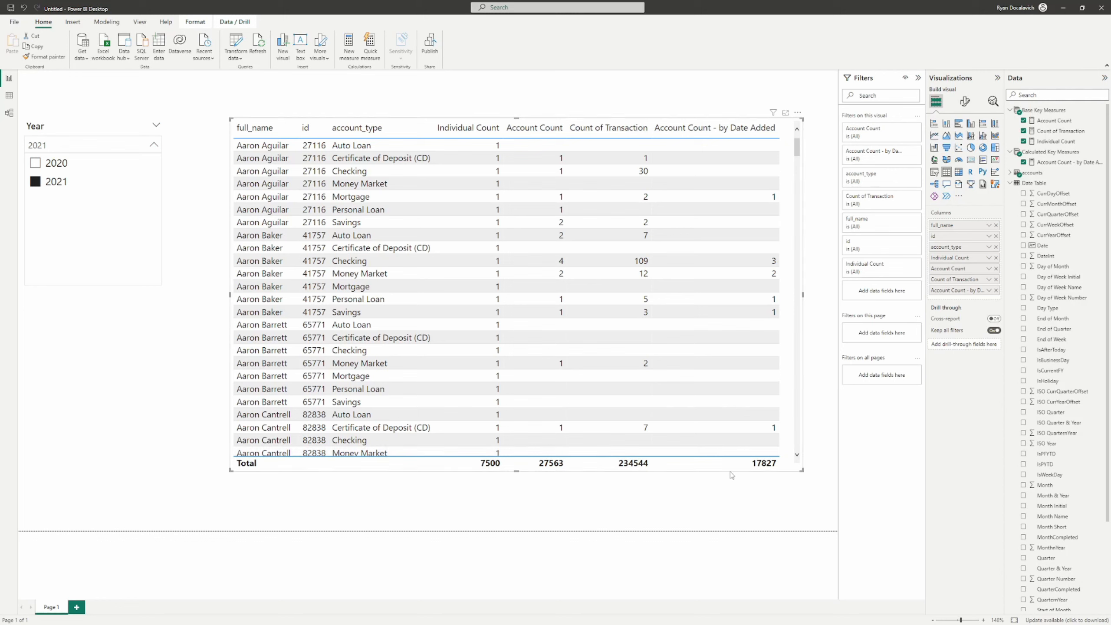
Alternate the Year slicer between 2020 and 2021 to compare the account count columns, ending on 2021
{"action": "left_click", "coordinate": [36, 163]}
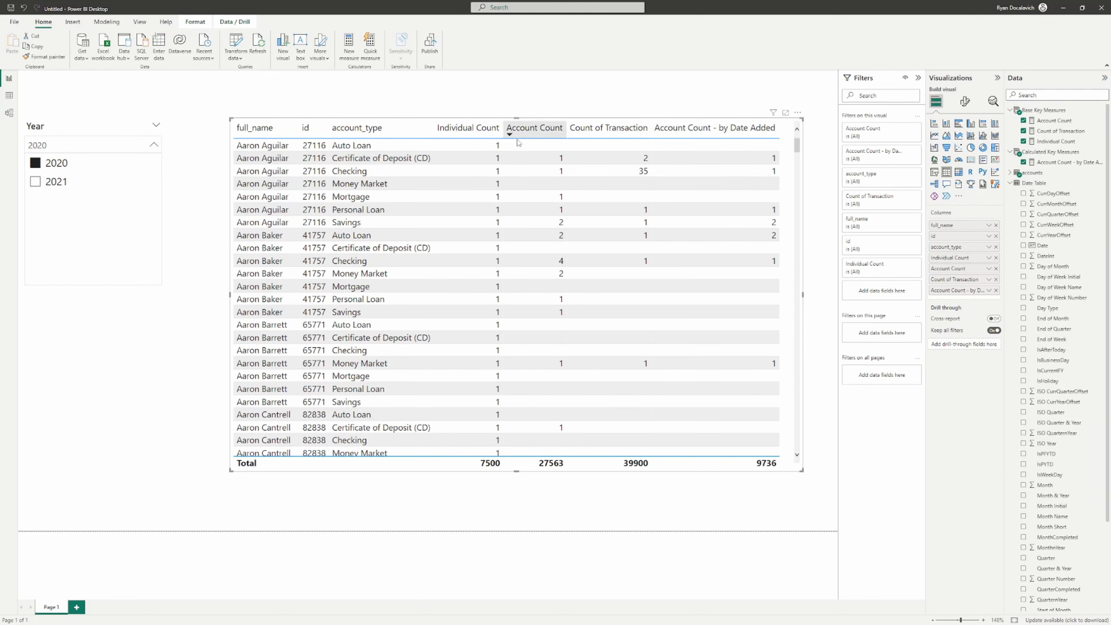
{"action": "left_click", "coordinate": [53, 183]}
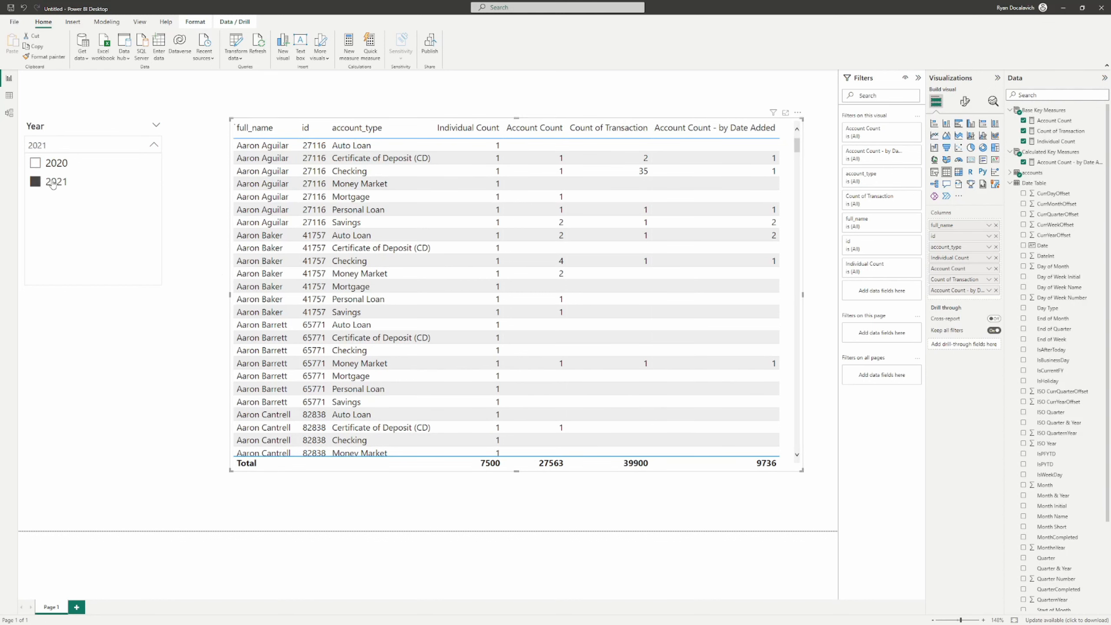
{"action": "left_click", "coordinate": [55, 163]}
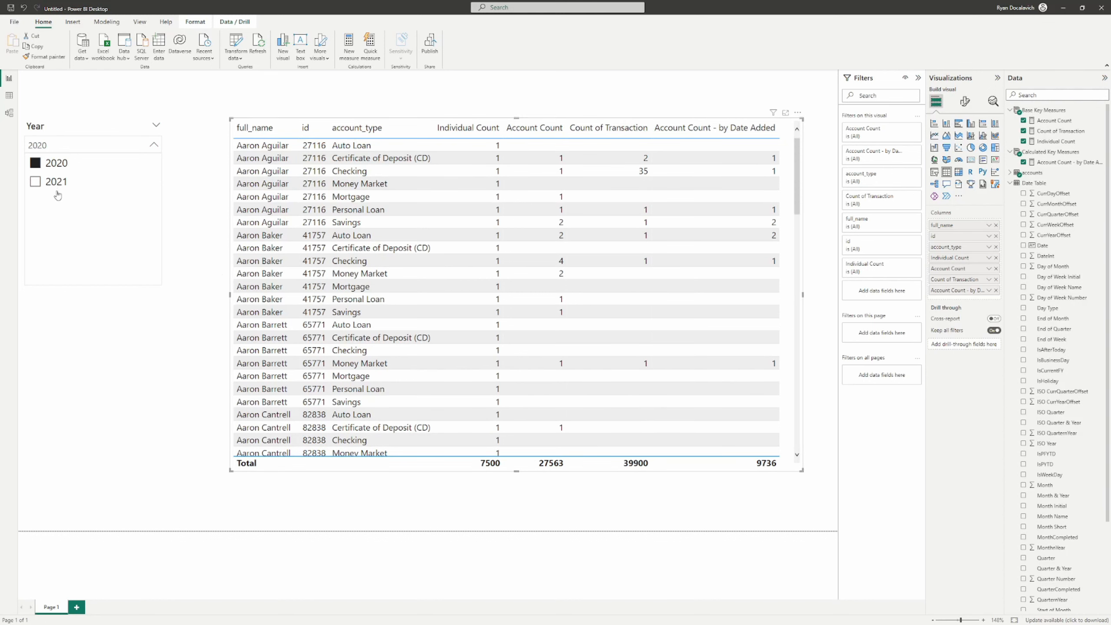
{"action": "left_click", "coordinate": [53, 181]}
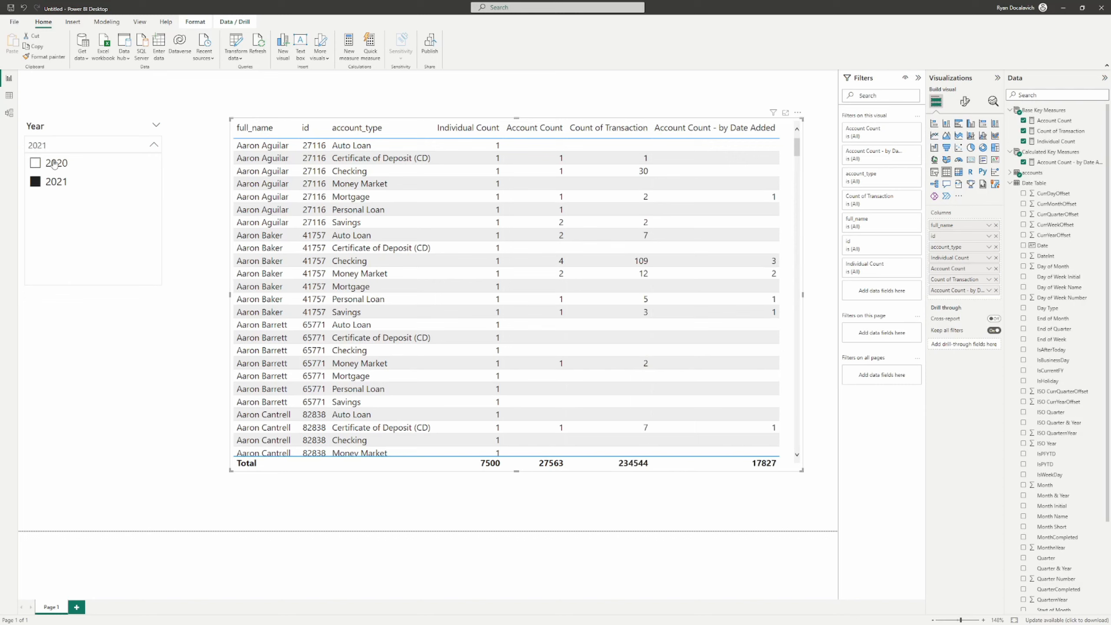
{"action": "left_click", "coordinate": [51, 164]}
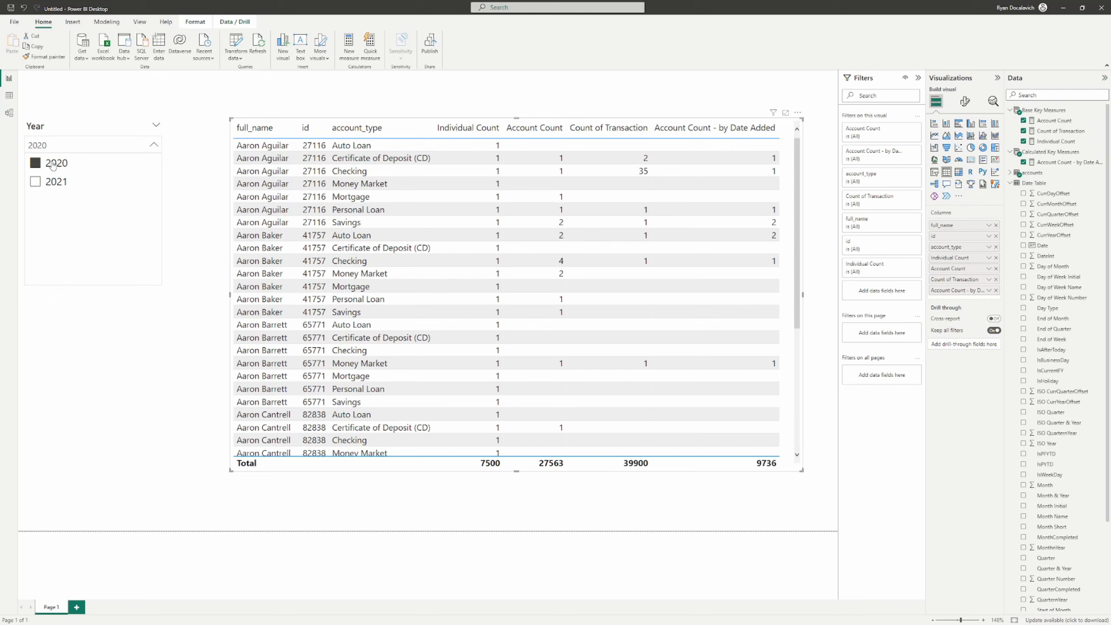
{"action": "left_click", "coordinate": [56, 183]}
{"action": "left_click", "coordinate": [180, 251]}
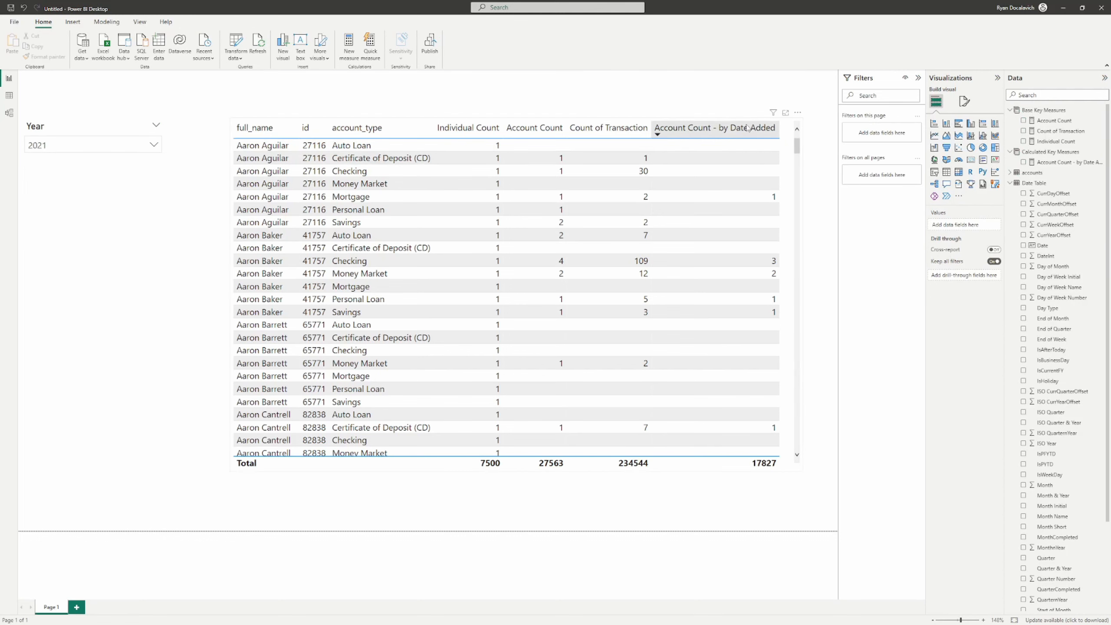
Set the Year slicer back to 2020
{"action": "left_click", "coordinate": [60, 127]}
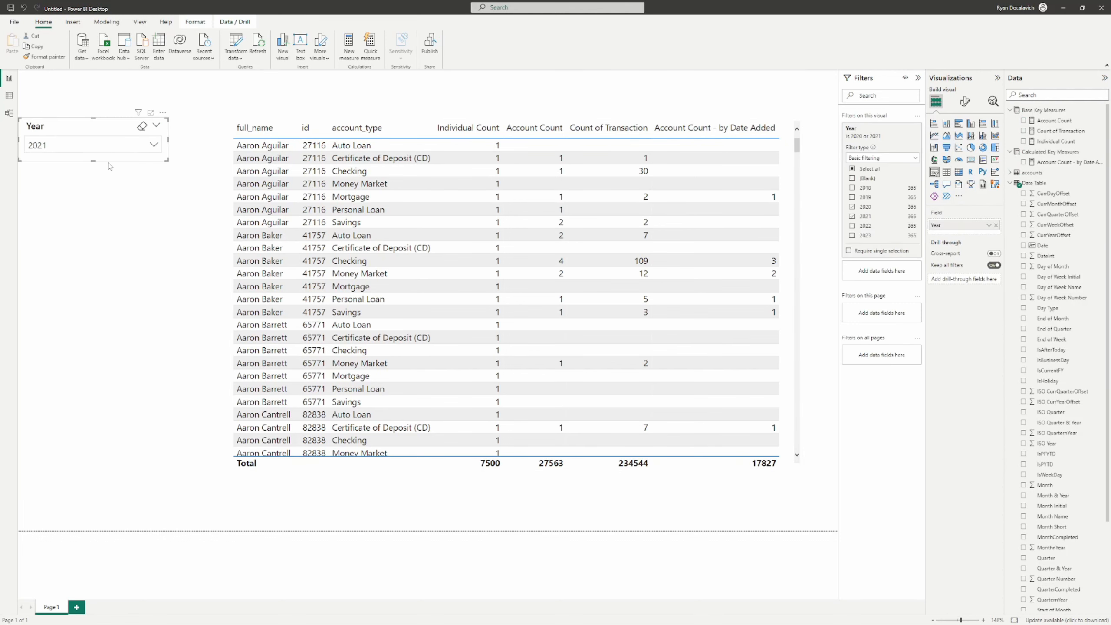
{"action": "left_click", "coordinate": [113, 147]}
{"action": "left_click", "coordinate": [61, 165]}
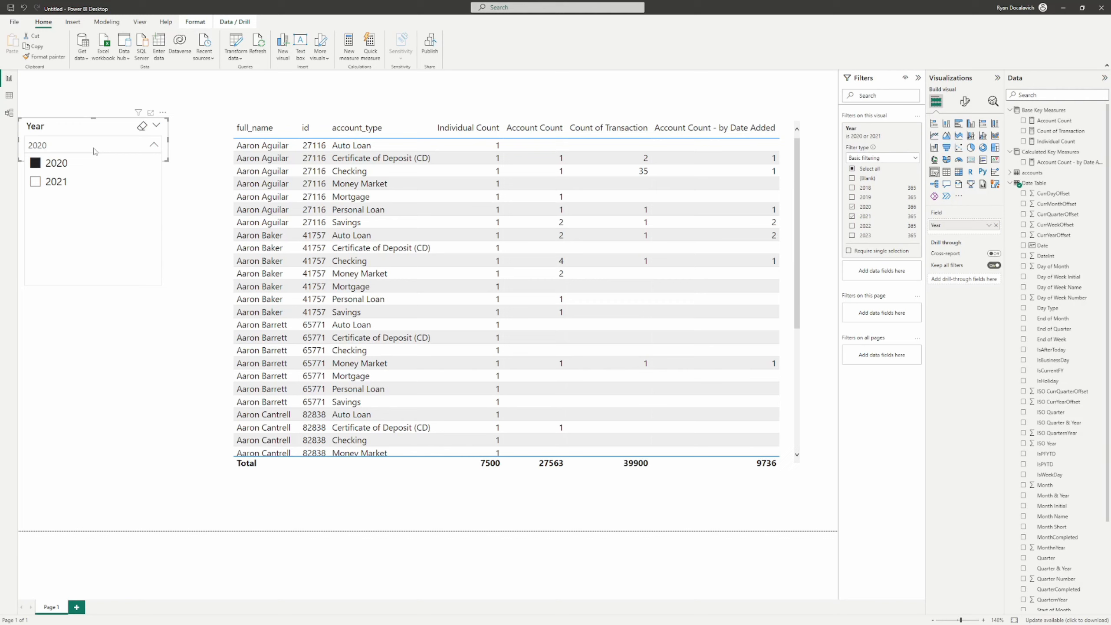
Alternate the Year slicer between 2021 and 2020, clear it to compare the unfiltered counts, and leave 2021 selected
{"action": "left_click", "coordinate": [51, 184]}
{"action": "left_click", "coordinate": [57, 167]}
{"action": "left_click", "coordinate": [49, 184]}
{"action": "left_click", "coordinate": [56, 166]}
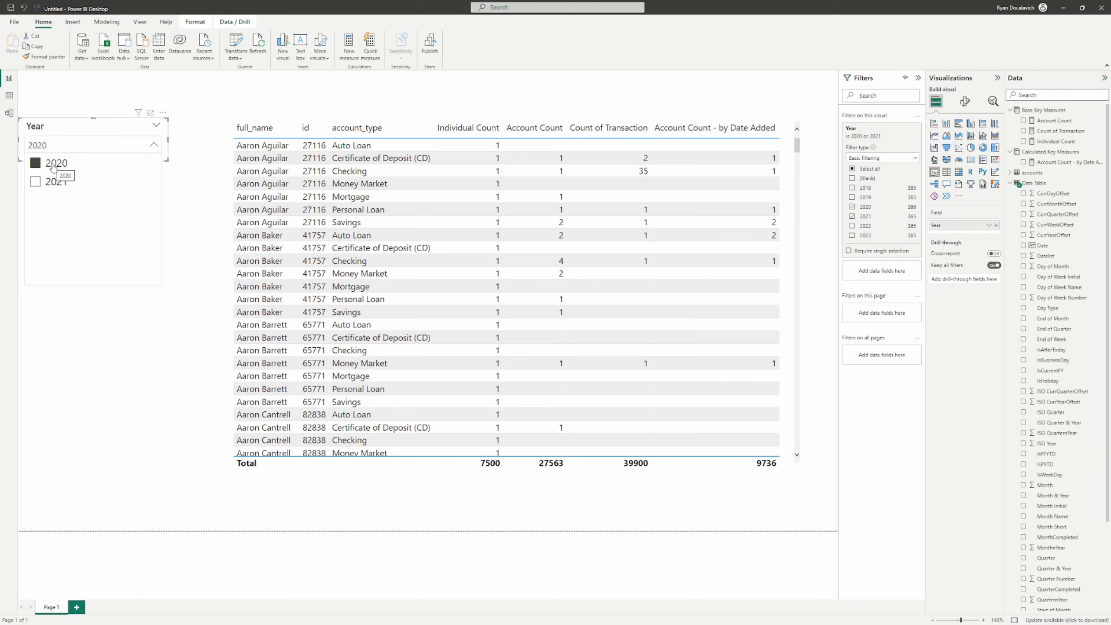
{"action": "left_click", "coordinate": [48, 163]}
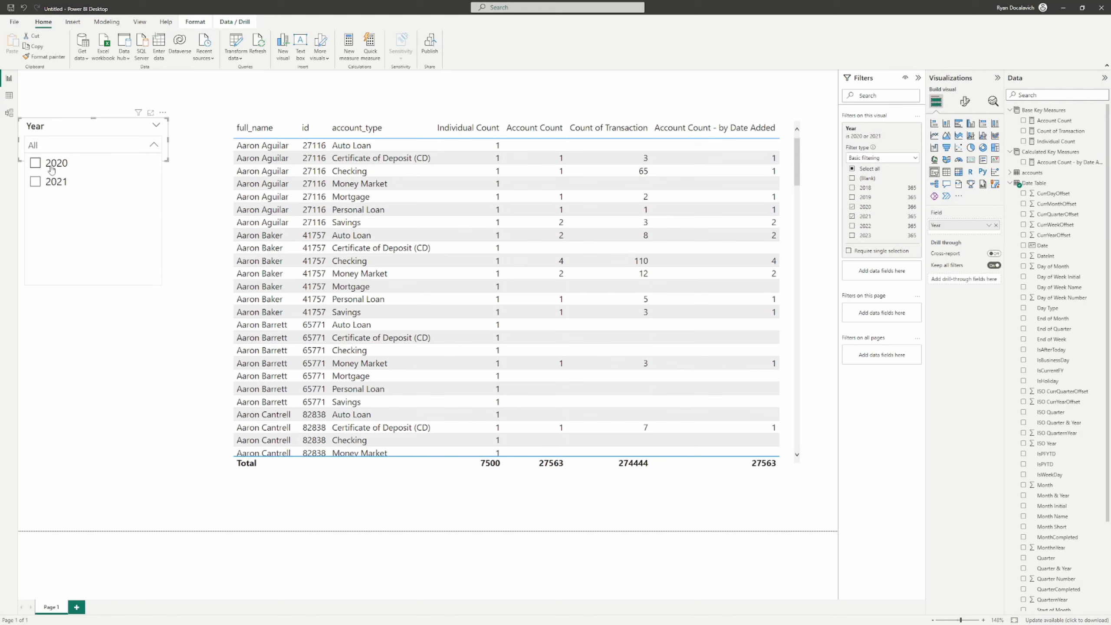
{"action": "left_click", "coordinate": [49, 182]}
{"action": "left_click", "coordinate": [815, 237]}
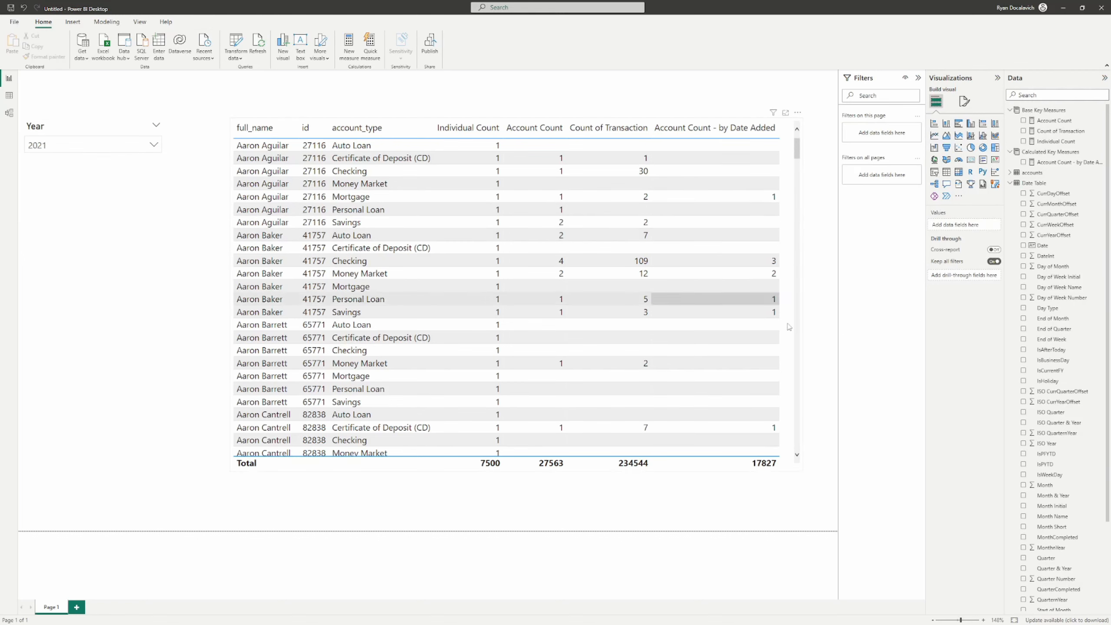
In the model diagram, move the Calculated Key Measures table next to Base Key Measures, above the Date Table
{"action": "left_click", "coordinate": [9, 113]}
{"action": "scroll", "coordinate": [711, 252], "scroll_direction": "right", "scroll_amount": 5}
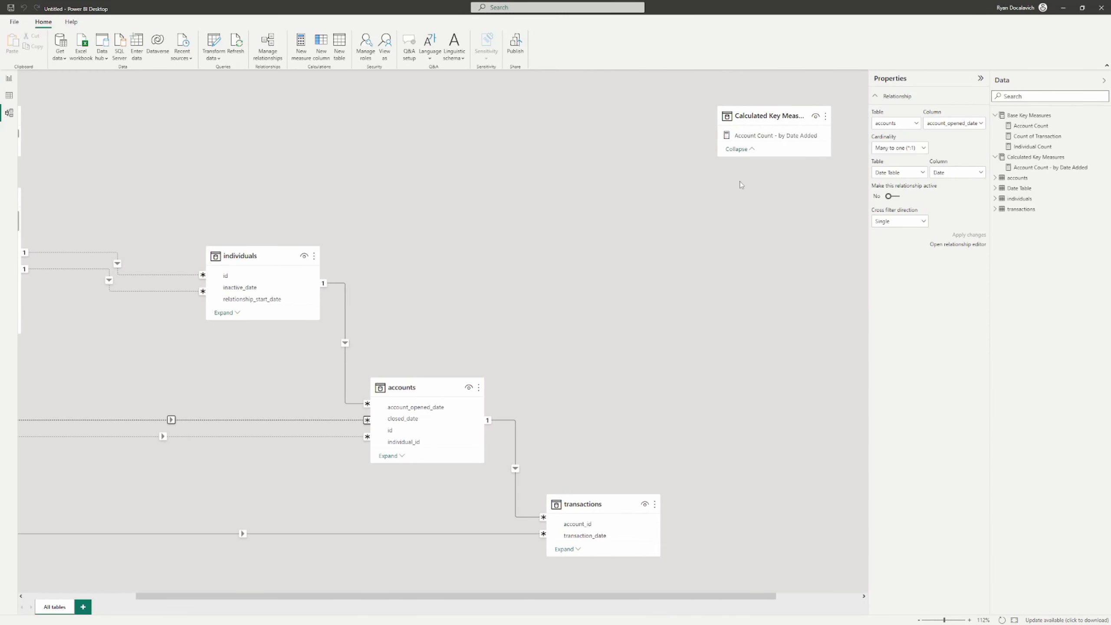
{"action": "left_click_drag", "start_coordinate": [786, 106], "coordinate": [98, 107]}
{"action": "scroll", "coordinate": [499, 362], "scroll_direction": "left", "scroll_amount": 3}
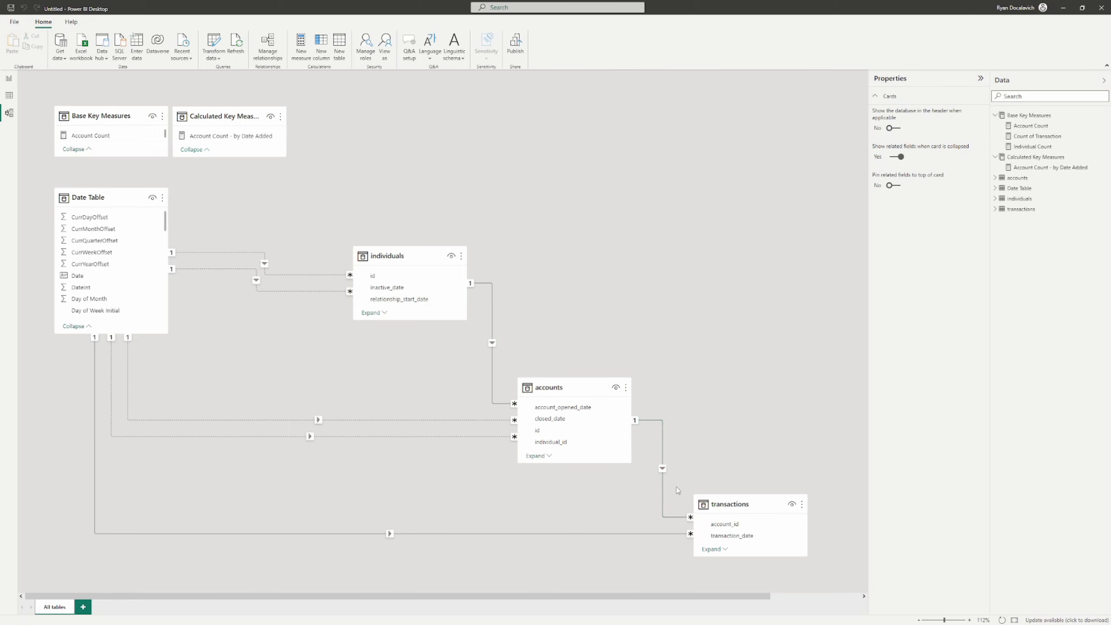
Back on the report page, collapse the Date Table fields, move the table visual directly under the Year slicer, and review the Account Count - by Date Added formula
{"action": "left_click", "coordinate": [9, 77]}
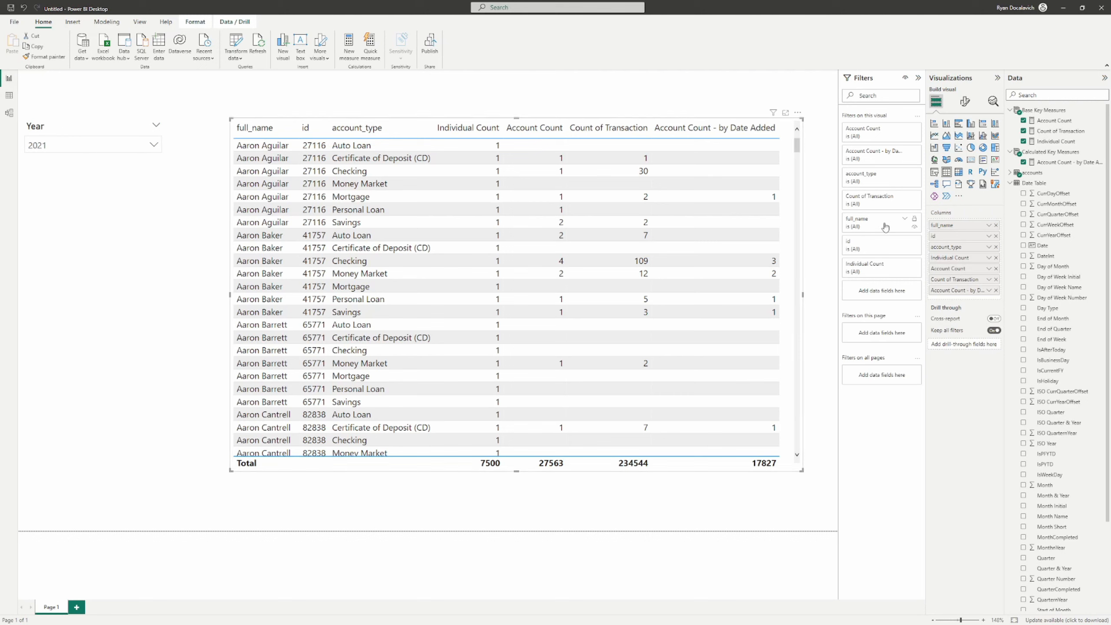
{"action": "left_click", "coordinate": [810, 250]}
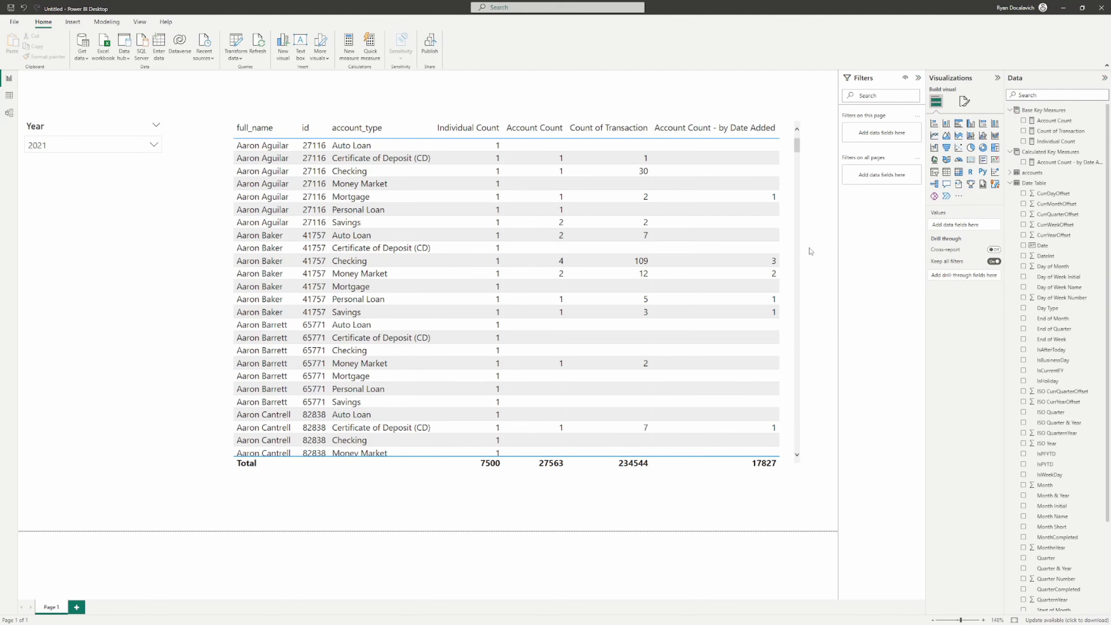
{"action": "left_click", "coordinate": [1009, 184]}
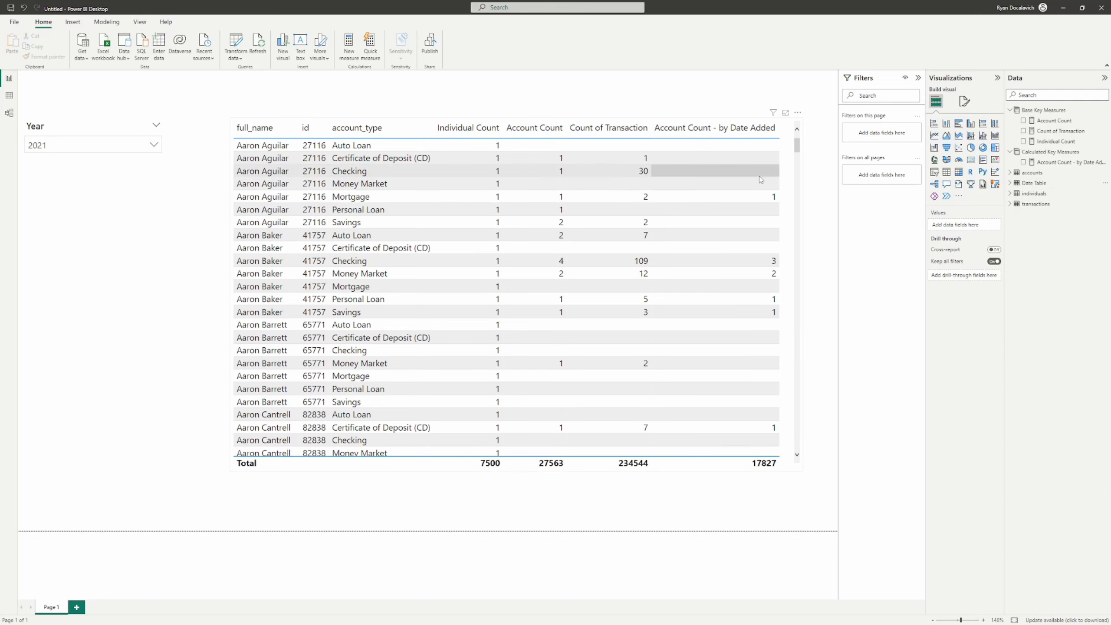
{"action": "left_click_drag", "start_coordinate": [772, 155], "coordinate": [578, 191]}
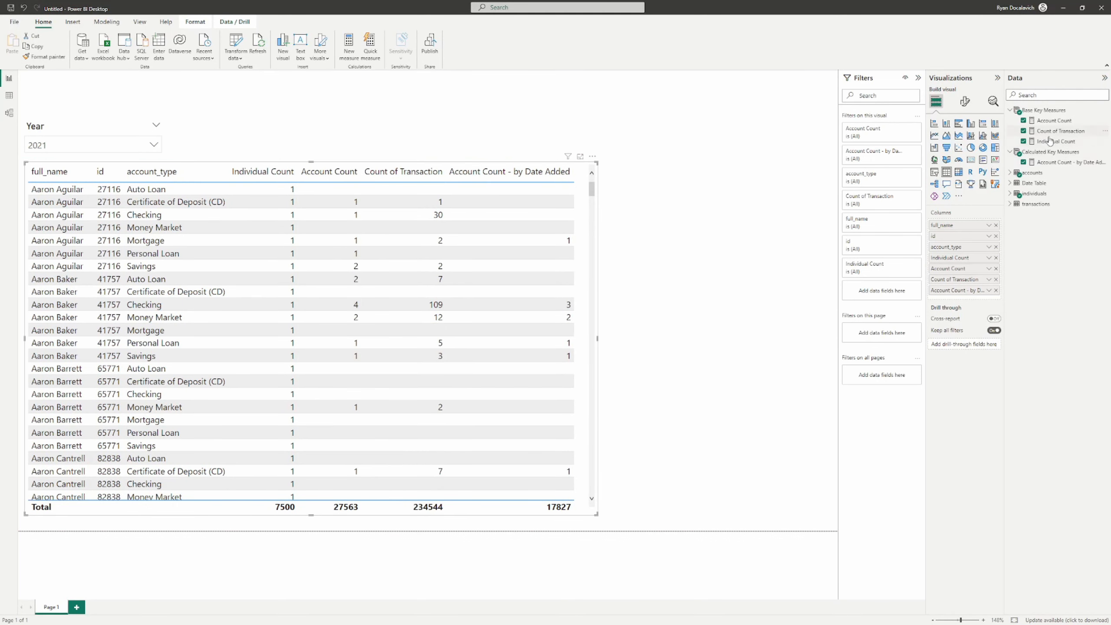
{"action": "left_click", "coordinate": [1058, 163]}
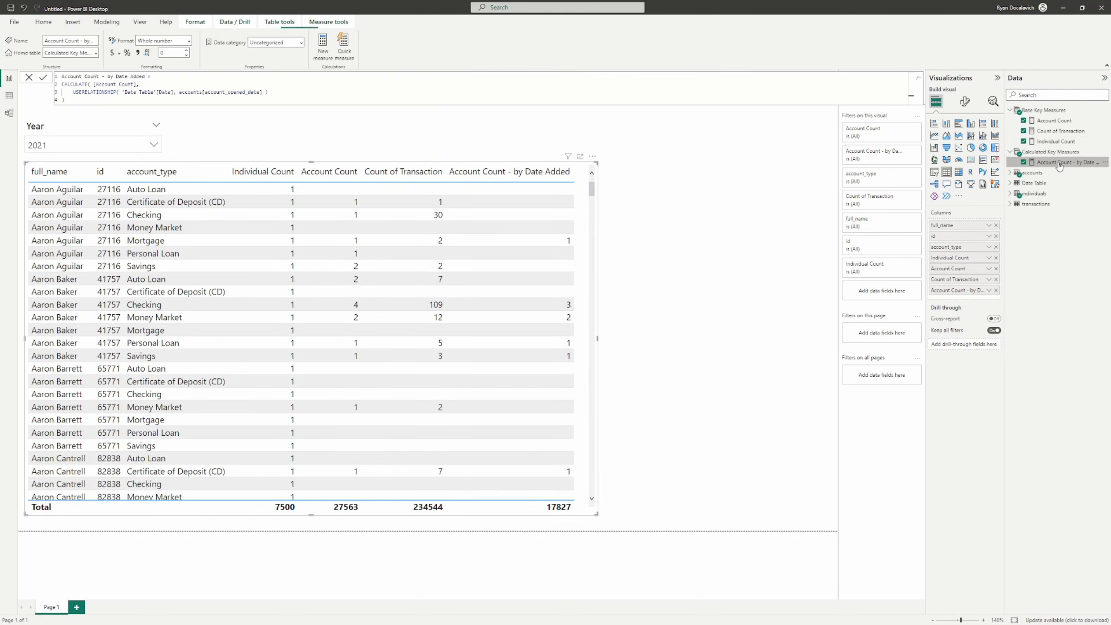
{"action": "left_click", "coordinate": [658, 220]}
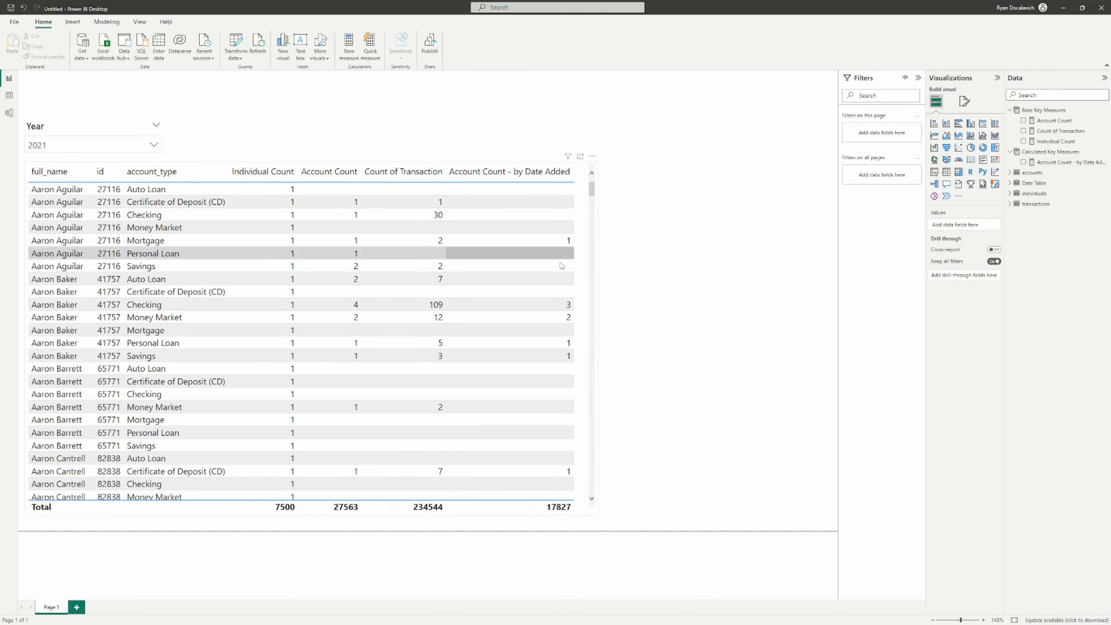
Add Month & Year as the first column of the table visual and remove full_name, id and account_type
{"action": "left_click", "coordinate": [578, 245]}
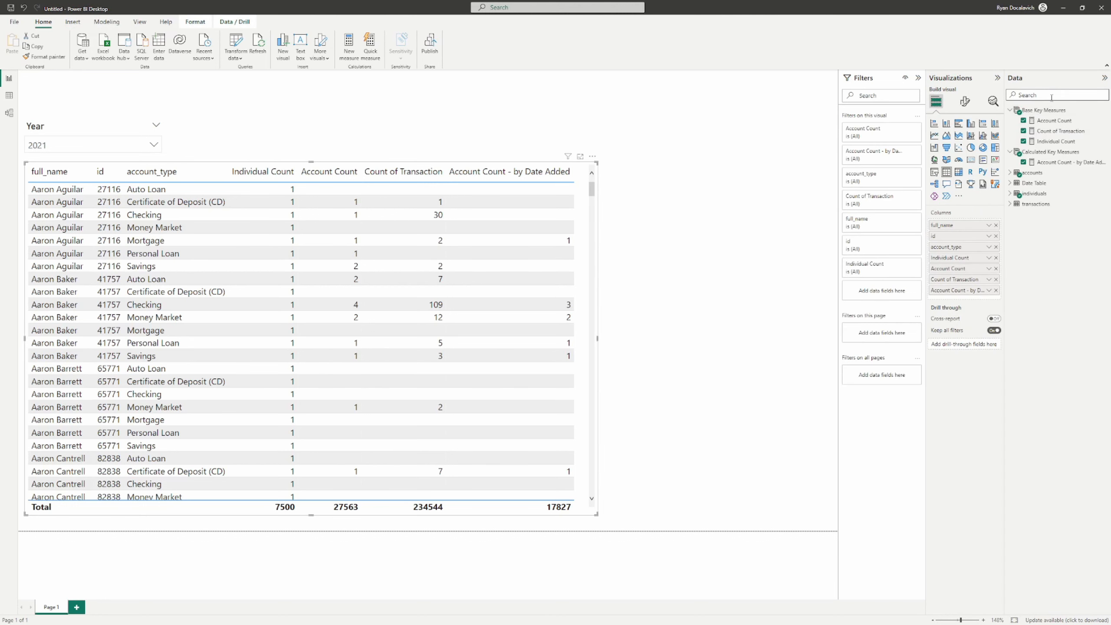
{"action": "type", "text": "month &"}
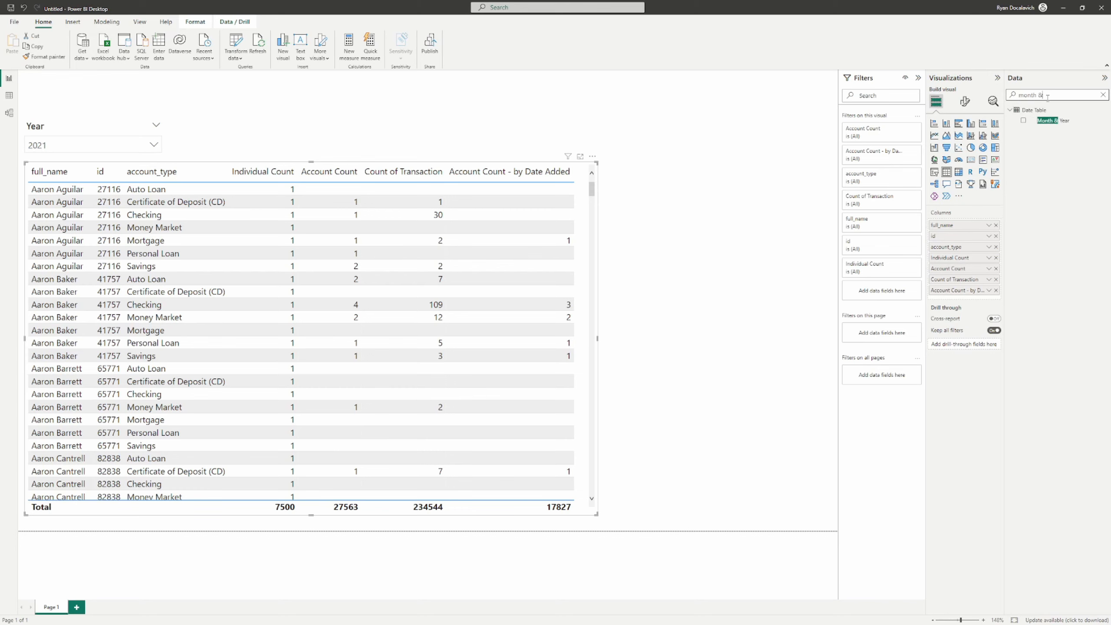
{"action": "left_click_drag", "start_coordinate": [1054, 121], "coordinate": [982, 234]}
{"action": "left_click", "coordinate": [996, 236]}
{"action": "left_click", "coordinate": [996, 236]}
{"action": "left_click", "coordinate": [995, 236]}
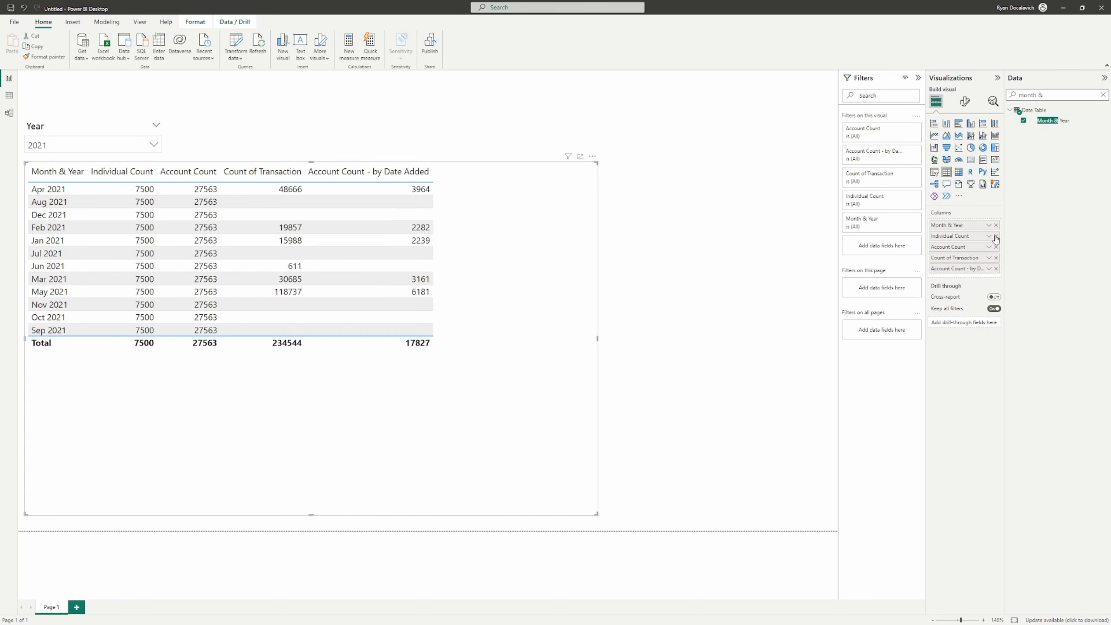
Remove Individual Count and Account Count from the table visual and clear the field search
{"action": "left_click", "coordinate": [996, 236]}
{"action": "left_click", "coordinate": [996, 236]}
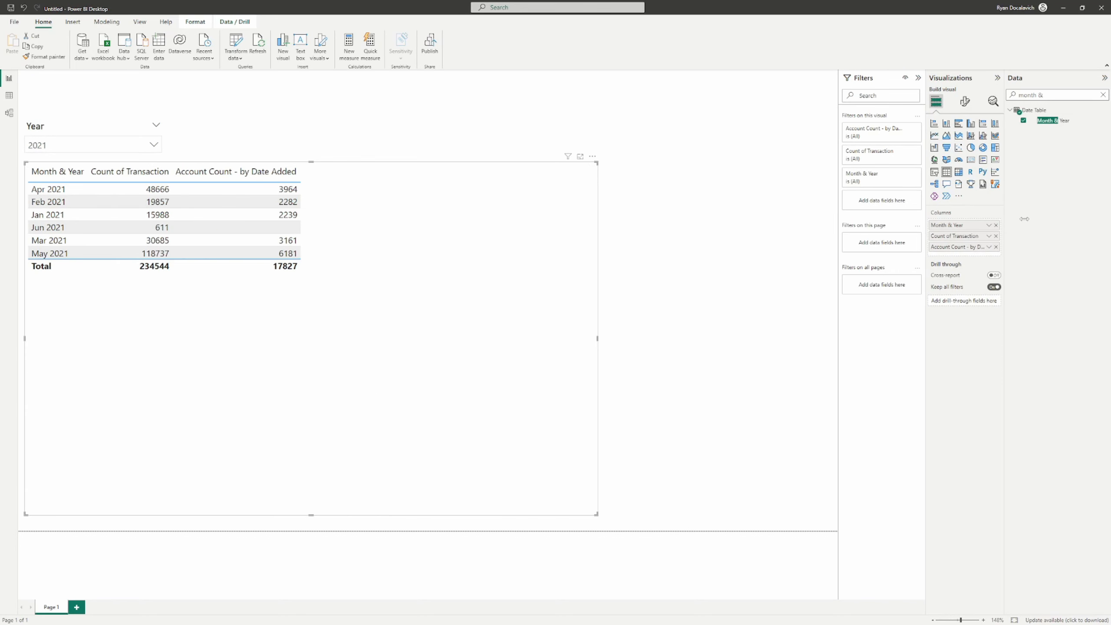
{"action": "left_click", "coordinate": [1102, 94]}
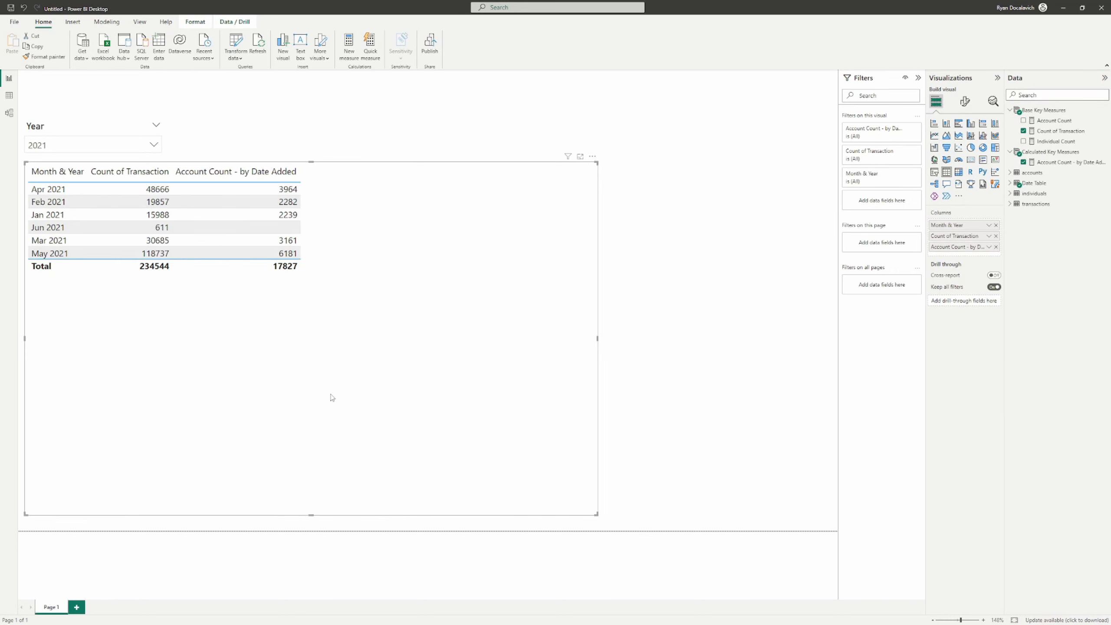
Set the Year slicer to 2020 and move the slicer up to the top edge of the report page
{"action": "left_click", "coordinate": [115, 141]}
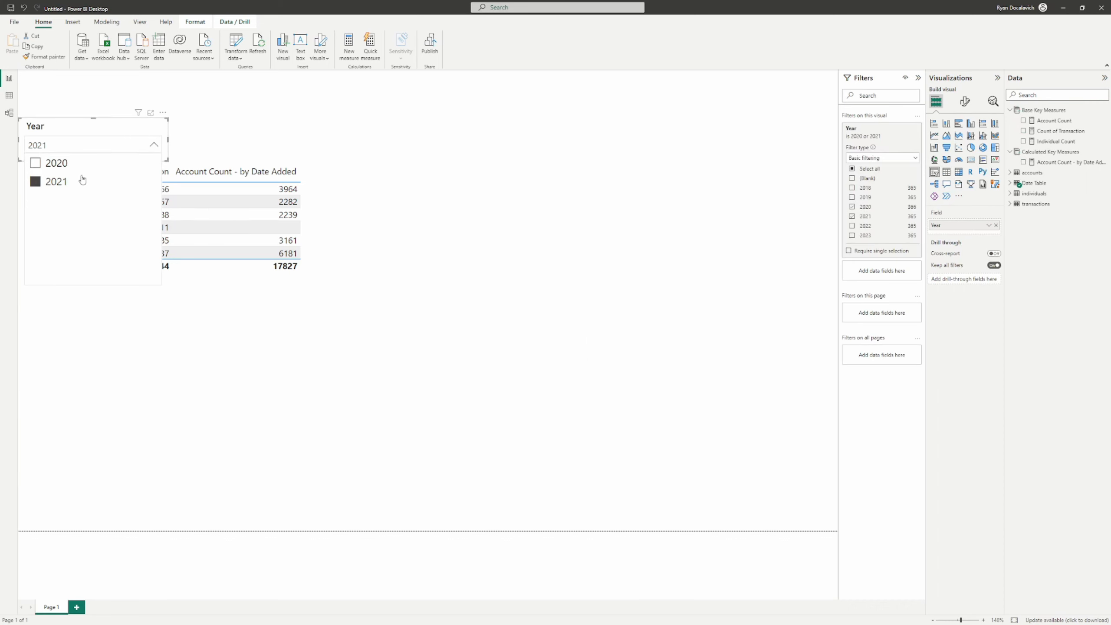
{"action": "left_click", "coordinate": [49, 161]}
{"action": "left_click", "coordinate": [317, 127]}
{"action": "left_click", "coordinate": [352, 270]}
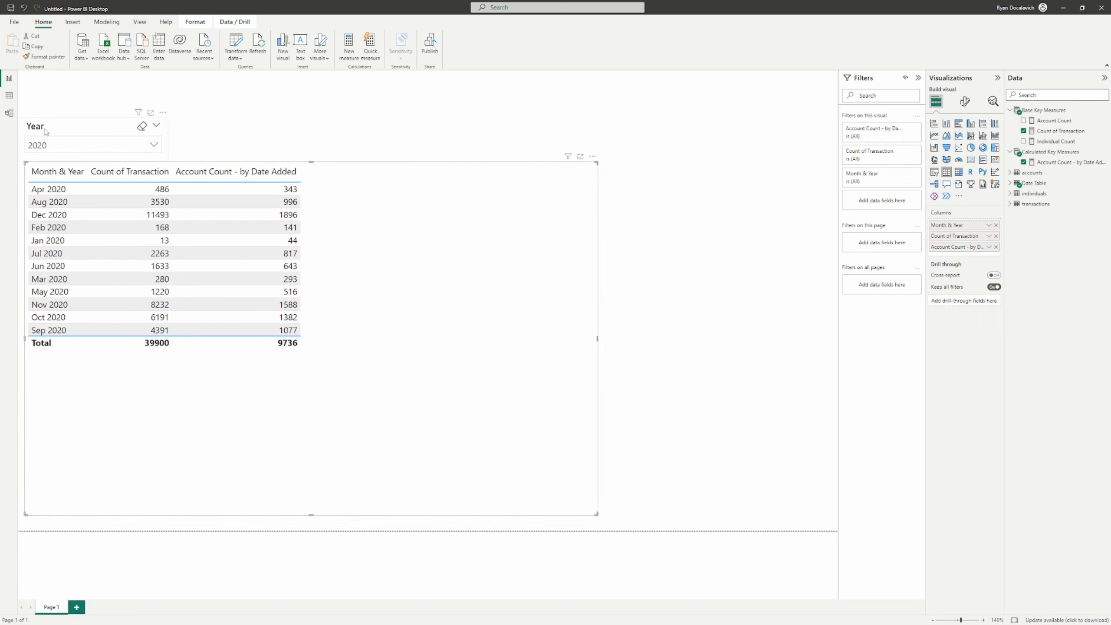
{"action": "left_click_drag", "start_coordinate": [146, 122], "coordinate": [146, 74]}
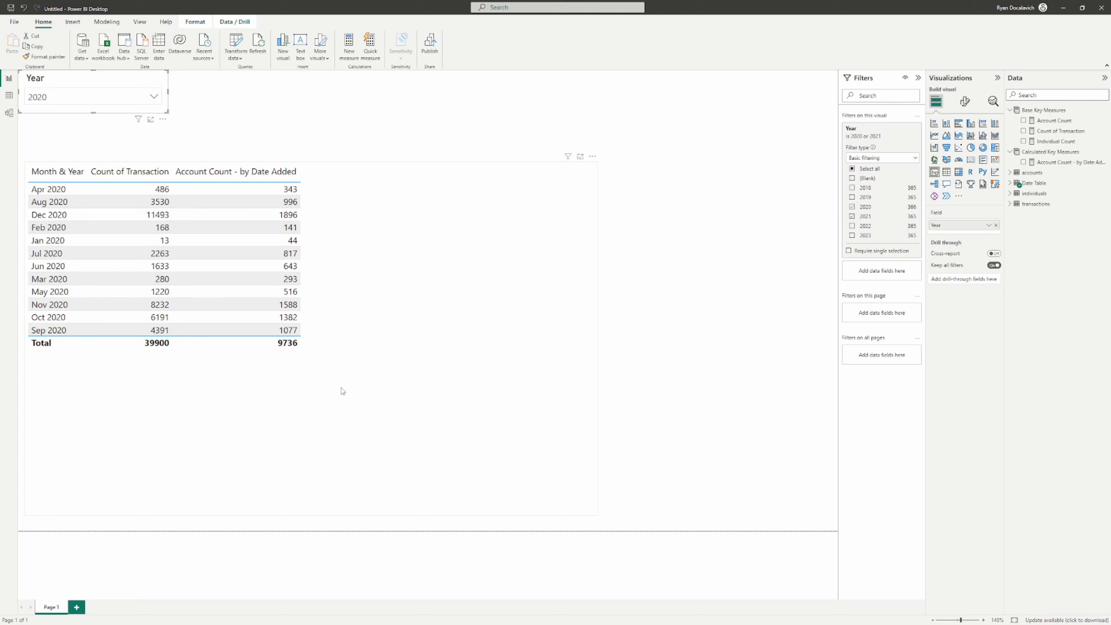
{"action": "left_click", "coordinate": [251, 279]}
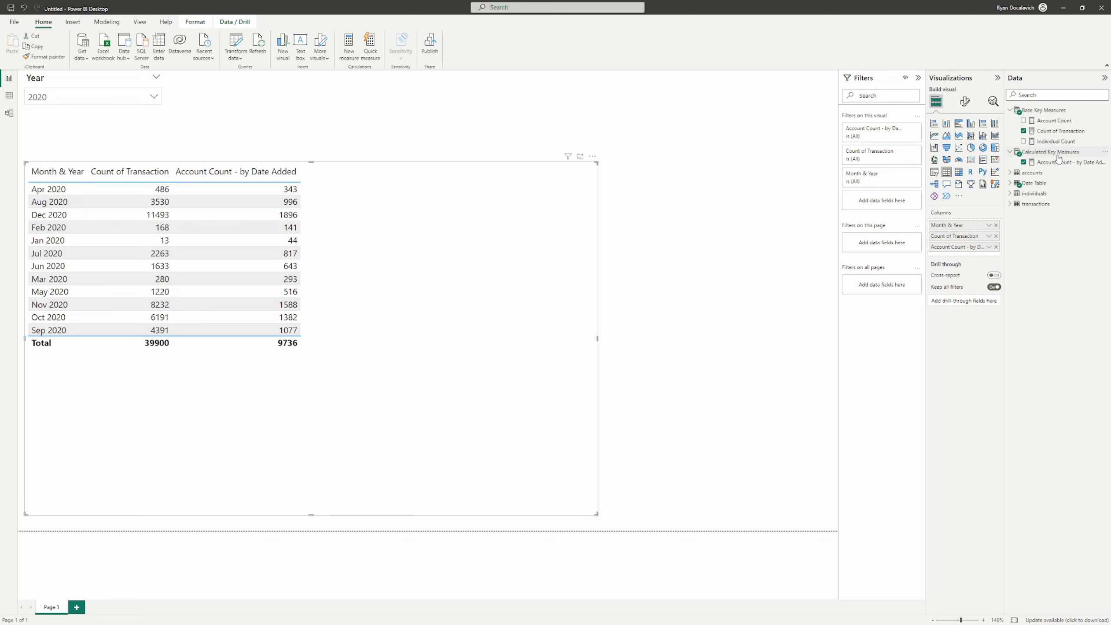
{"action": "left_click", "coordinate": [223, 119]}
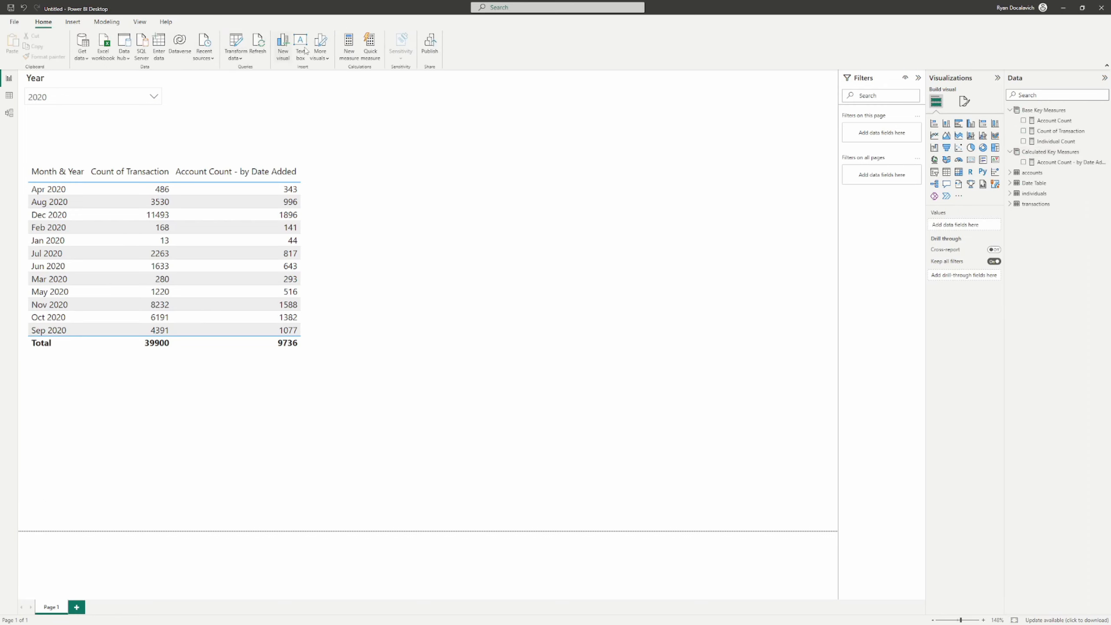
Create and load an empty table named Time Intelligence Measures
{"action": "left_click", "coordinate": [159, 47]}
{"action": "type", "text": "T"}
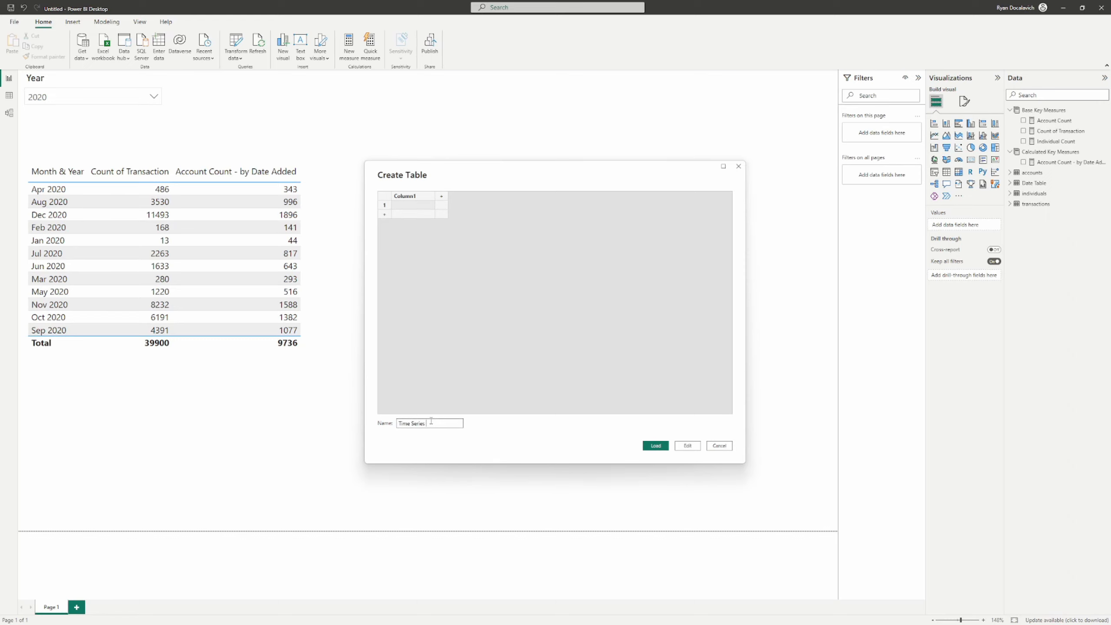
{"action": "type", "text": "ime Series"}
{"action": "key", "text": "ctrl+a"}
{"action": "type", "text": "Time Intelligence Measures"}
{"action": "key", "text": "Return"}
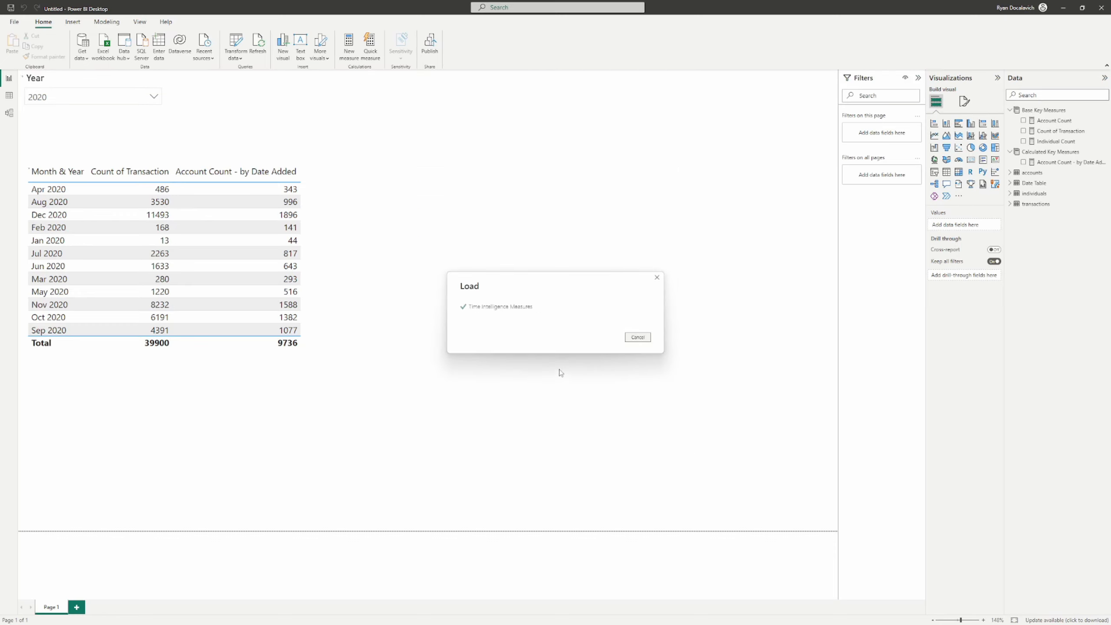
In Time Intelligence Measures, start a measure named Count of Transaction LM with CALCULATE( [Count of Transaction], and a new line for the filter
{"action": "left_click", "coordinate": [1048, 204]}
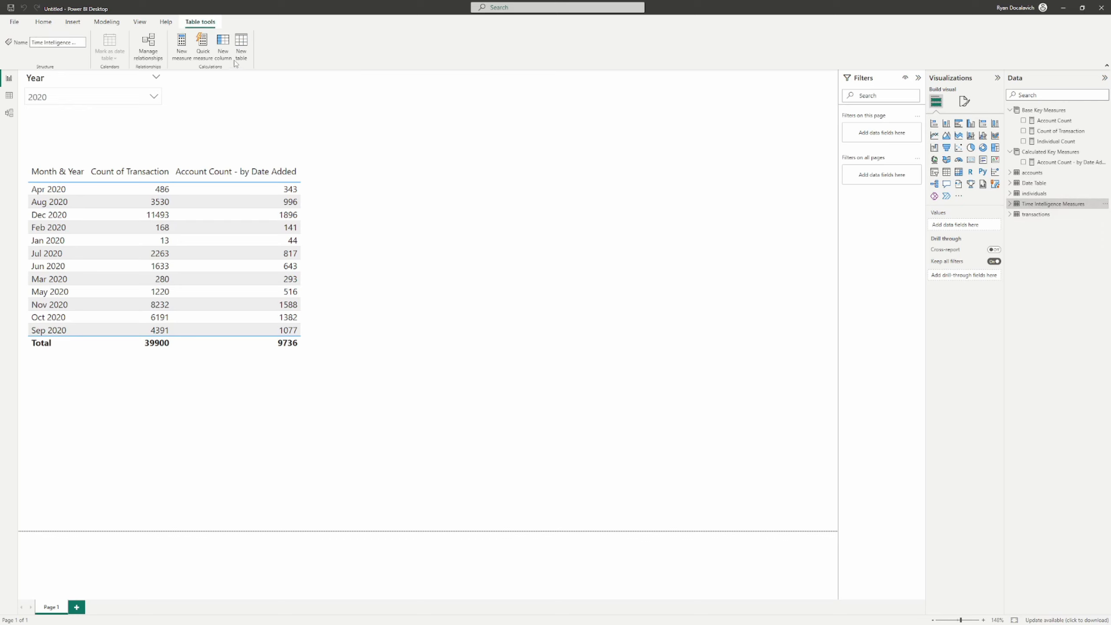
{"action": "left_click", "coordinate": [181, 46]}
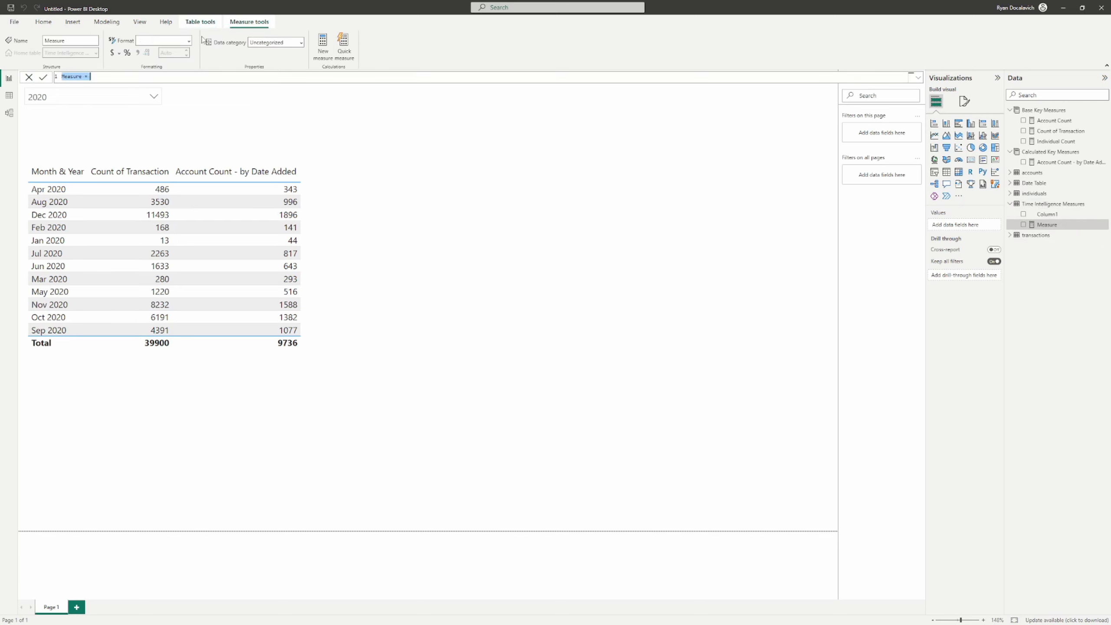
{"action": "type", "text": "MoM"}
{"action": "key", "text": "shift+Return"}
{"action": "type", "text": "CALCULATE("}
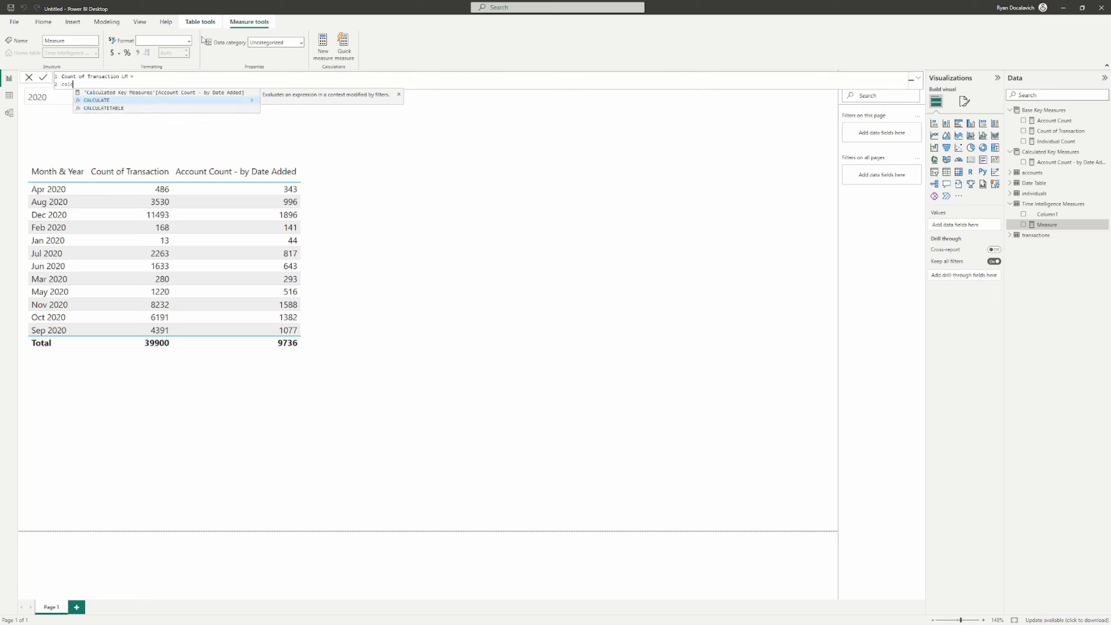
{"action": "type", "text": " count"}
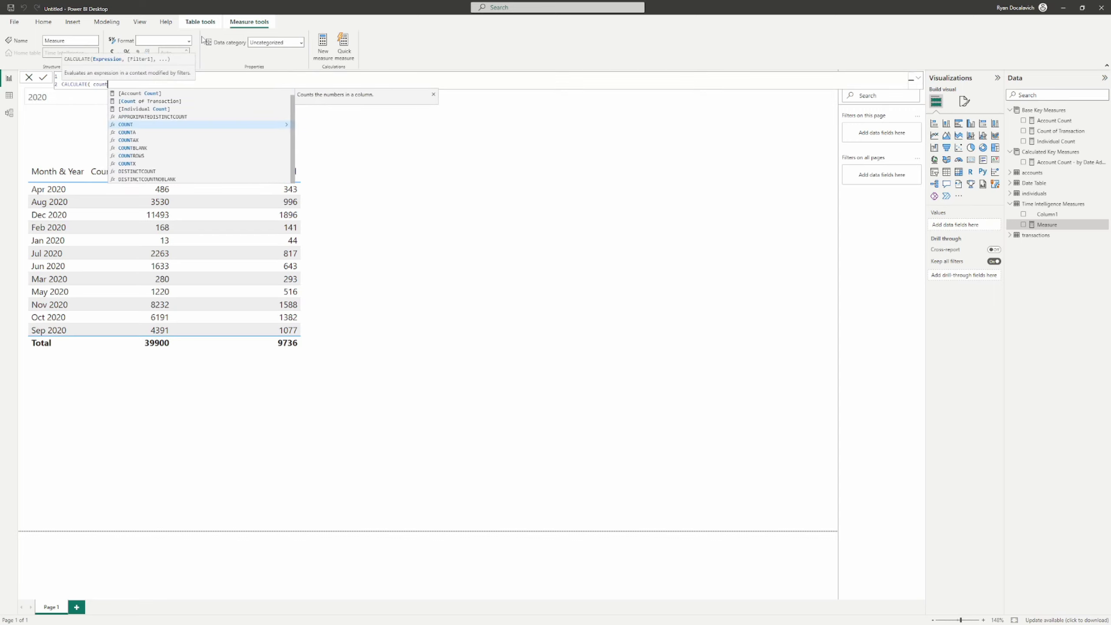
{"action": "left_click", "coordinate": [145, 101]}
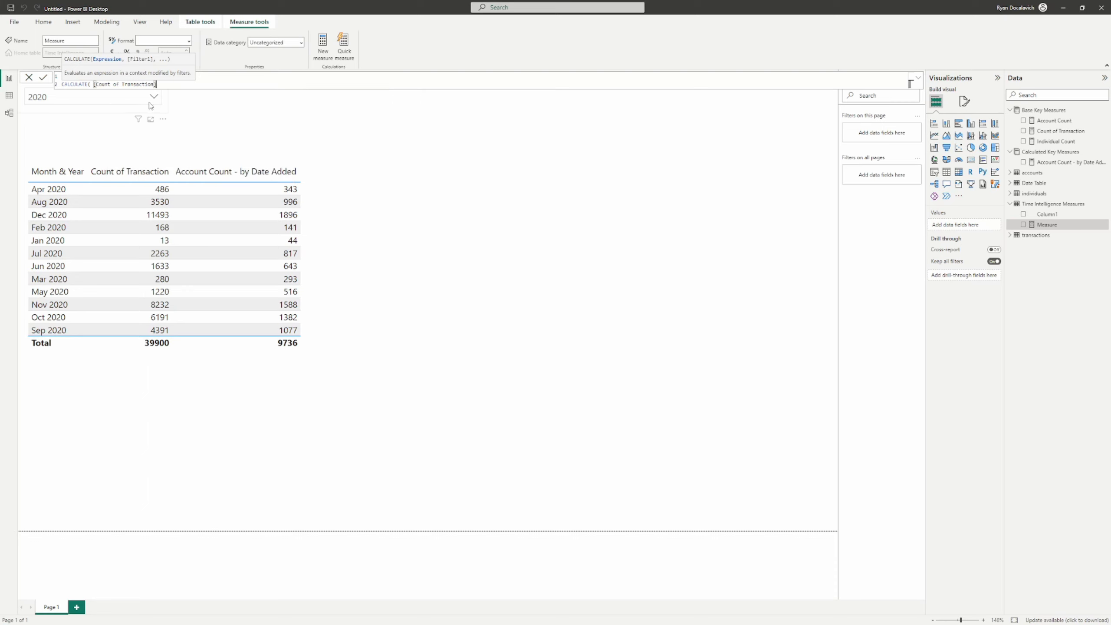
{"action": "type", "text": ","}
{"action": "key", "text": "shift+Return"}
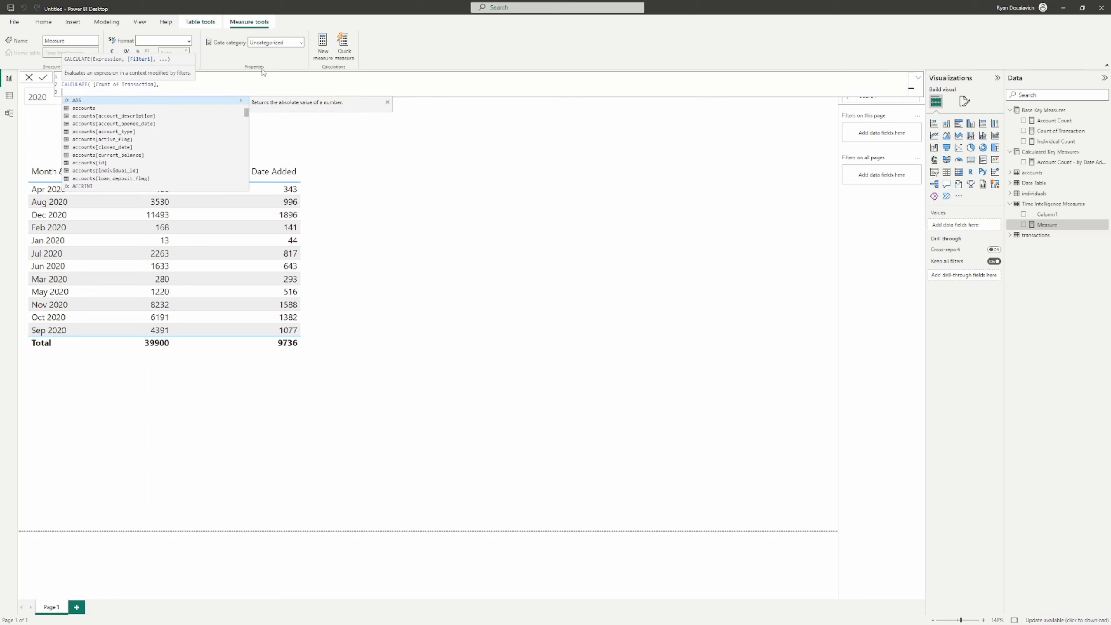